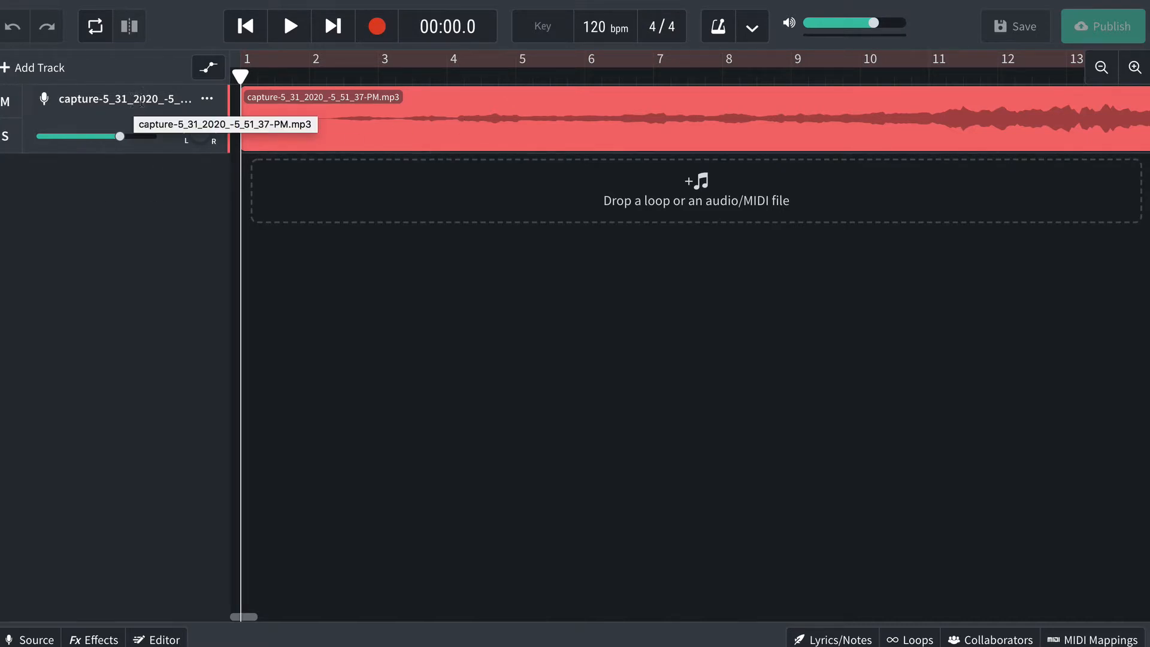
- Rename the imported audio track as "Track"
{"action": "left_click", "coordinate": [104, 98]}
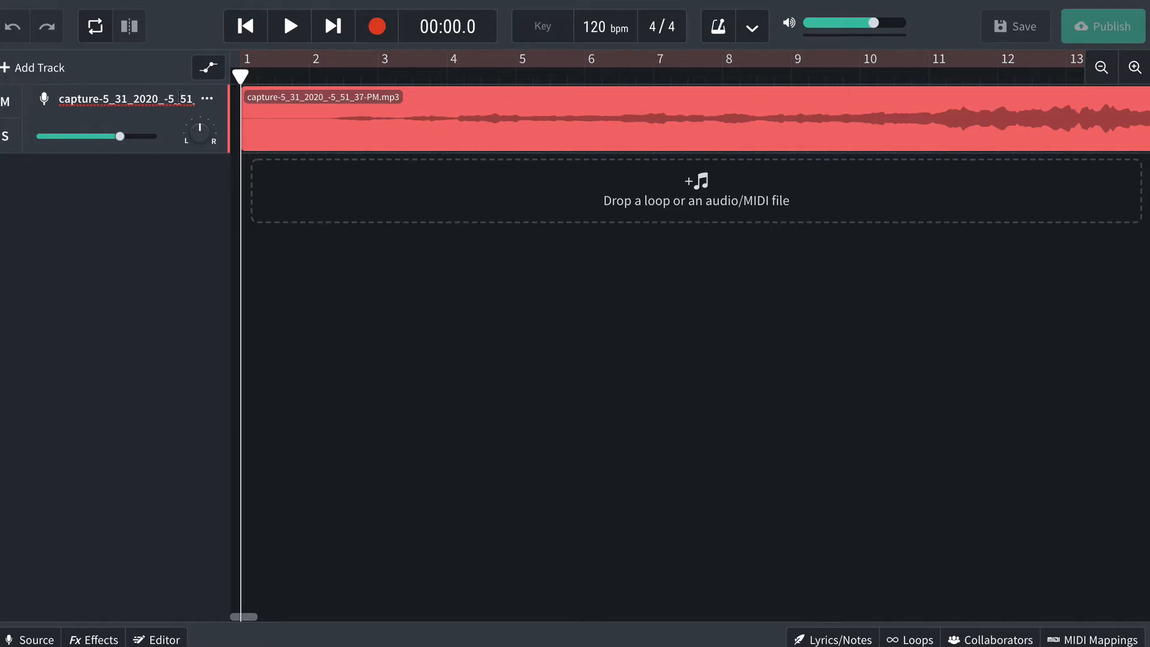
{"action": "key", "text": "super+a"}
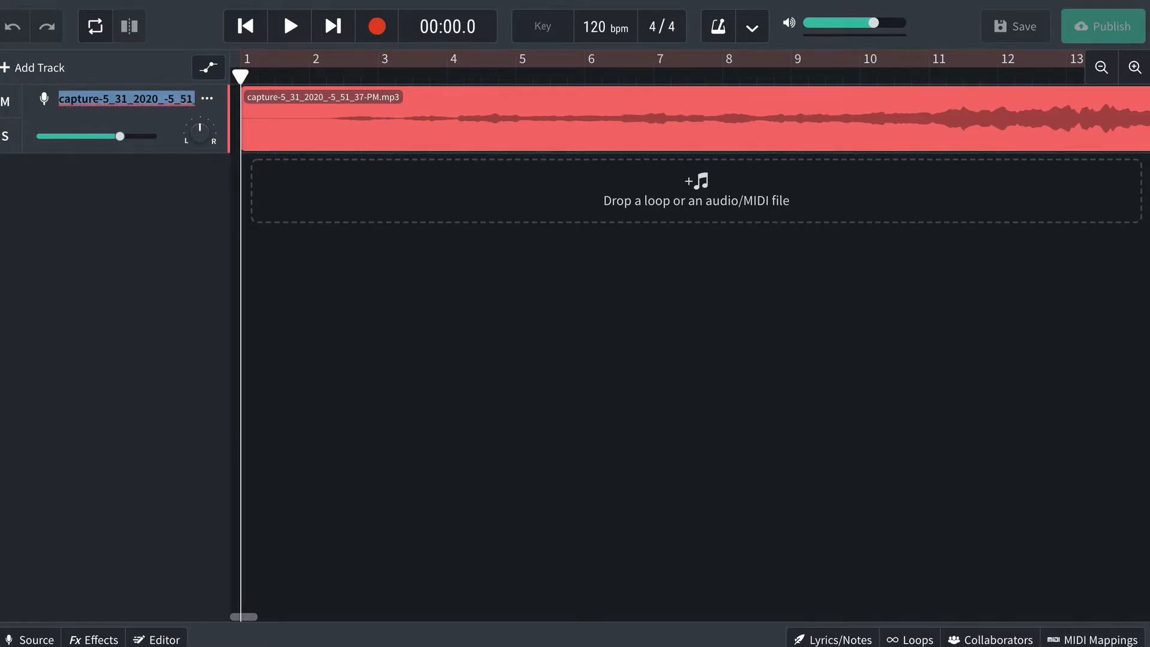
{"action": "type", "text": "Tr"}
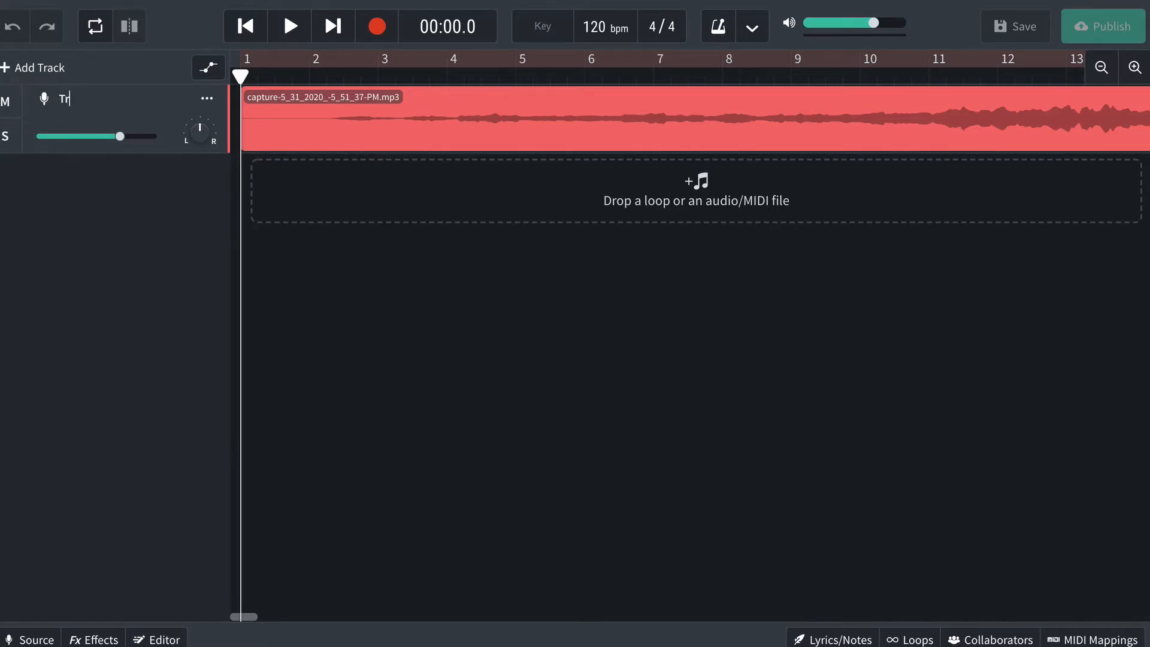
{"action": "type", "text": "ack"}
{"action": "left_click", "coordinate": [213, 221]}
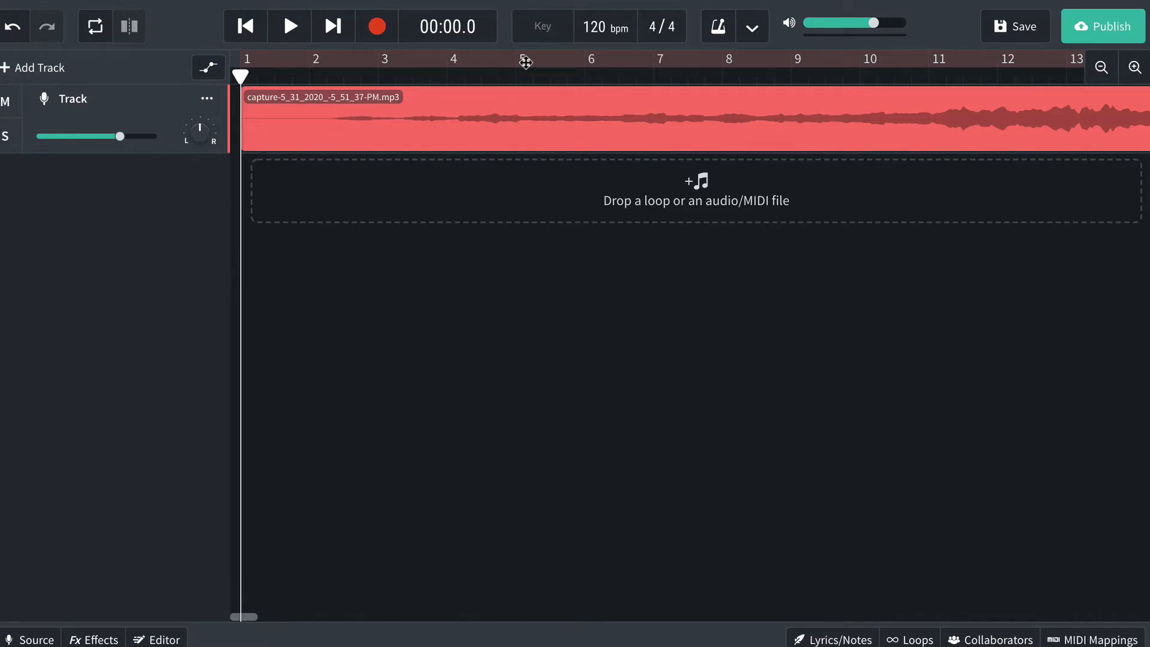
- Move the playhead to about 00:02.6, just before the waveform begins in the audio clip
{"action": "left_click", "coordinate": [332, 75]}
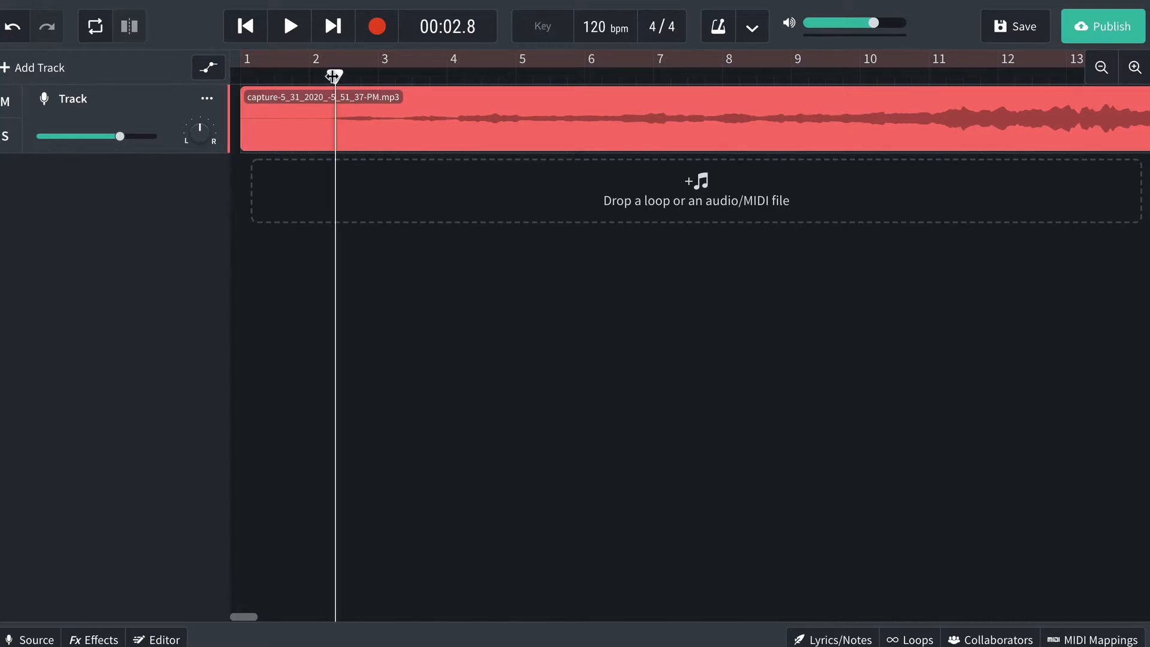
{"action": "mouse_move", "coordinate": [333, 76]}
{"action": "left_mouse_down"}
{"action": "mouse_move", "coordinate": [315, 75]}
{"action": "mouse_move", "coordinate": [329, 74]}
{"action": "left_mouse_up"}
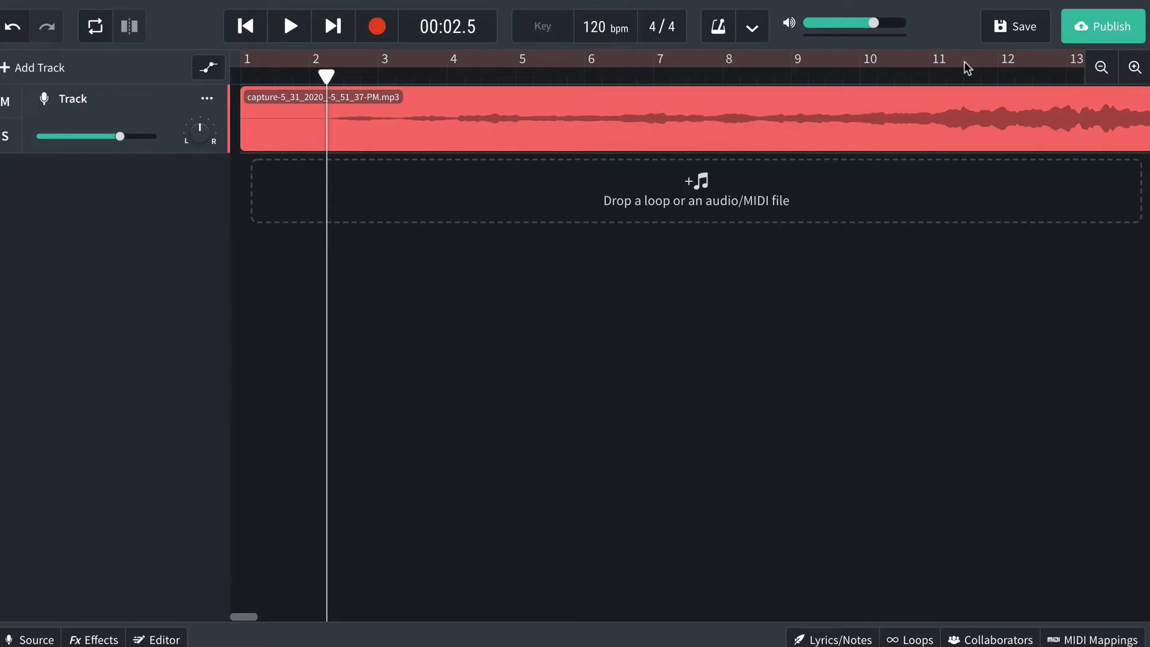
{"action": "left_click", "coordinate": [1134, 67]}
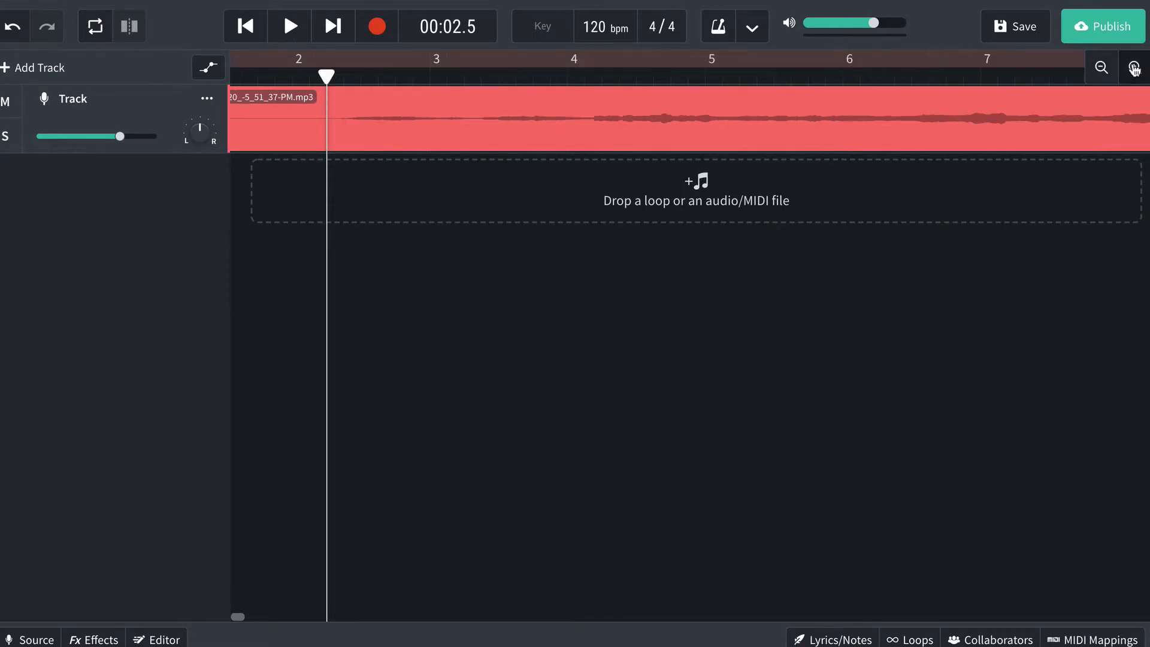
{"action": "left_click", "coordinate": [1134, 68]}
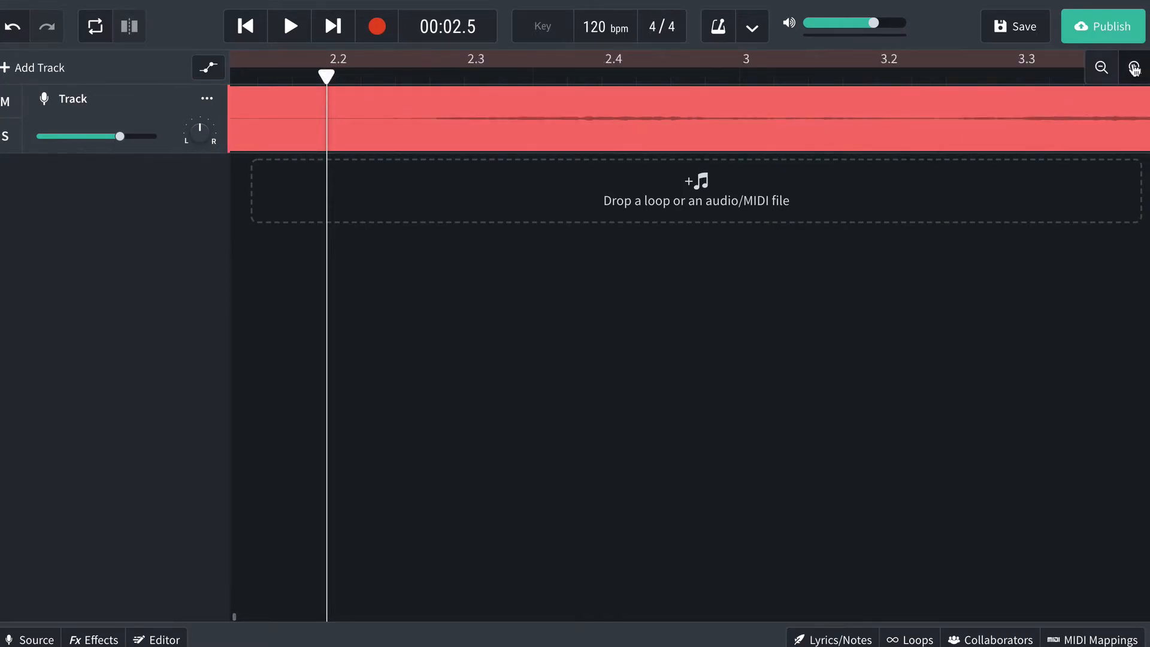
{"action": "left_click", "coordinate": [1134, 67]}
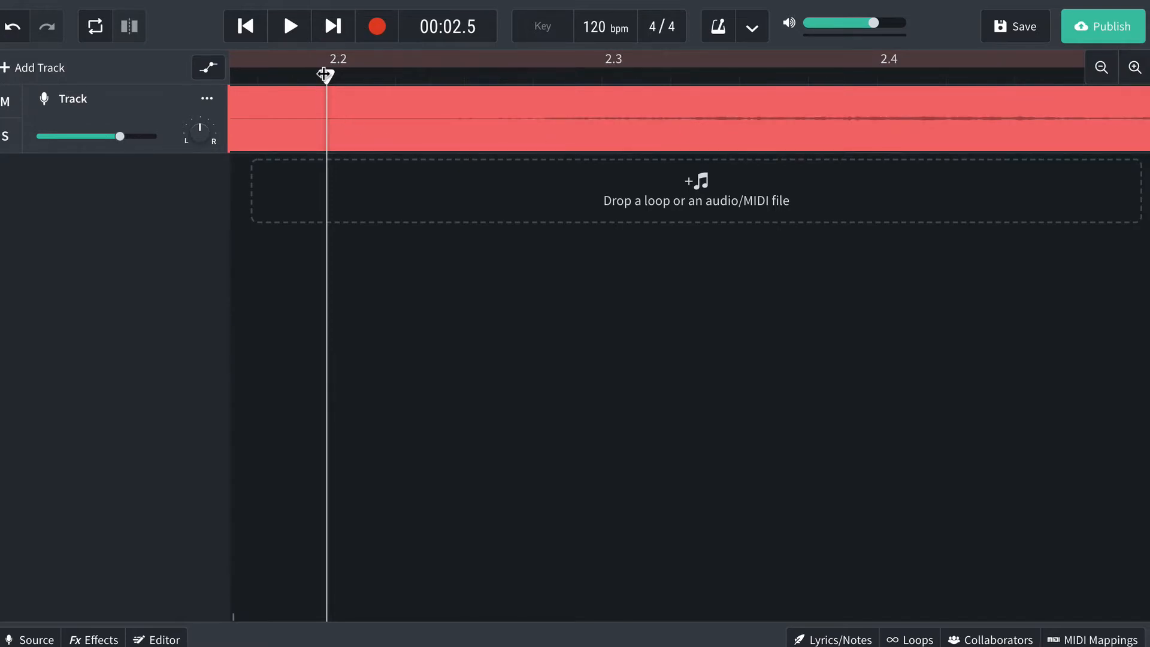
{"action": "left_click_drag", "start_coordinate": [323, 74], "coordinate": [400, 75]}
- Play short stretches of the clip between beats 2.2 and 2.3 to find where the sound starts
{"action": "key", "text": "space"}
{"action": "key", "text": "space"}
{"action": "left_click", "coordinate": [542, 67]}
{"action": "key", "text": "space"}
{"action": "key", "text": "space"}
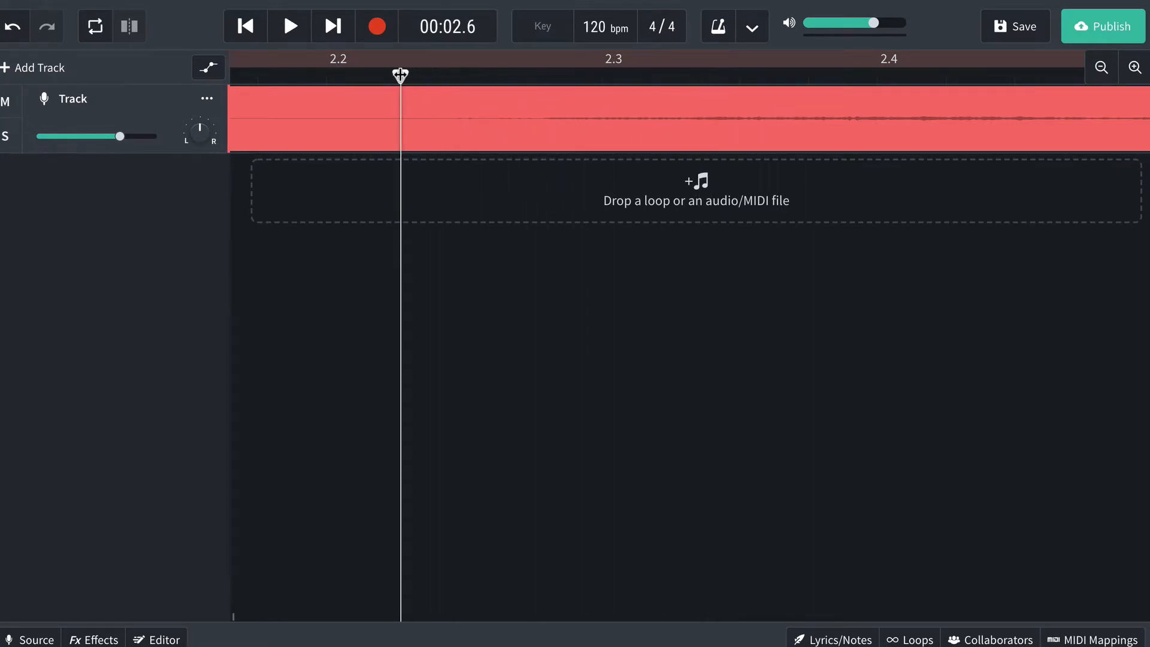
{"action": "key", "text": "space"}
{"action": "key", "text": "space"}
{"action": "left_click", "coordinate": [293, 71]}
{"action": "key", "text": "space"}
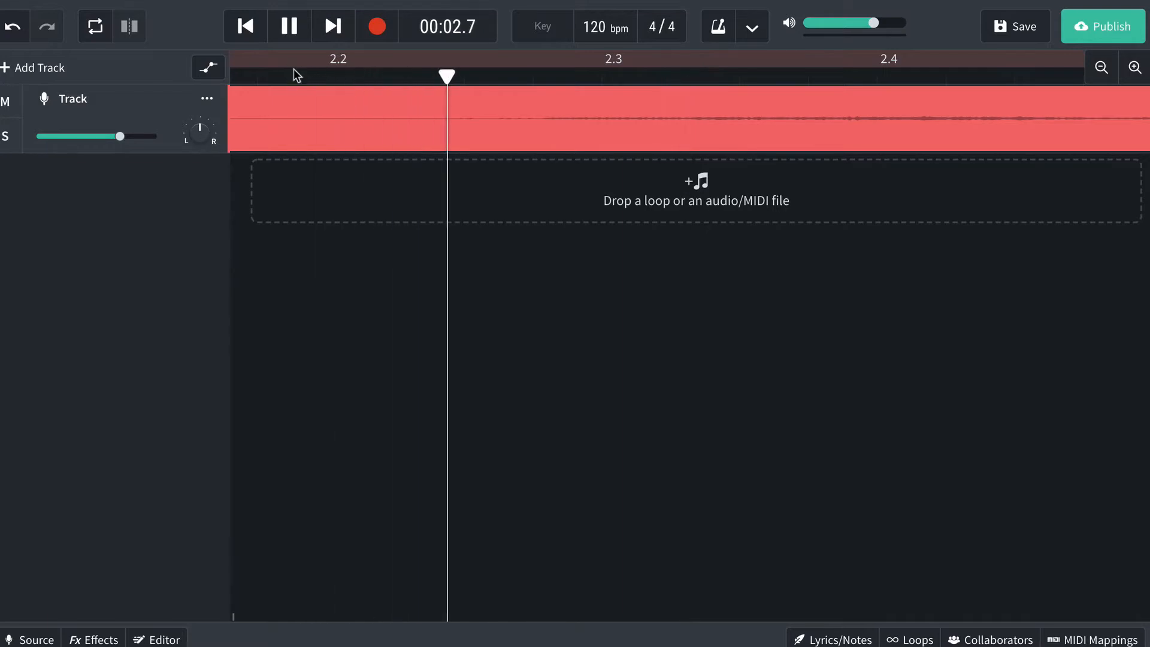
{"action": "key", "text": "space"}
{"action": "left_click", "coordinate": [393, 79]}
{"action": "key", "text": "space"}
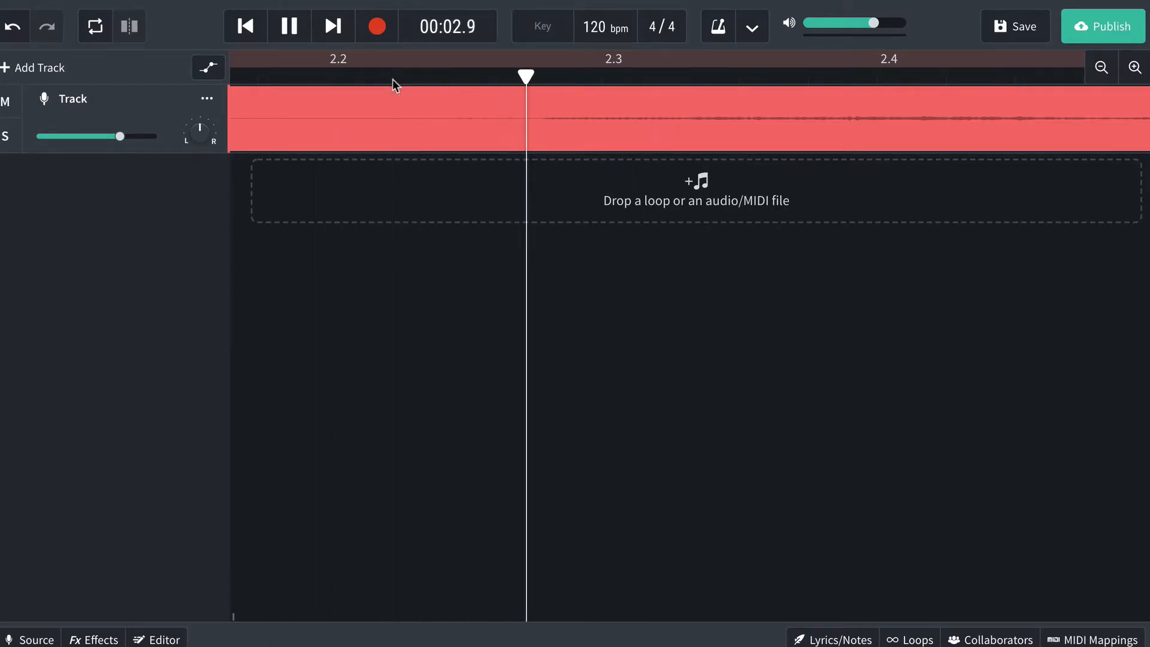
{"action": "key", "text": "space"}
- Split the audio clip at 00:02.6 and delete the silent section before the split
{"action": "left_click", "coordinate": [393, 79]}
{"action": "left_click", "coordinate": [403, 131]}
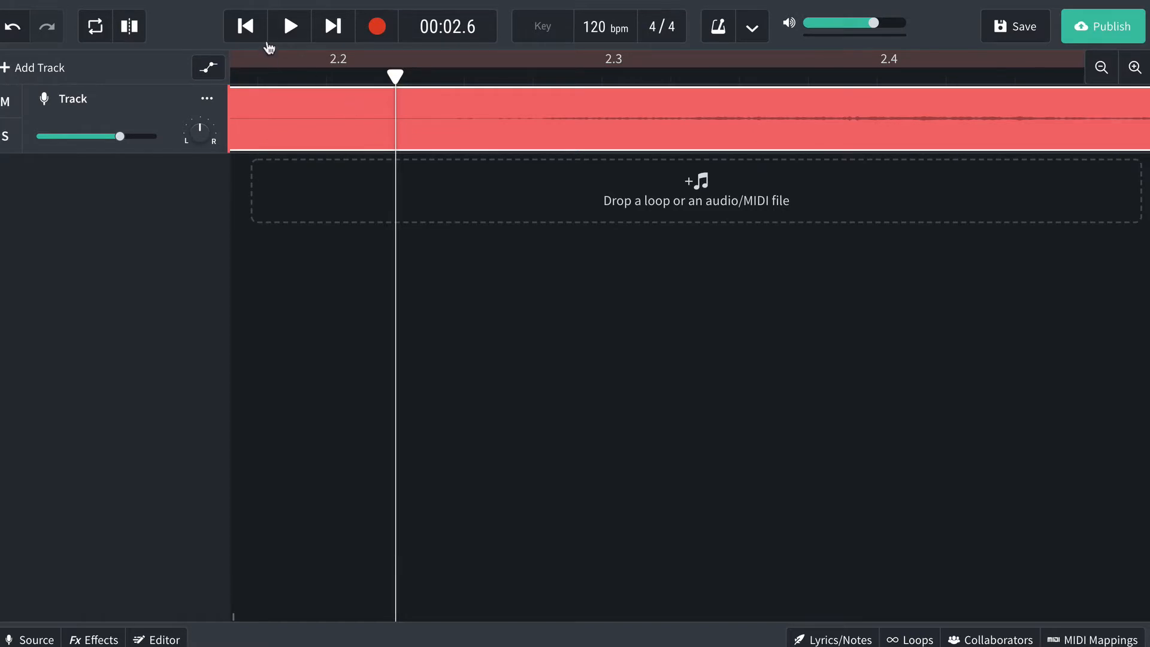
{"action": "left_click", "coordinate": [130, 30]}
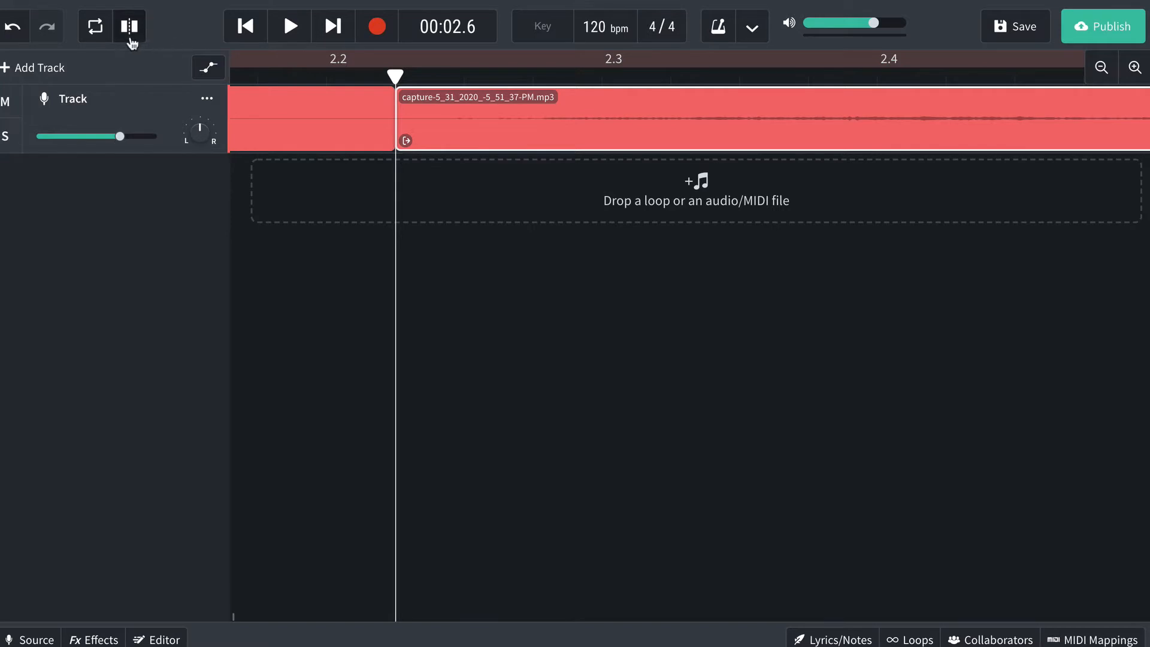
{"action": "left_click", "coordinate": [345, 114]}
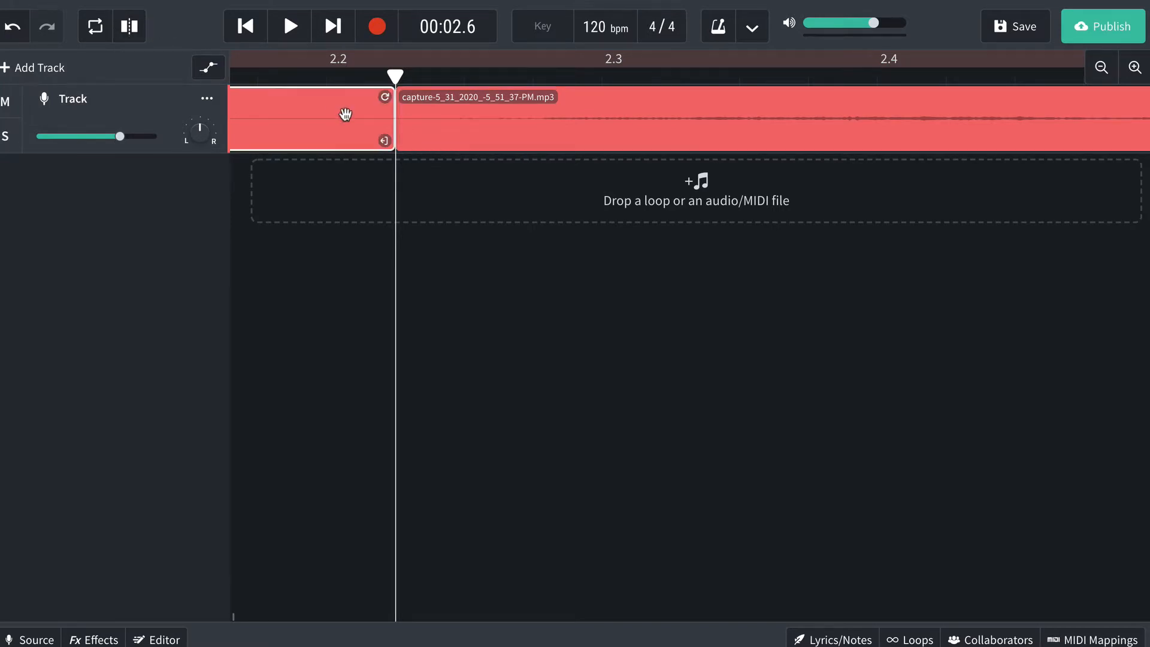
{"action": "key", "text": "Delete"}
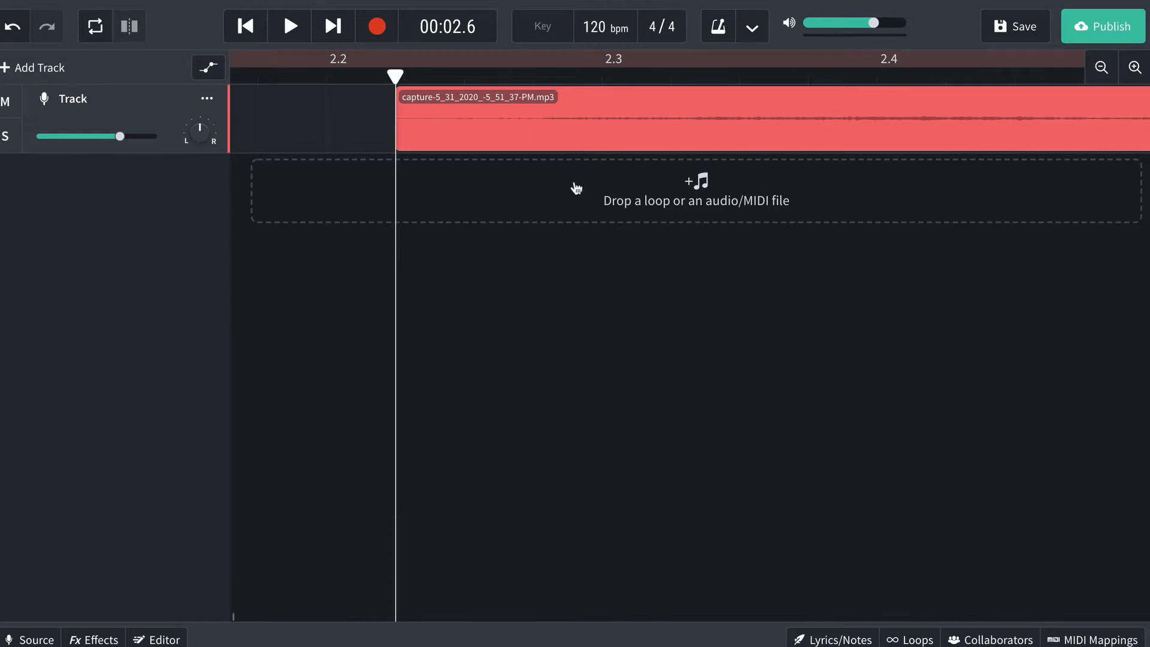
- Move the trimmed clip along its track so it starts at about 00:10.0, near bar 6
{"action": "left_click", "coordinate": [1104, 69]}
{"action": "left_click", "coordinate": [1104, 69]}
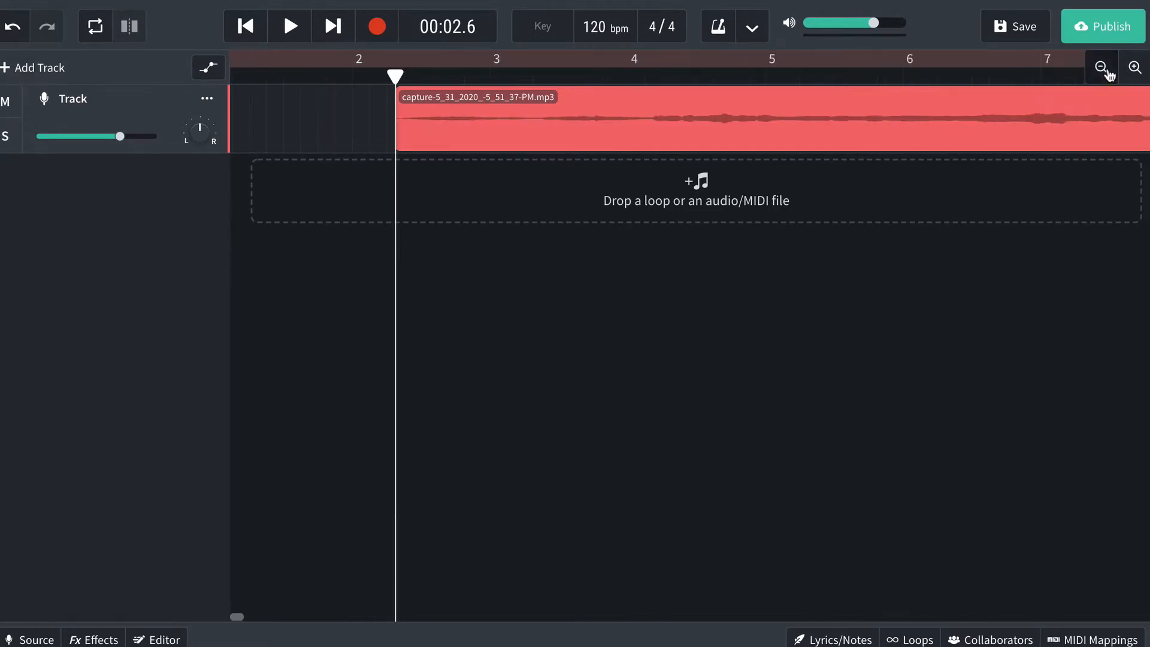
{"action": "left_click", "coordinate": [1108, 73]}
{"action": "left_click_drag", "start_coordinate": [376, 136], "coordinate": [633, 120]}
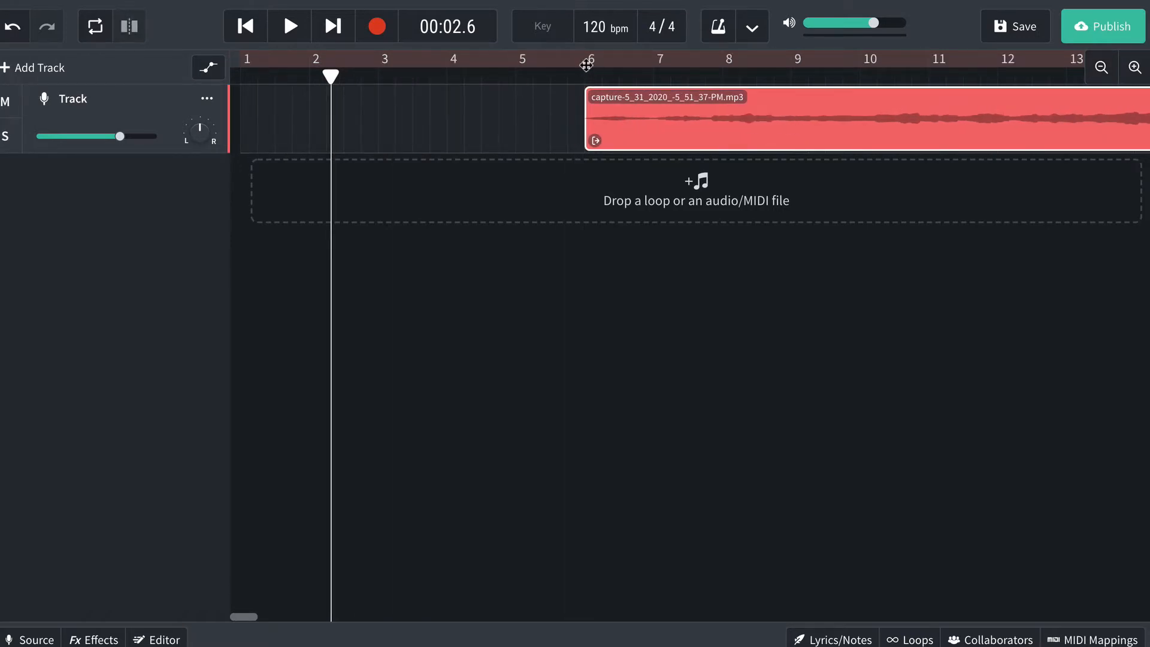
- Align the playhead with the clip's start at 00:10.0 and toggle looping on and back off
{"action": "left_click", "coordinate": [587, 65]}
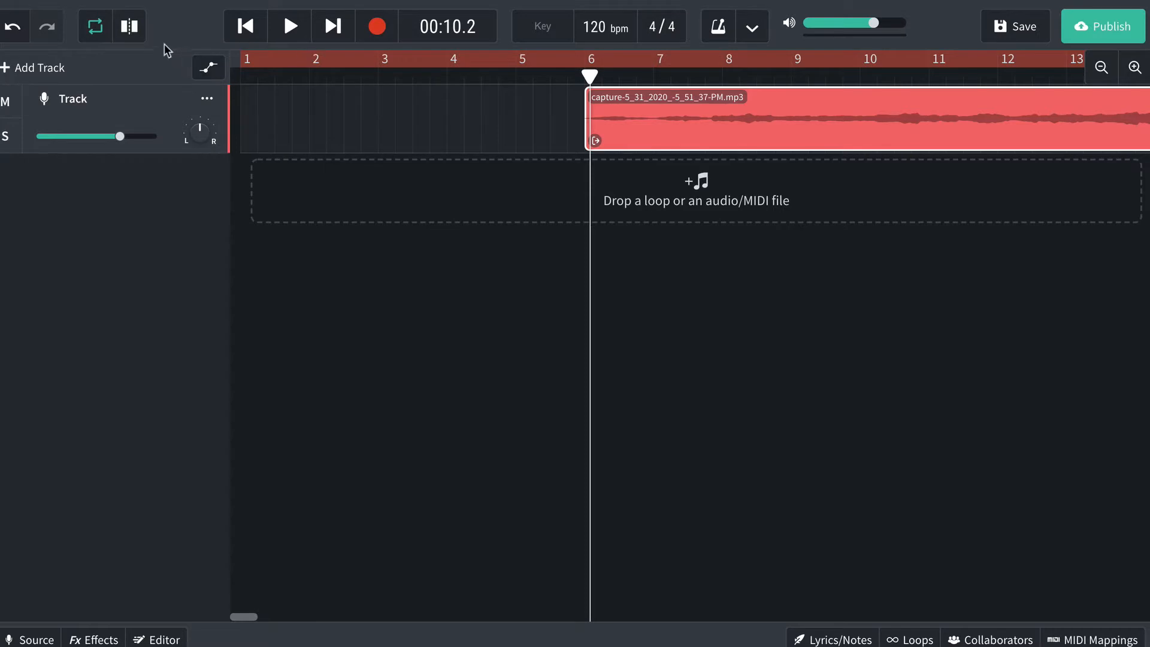
{"action": "left_click", "coordinate": [99, 30]}
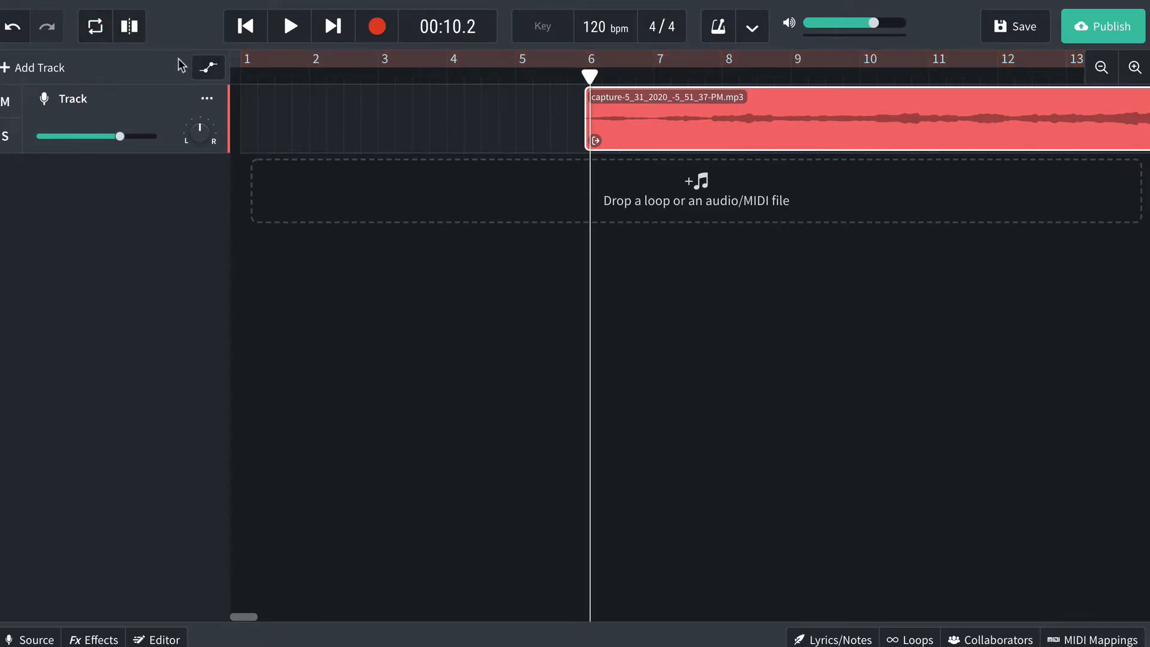
{"action": "left_click_drag", "start_coordinate": [589, 76], "coordinate": [583, 77]}
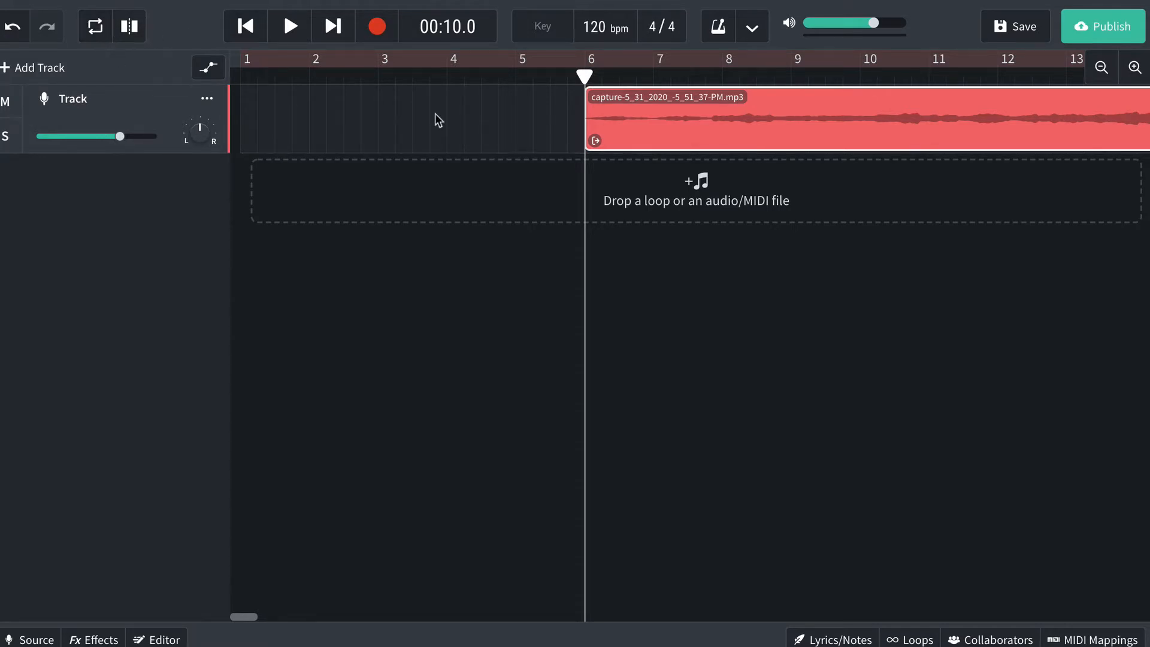
{"action": "left_click", "coordinate": [93, 33]}
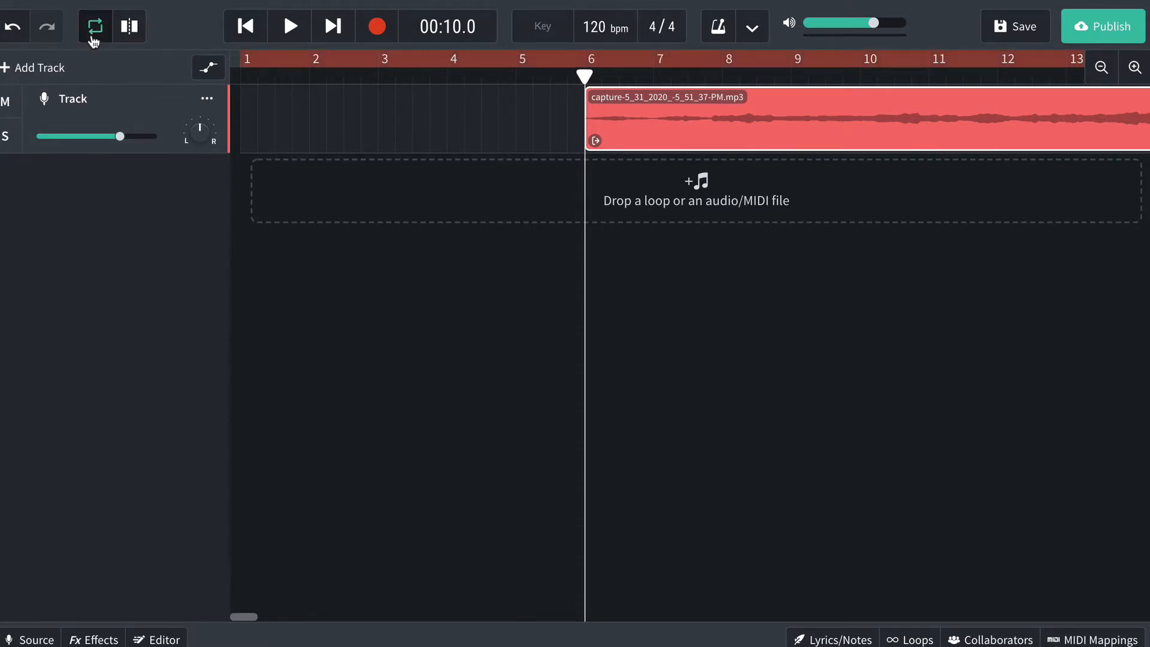
{"action": "left_click", "coordinate": [93, 33]}
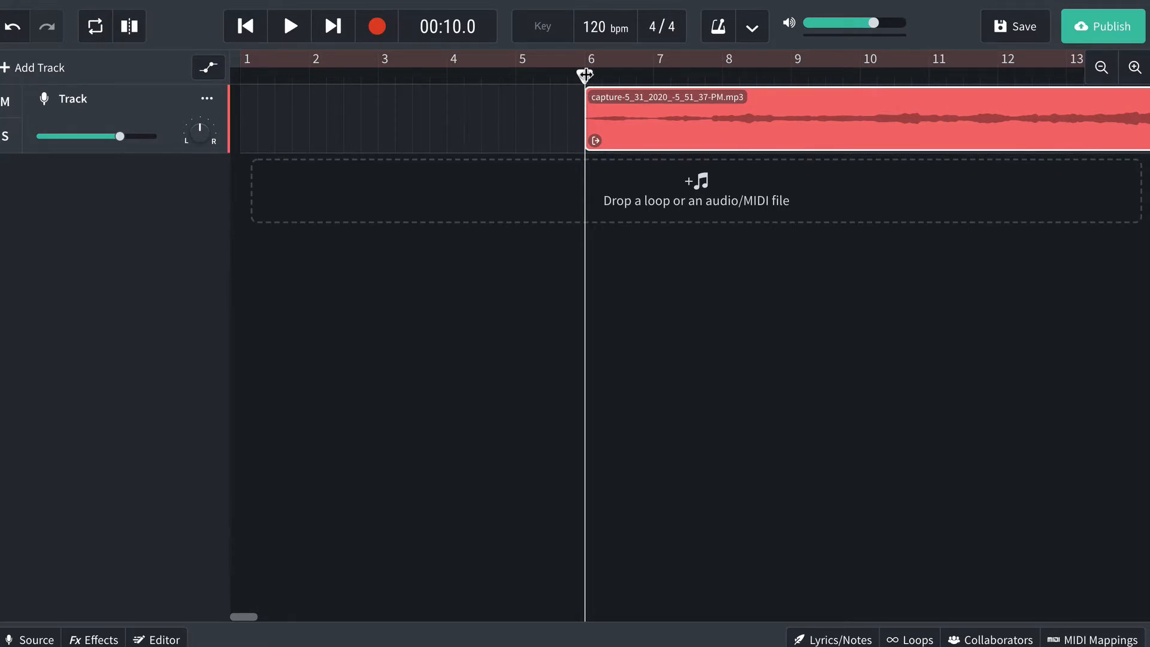
- Play the opening of the moved clip to check its start, and return the playhead to 00:10.0
{"action": "key", "text": "space"}
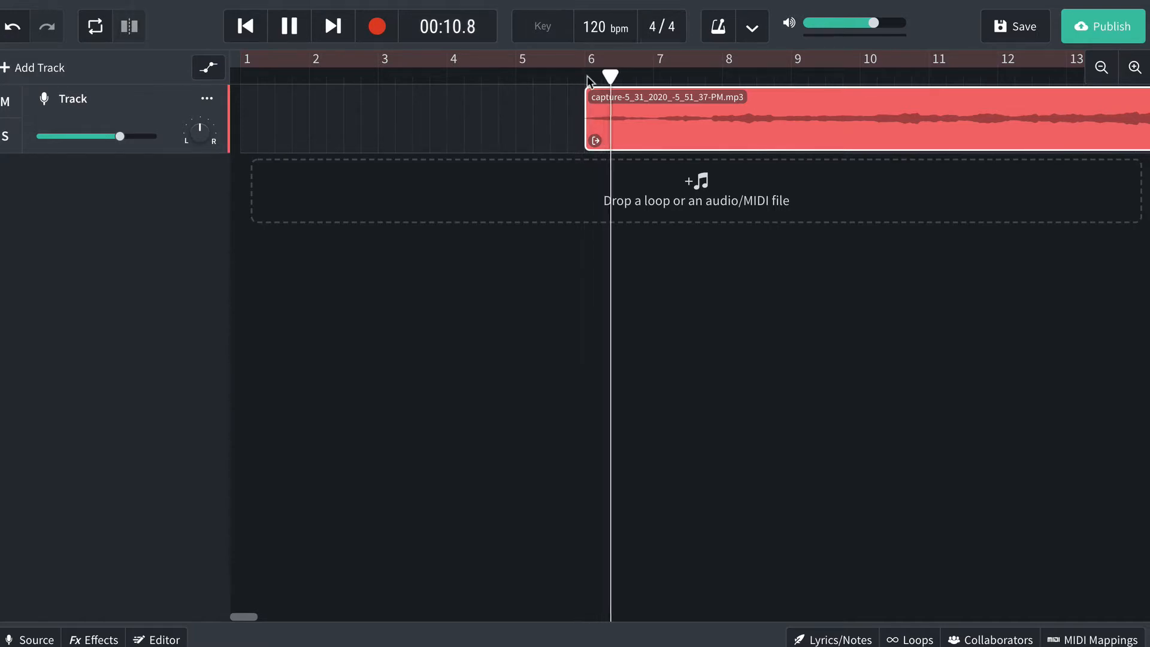
{"action": "key", "text": "space"}
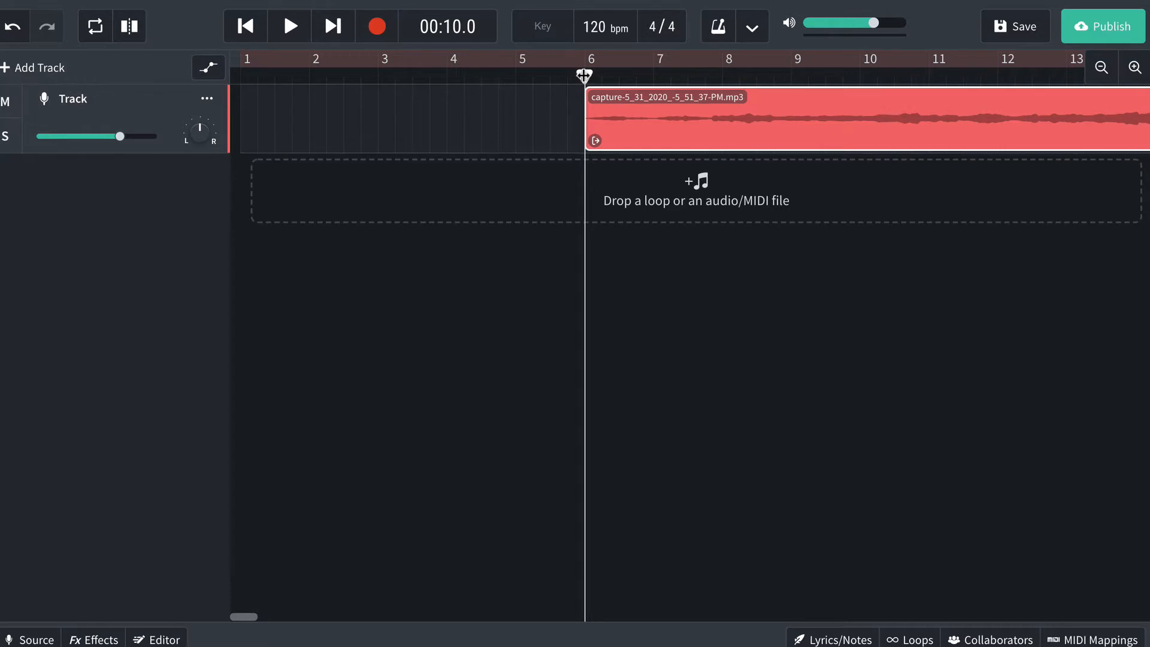
{"action": "left_click_drag", "start_coordinate": [584, 75], "coordinate": [584, 75]}
{"action": "key", "text": "space"}
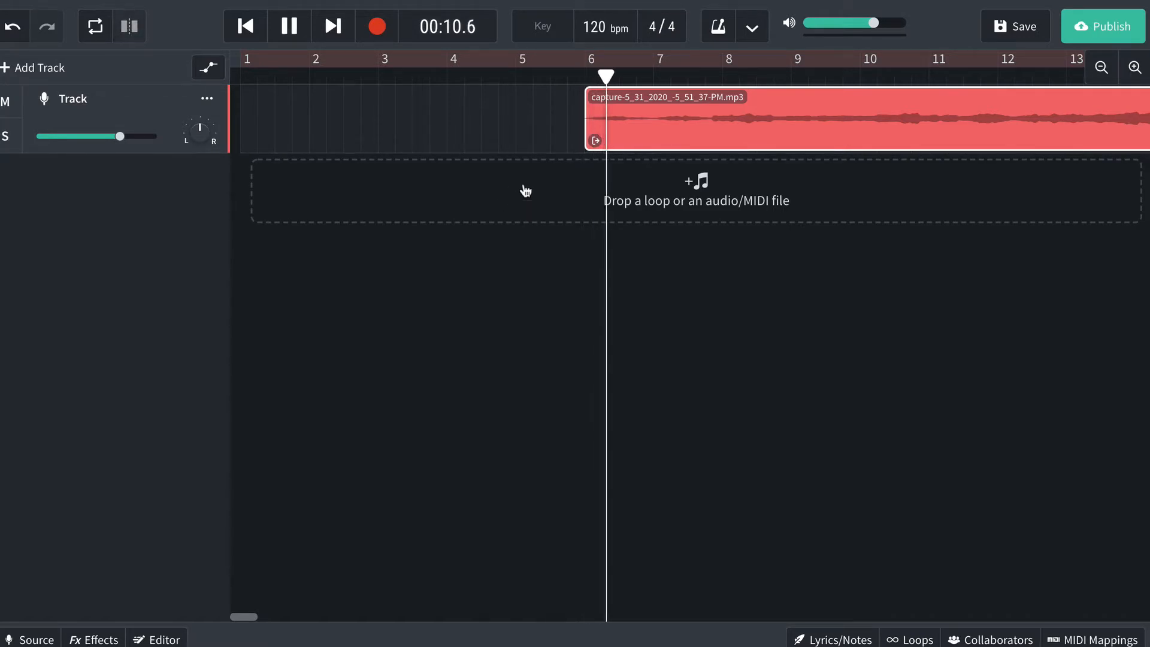
{"action": "key", "text": "space"}
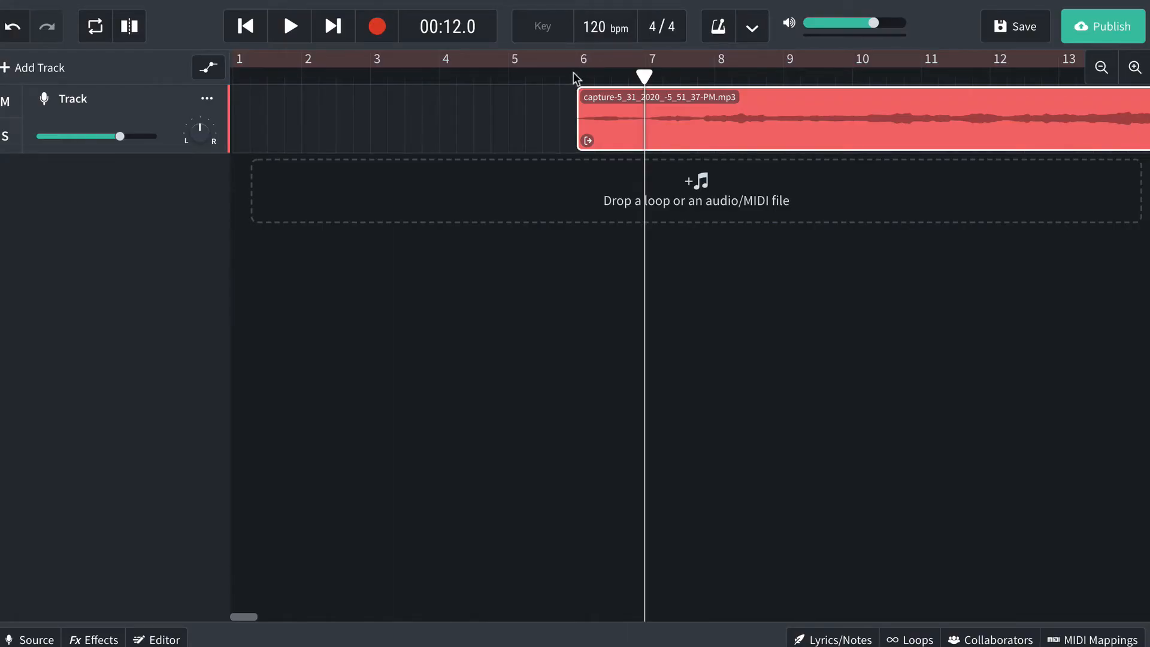
{"action": "left_click", "coordinate": [575, 75]}
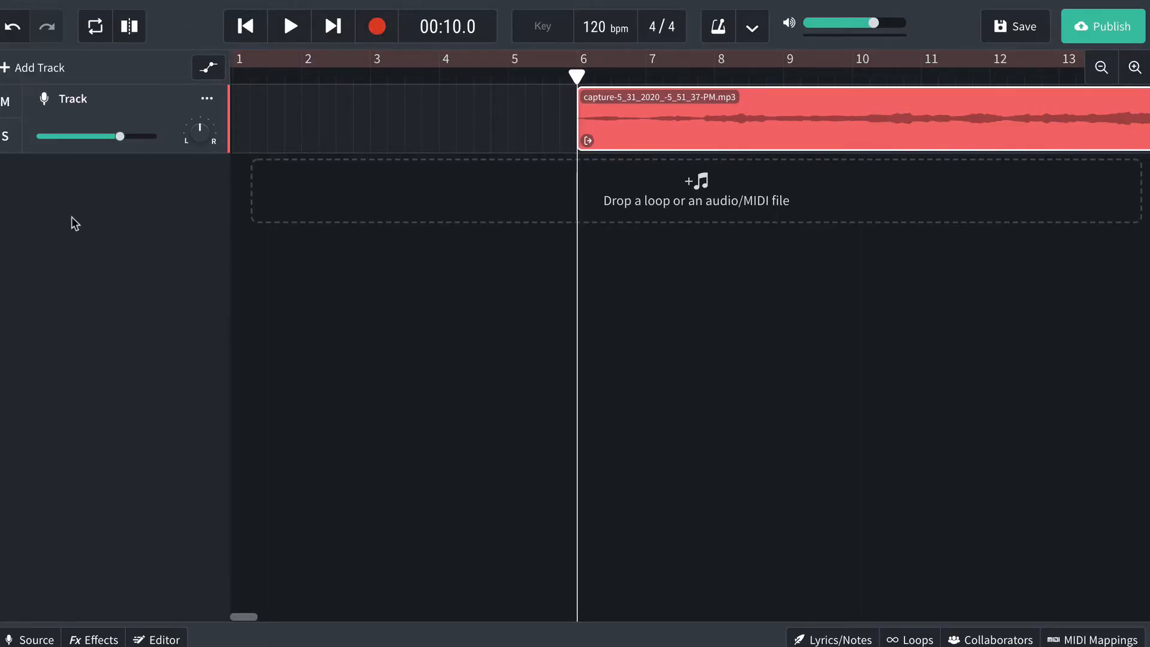
- Add three new Voice/Mic tracks below the existing audio track
{"action": "left_click", "coordinate": [5, 70]}
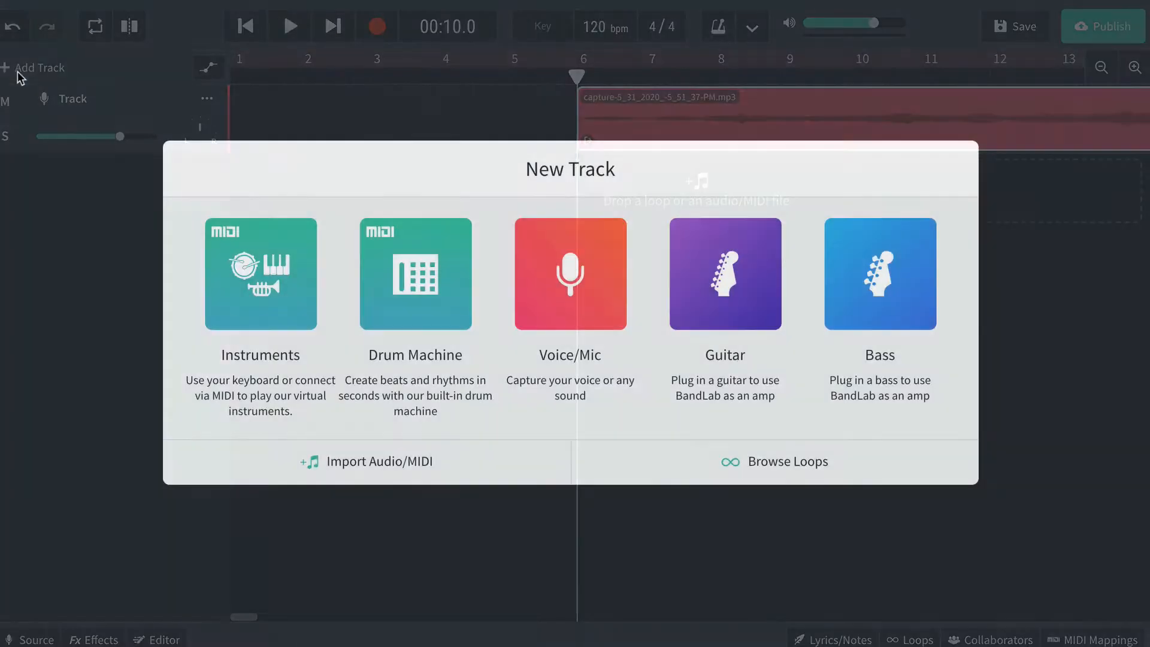
{"action": "left_click", "coordinate": [542, 251]}
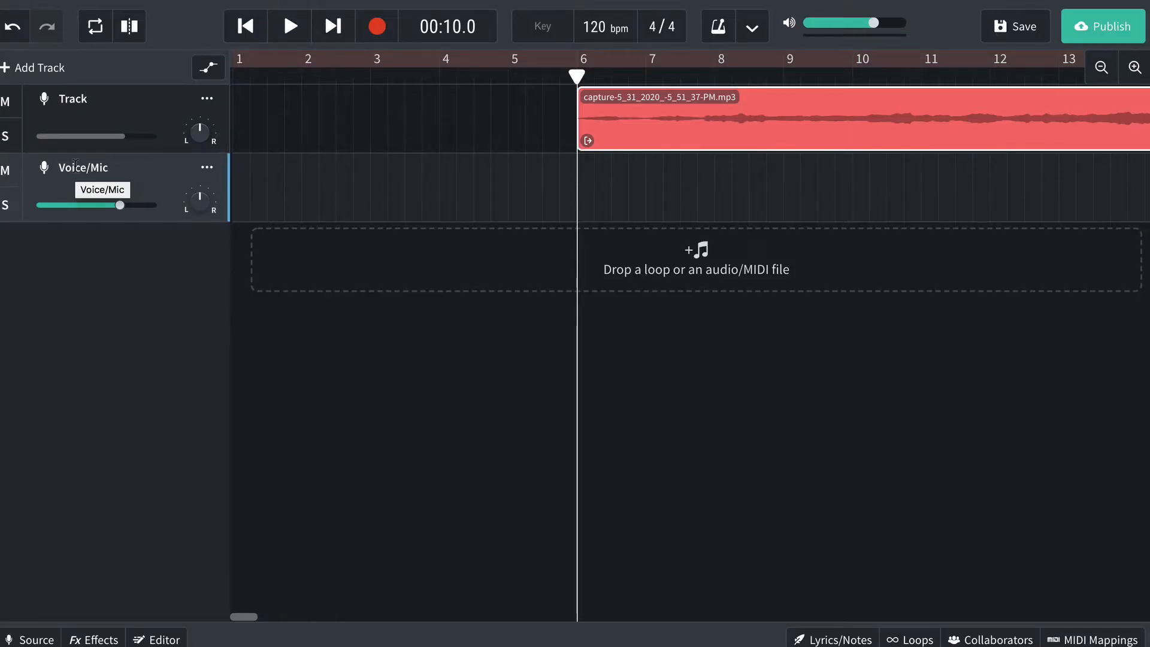
{"action": "left_click", "coordinate": [36, 71]}
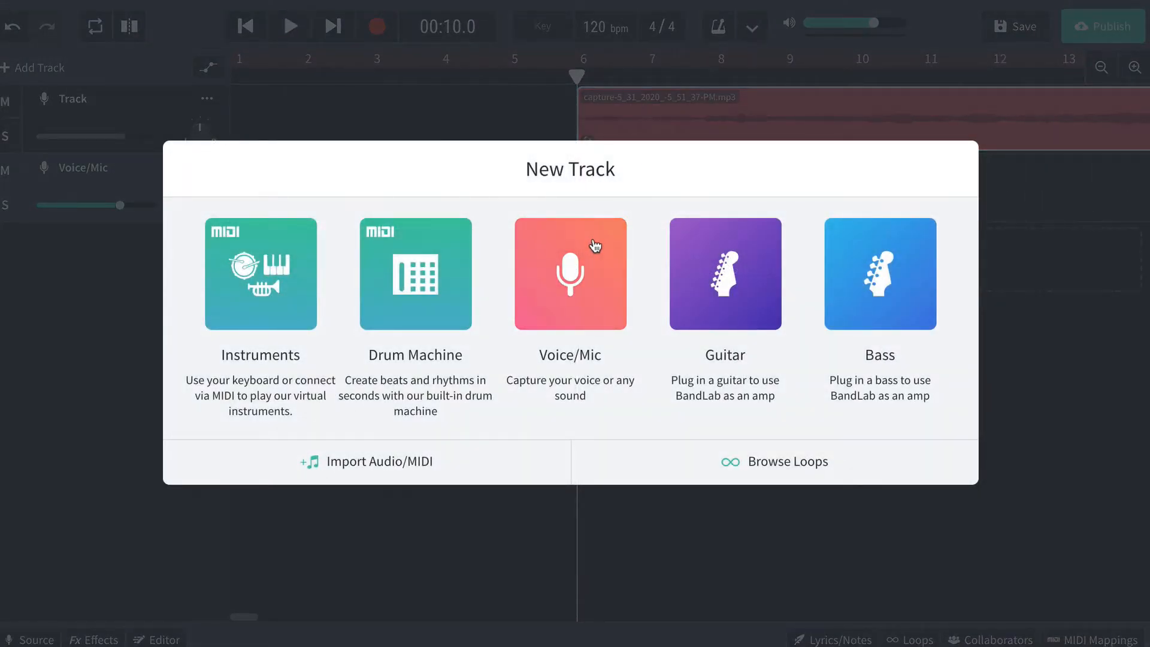
{"action": "left_click", "coordinate": [593, 237]}
{"action": "left_click", "coordinate": [42, 71]}
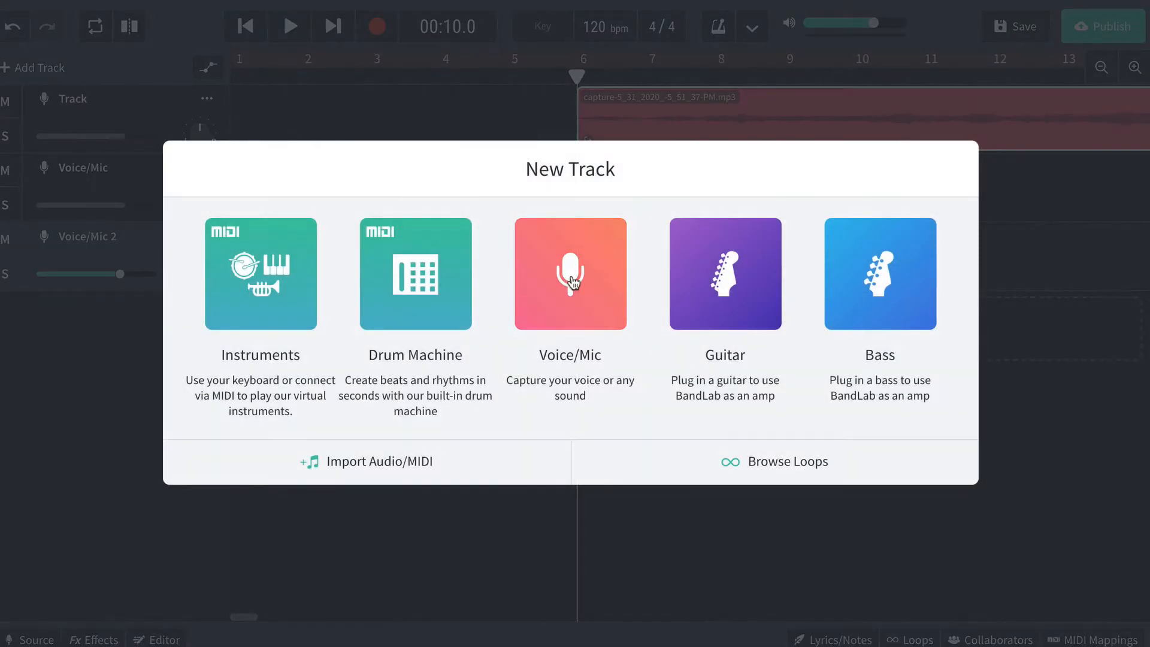
{"action": "left_click", "coordinate": [569, 258]}
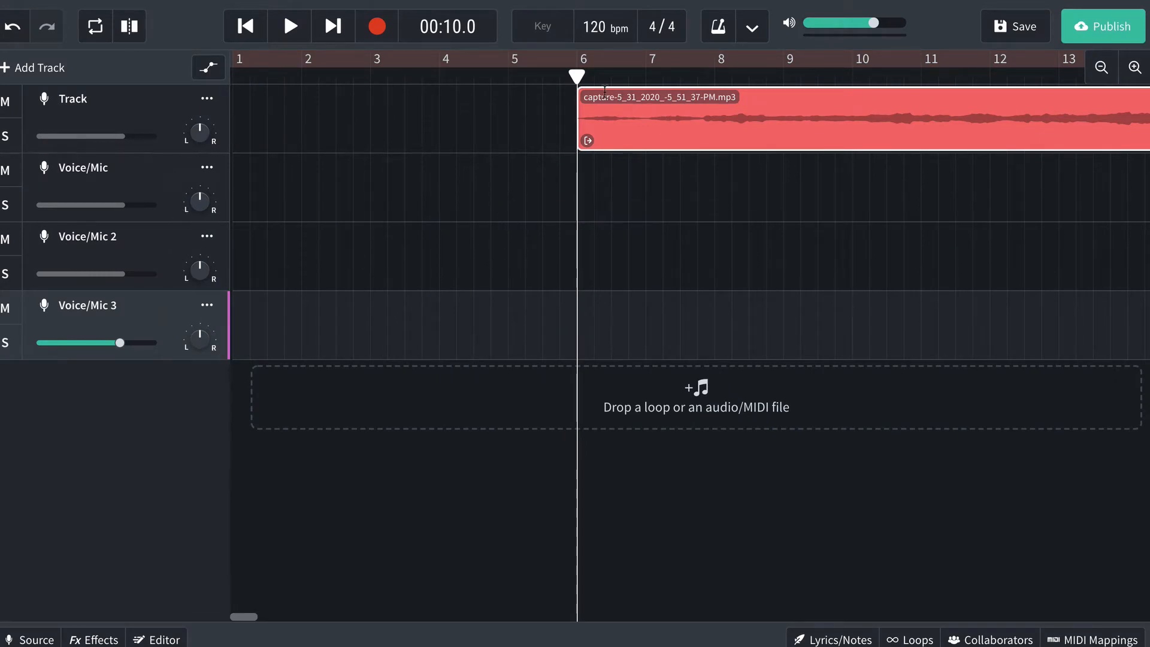
- Play the first two seconds of the clip with the new tracks in place, and reset the playhead to 00:10.0
{"action": "key", "text": "space"}
{"action": "key", "text": "space"}
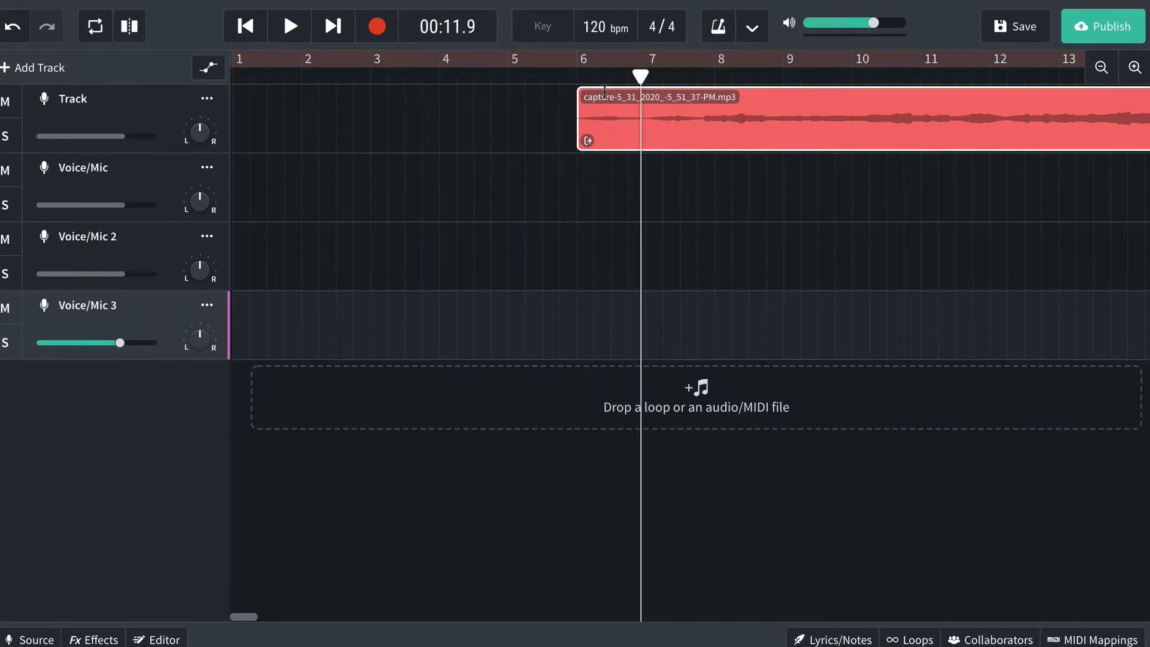
{"action": "left_click", "coordinate": [573, 75]}
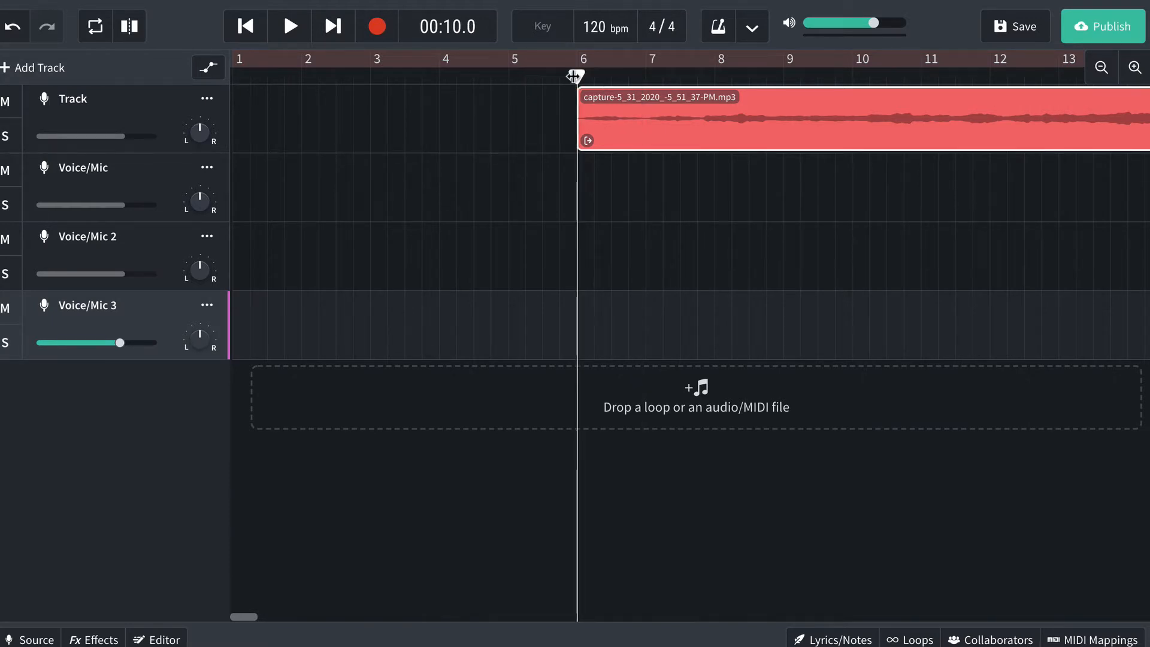
- Record a take on the Voice/Mic 3 track starting at 00:08.5, and stop when the take is complete
{"action": "left_click", "coordinate": [526, 76]}
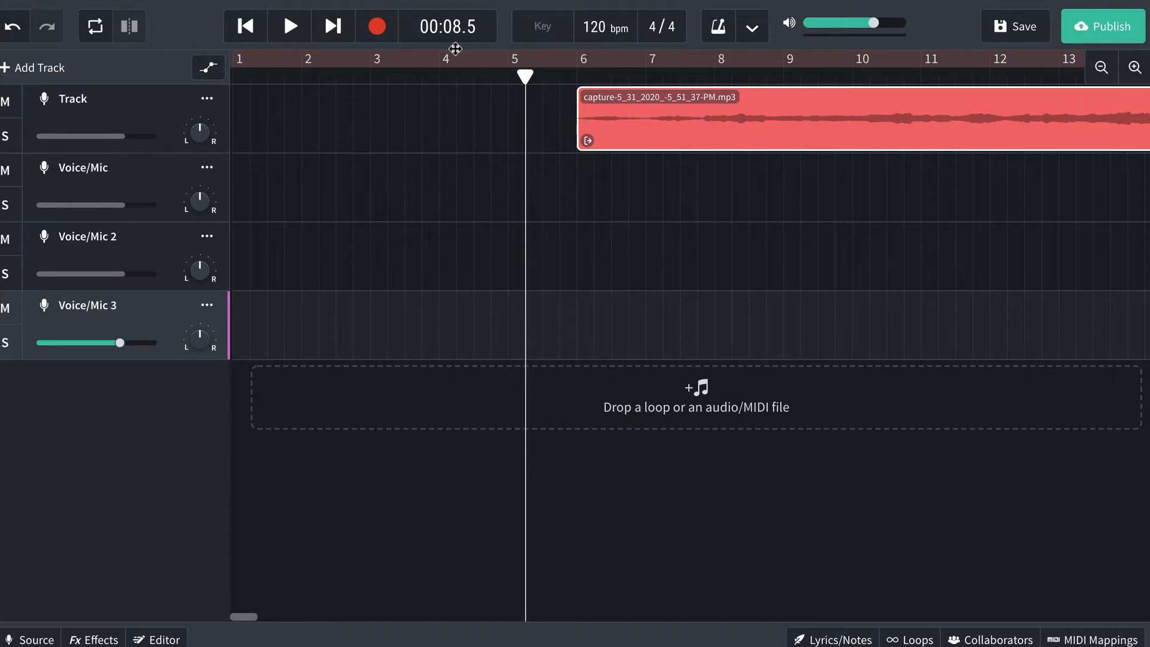
{"action": "left_click", "coordinate": [377, 28]}
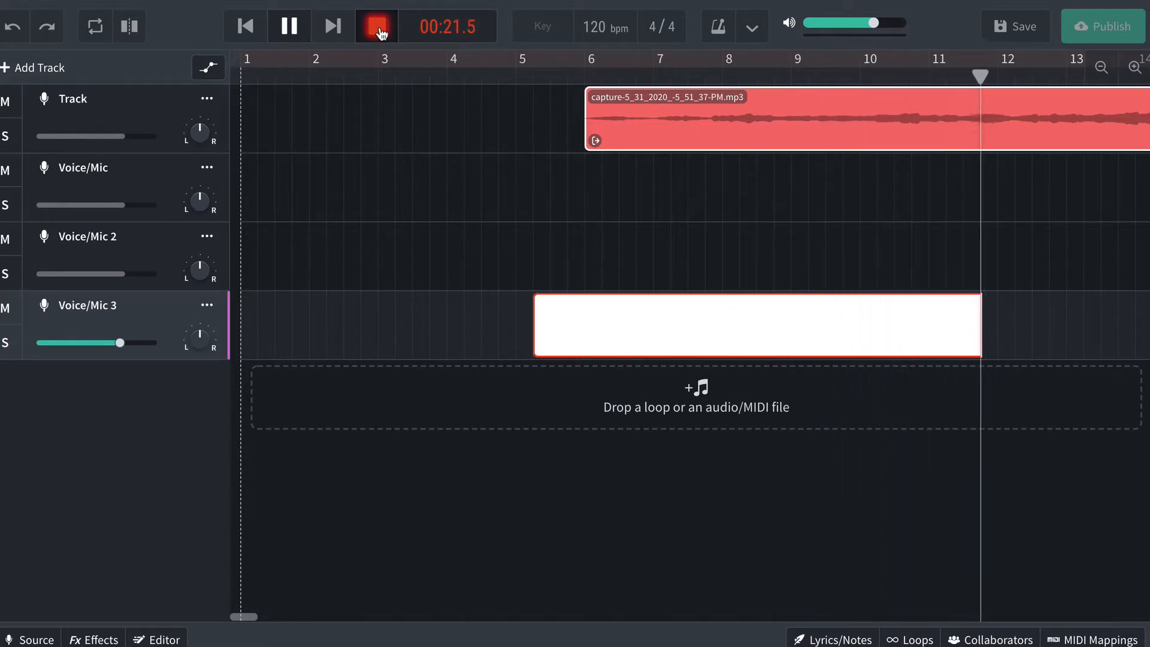
{"action": "left_click", "coordinate": [379, 29]}
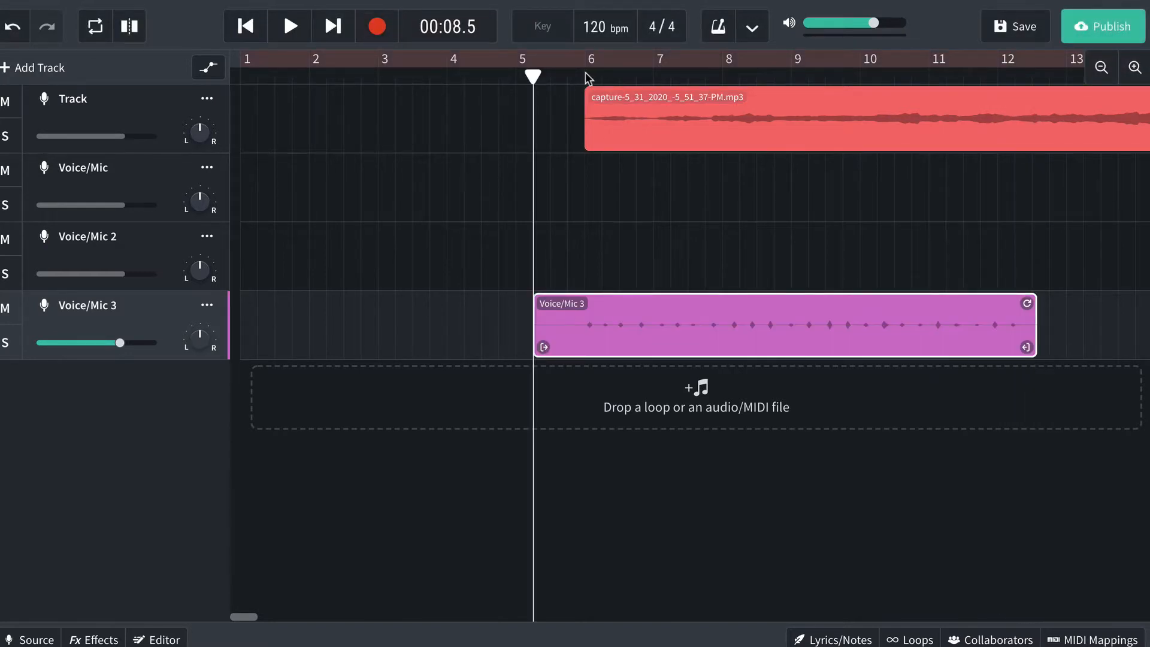
- Play the new Voice/Mic 3 take together with the imported recording from 00:10.0
{"action": "mouse_move", "coordinate": [589, 78]}
{"action": "left_mouse_down"}
{"action": "mouse_move", "coordinate": [647, 69]}
{"action": "mouse_move", "coordinate": [585, 70]}
{"action": "left_mouse_up"}
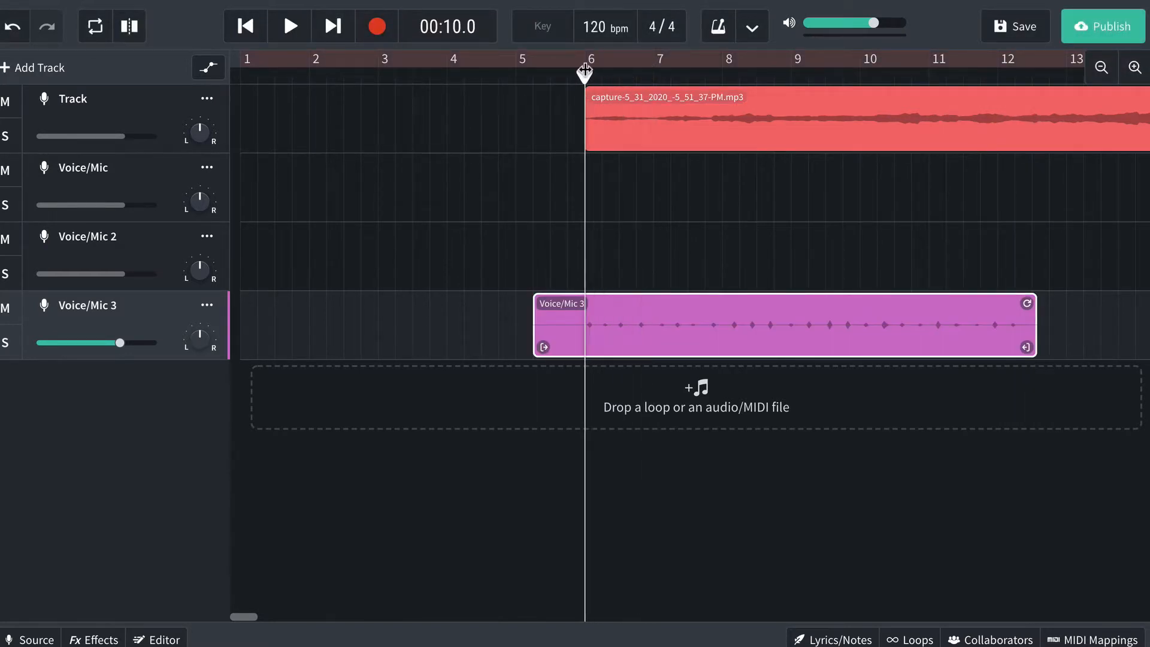
{"action": "key", "text": "space"}
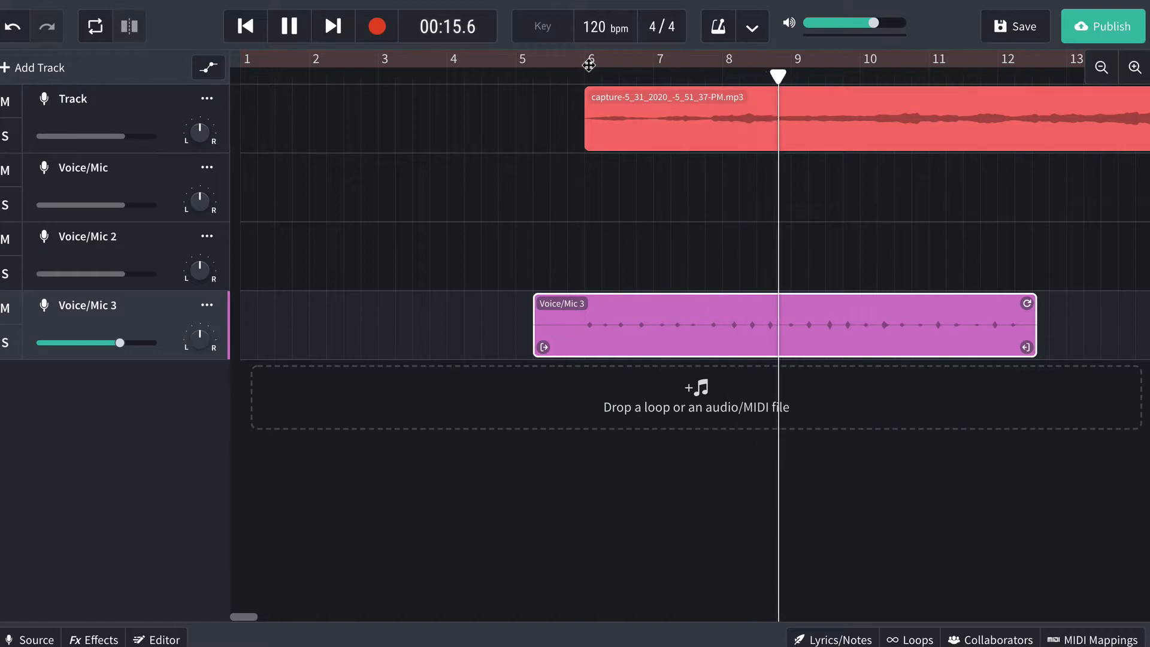
{"action": "key", "text": "space"}
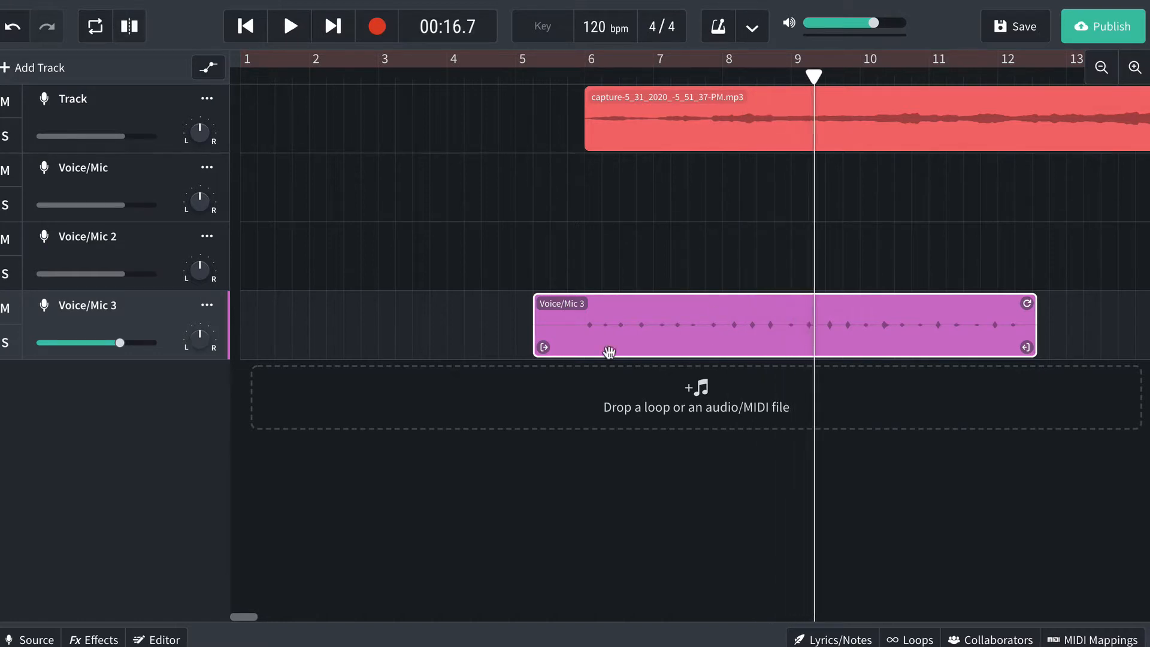
- Trim the start of the Voice/Mic 3 clip to 00:14.0 and play it from there
{"action": "left_click_drag", "start_coordinate": [543, 347], "coordinate": [707, 347]}
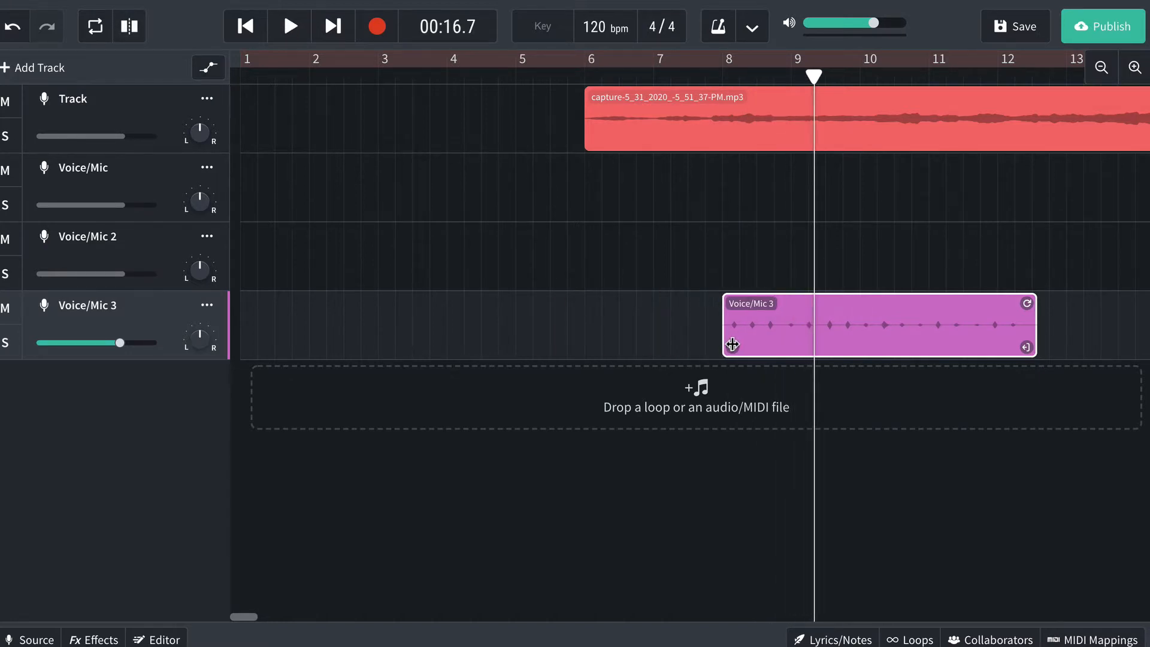
{"action": "left_click", "coordinate": [721, 63]}
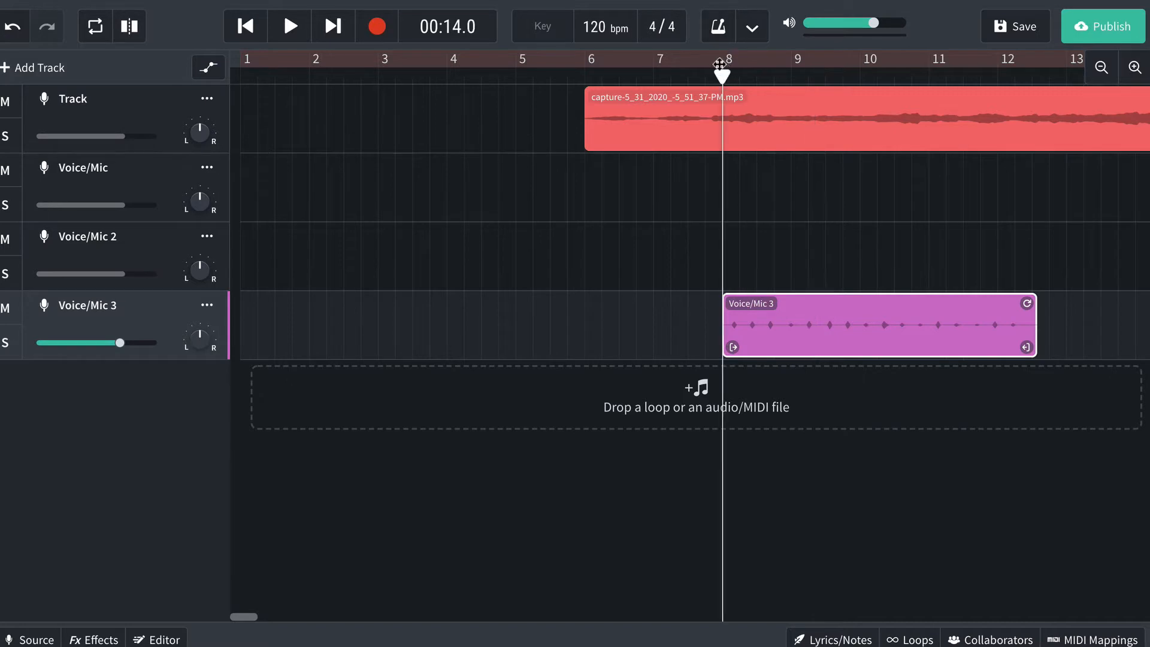
{"action": "key", "text": "space"}
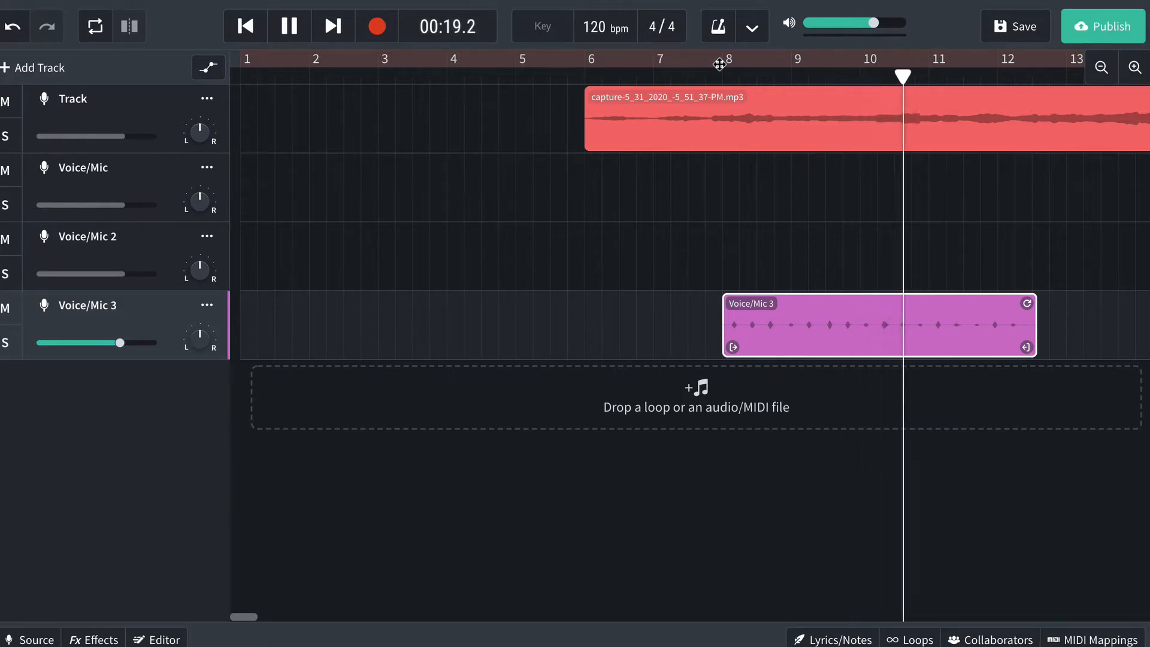
{"action": "key", "text": "space"}
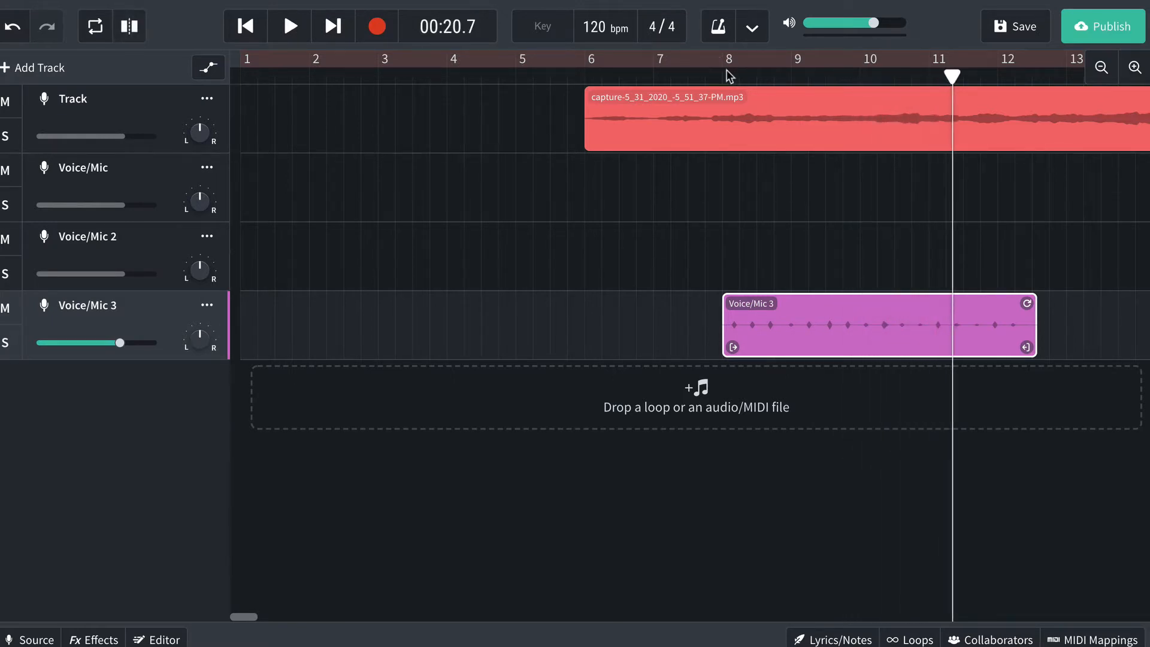
- Split the Voice/Mic 3 clip at 00:17.0 and paste a copy of its first part at 00:10.0
{"action": "left_click_drag", "start_coordinate": [729, 76], "coordinate": [822, 72]}
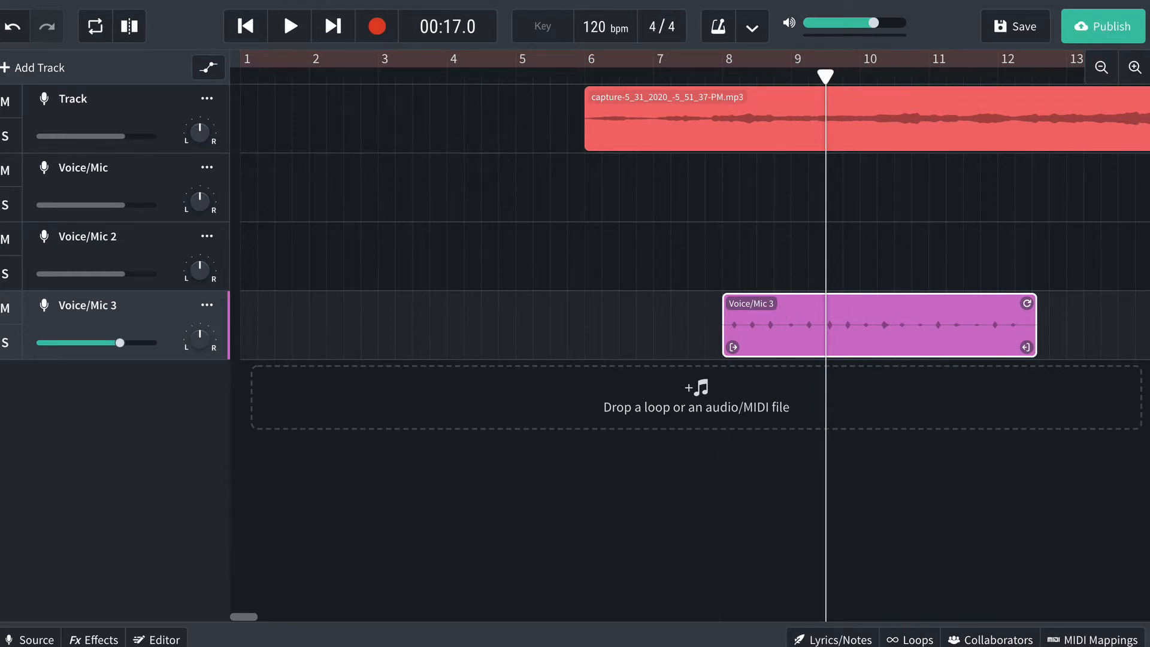
{"action": "left_click", "coordinate": [126, 27]}
{"action": "left_click", "coordinate": [796, 339]}
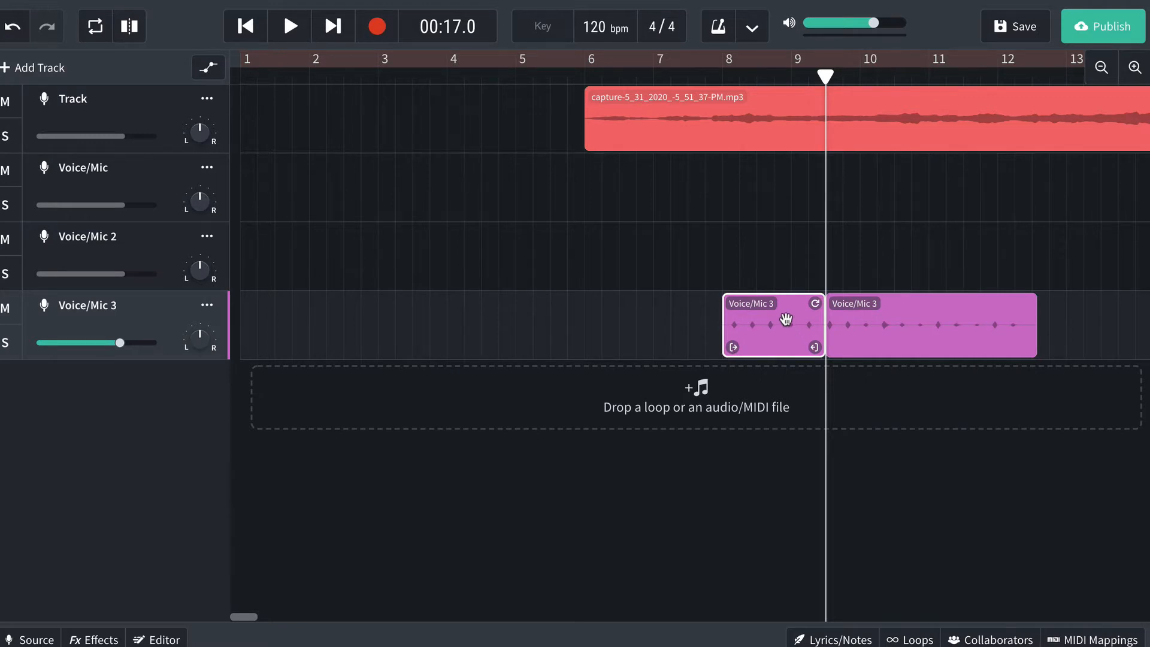
{"action": "left_click", "coordinate": [587, 73]}
{"action": "key", "text": "ctrl+v"}
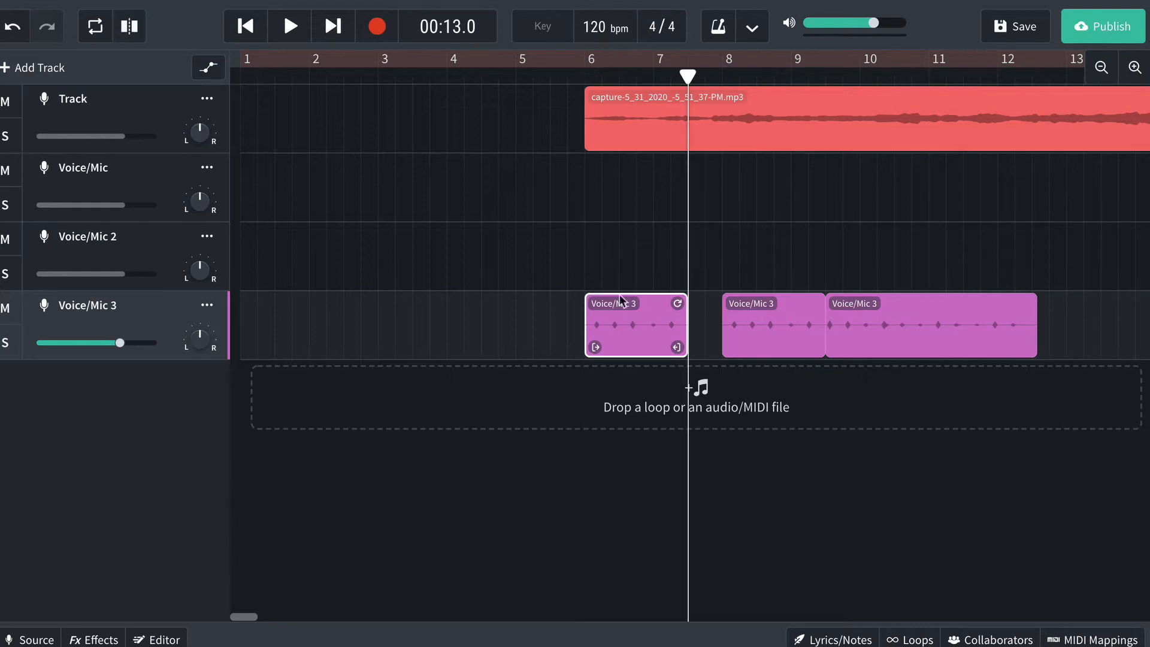
- Move the pasted copy to the Voice/Mic track, align its last peak with the imported recording's start at 00:10.0, and play the alignment briefly
{"action": "left_click_drag", "start_coordinate": [634, 332], "coordinate": [550, 187]}
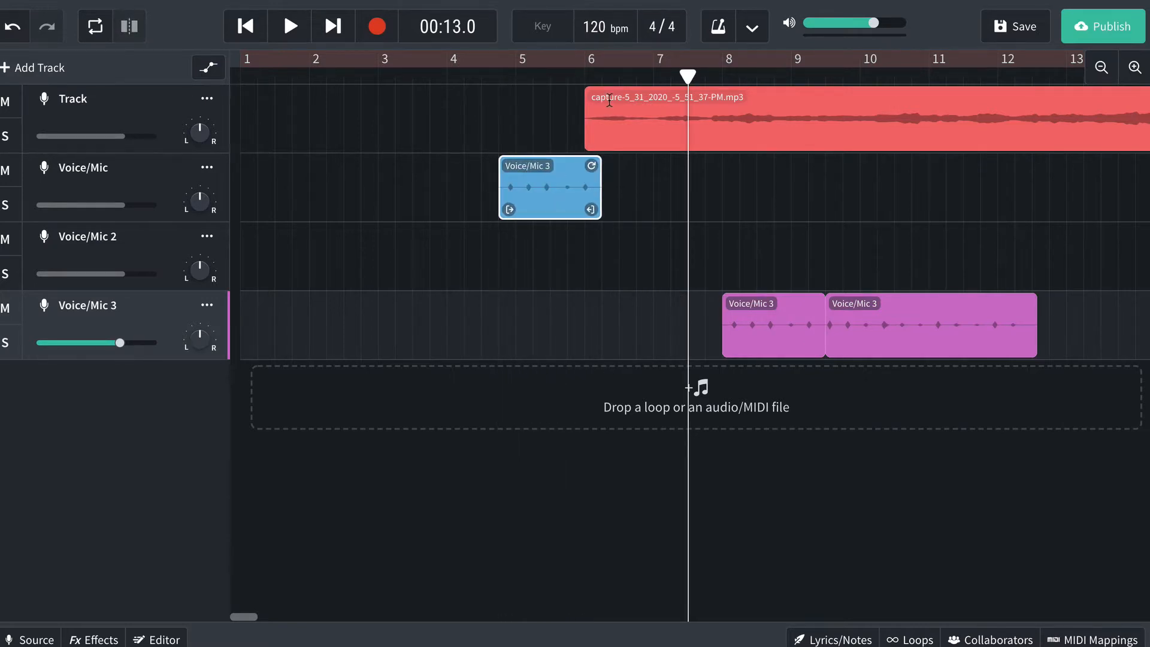
{"action": "left_click", "coordinate": [586, 71]}
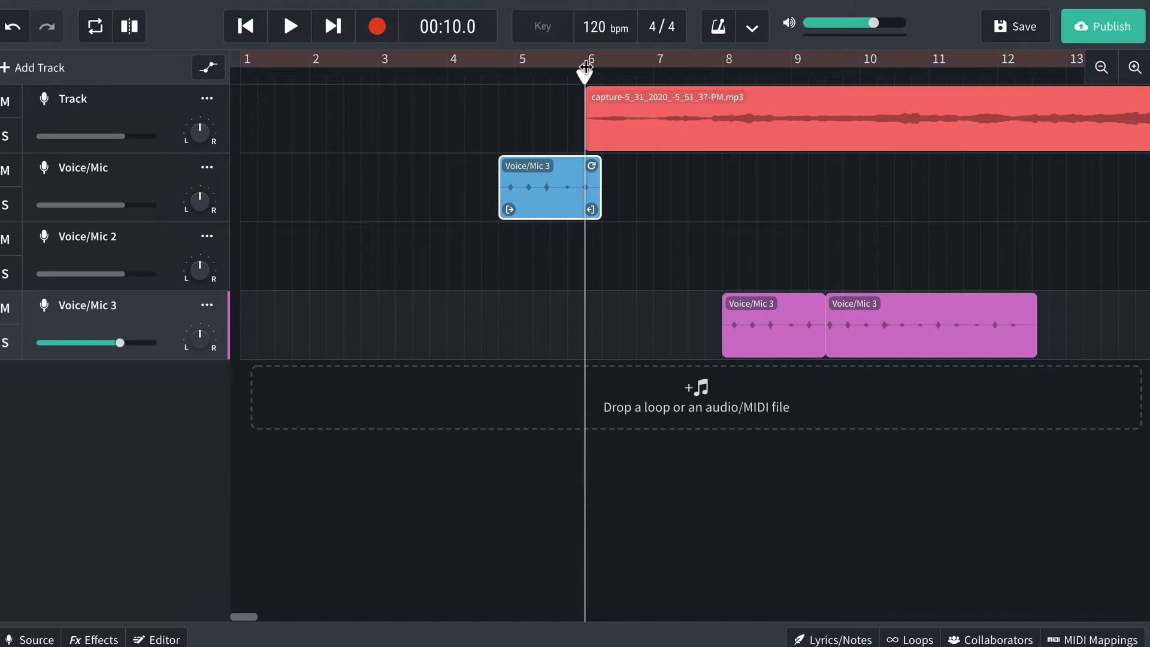
{"action": "left_click", "coordinate": [1135, 67]}
{"action": "left_click", "coordinate": [1135, 67]}
{"action": "left_click", "coordinate": [1135, 67]}
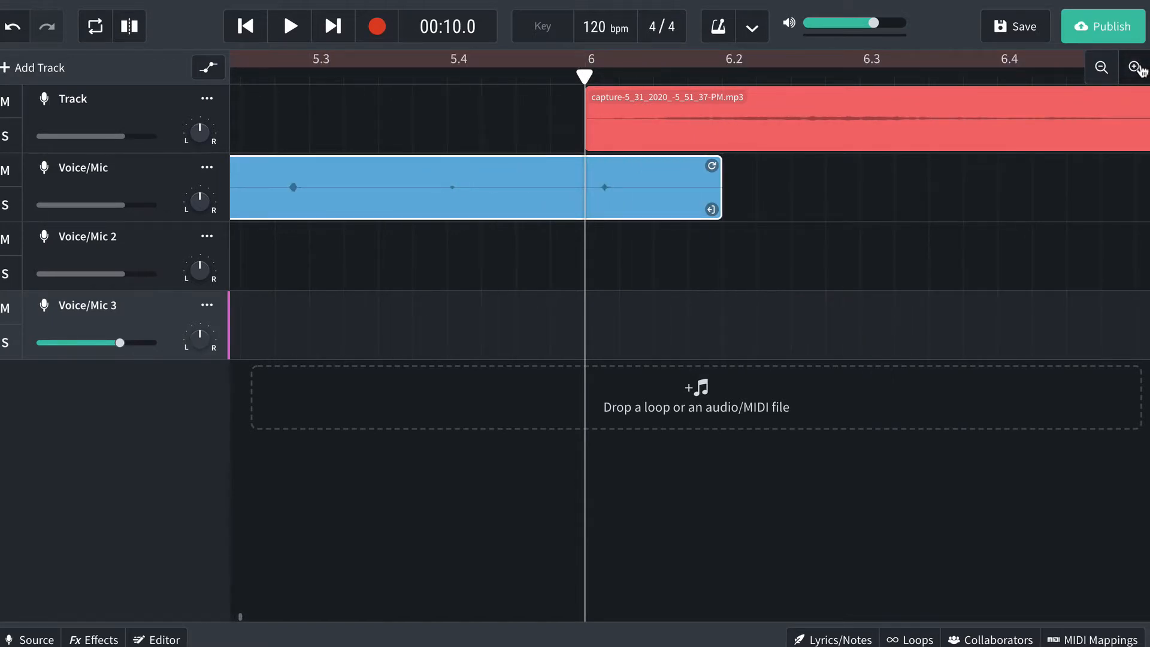
{"action": "left_click", "coordinate": [1135, 67]}
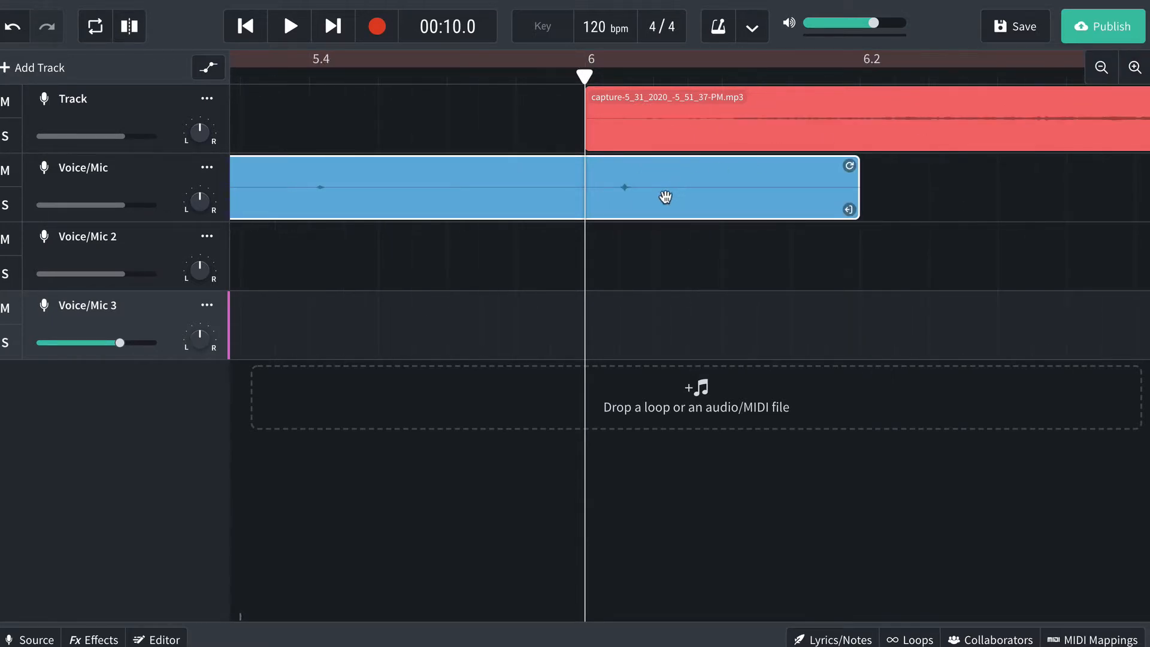
{"action": "left_click_drag", "start_coordinate": [665, 197], "coordinate": [640, 198]}
{"action": "key", "text": "space"}
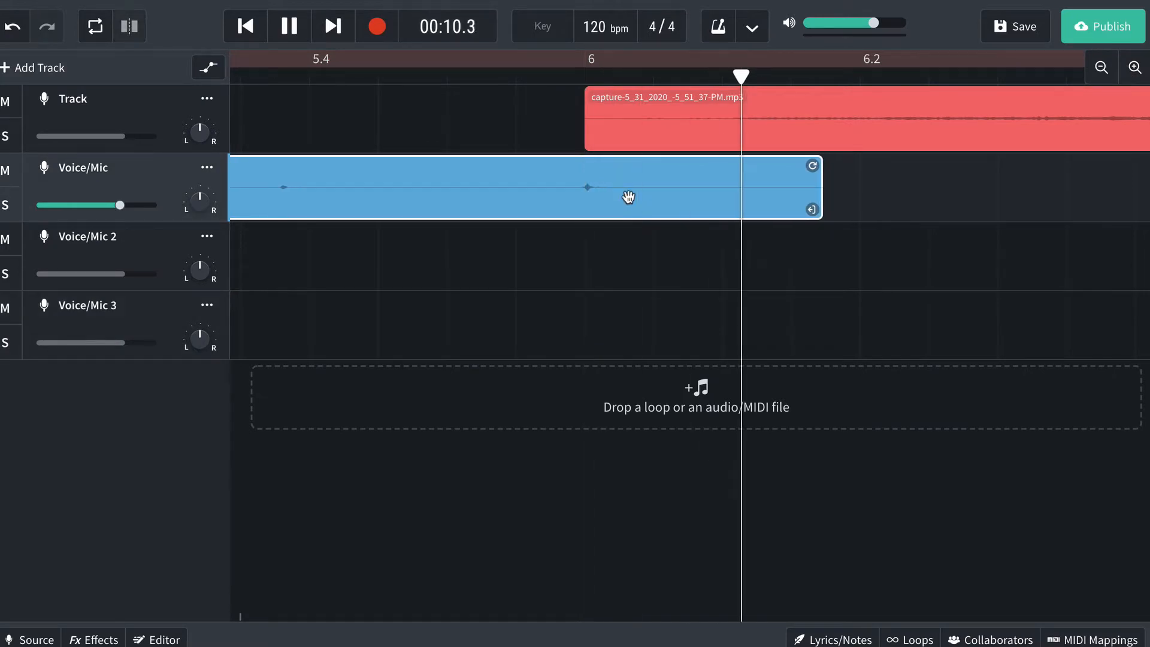
{"action": "key", "text": "space"}
- Play from the first peak of the Voice/Mic clip at 00:07.8 into the imported recording to check the count-in
{"action": "scroll", "coordinate": [663, 242], "scroll_direction": "left", "scroll_amount": 1}
{"action": "scroll", "coordinate": [664, 242], "scroll_direction": "left", "scroll_amount": 5}
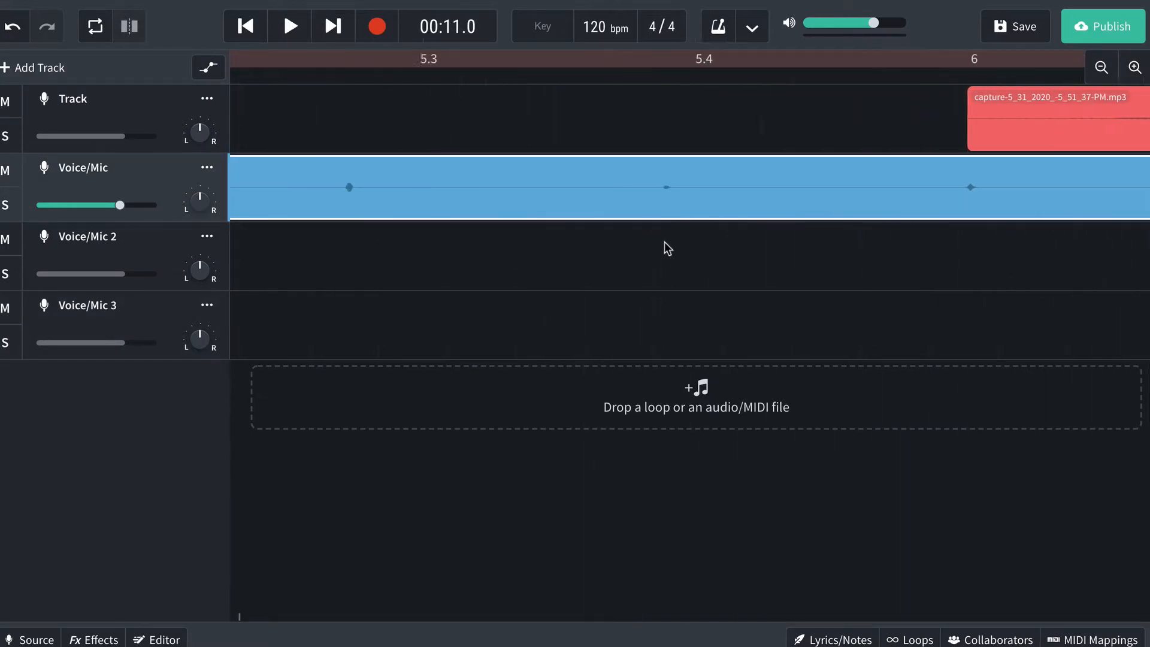
{"action": "left_click", "coordinate": [1102, 69]}
{"action": "left_click", "coordinate": [1102, 69]}
{"action": "left_click", "coordinate": [1102, 69]}
{"action": "left_click", "coordinate": [775, 77]}
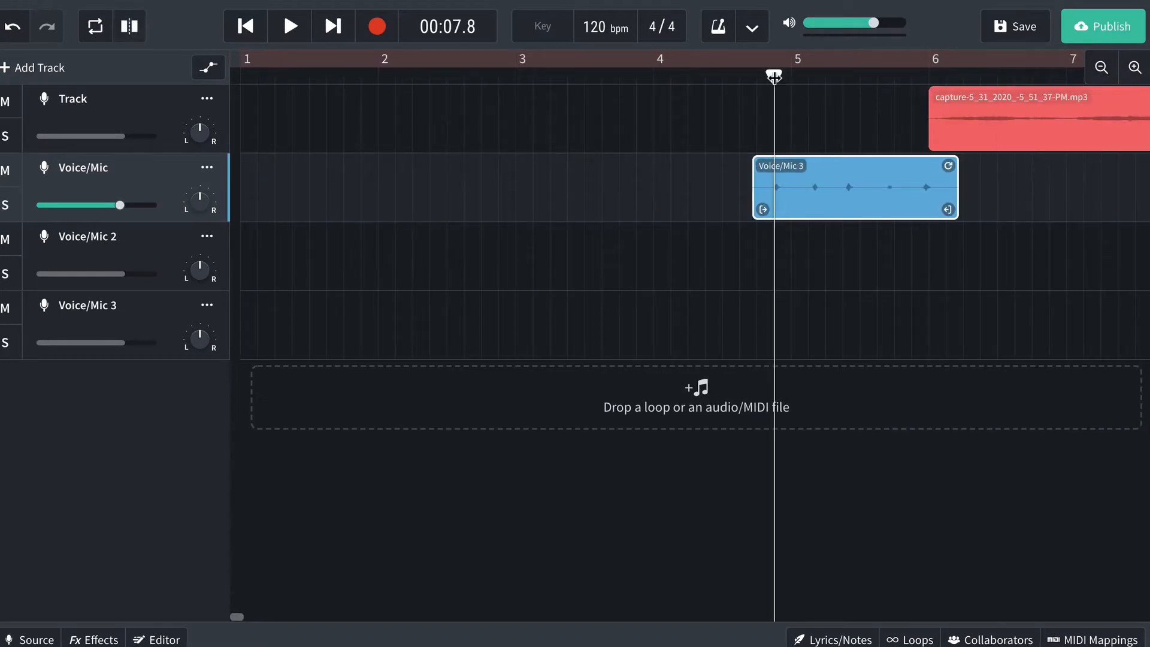
{"action": "key", "text": "space"}
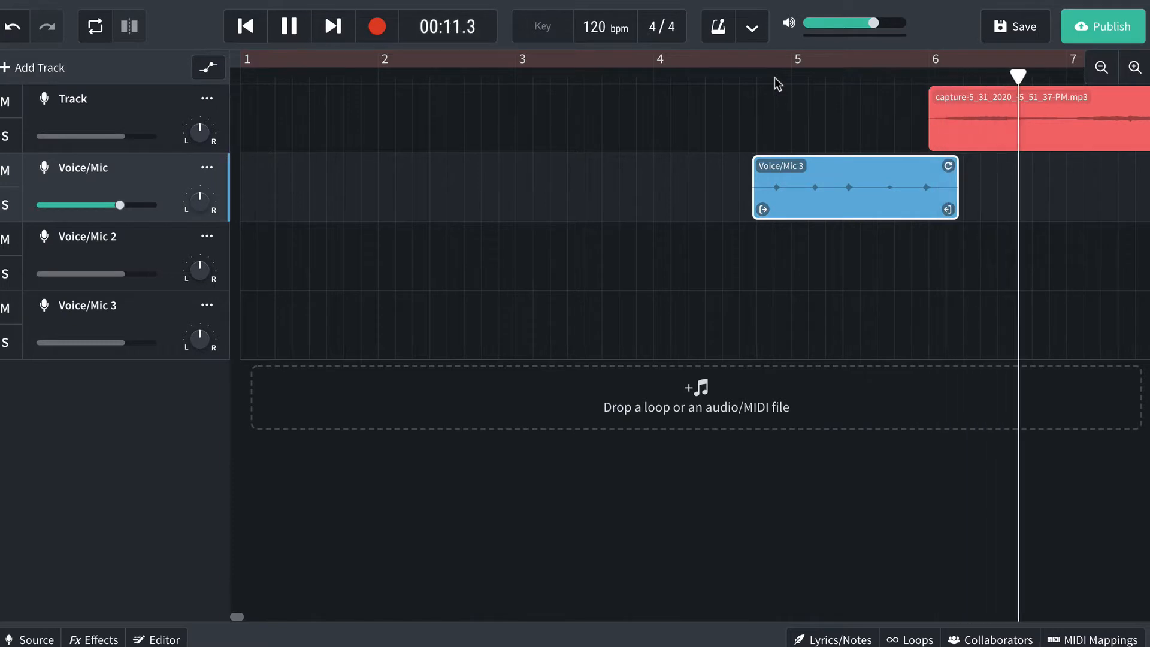
{"action": "key", "text": "space"}
- Replay the count-in twice, from just before its first peak and from 00:07.8, to verify its timing against the recording
{"action": "scroll", "coordinate": [676, 239], "scroll_direction": "right", "scroll_amount": 5}
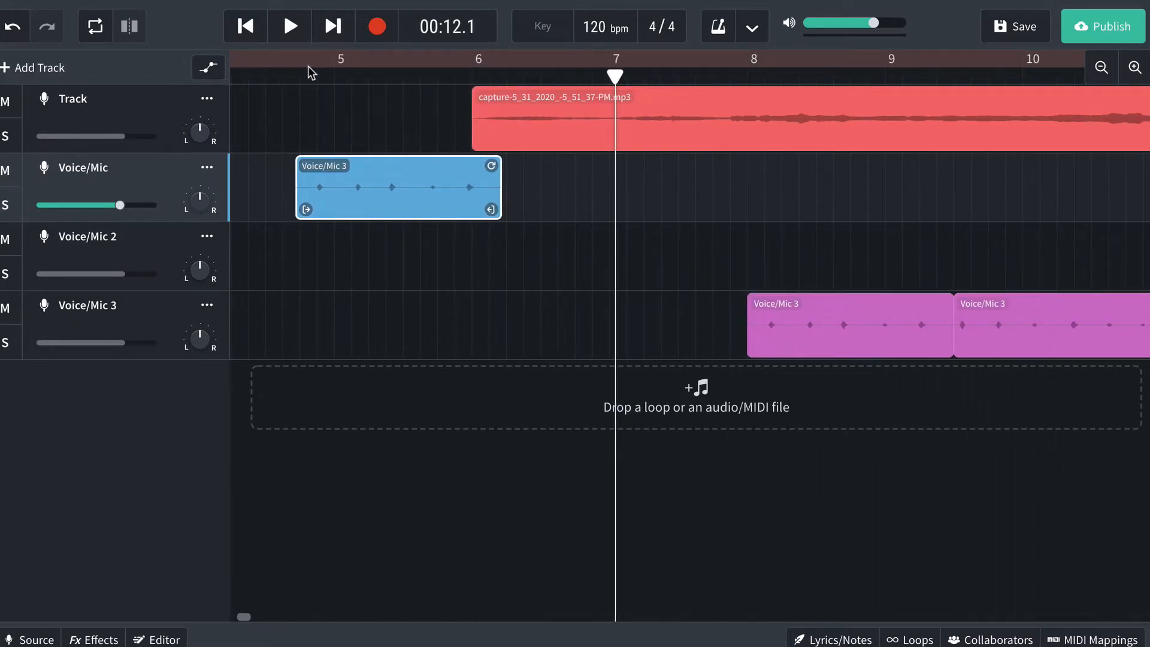
{"action": "left_click", "coordinate": [310, 72]}
{"action": "key", "text": "space"}
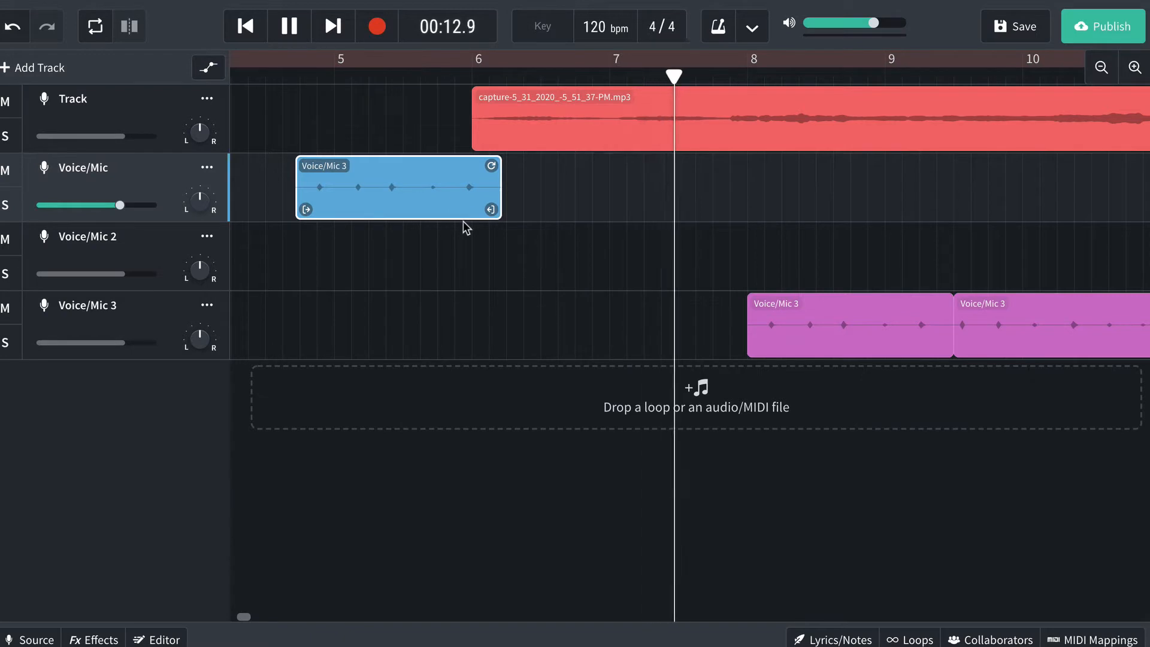
{"action": "key", "text": "space"}
{"action": "left_click", "coordinate": [318, 73]}
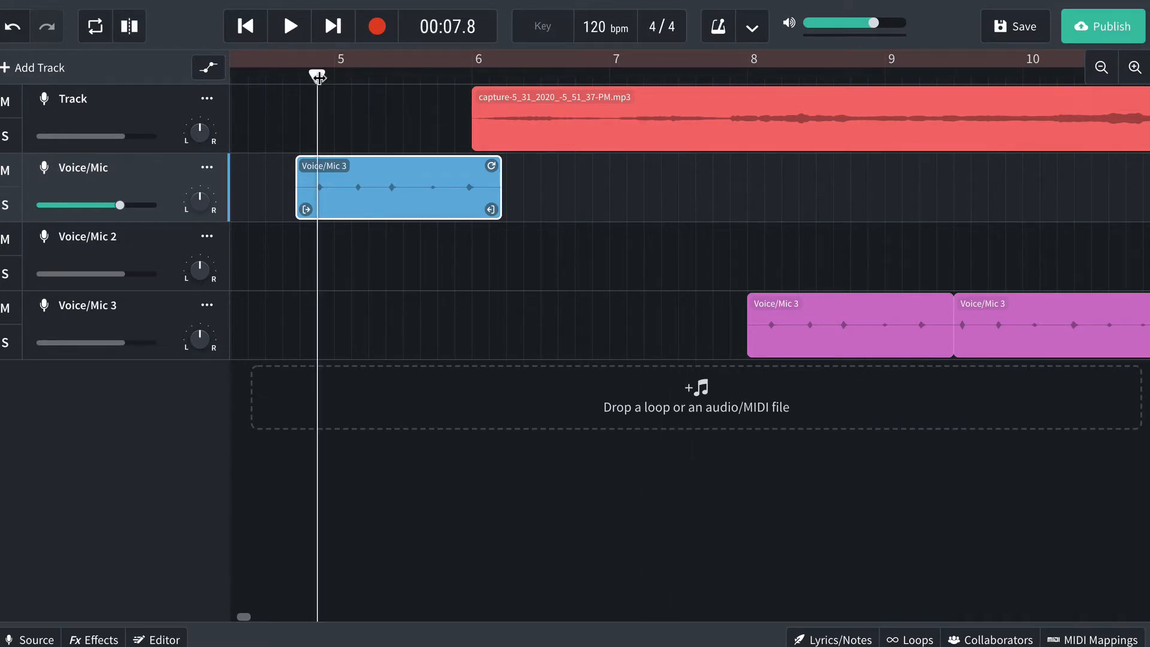
{"action": "key", "text": "space"}
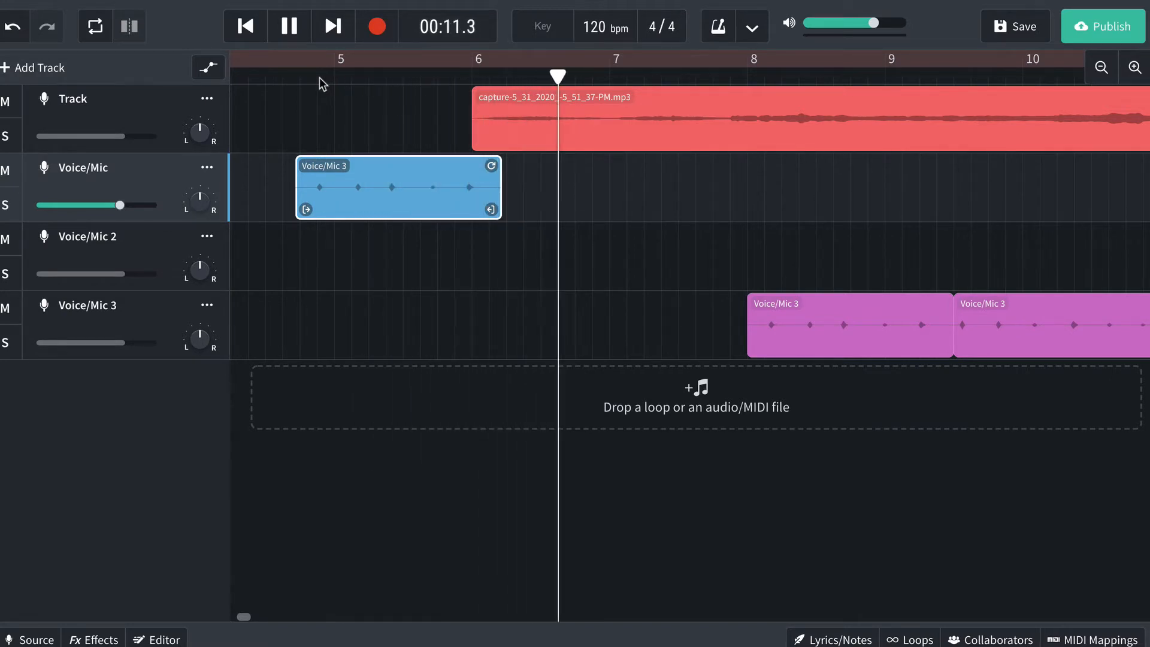
{"action": "key", "text": "space"}
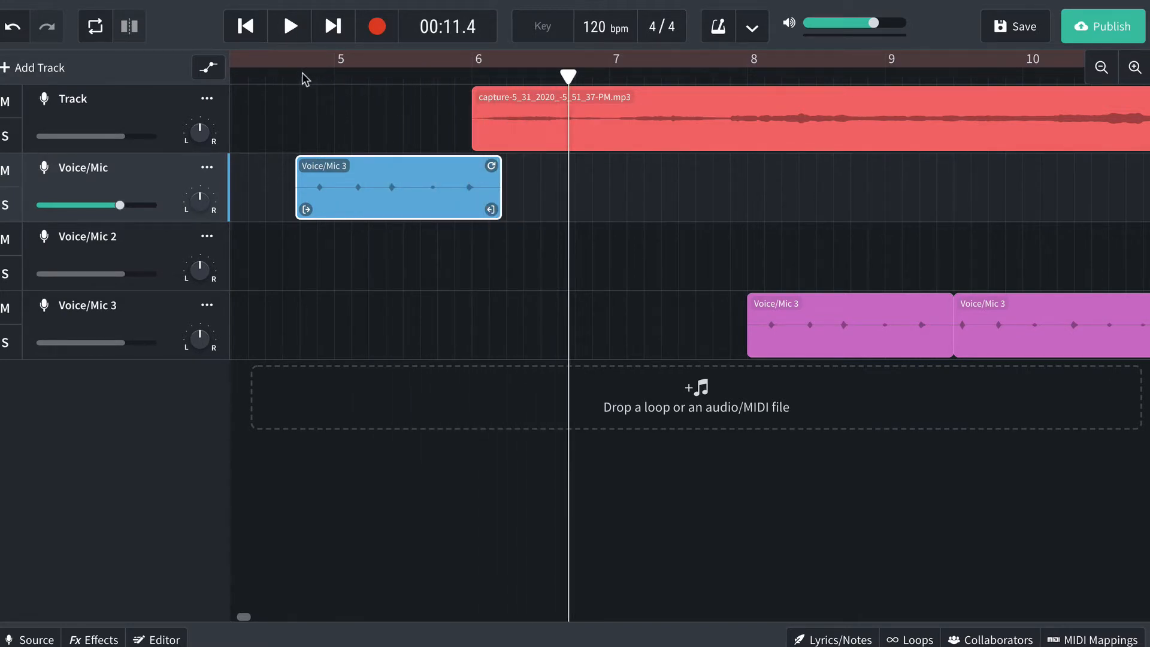
- Record a take on the Voice/Mic 2 track starting at 00:07.3, just before the count-in clip
{"action": "left_click", "coordinate": [143, 257]}
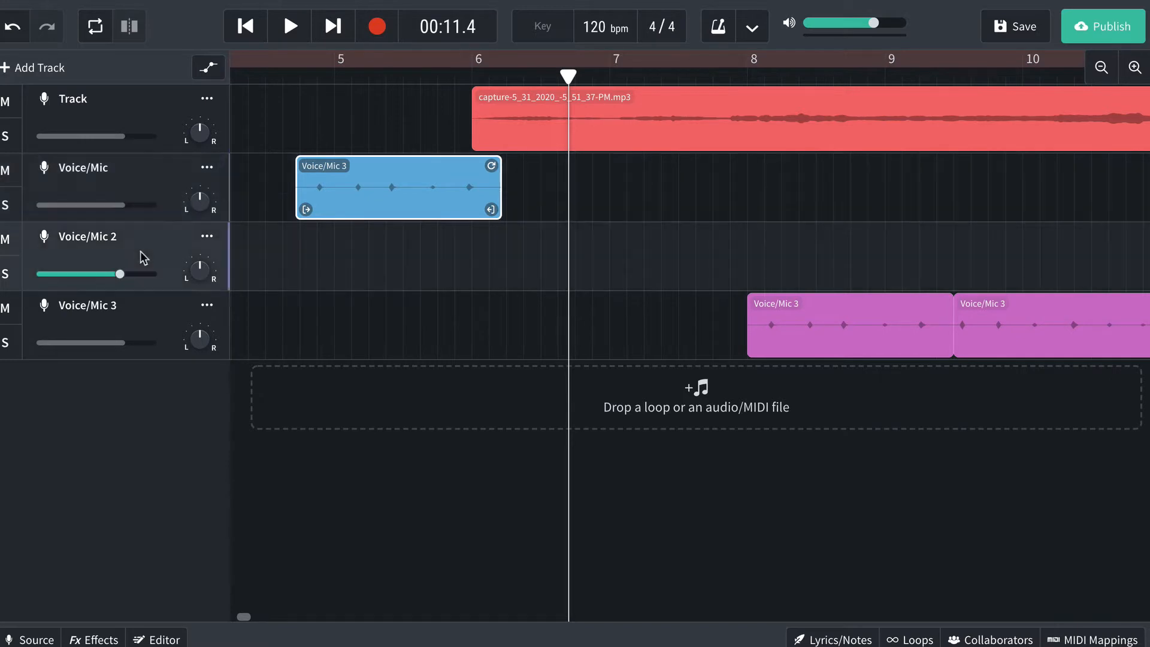
{"action": "left_click", "coordinate": [290, 77]}
{"action": "left_click_drag", "start_coordinate": [397, 65], "coordinate": [501, 65]}
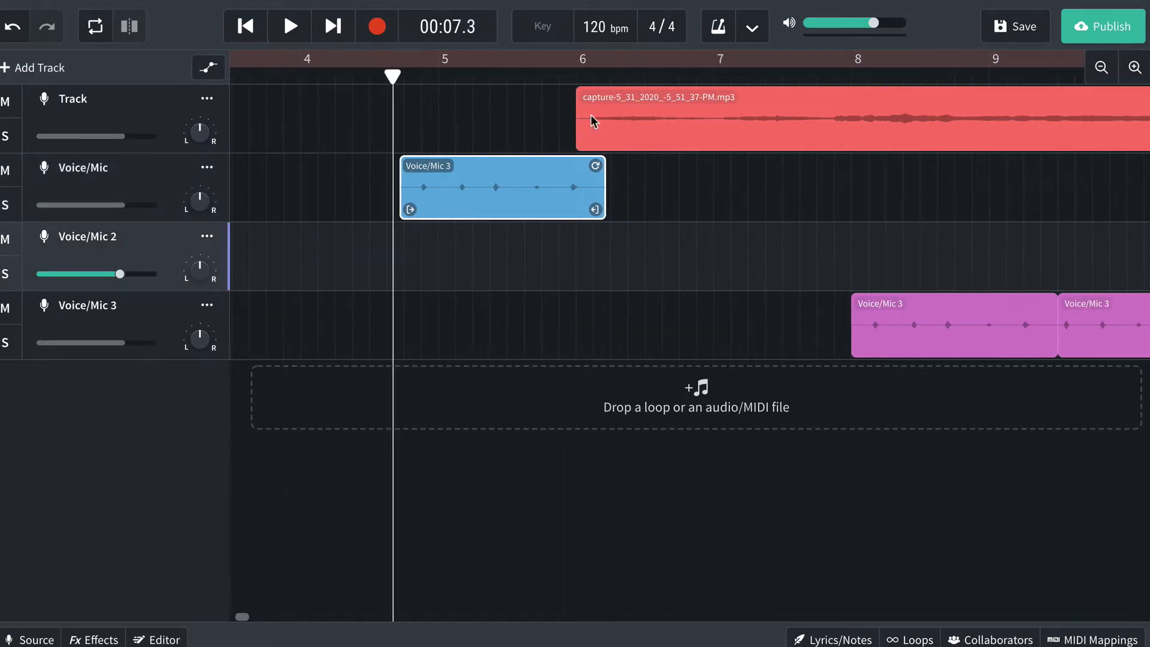
{"action": "left_click", "coordinate": [378, 26]}
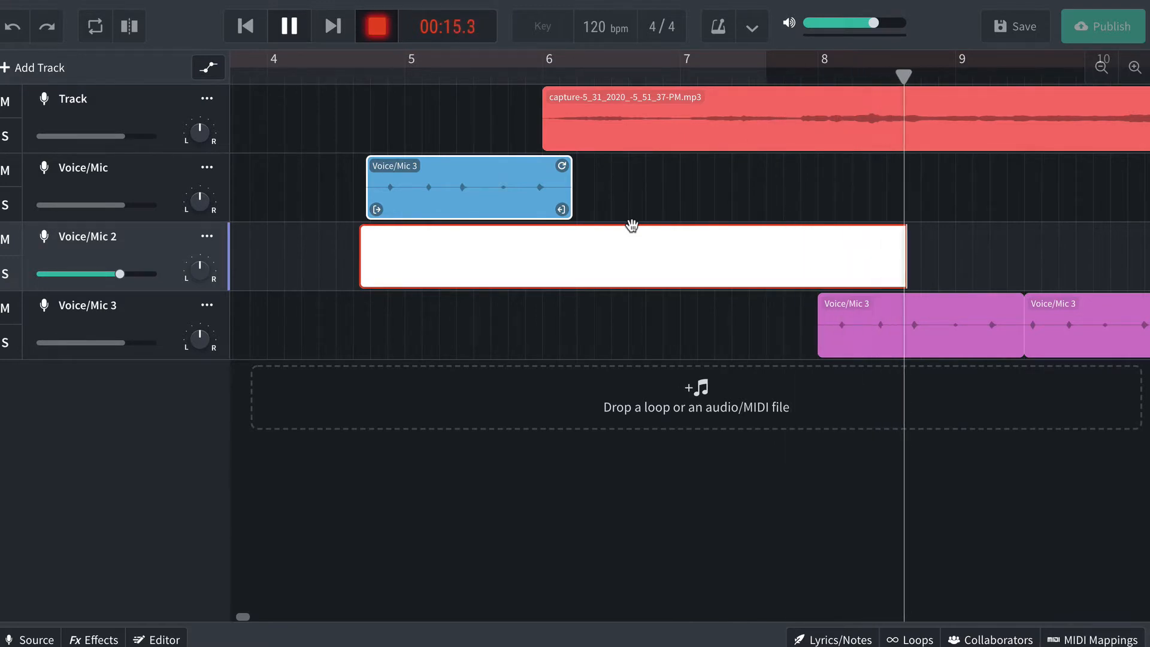
{"action": "key", "text": "space"}
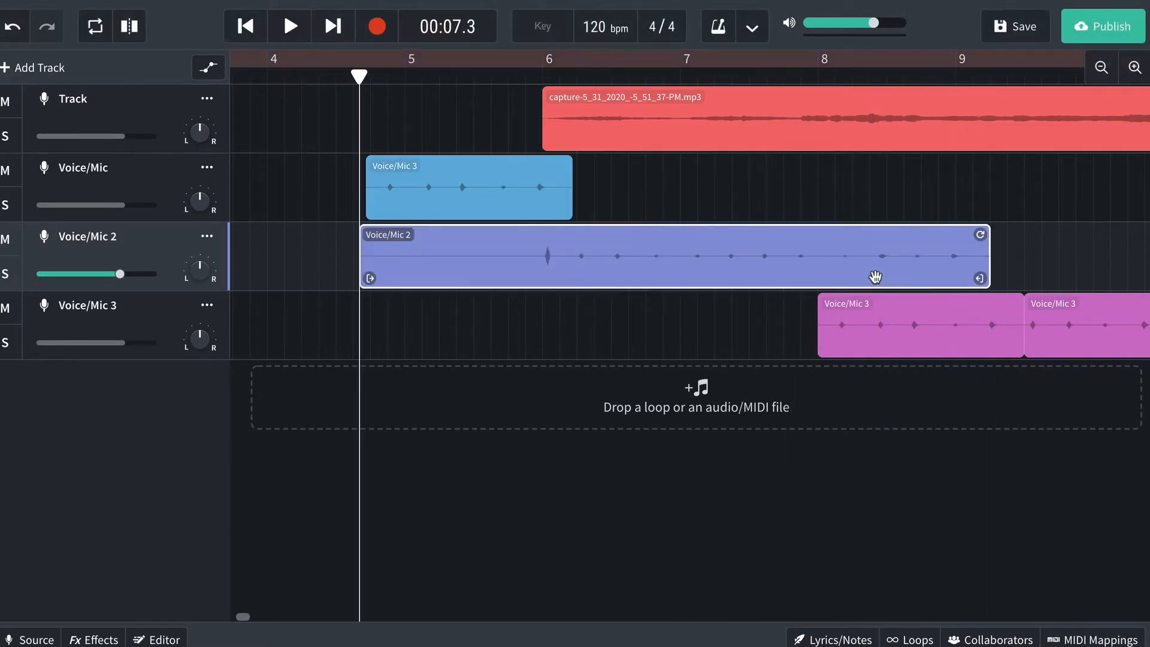
- Trim the Voice/Mic 2 clip to run from just after bar 6 to just after bar 8, and play the arrangement from 00:07.3
{"action": "left_click_drag", "start_coordinate": [981, 278], "coordinate": [830, 286]}
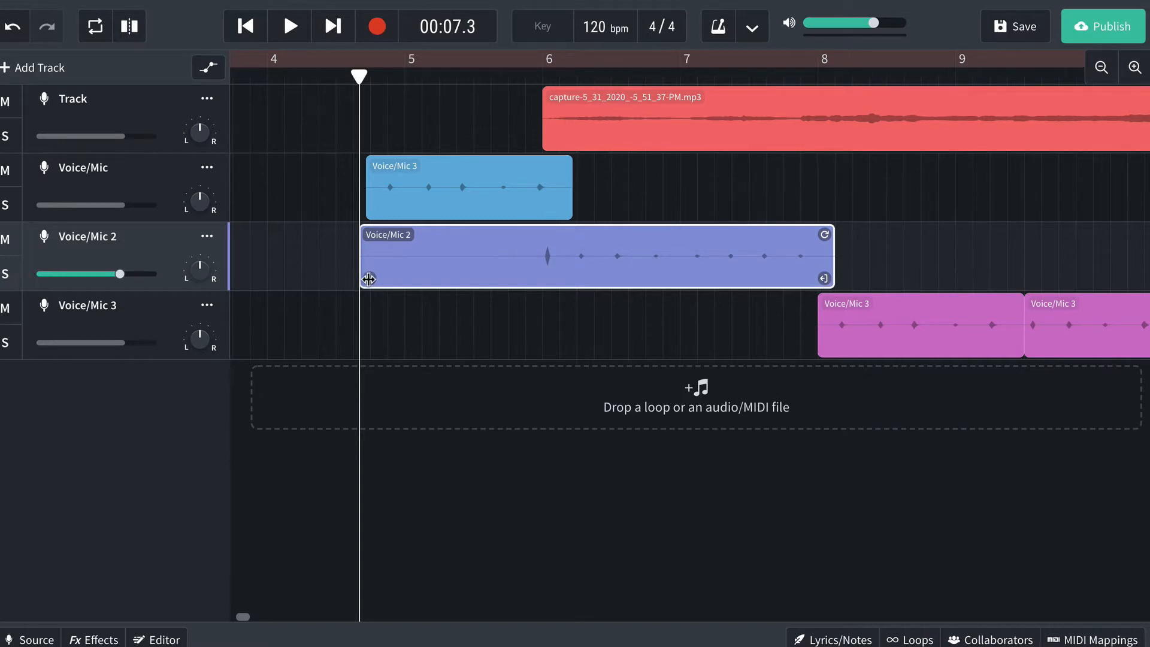
{"action": "left_click_drag", "start_coordinate": [369, 279], "coordinate": [562, 281]}
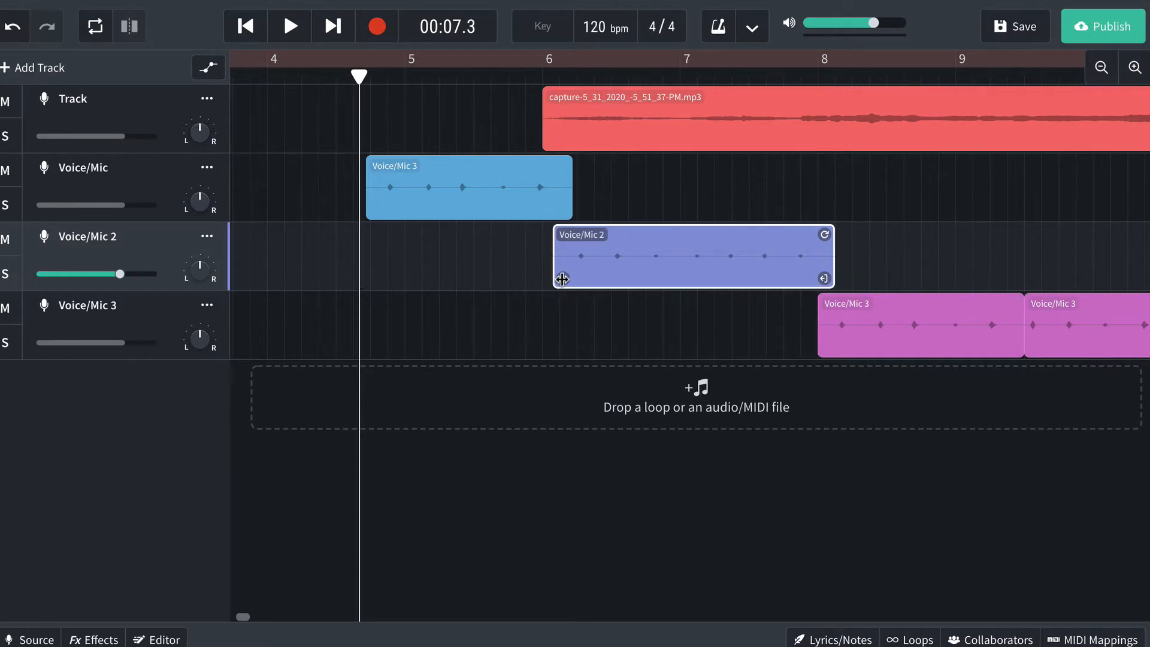
{"action": "key", "text": "space"}
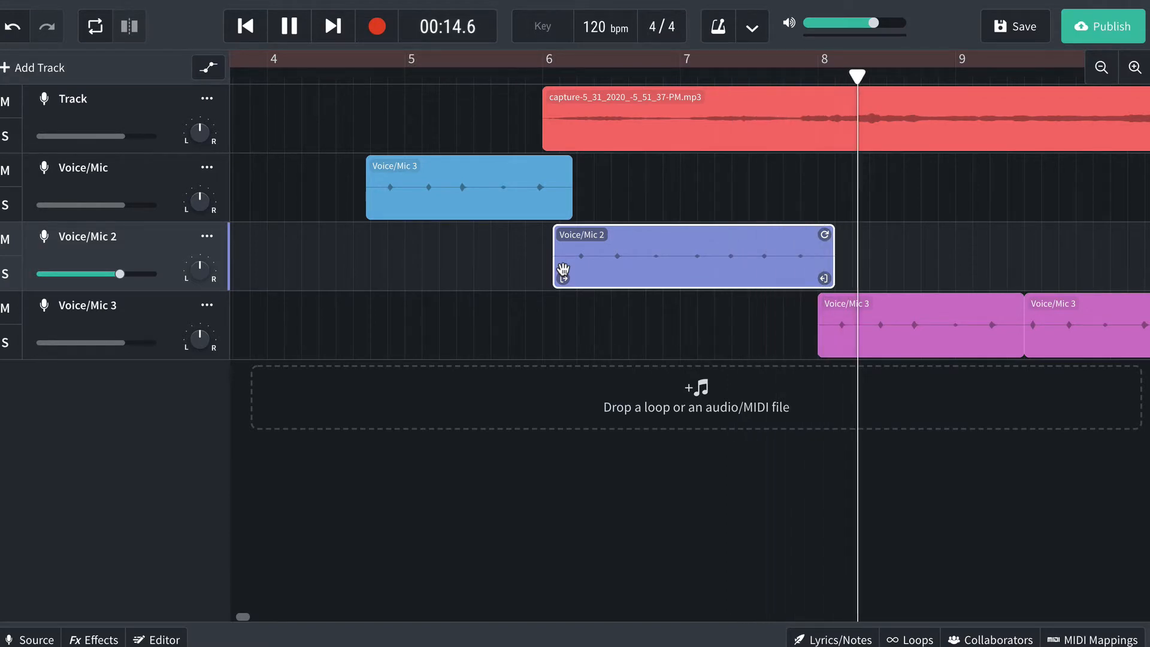
{"action": "scroll", "coordinate": [563, 269], "scroll_direction": "right", "scroll_amount": 3}
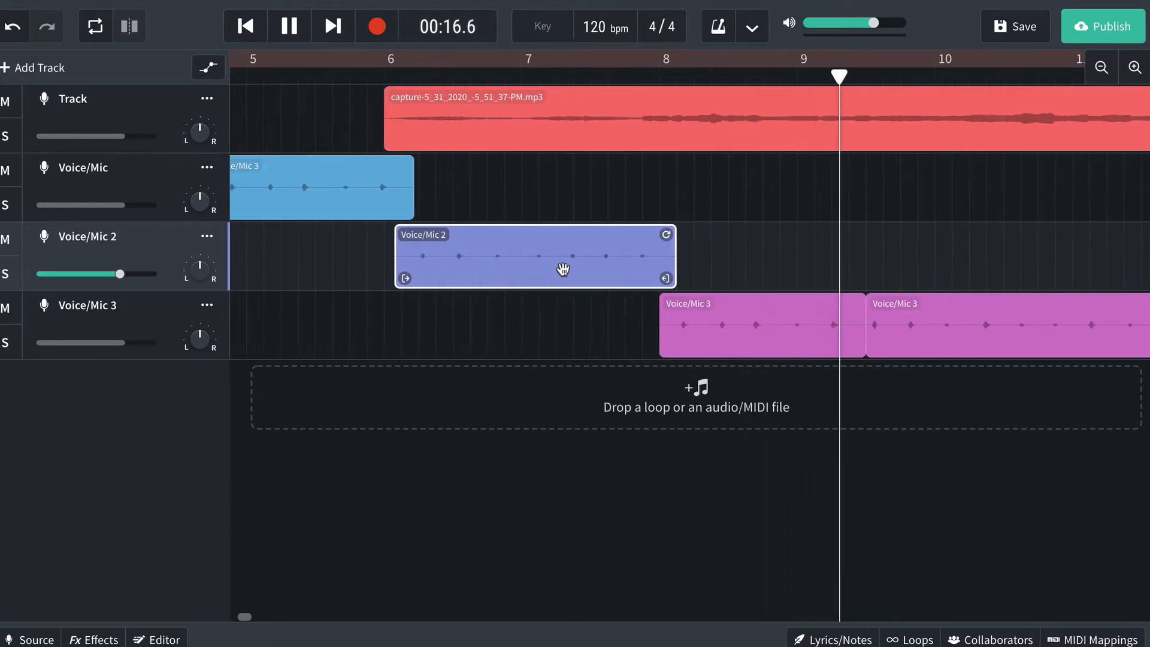
{"action": "key", "text": "space"}
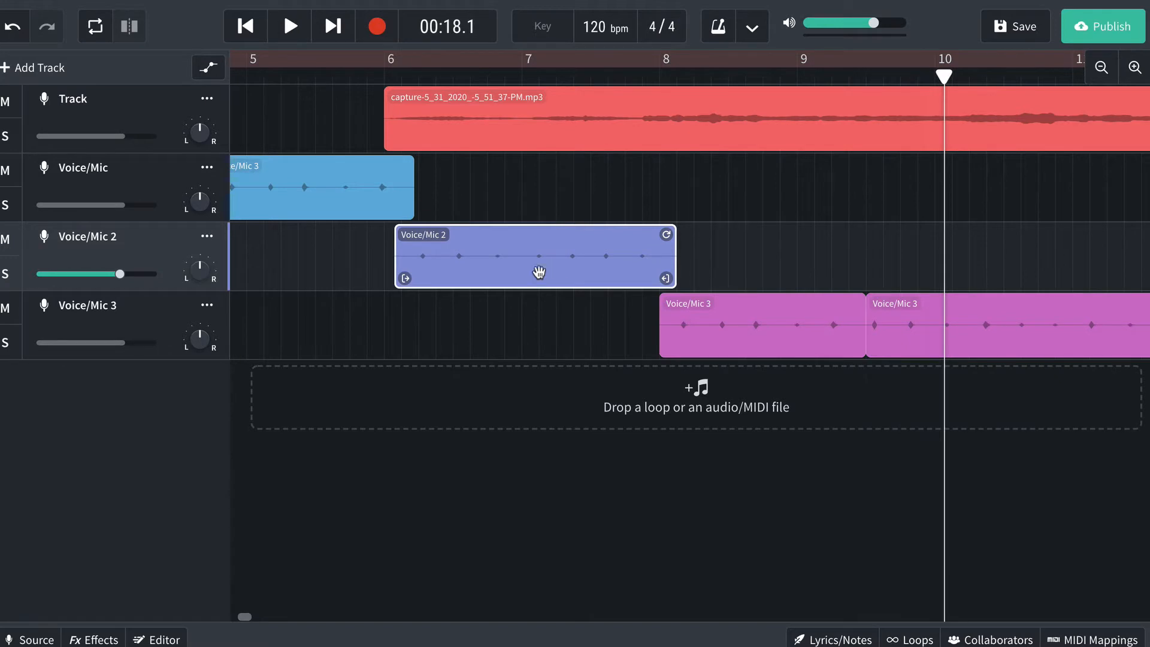
- Delete the Voice/Mic 2 clip and record a new take on that track from 00:07.4, at the start of the count-in clip
{"action": "key", "text": "Delete"}
{"action": "scroll", "coordinate": [524, 270], "scroll_direction": "left", "scroll_amount": 4}
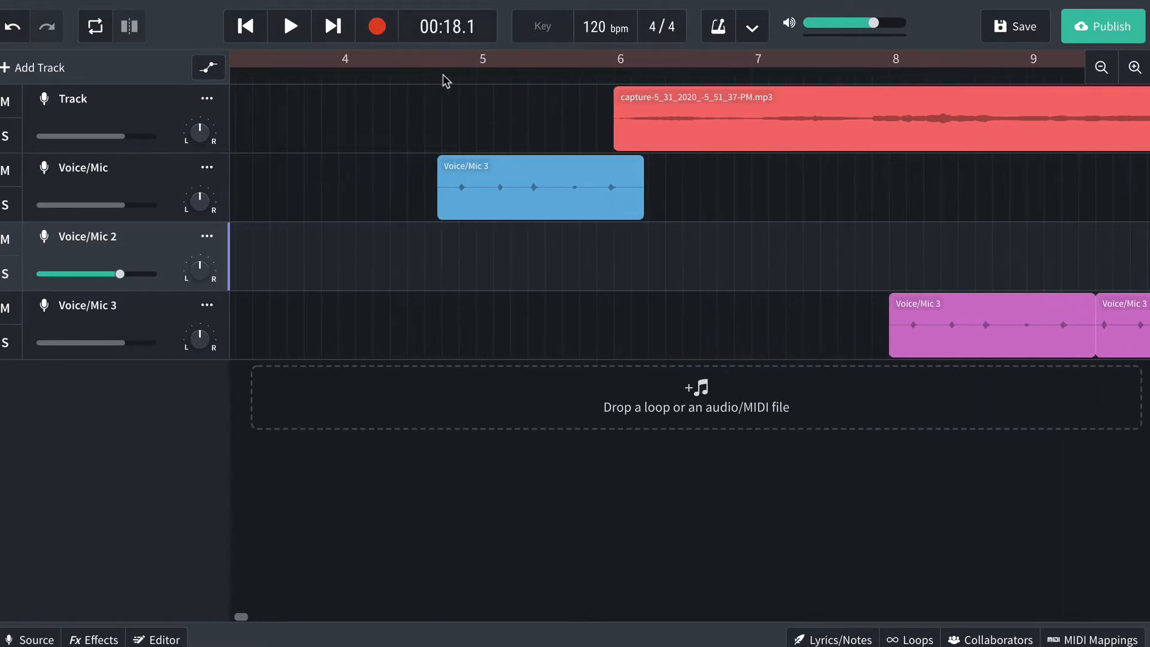
{"action": "left_click", "coordinate": [373, 31]}
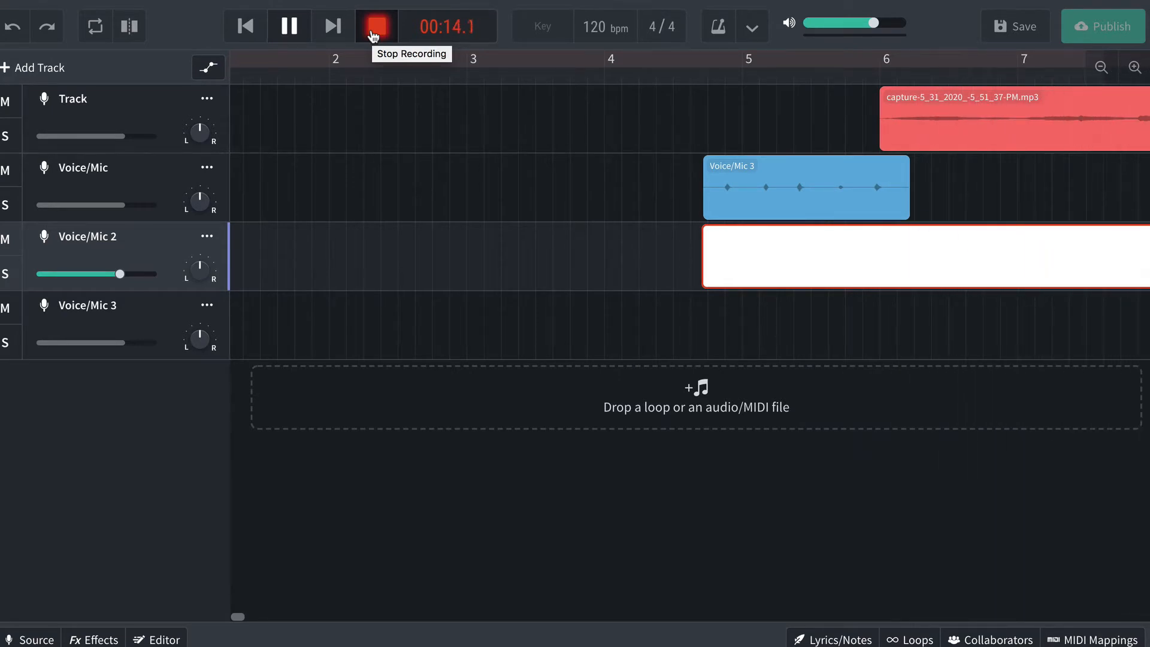
{"action": "left_click", "coordinate": [375, 27]}
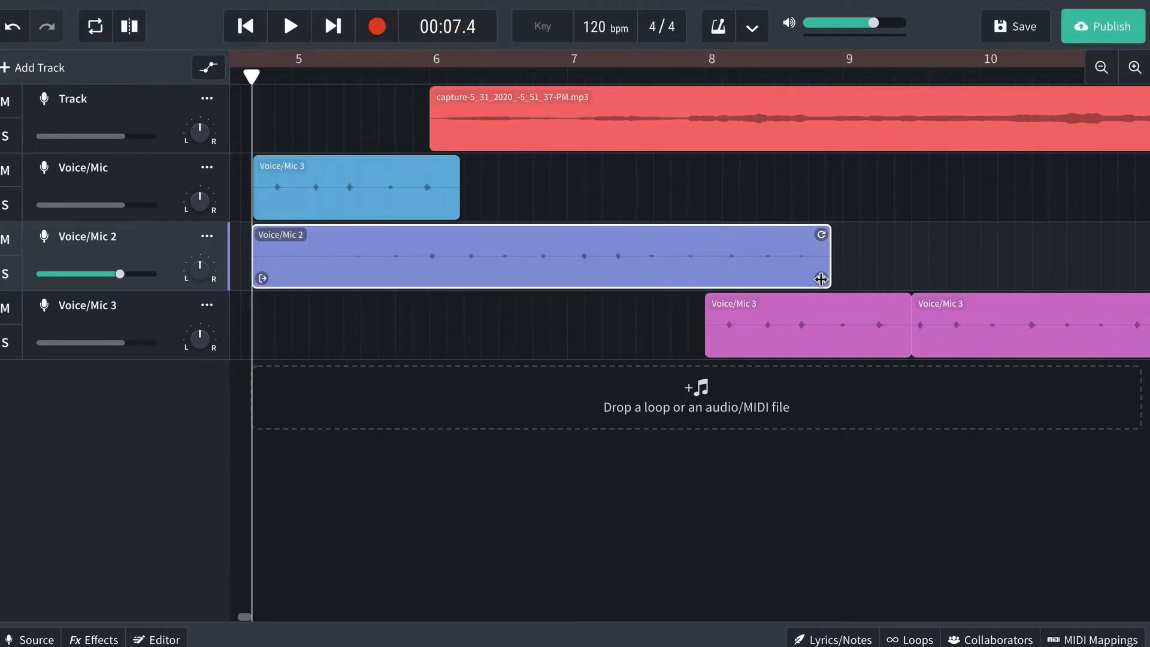
- Trim the new Voice/Mic 2 clip to run from just before bar 6 to bar 8
{"action": "left_click_drag", "start_coordinate": [824, 279], "coordinate": [704, 298]}
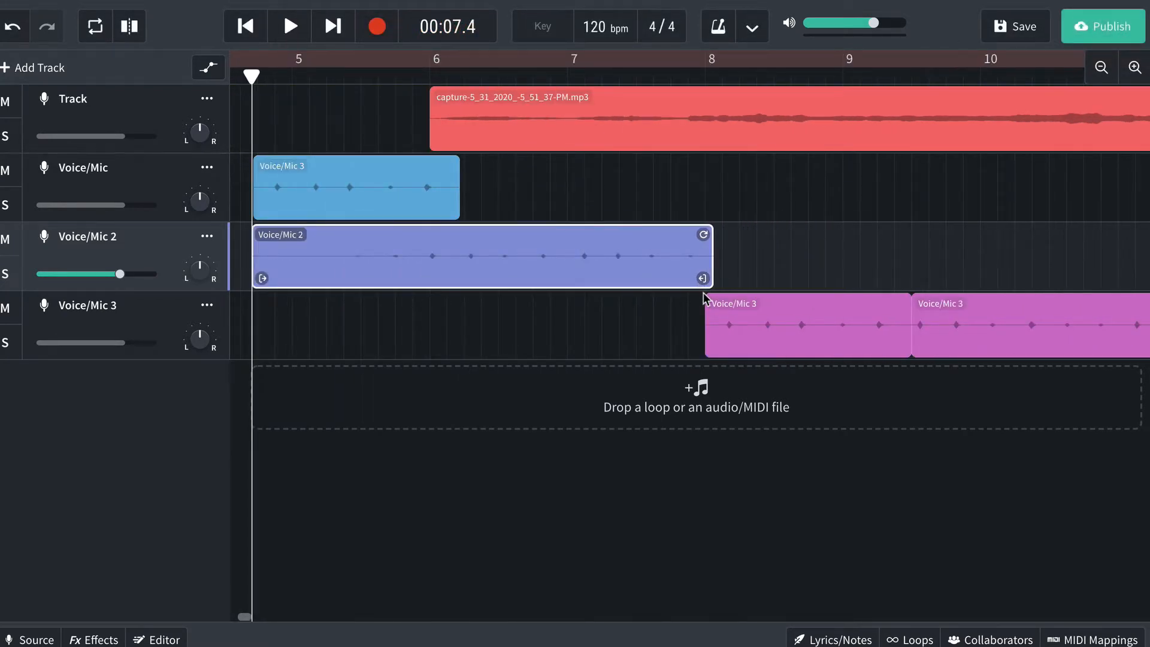
{"action": "scroll", "coordinate": [652, 267], "scroll_direction": "right", "scroll_amount": 5}
{"action": "scroll", "coordinate": [571, 261], "scroll_direction": "left", "scroll_amount": 10}
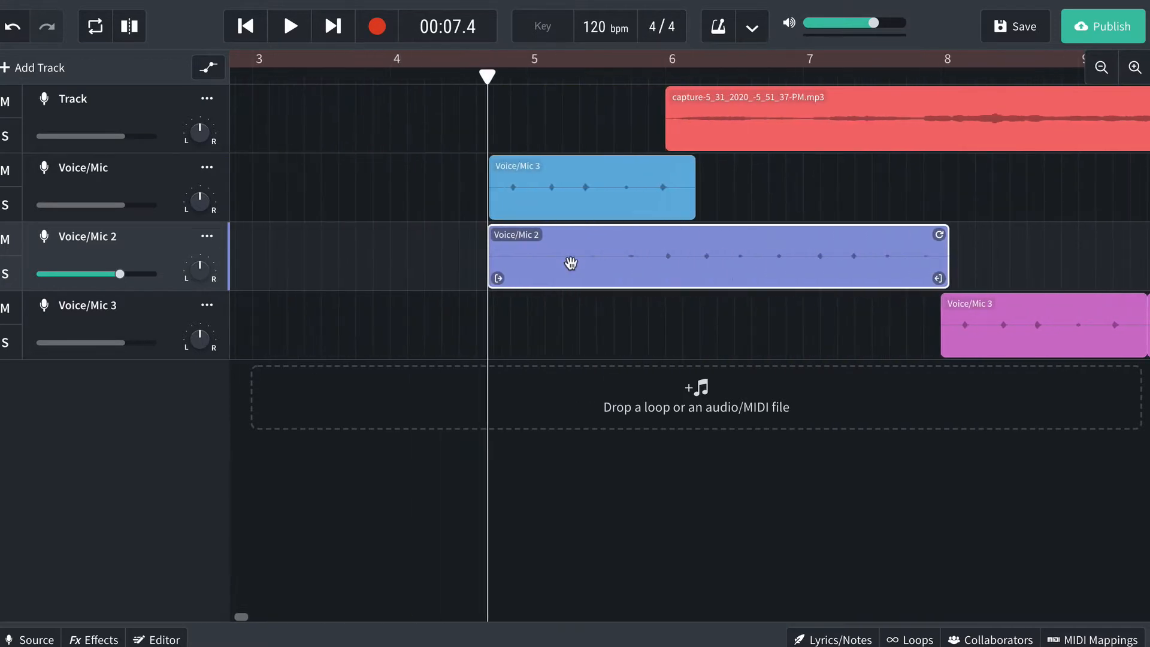
{"action": "left_click_drag", "start_coordinate": [503, 282], "coordinate": [672, 272]}
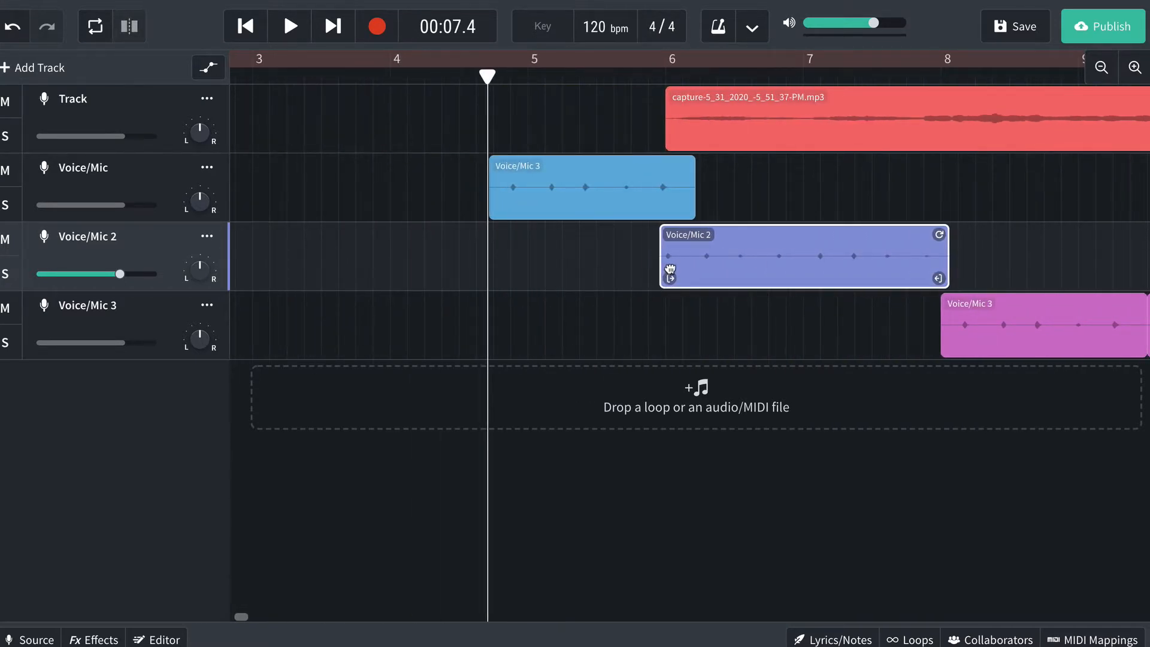
- Trim the end of the count-in clip on the Voice/Mic track back to just before bar 6, and play the arrangement
{"action": "left_click", "coordinate": [692, 191]}
{"action": "left_click_drag", "start_coordinate": [685, 211], "coordinate": [651, 214]}
{"action": "key", "text": "space"}
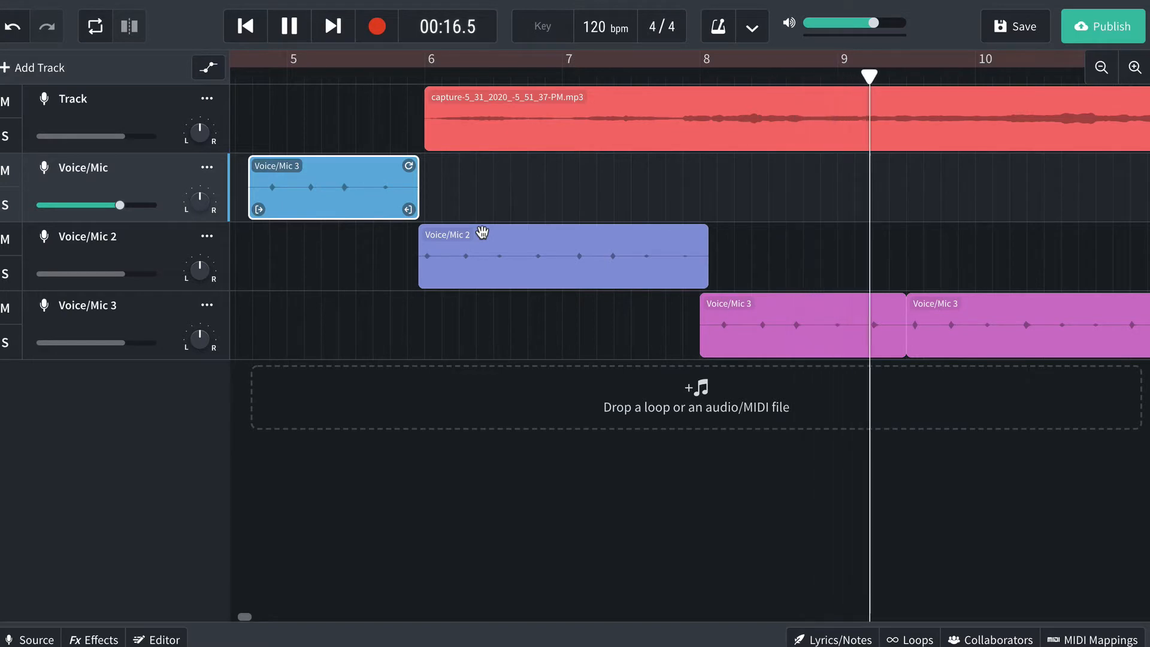
{"action": "scroll", "coordinate": [482, 233], "scroll_direction": "left", "scroll_amount": 2}
{"action": "key", "text": "space"}
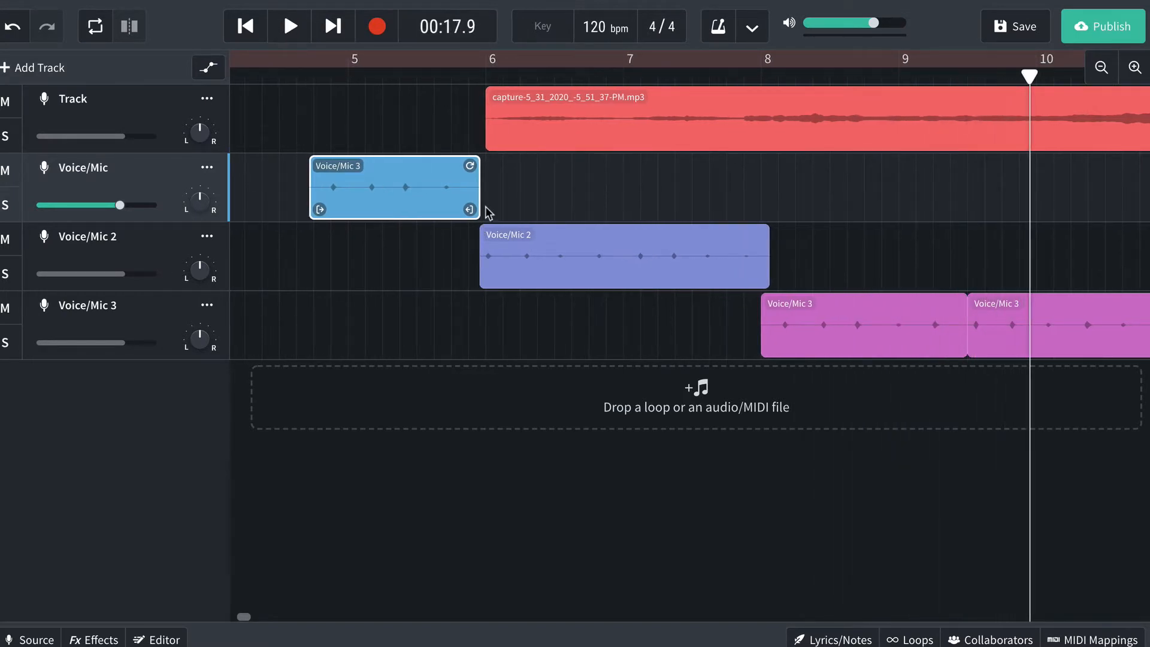
- Extend the count-in clip's end slightly to bar 6, and play from the clip's start to past the end of the Voice/Mic 3 clips
{"action": "left_click_drag", "start_coordinate": [470, 209], "coordinate": [476, 209]}
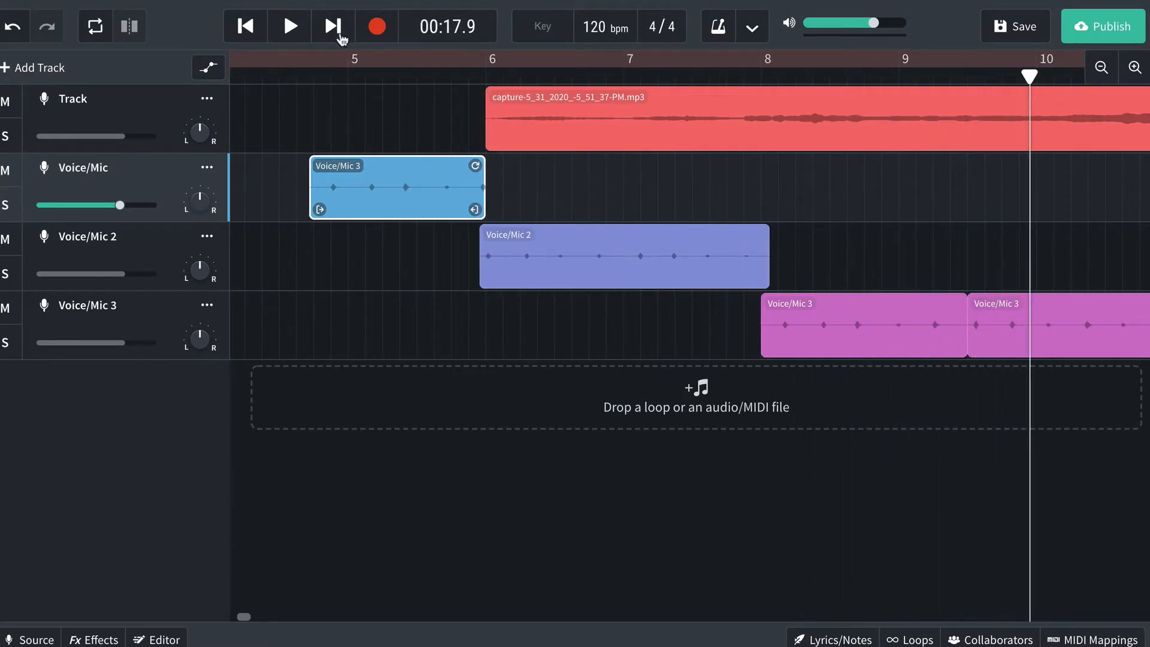
{"action": "left_click", "coordinate": [316, 76]}
{"action": "key", "text": "space"}
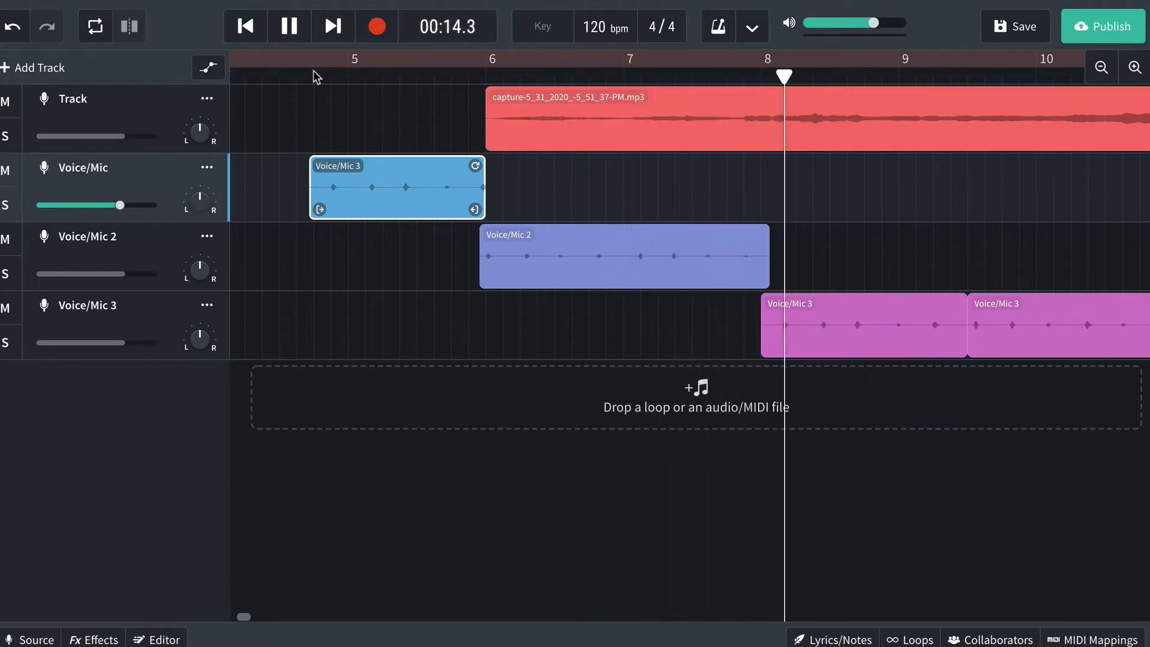
{"action": "scroll", "coordinate": [267, 282], "scroll_direction": "right", "scroll_amount": 5}
{"action": "scroll", "coordinate": [269, 278], "scroll_direction": "right", "scroll_amount": 4}
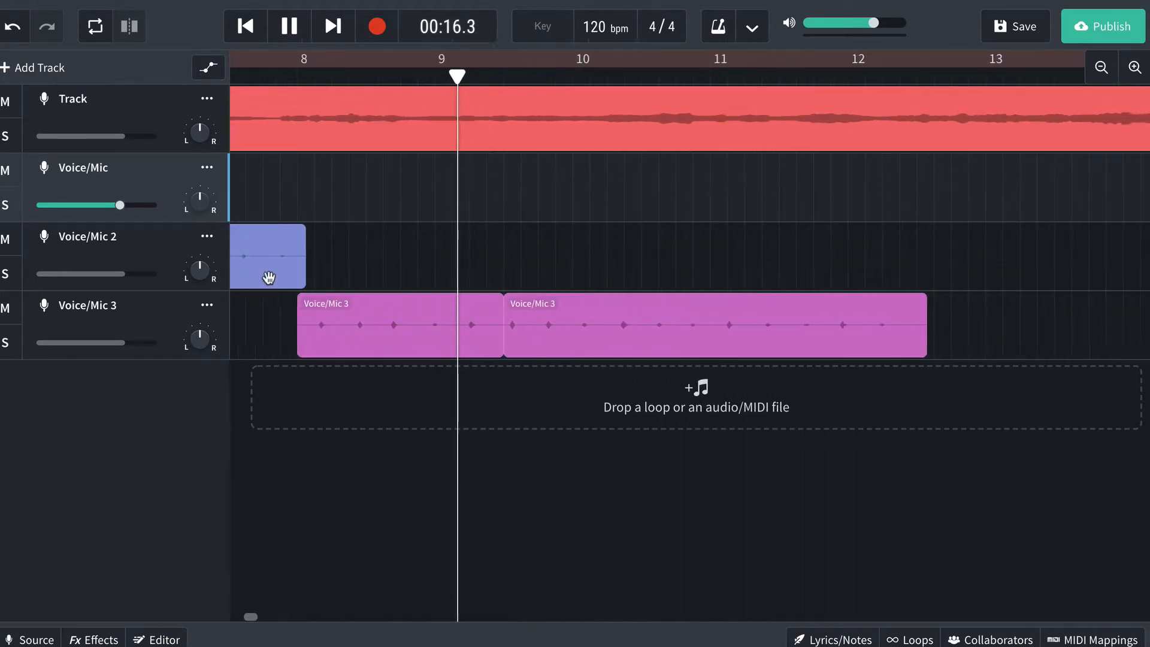
{"action": "scroll", "coordinate": [268, 277], "scroll_direction": "left", "scroll_amount": 3}
{"action": "scroll", "coordinate": [268, 278], "scroll_direction": "right", "scroll_amount": 1}
{"action": "scroll", "coordinate": [268, 277], "scroll_direction": "right", "scroll_amount": 6}
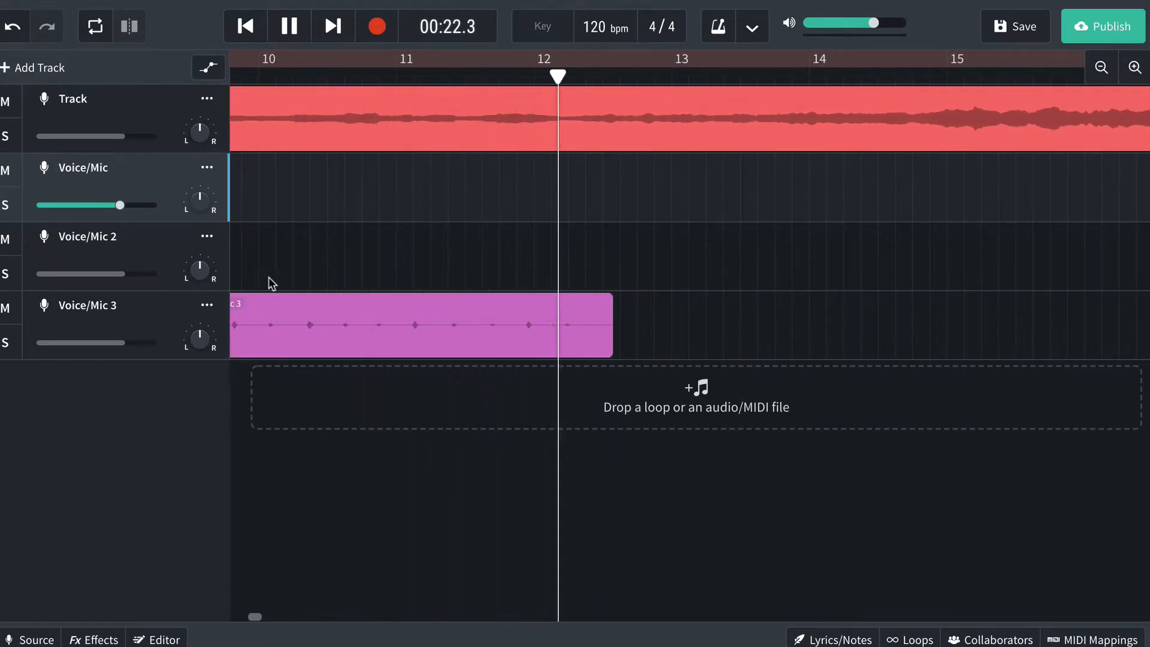
{"action": "key", "text": "space"}
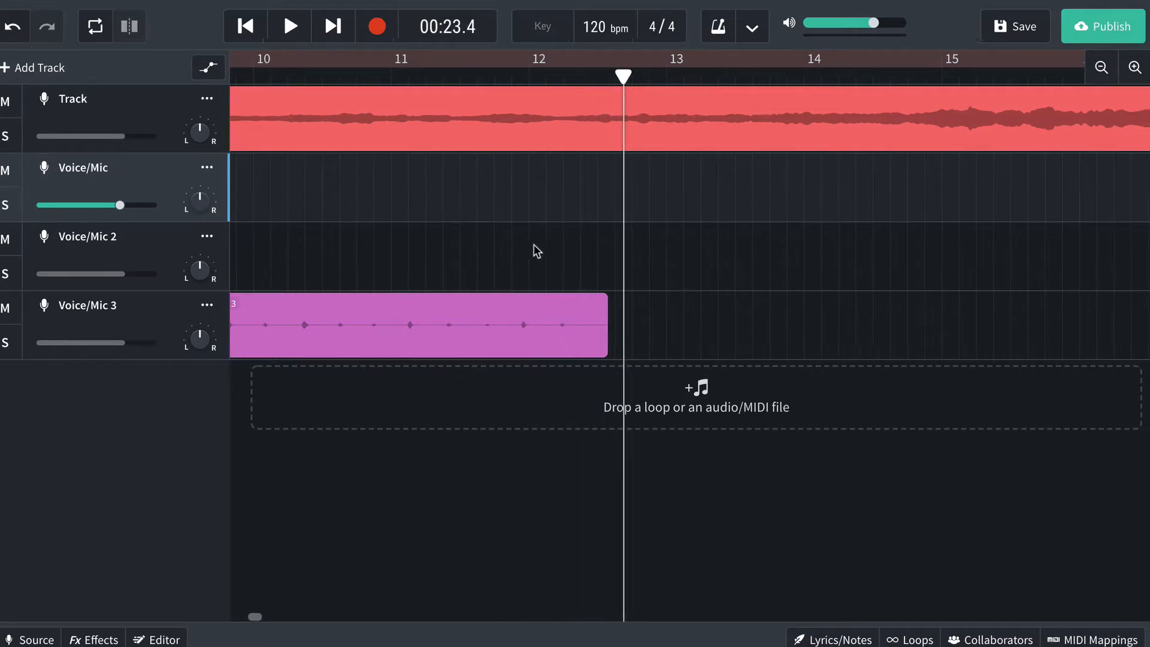
- Set the playhead to 00:20.5, check the matching place in the score, and start recording on the Voice/Mic track
{"action": "scroll", "coordinate": [533, 244], "scroll_direction": "right", "scroll_amount": 2}
{"action": "left_click_drag", "start_coordinate": [344, 72], "coordinate": [293, 74]}
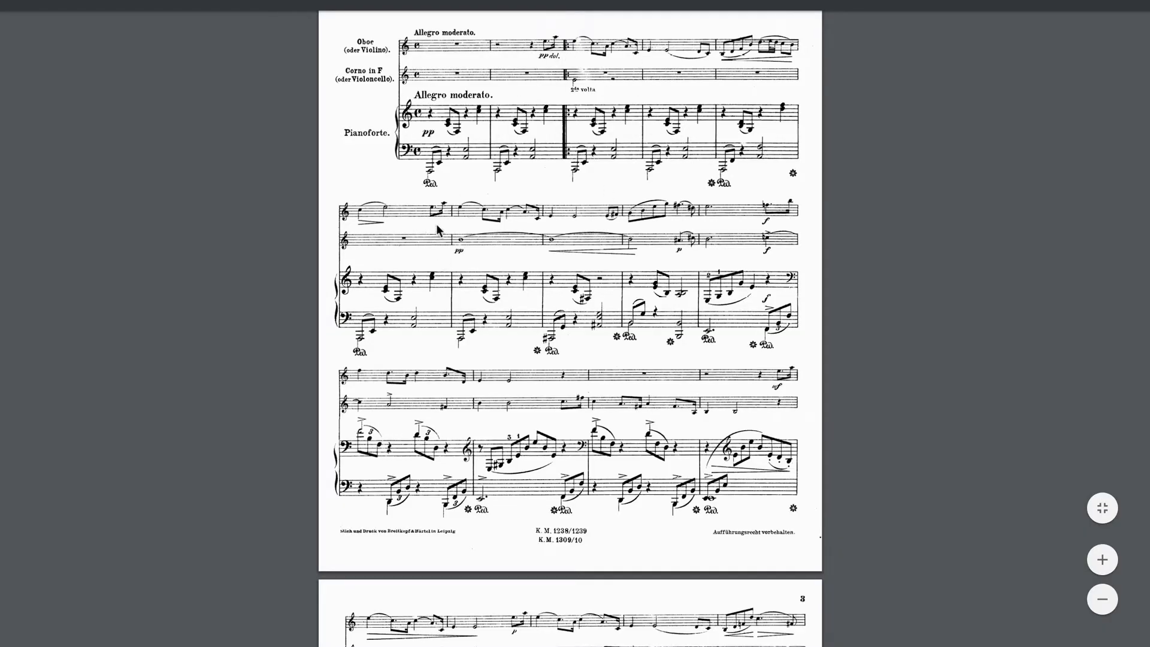
{"action": "scroll", "coordinate": [634, 158], "scroll_direction": "down", "scroll_amount": 1}
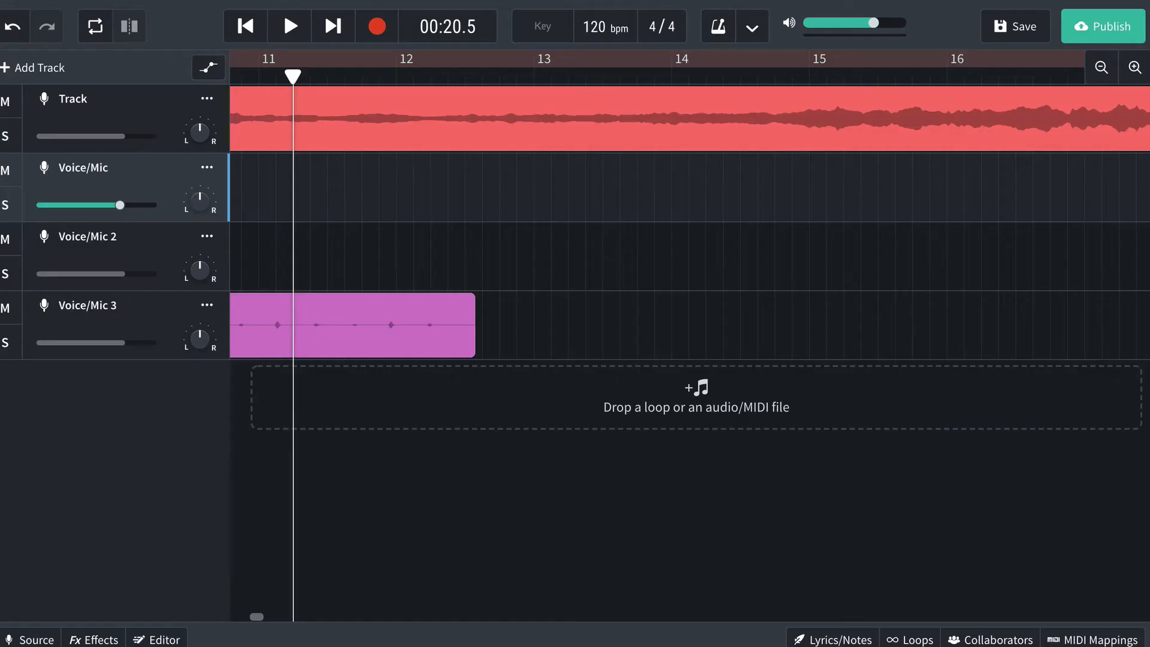
{"action": "scroll", "coordinate": [448, 137], "scroll_direction": "left", "scroll_amount": 3}
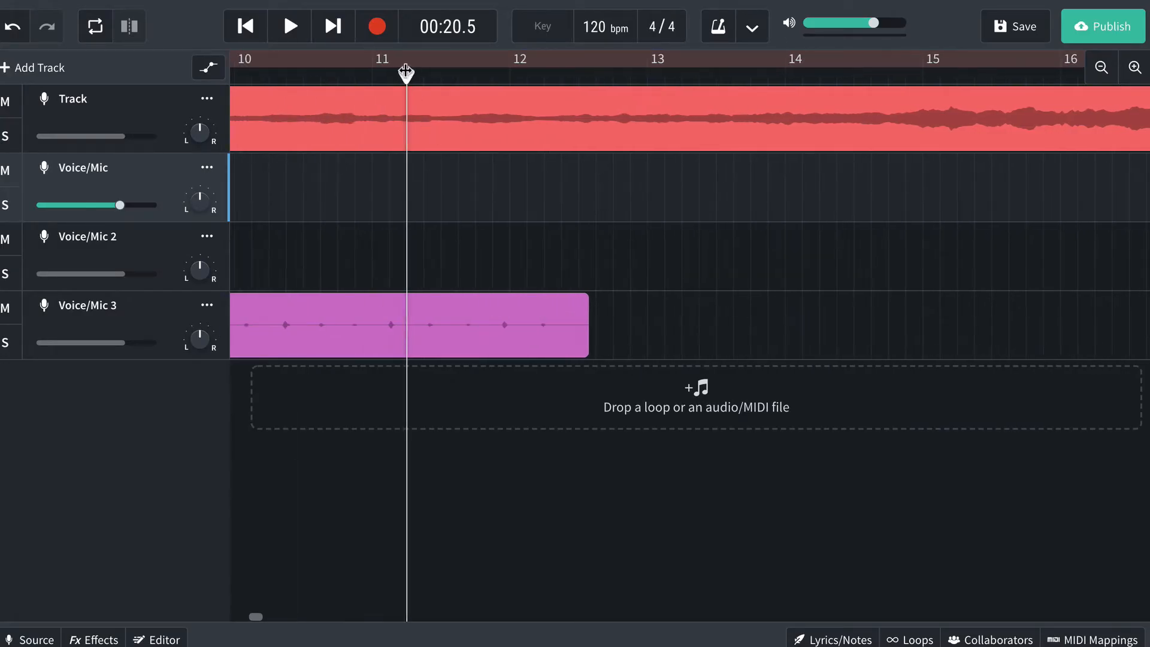
{"action": "left_click", "coordinate": [376, 35]}
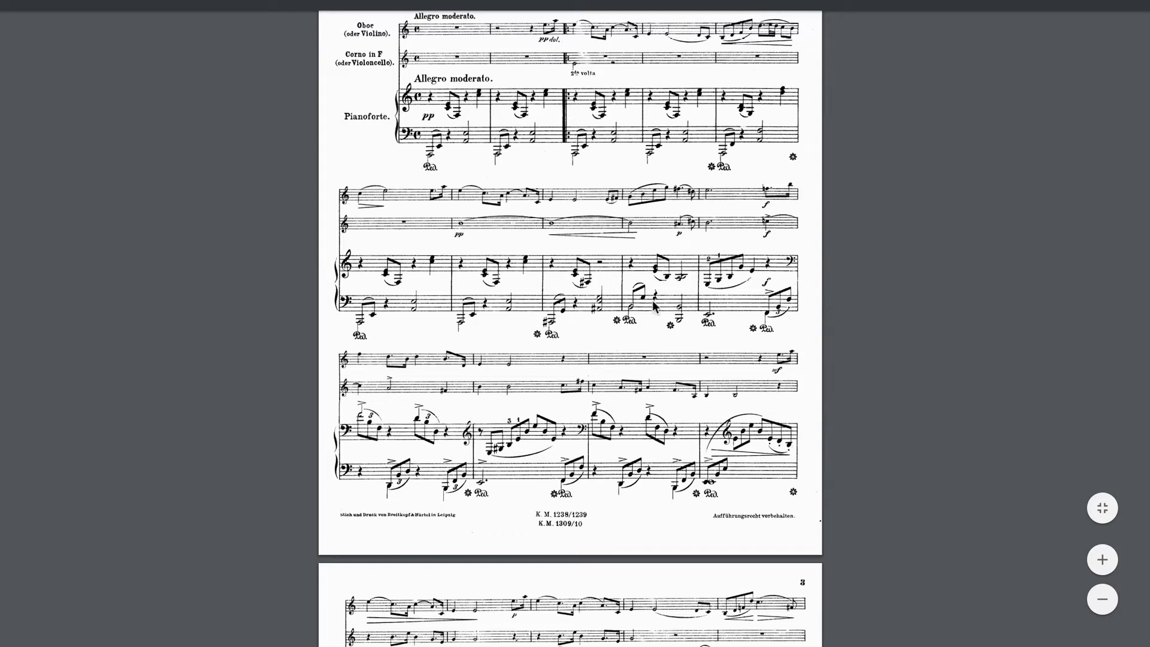
- Follow the score from its first page through page 3 while recording, and stop the Voice/Mic take at about 01:08
{"action": "scroll", "coordinate": [192, 284], "scroll_direction": "down", "scroll_amount": 5}
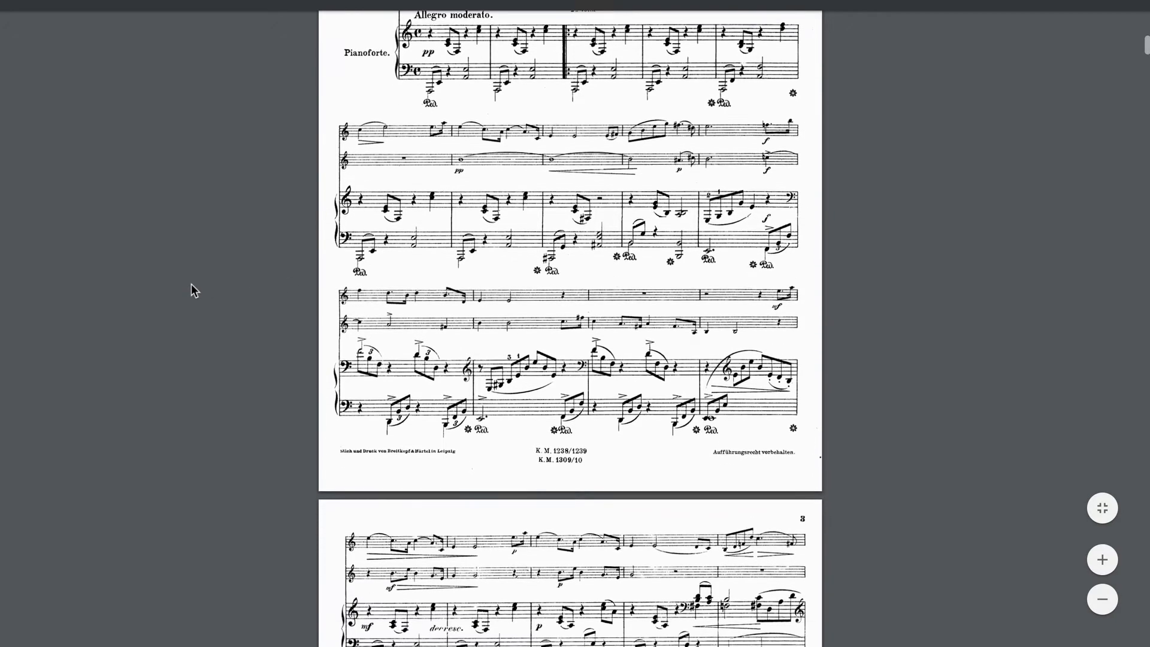
{"action": "scroll", "coordinate": [191, 284], "scroll_direction": "down", "scroll_amount": 5}
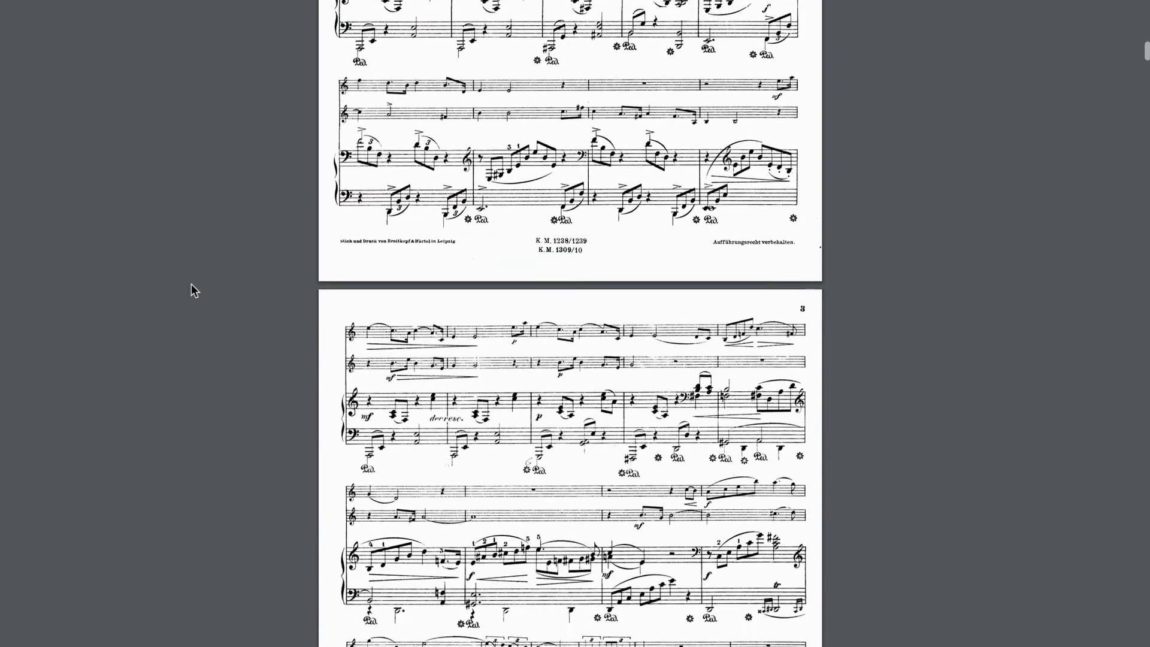
{"action": "scroll", "coordinate": [192, 284], "scroll_direction": "down", "scroll_amount": 3}
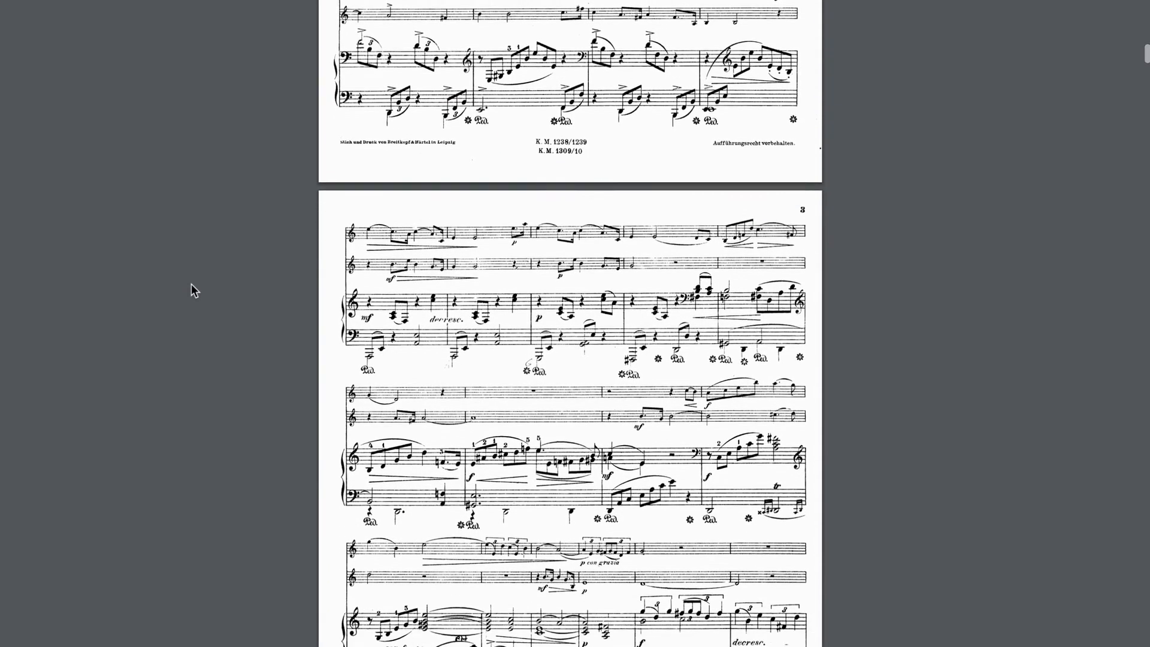
{"action": "scroll", "coordinate": [192, 284], "scroll_direction": "down", "scroll_amount": 1}
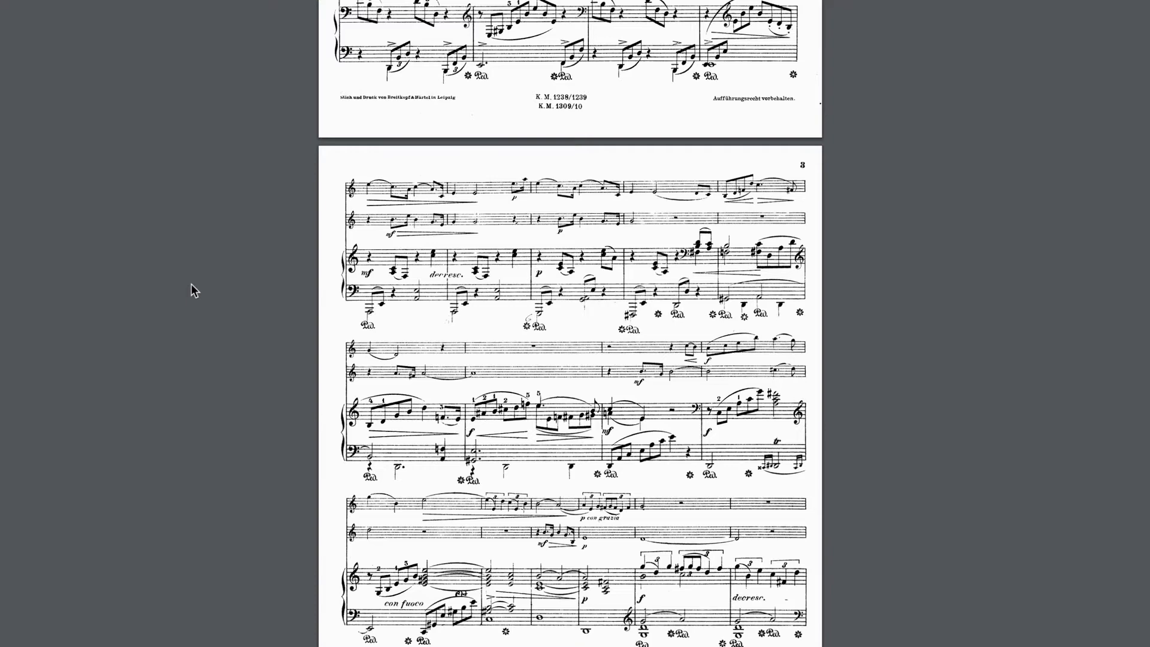
{"action": "scroll", "coordinate": [191, 284], "scroll_direction": "up", "scroll_amount": 5}
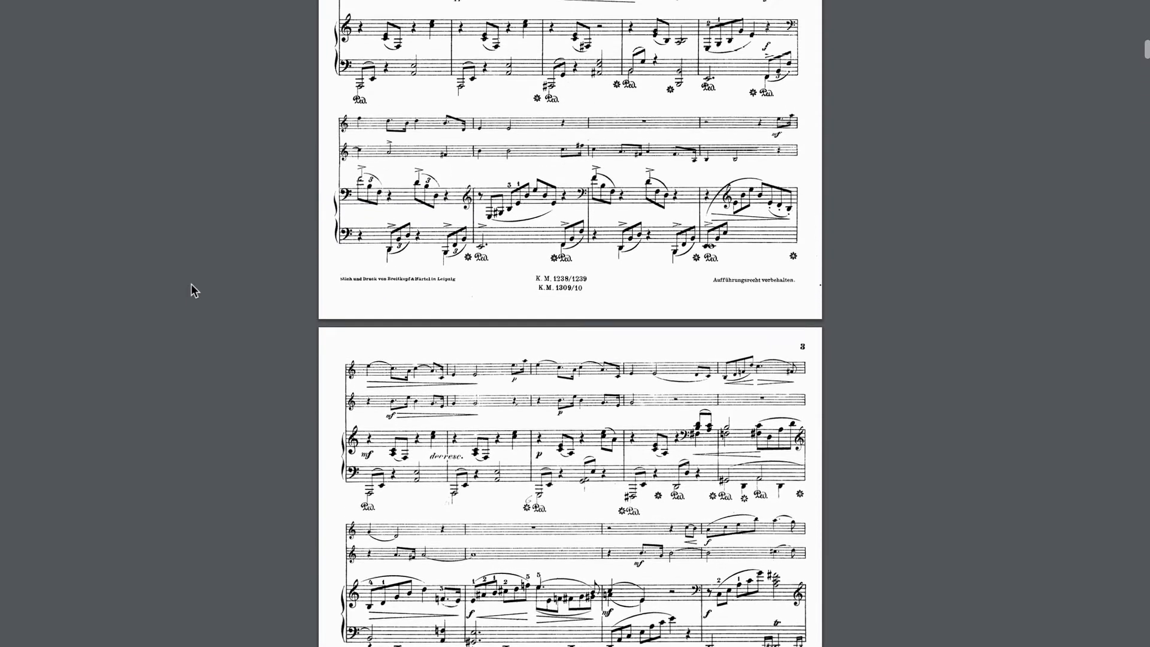
{"action": "scroll", "coordinate": [191, 284], "scroll_direction": "down", "scroll_amount": 10}
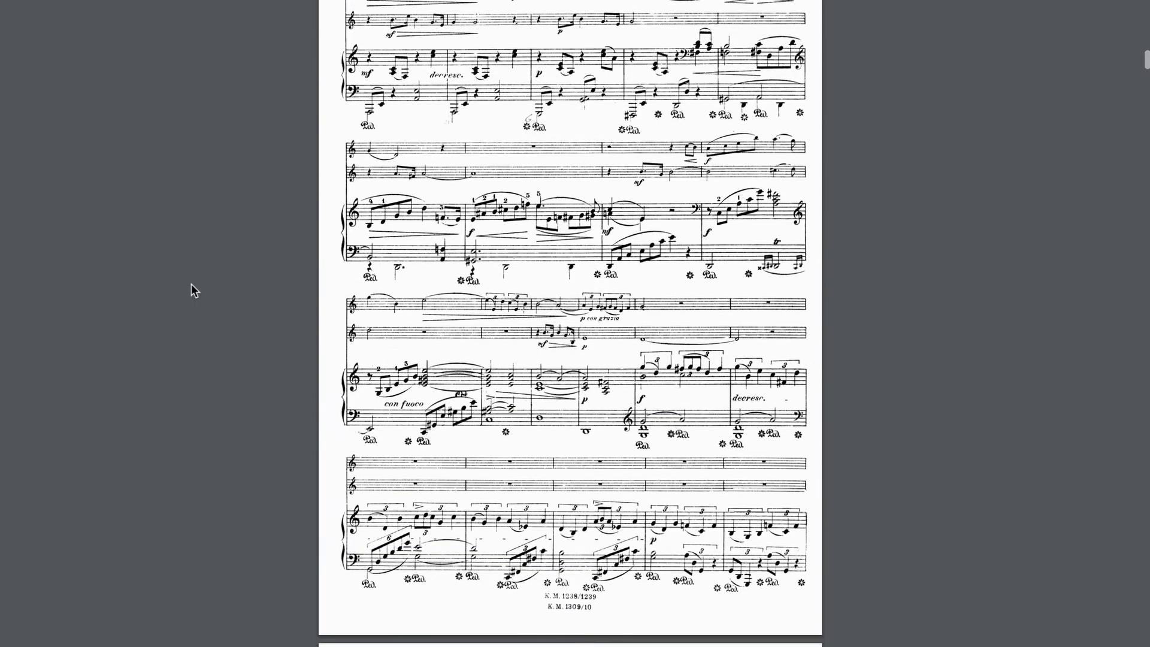
{"action": "scroll", "coordinate": [192, 285], "scroll_direction": "down", "scroll_amount": 2}
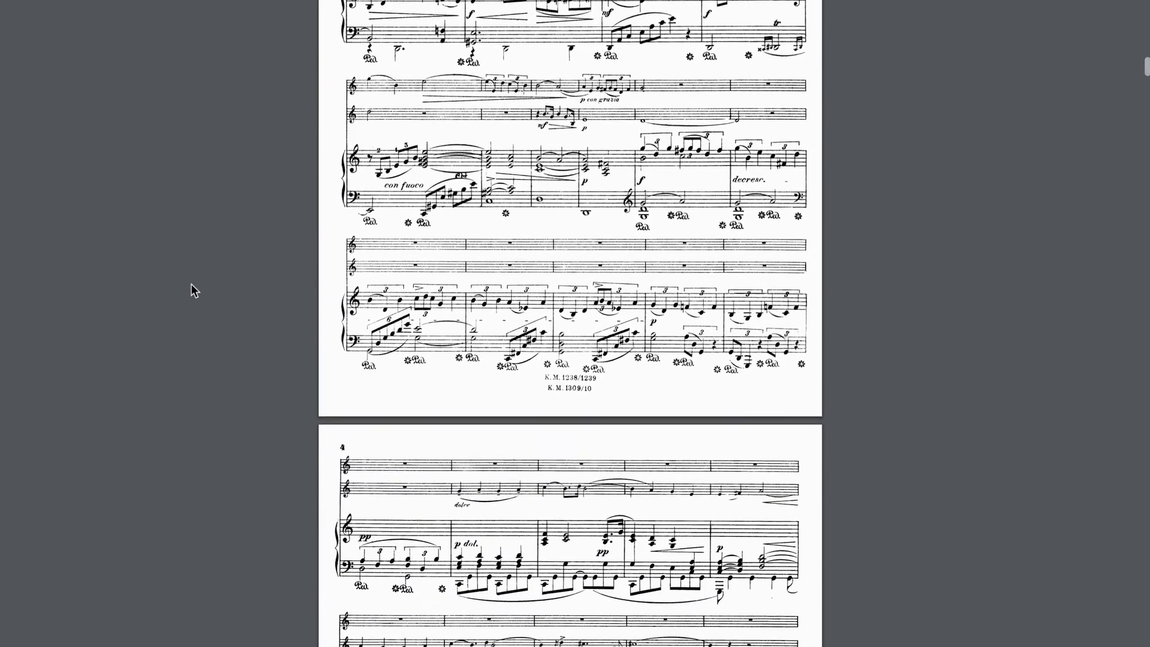
{"action": "scroll", "coordinate": [192, 283], "scroll_direction": "up", "scroll_amount": 3}
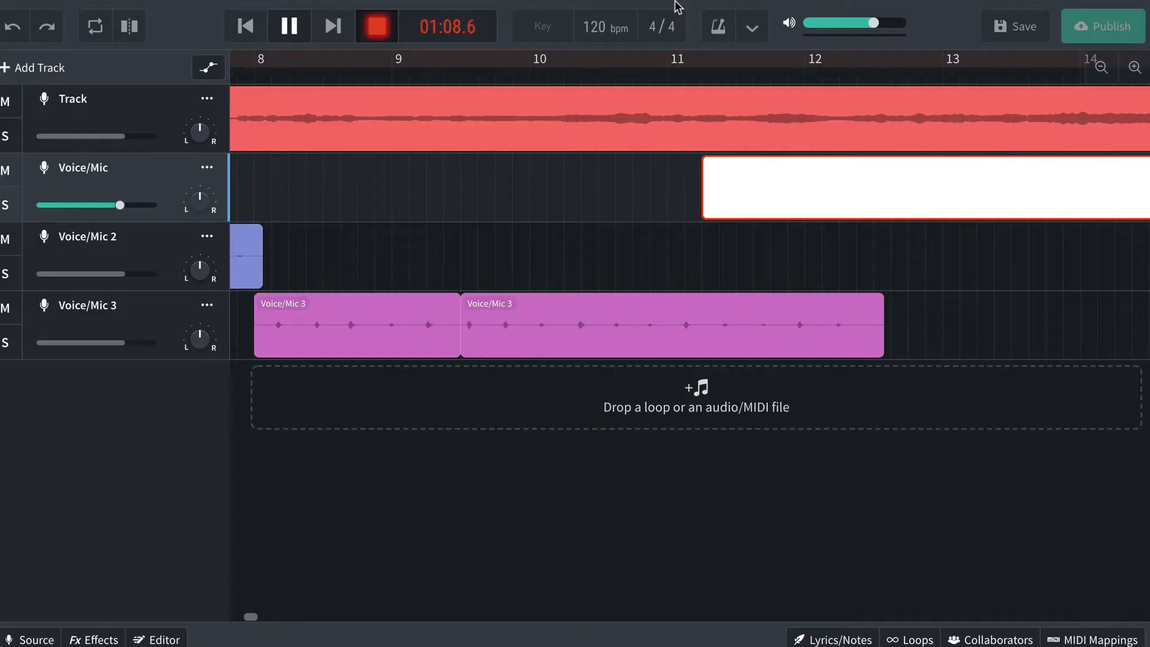
{"action": "key", "text": "space"}
- Inspect the end of the new Voice/Mic clip, place the playhead at 00:58.5, and look up the corresponding passage on page 3 of the score
{"action": "scroll", "coordinate": [591, 302], "scroll_direction": "down", "scroll_amount": 6}
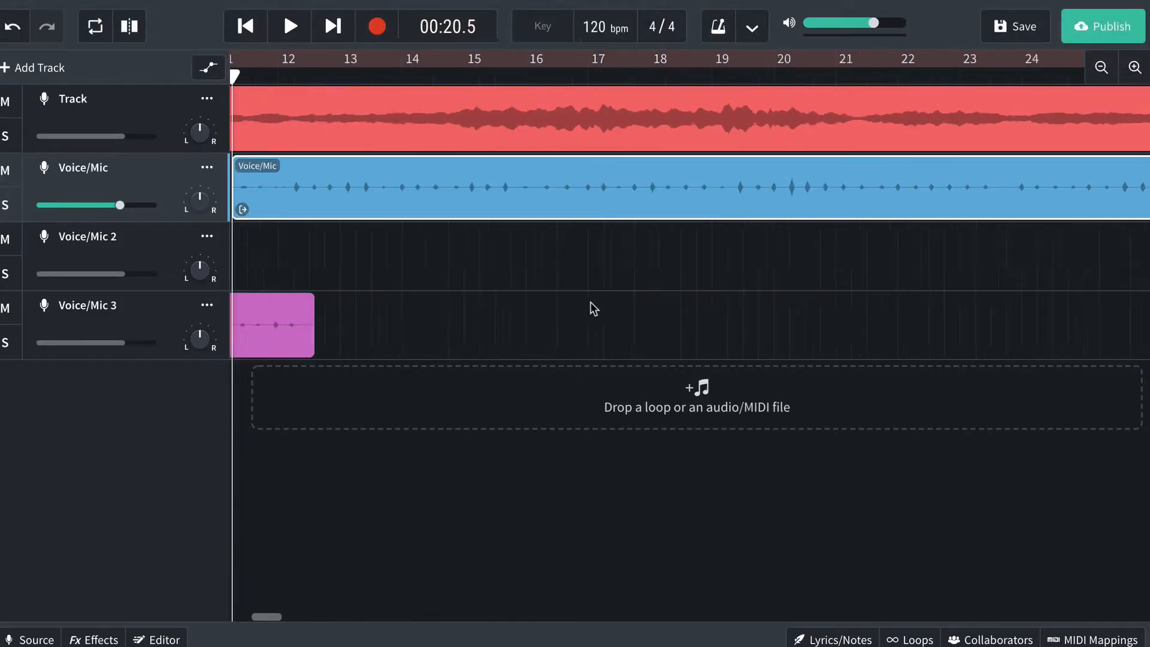
{"action": "scroll", "coordinate": [597, 303], "scroll_direction": "right", "scroll_amount": 5}
{"action": "scroll", "coordinate": [598, 303], "scroll_direction": "right", "scroll_amount": 5}
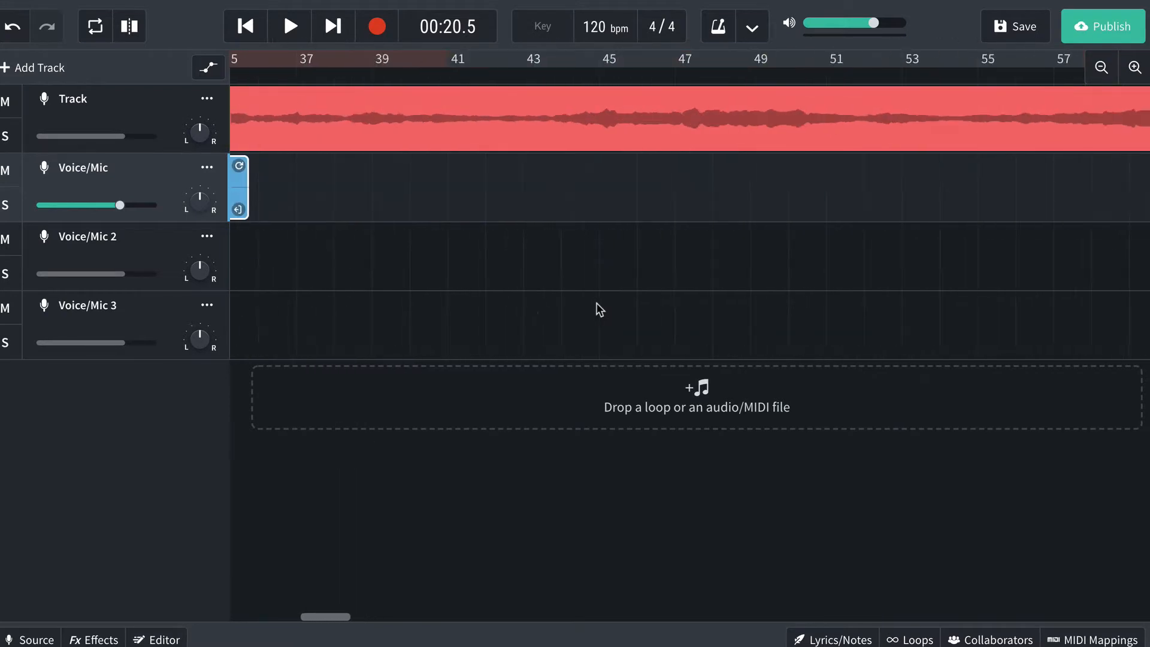
{"action": "scroll", "coordinate": [596, 303], "scroll_direction": "left", "scroll_amount": 4}
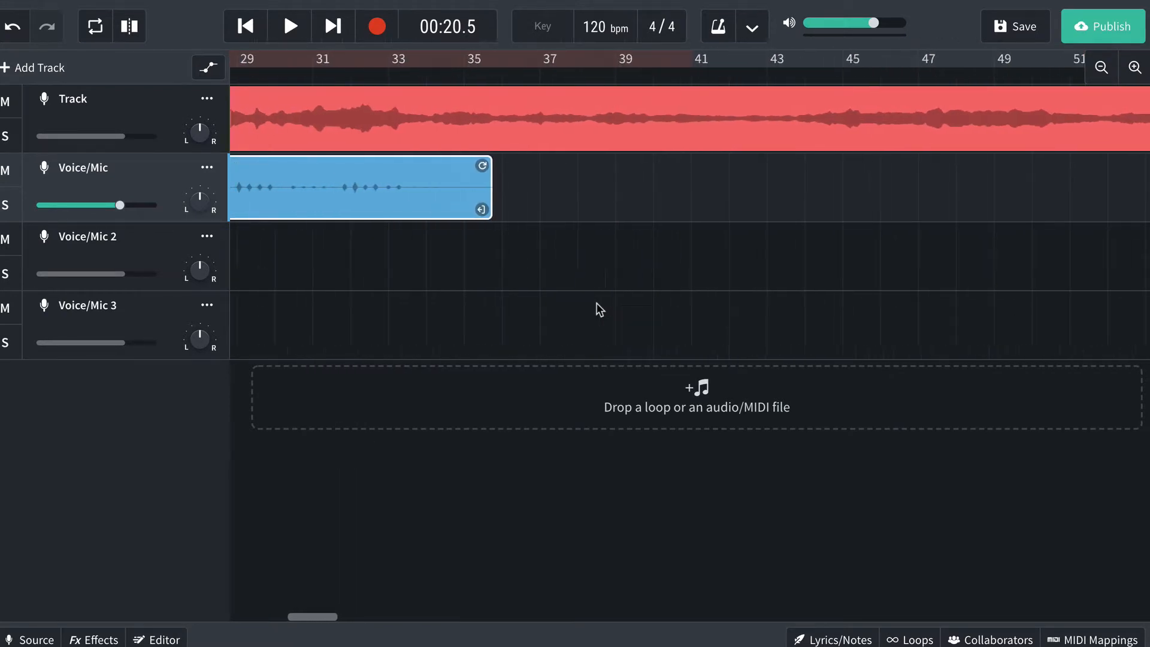
{"action": "left_click", "coordinate": [595, 73]}
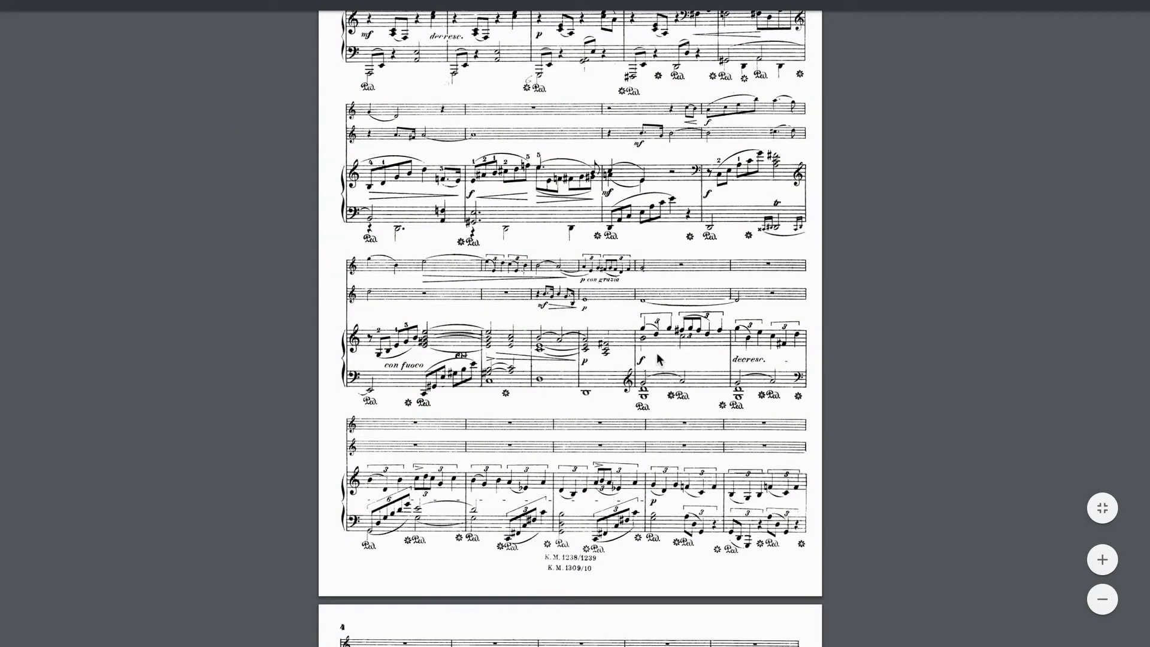
{"action": "scroll", "coordinate": [657, 354], "scroll_direction": "up", "scroll_amount": 3}
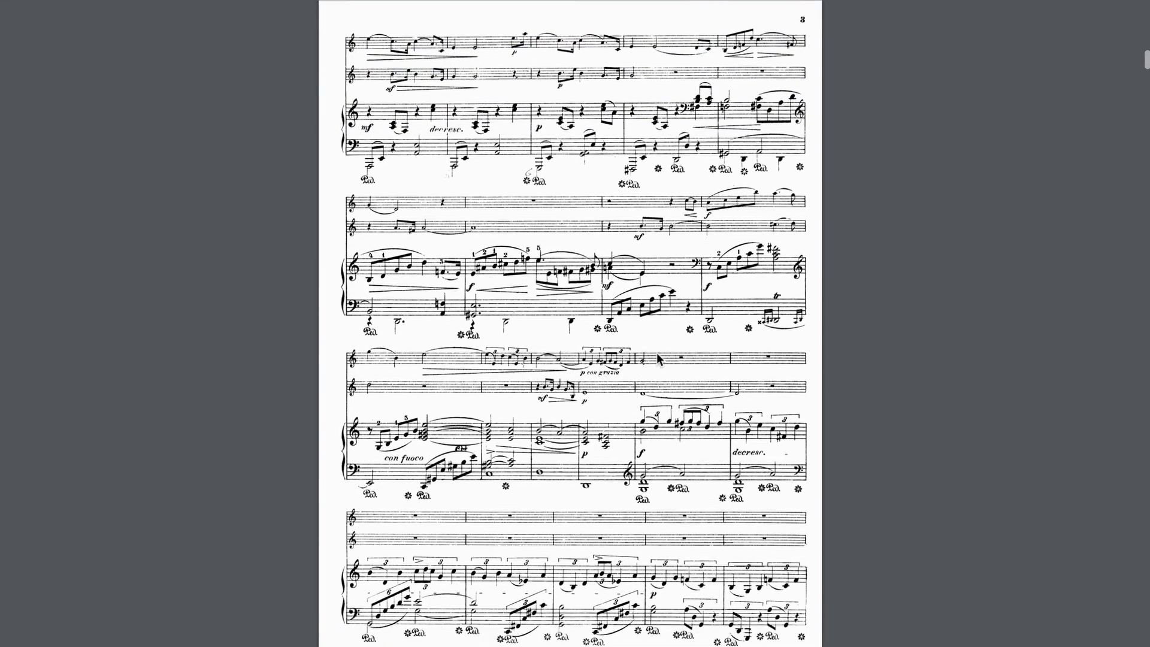
{"action": "scroll", "coordinate": [657, 358], "scroll_direction": "down", "scroll_amount": 2}
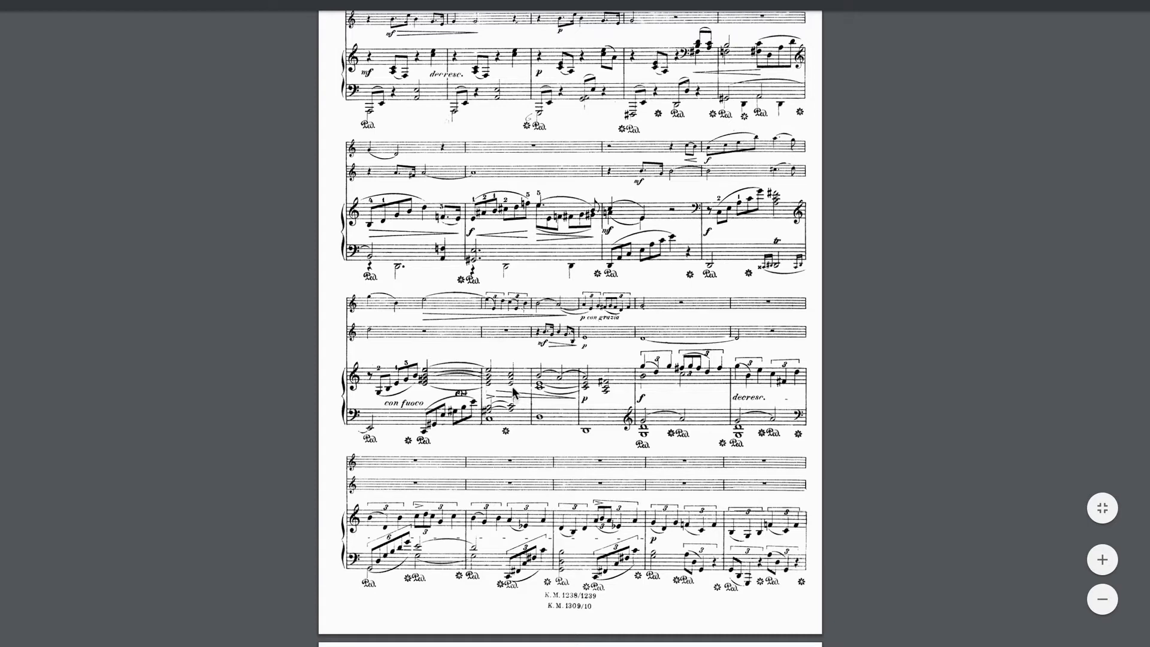
{"action": "scroll", "coordinate": [513, 391], "scroll_direction": "up", "scroll_amount": 1}
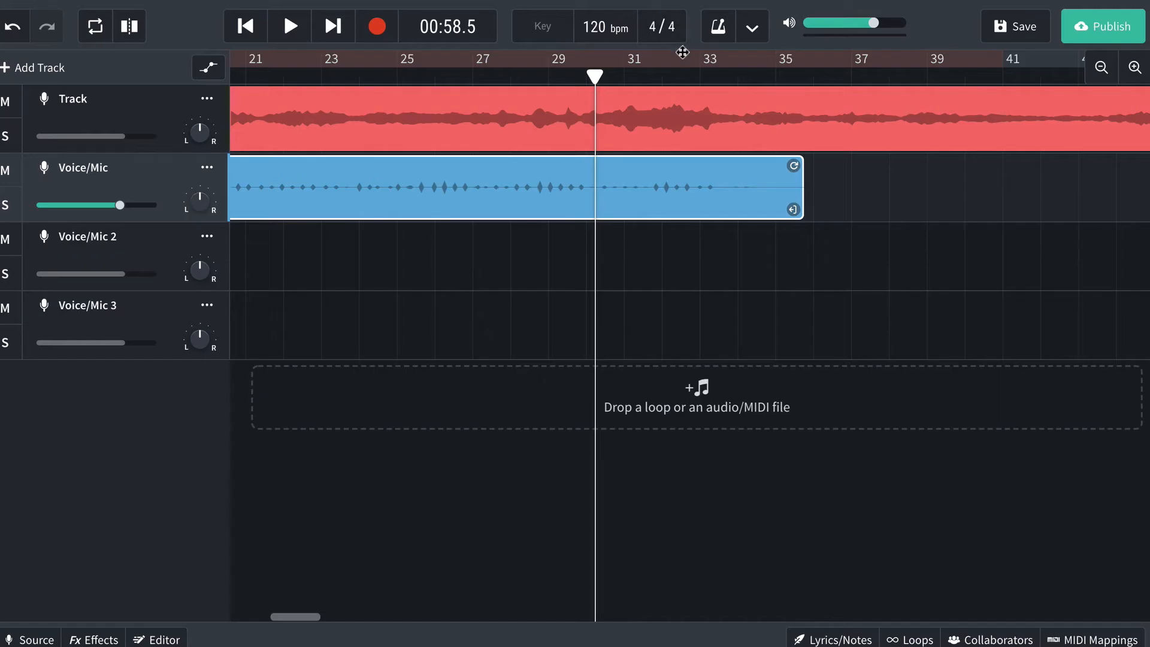
- Play the end of the Voice/Mic take from between bars 29 and 30 while checking the score, and move the playhead back to 00:54.0
{"action": "left_click_drag", "start_coordinate": [596, 76], "coordinate": [575, 77]}
{"action": "key", "text": "space"}
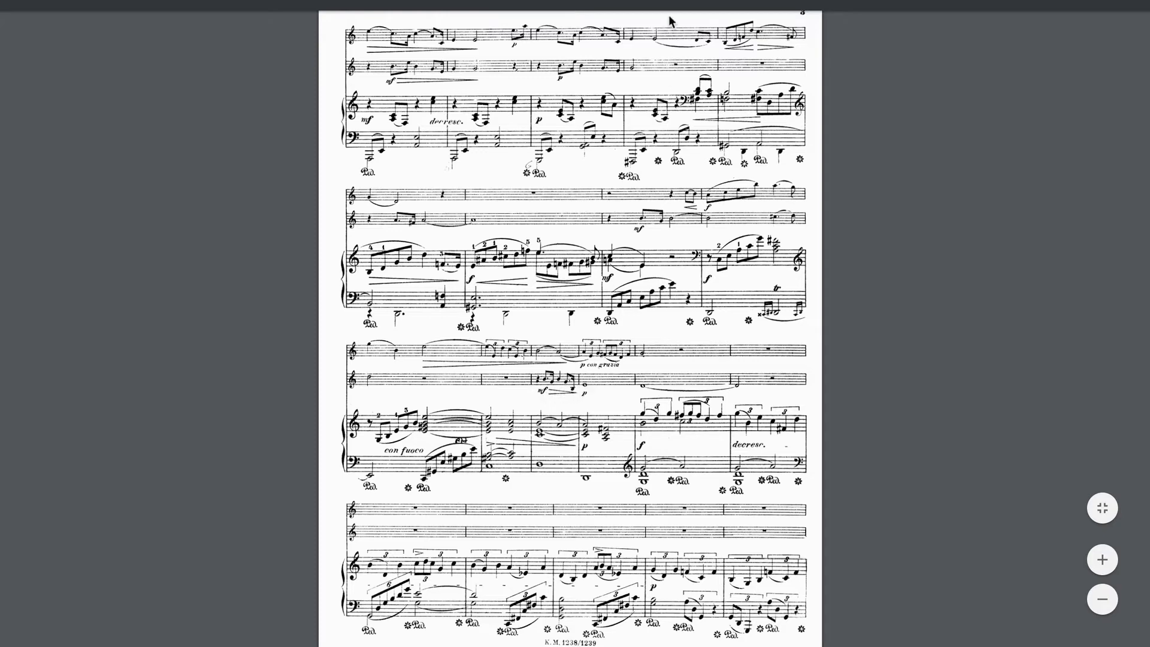
{"action": "left_click", "coordinate": [599, 1]}
{"action": "key", "text": "space"}
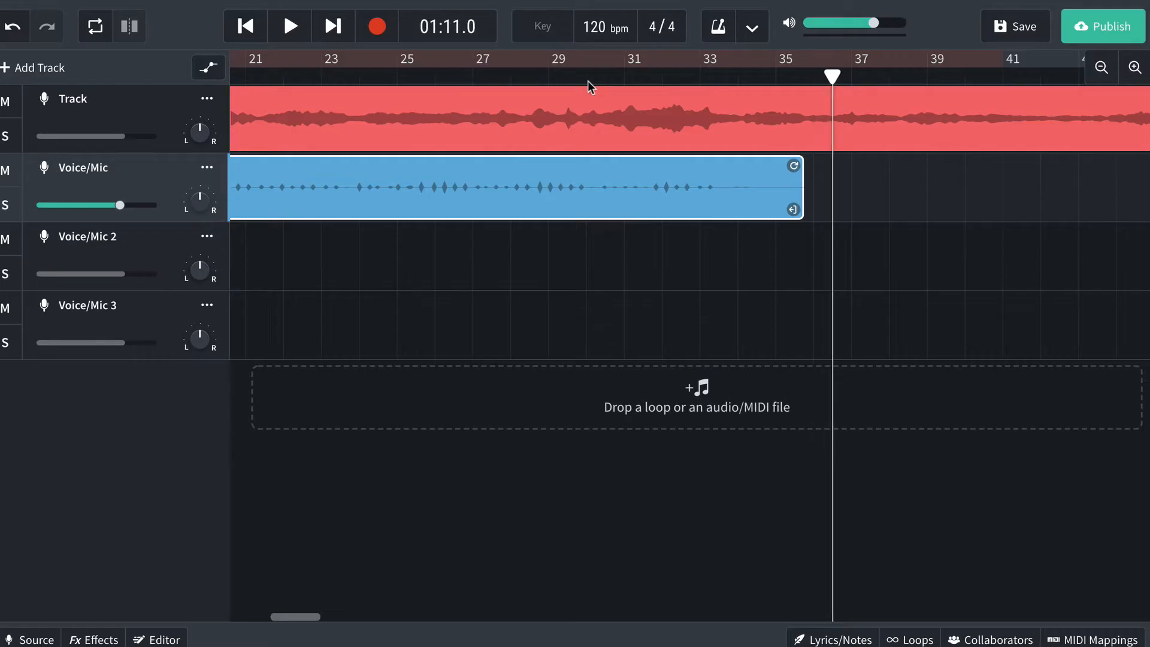
{"action": "left_click", "coordinate": [510, 81]}
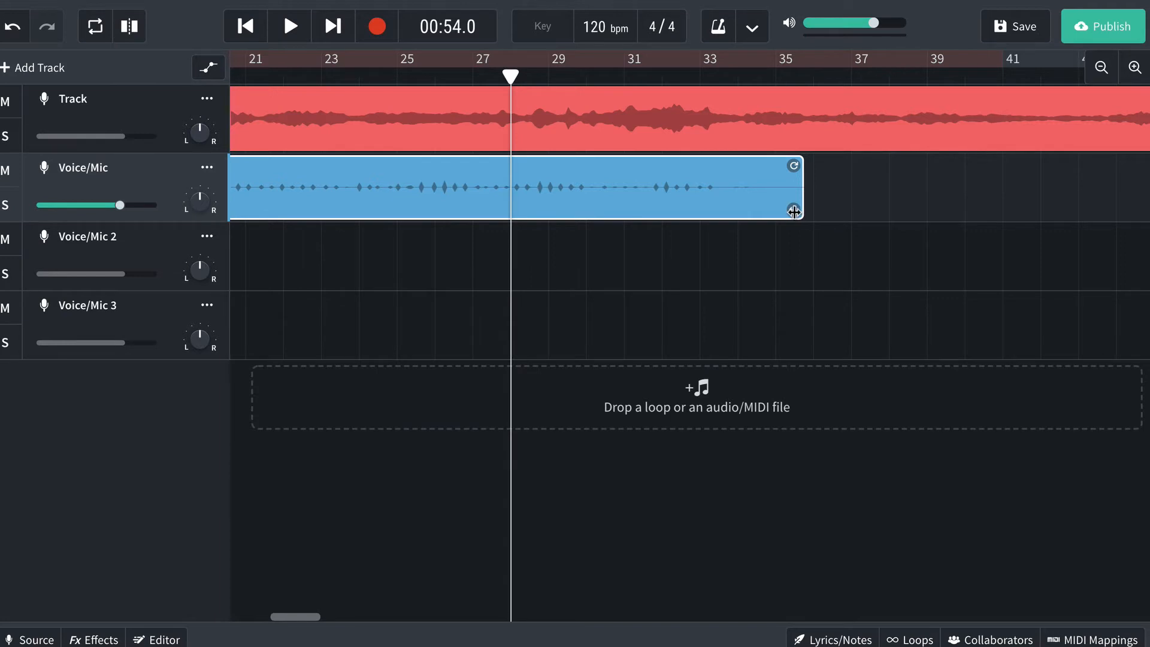
- Trim the Voice/Mic clip's end back to about 00:57 and record a Voice/Mic 2 take from 00:53.3 to about 01:26
{"action": "left_click_drag", "start_coordinate": [794, 211], "coordinate": [559, 211]}
{"action": "left_click", "coordinate": [173, 259]}
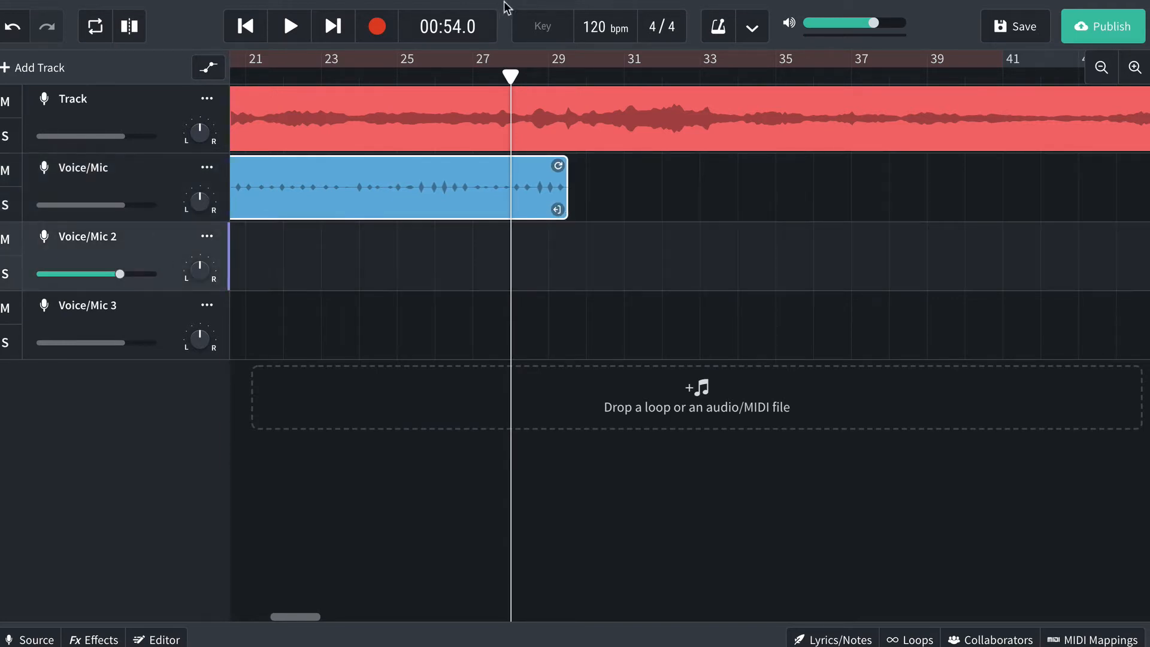
{"action": "left_click", "coordinate": [498, 63]}
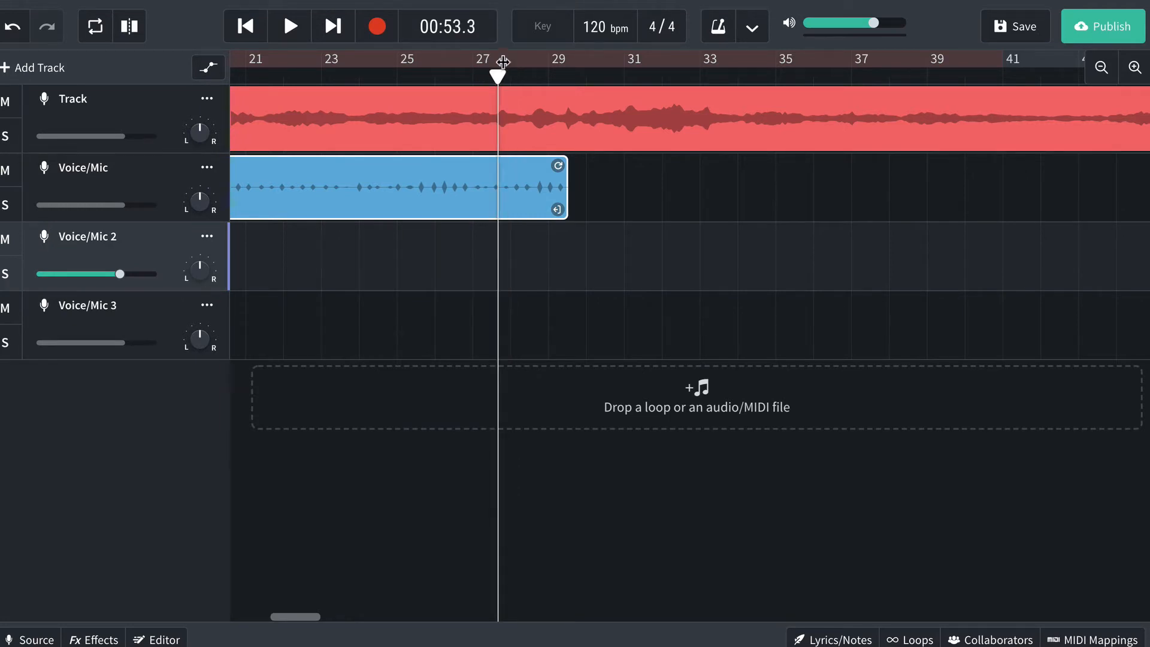
{"action": "left_click", "coordinate": [378, 36]}
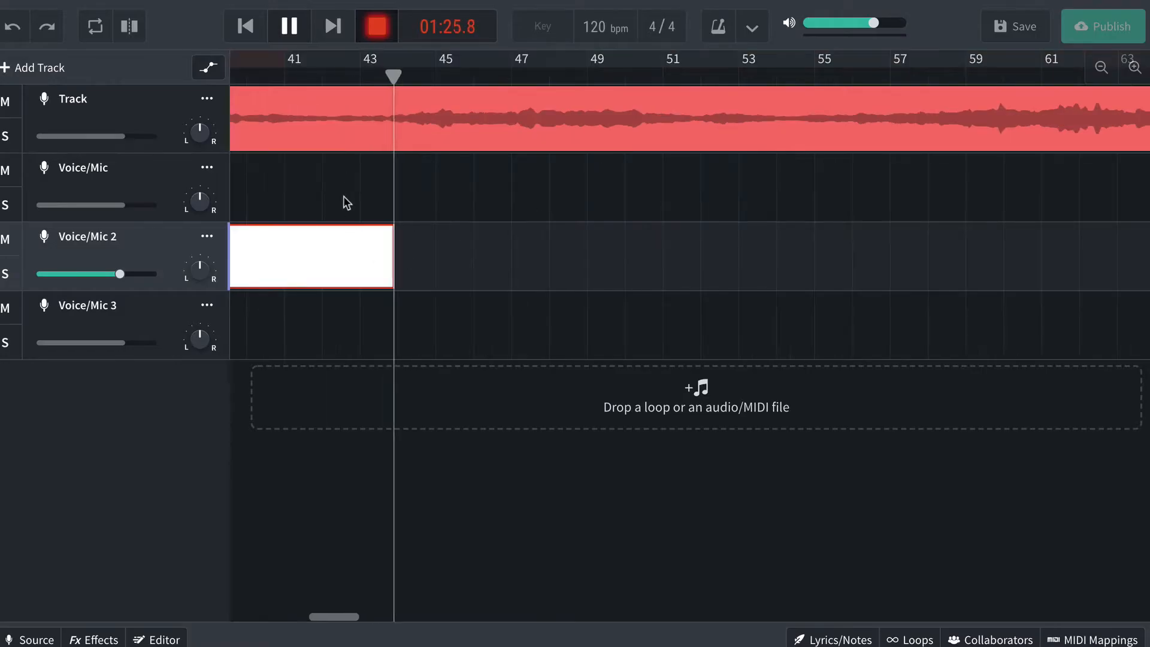
{"action": "key", "text": "space"}
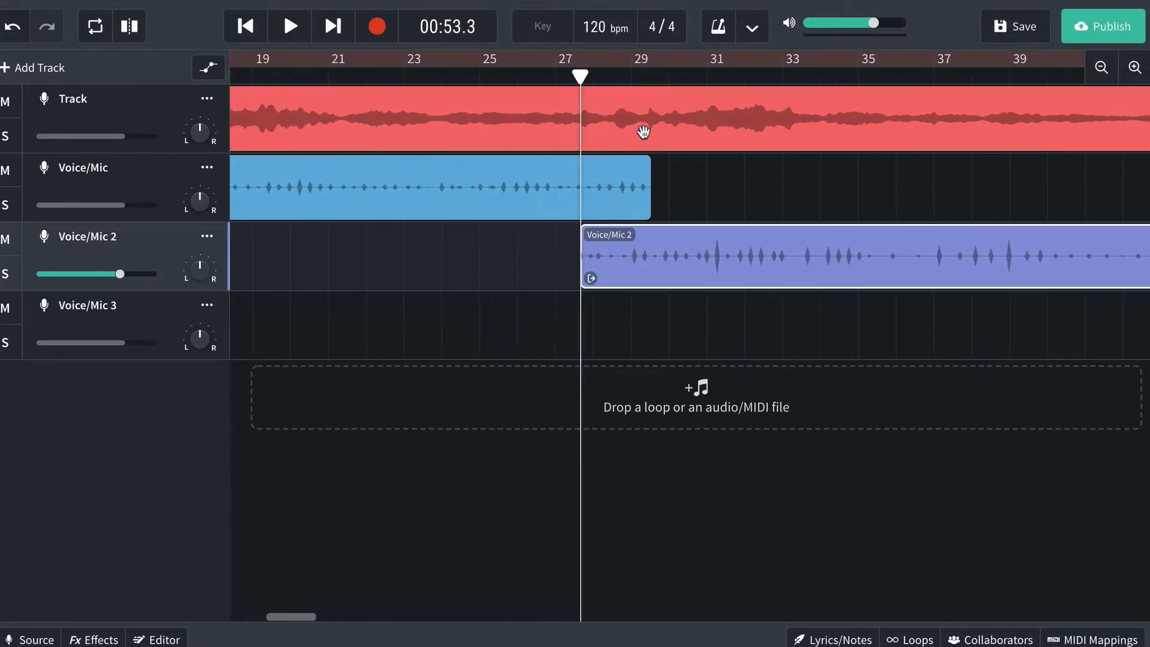
- Play back the Voice/Mic 2 take from 00:53.3, and replay the passage from 01:05.1 to about 01:12
{"action": "key", "text": "space"}
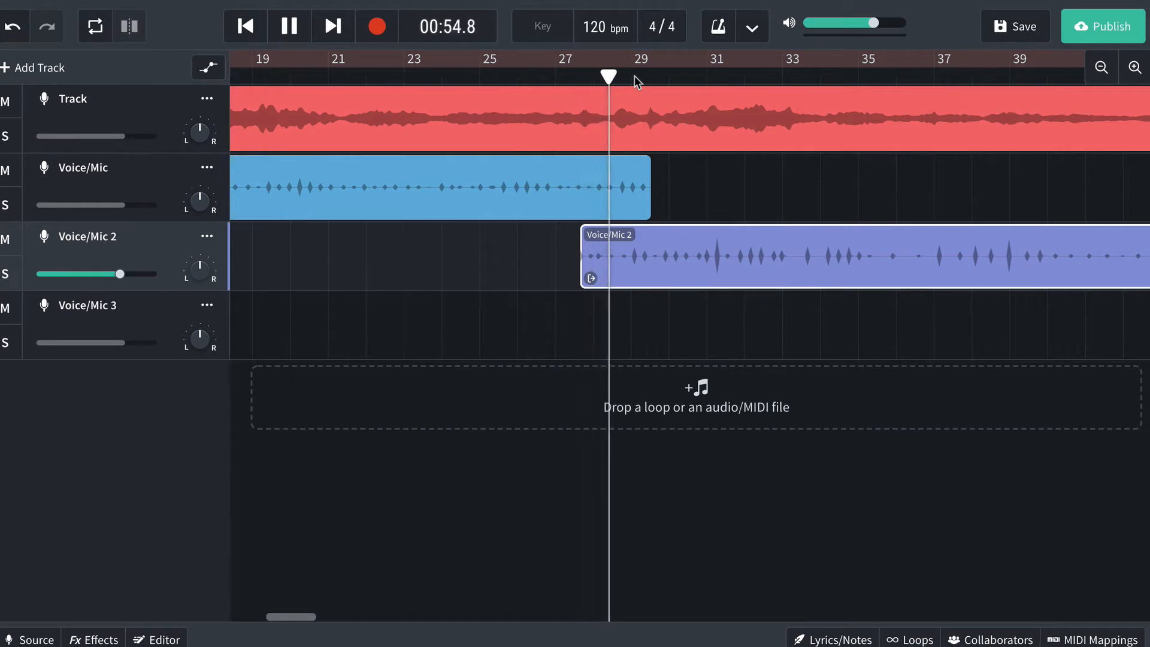
{"action": "scroll", "coordinate": [512, 261], "scroll_direction": "right", "scroll_amount": 2}
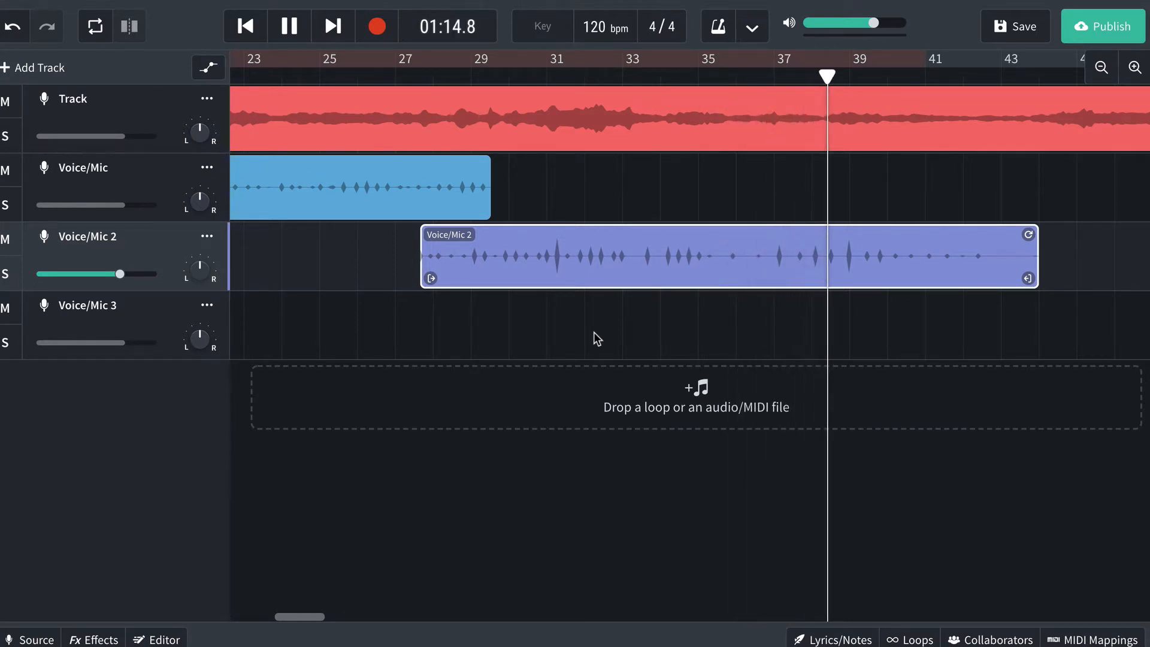
{"action": "key", "text": "space"}
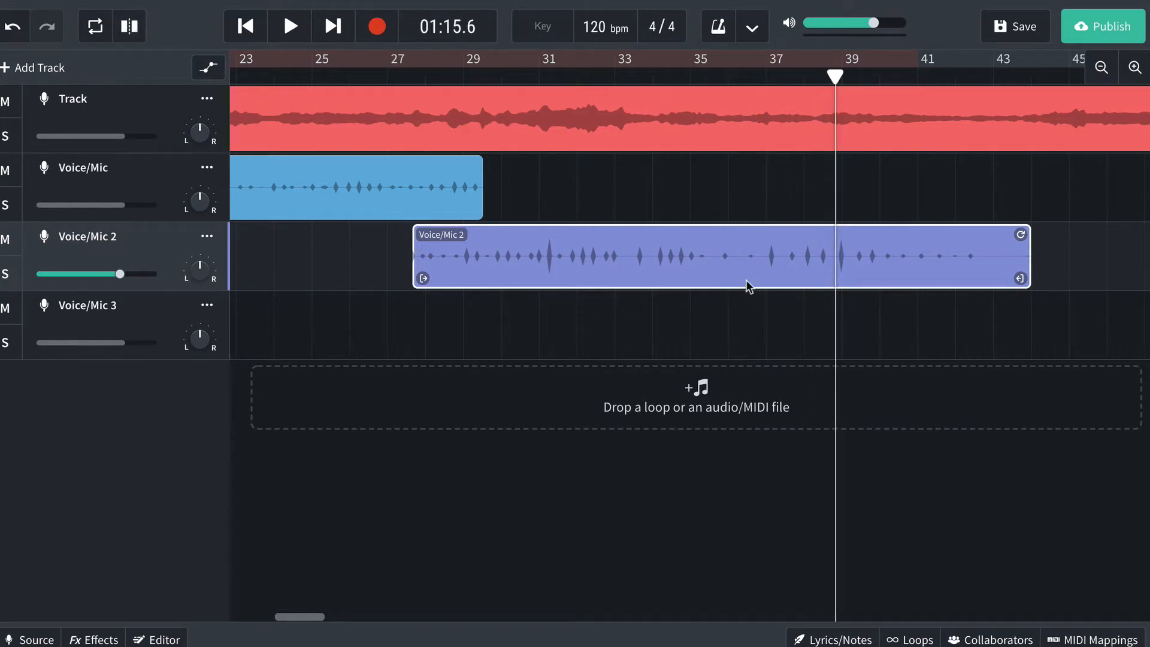
{"action": "left_click", "coordinate": [636, 74]}
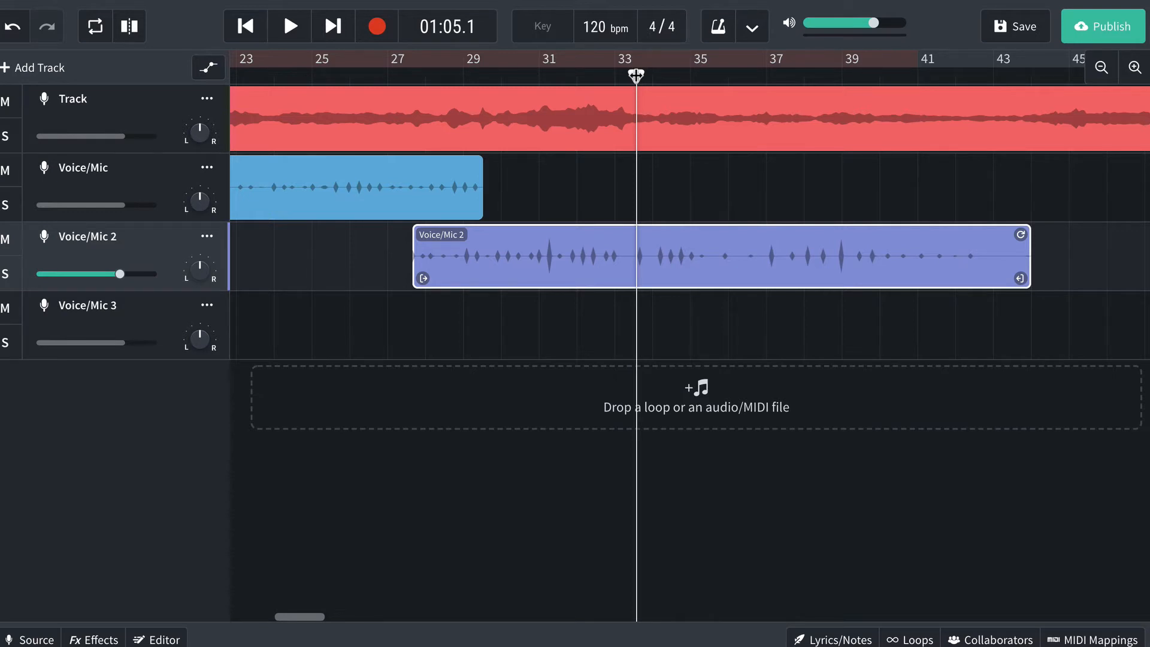
{"action": "key", "text": "space"}
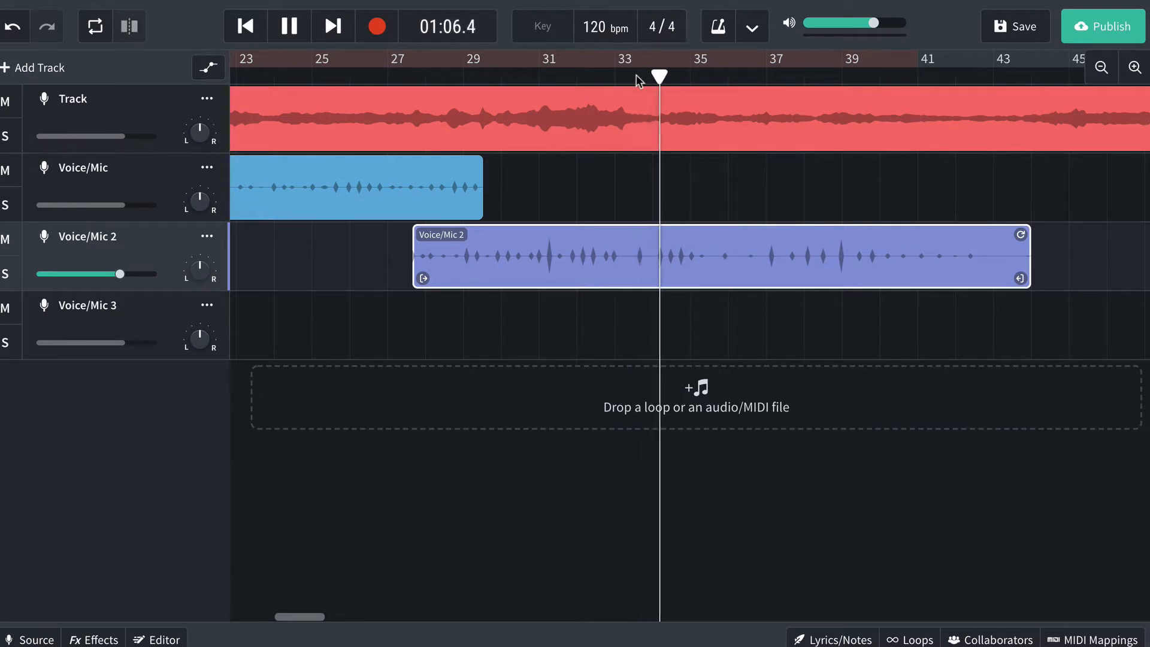
{"action": "key", "text": "space"}
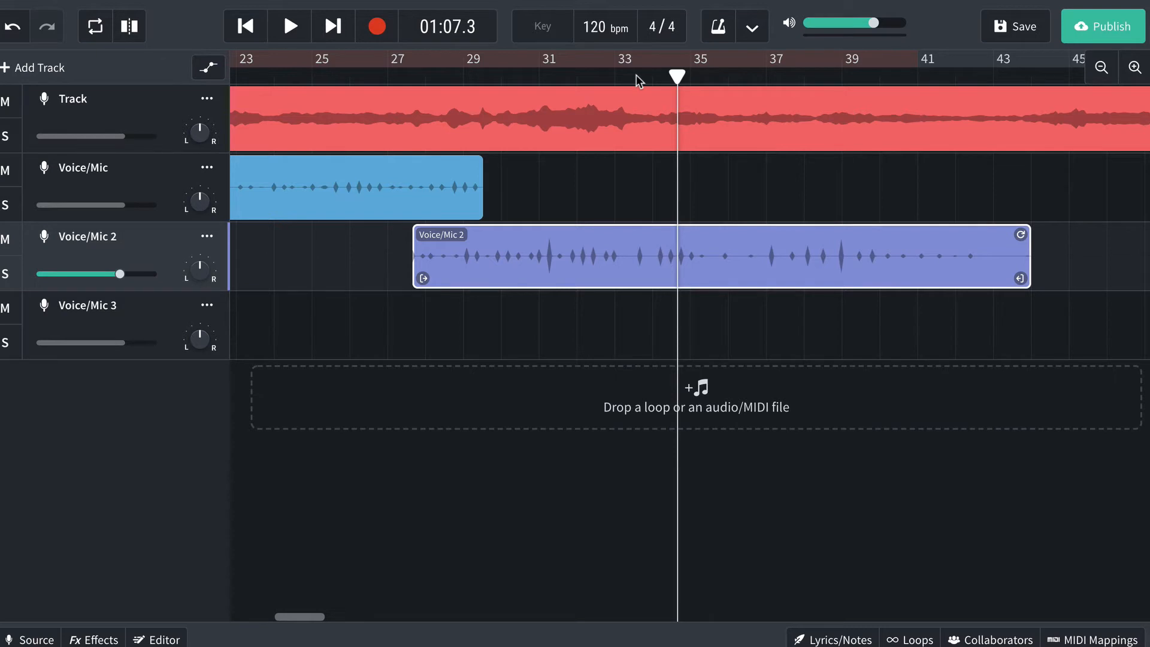
{"action": "key", "text": "space"}
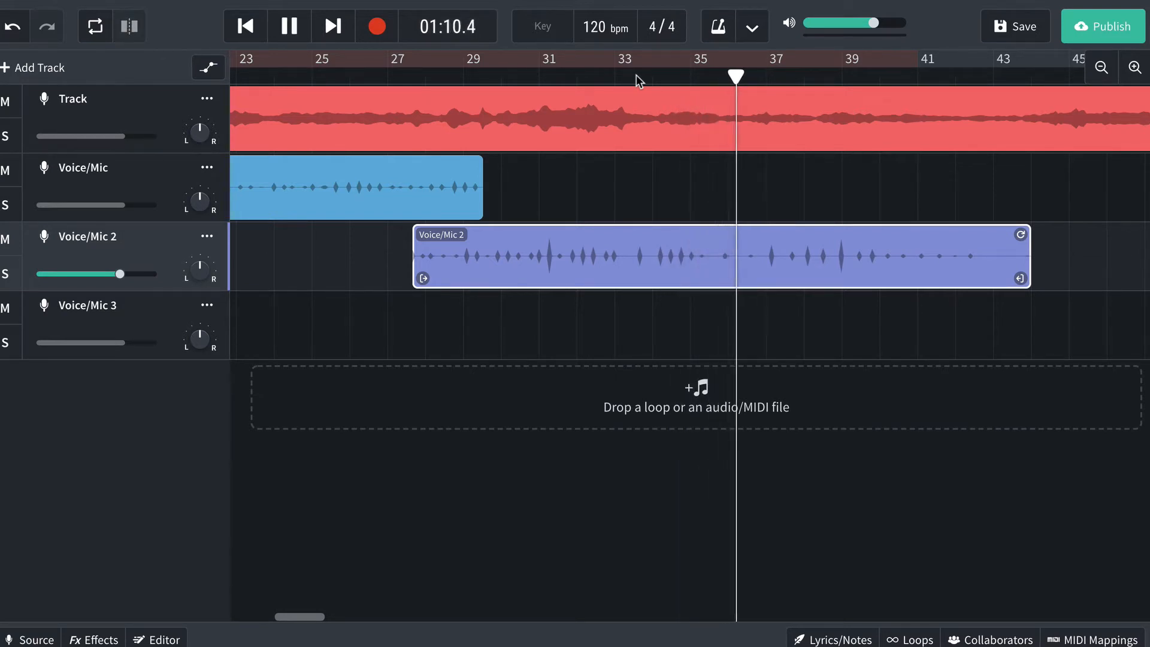
{"action": "key", "text": "space"}
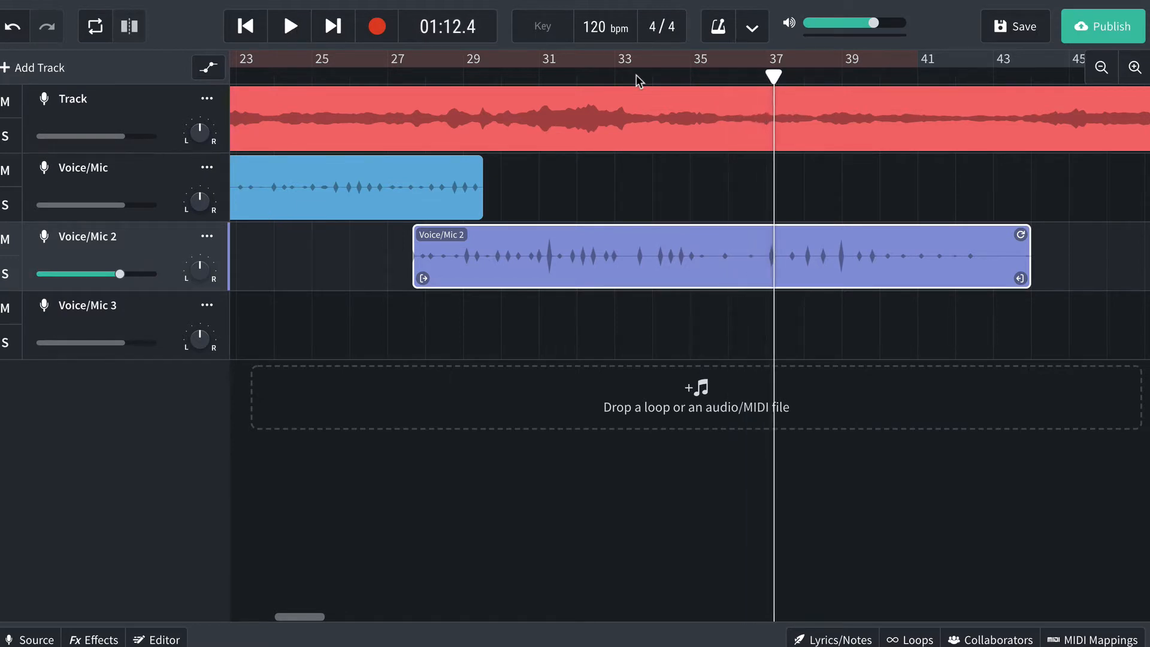
- Select the Voice/Mic 3 track, audition the passage around bar 35, and record a short take from 01:08.0 to about 01:14
{"action": "left_click", "coordinate": [643, 81]}
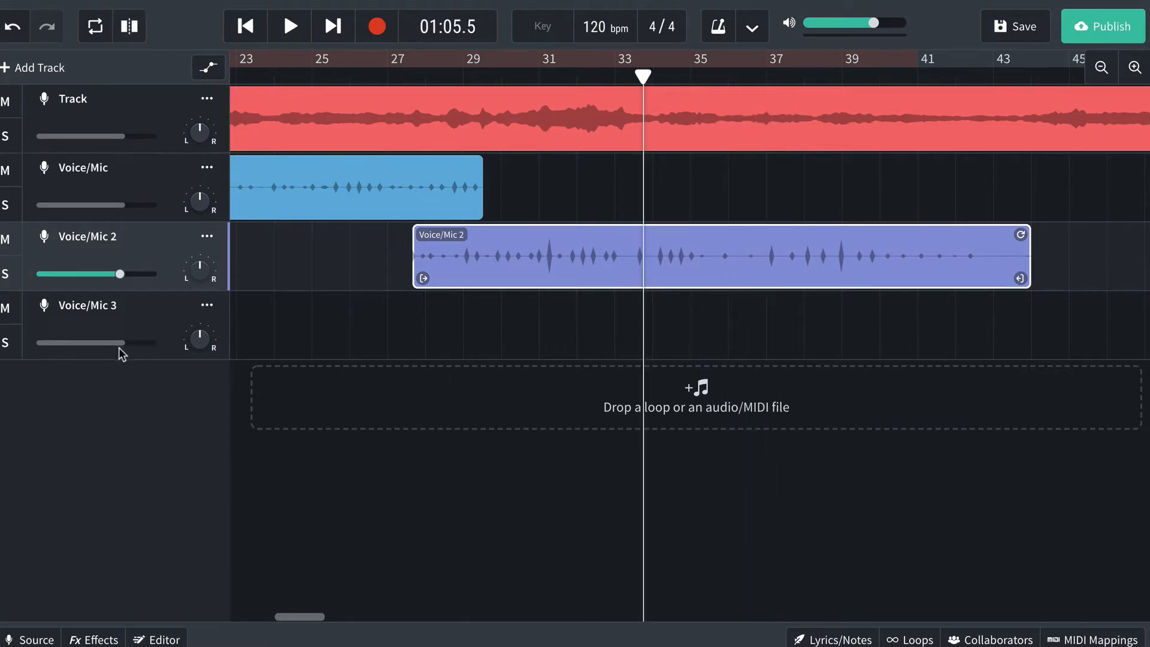
{"action": "left_click", "coordinate": [89, 328]}
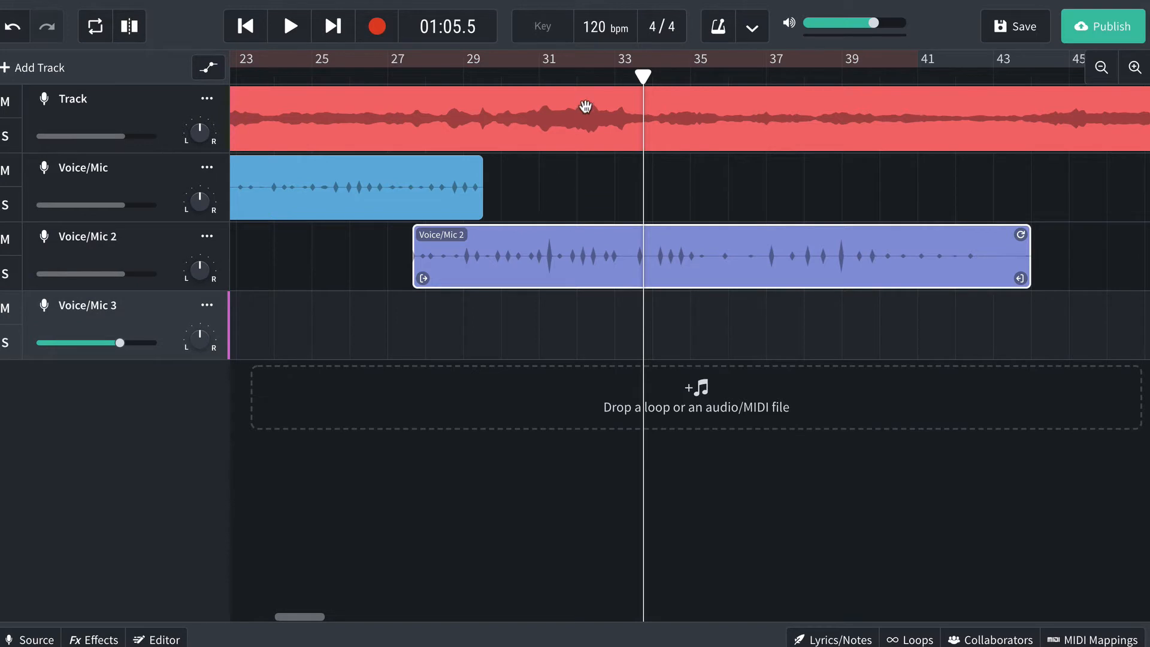
{"action": "left_click_drag", "start_coordinate": [648, 73], "coordinate": [622, 74]}
{"action": "key", "text": "space"}
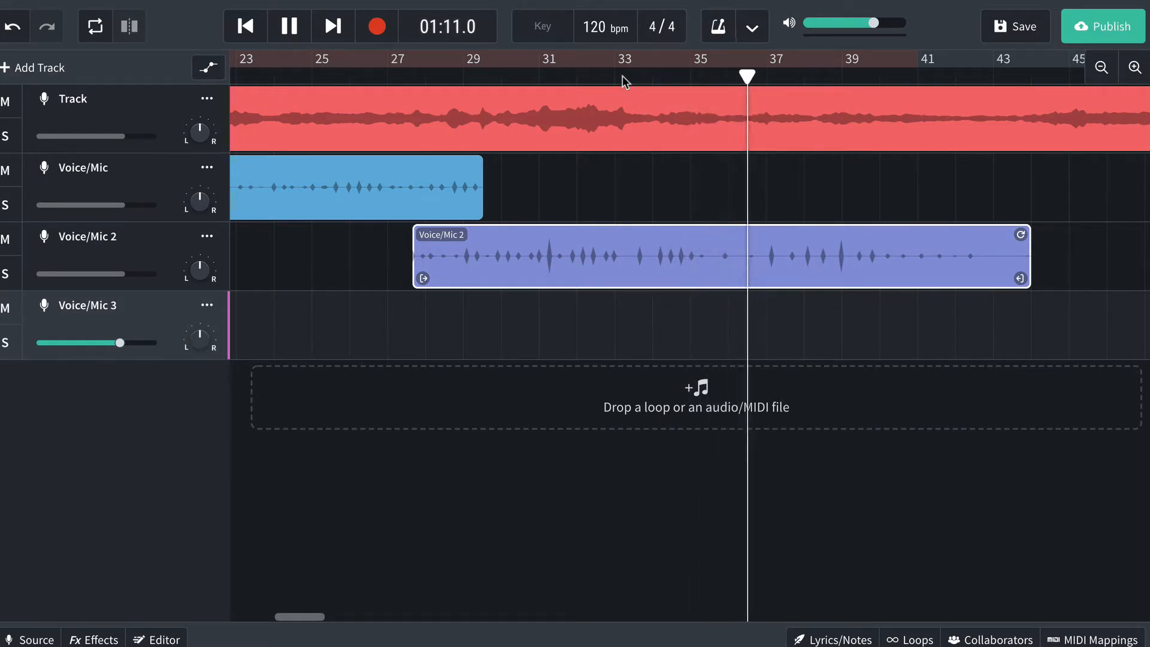
{"action": "left_click", "coordinate": [689, 77]}
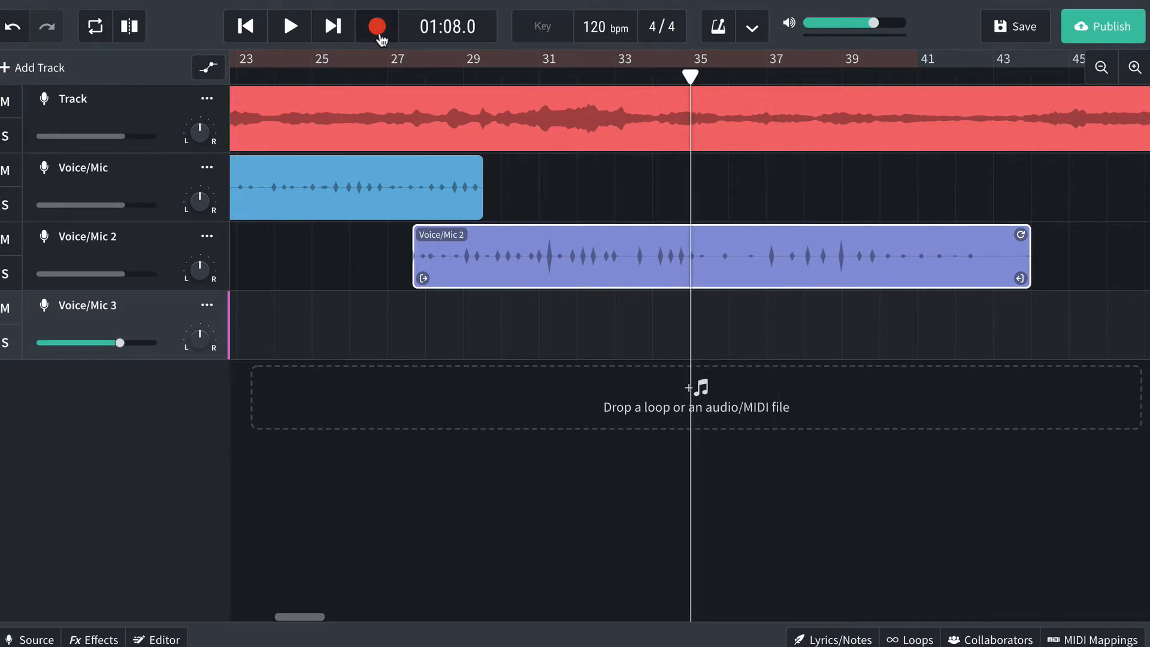
{"action": "left_click", "coordinate": [377, 31]}
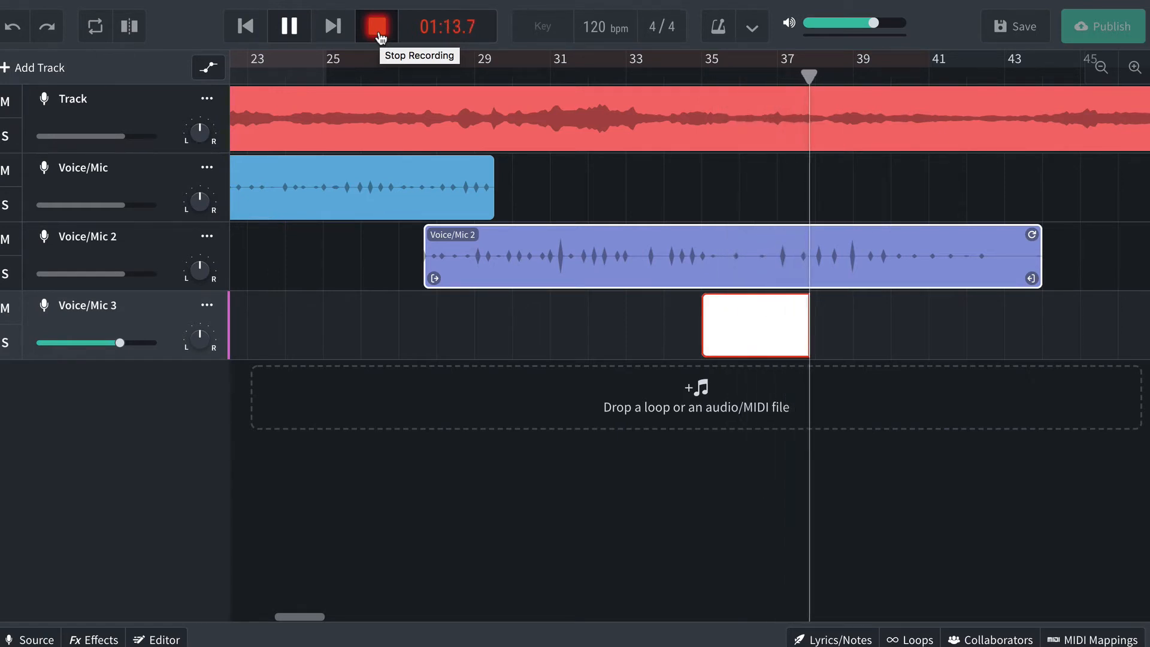
{"action": "left_click", "coordinate": [379, 34]}
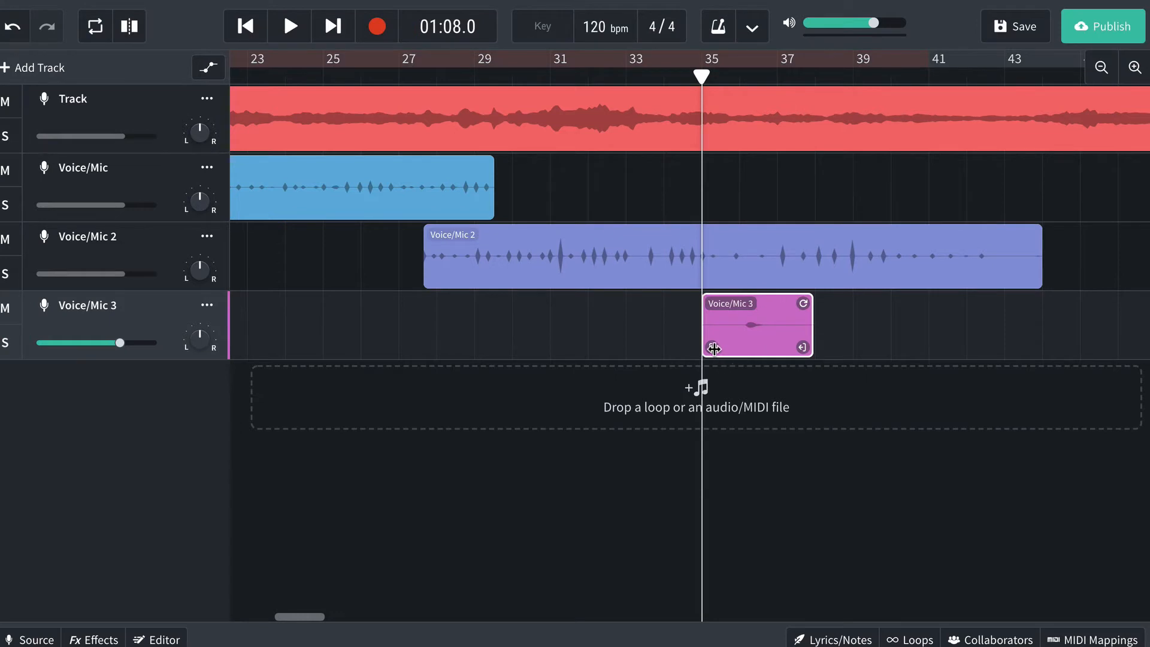
- Trim the Voice/Mic 3 clip to its spoken cue at about 01:09.5–01:12, and trim the Voice/Mic 2 clip's end to about 01:23
{"action": "left_click_drag", "start_coordinate": [714, 347], "coordinate": [765, 346]}
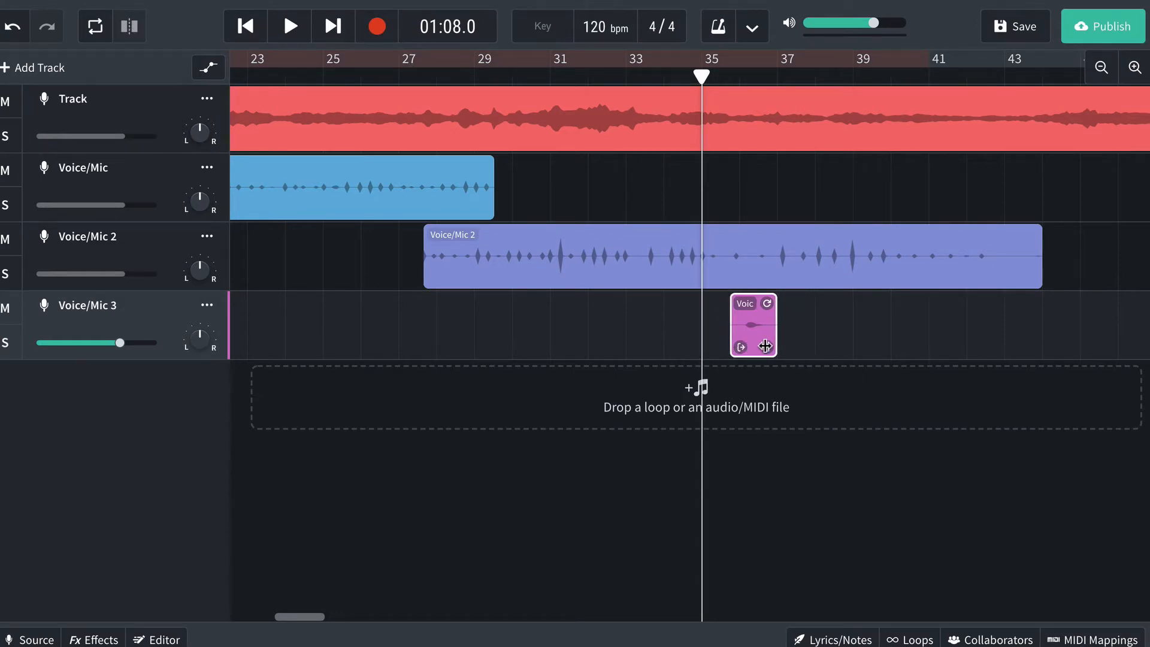
{"action": "key", "text": "space"}
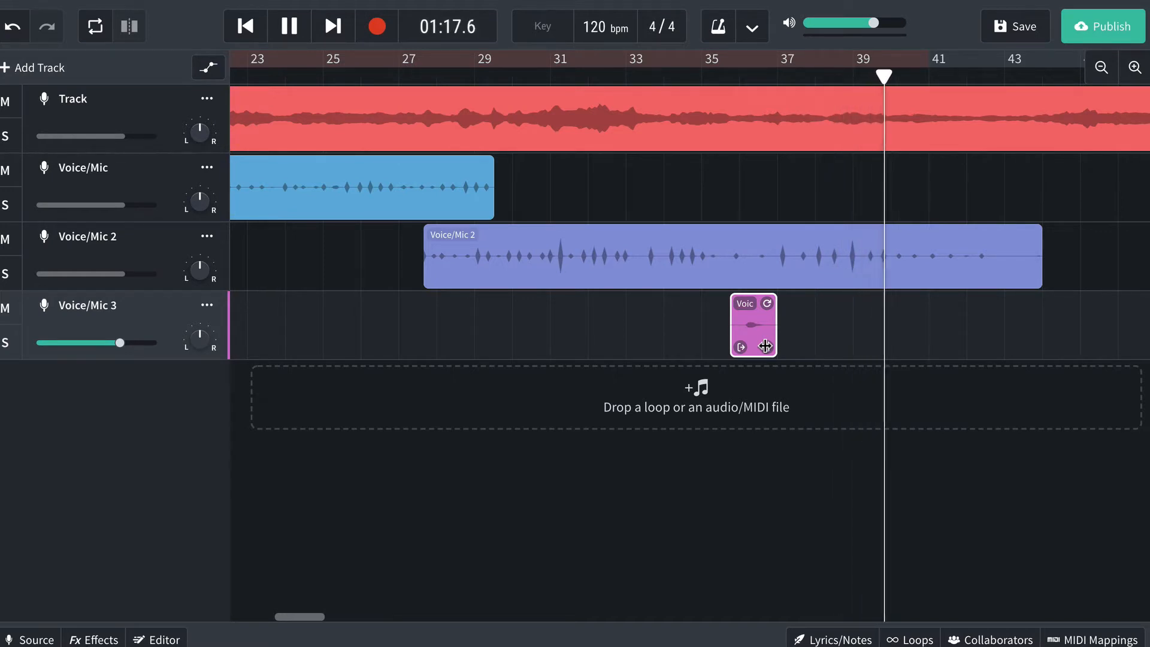
{"action": "scroll", "coordinate": [767, 347], "scroll_direction": "right", "scroll_amount": 5}
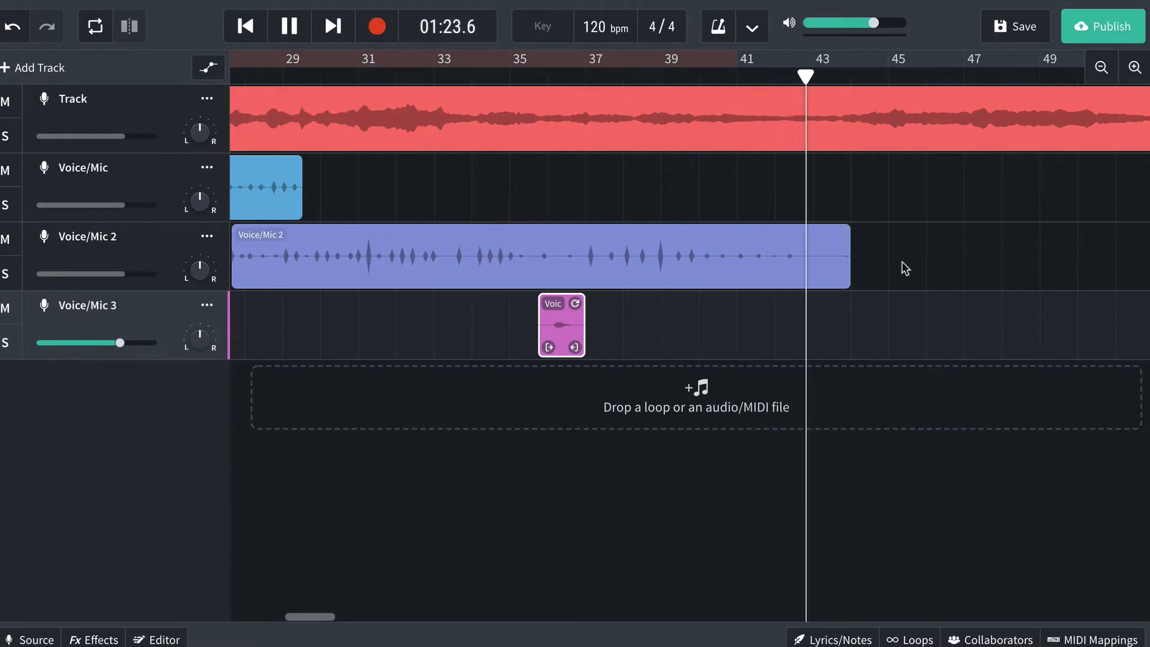
{"action": "key", "text": "space"}
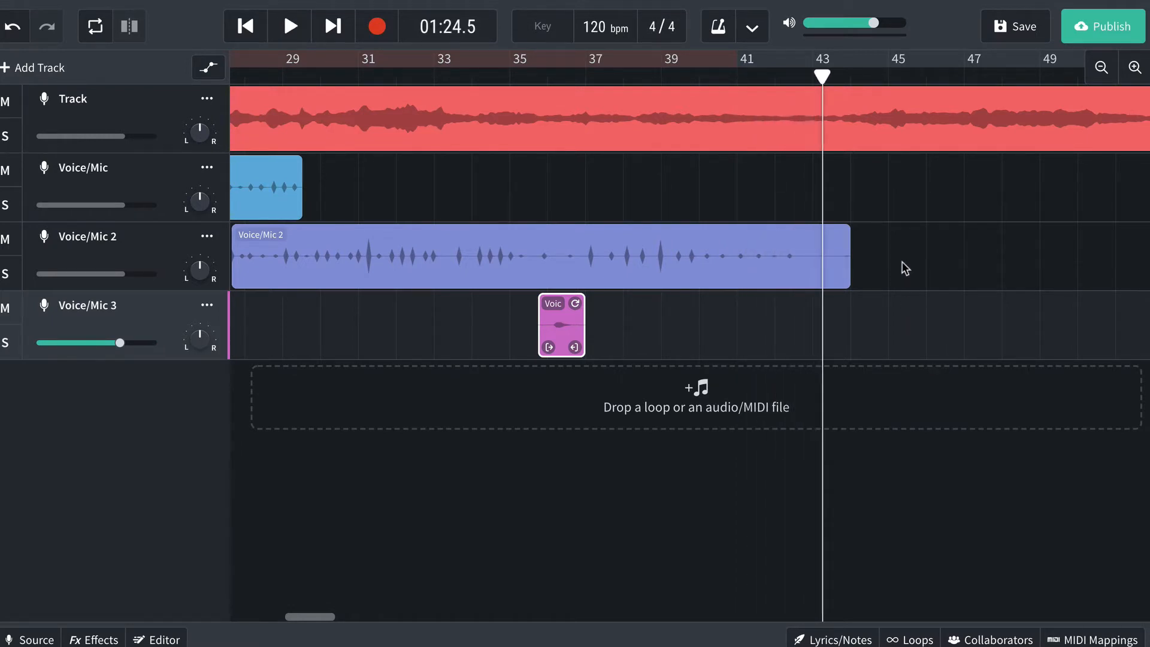
{"action": "left_click", "coordinate": [846, 278]}
{"action": "left_click_drag", "start_coordinate": [846, 278], "coordinate": [800, 278]}
- Select the Voice/Mic track, set the playhead to 01:09.5, and start recording on that track
{"action": "left_click", "coordinate": [137, 182]}
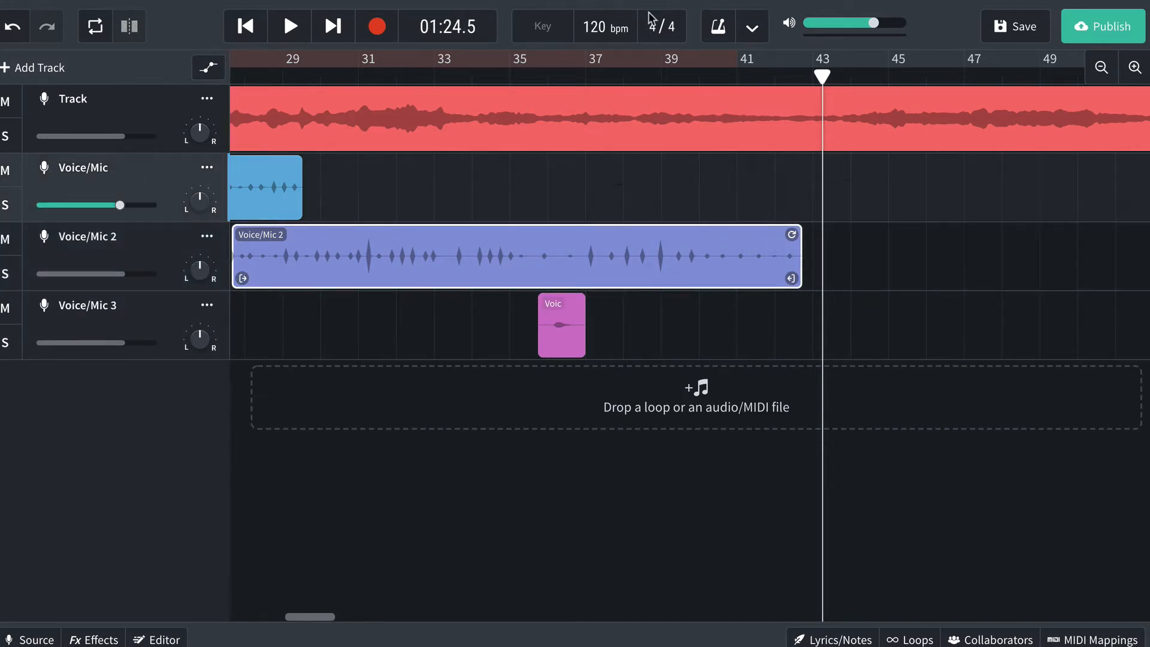
{"action": "left_click", "coordinate": [540, 76]}
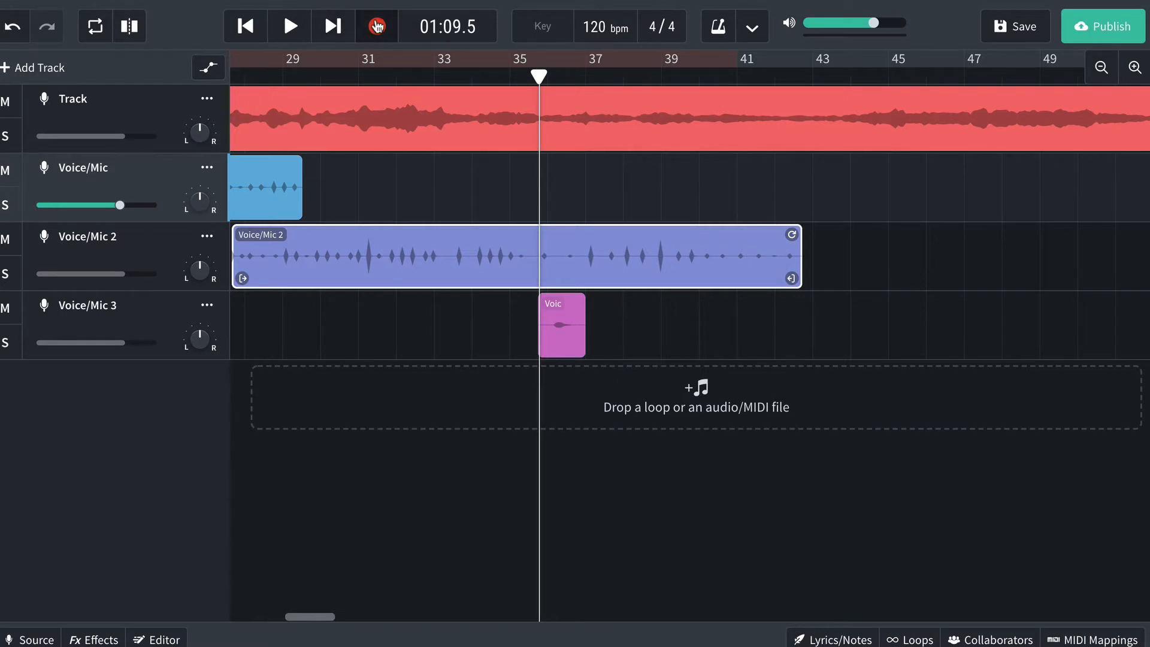
{"action": "left_click", "coordinate": [376, 27]}
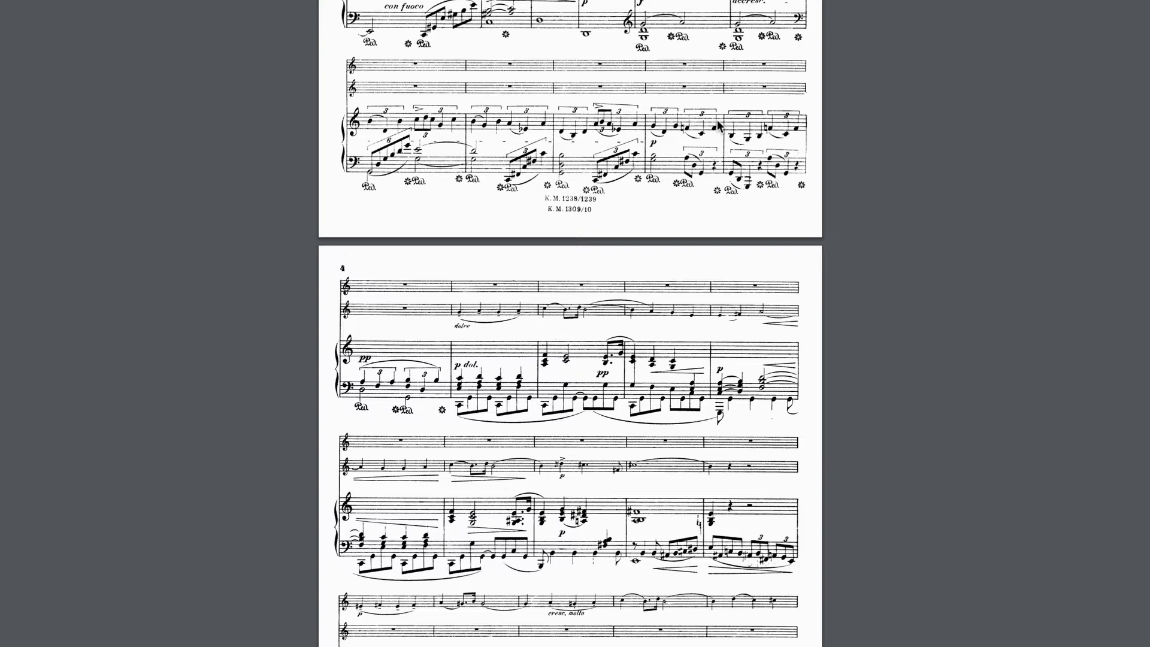
- Follow the score from page 3 to the first and second endings on page 5 while recording Voice/Mic, and stop at about 02:43.7
{"action": "scroll", "coordinate": [720, 125], "scroll_direction": "down", "scroll_amount": 4}
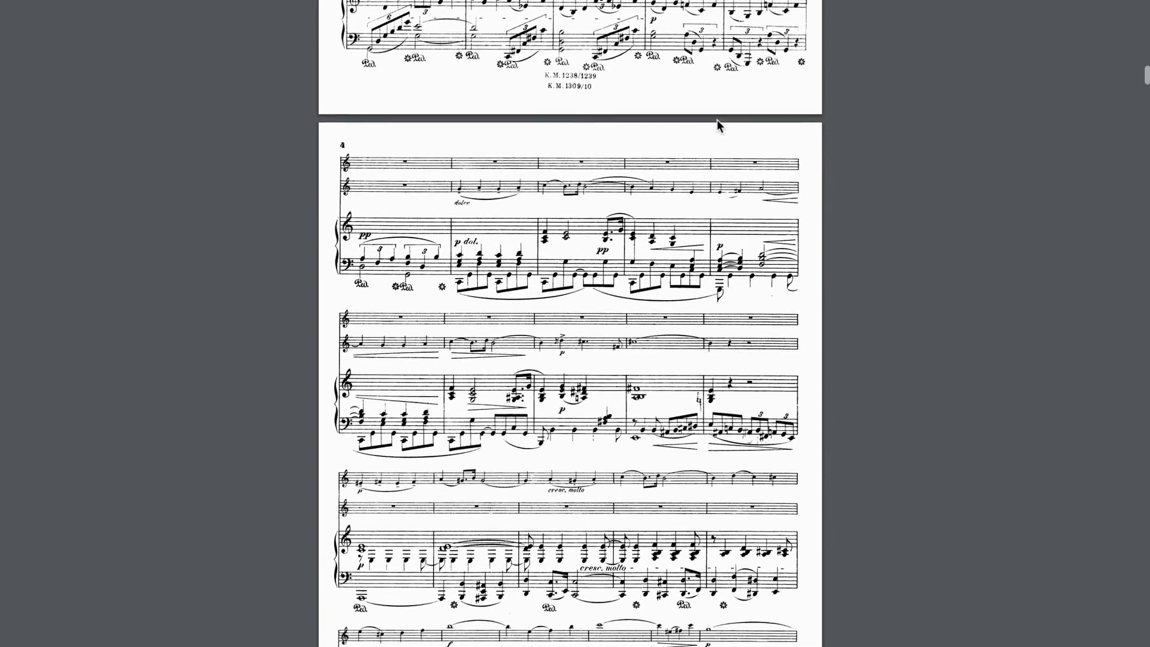
{"action": "scroll", "coordinate": [719, 125], "scroll_direction": "down", "scroll_amount": 3}
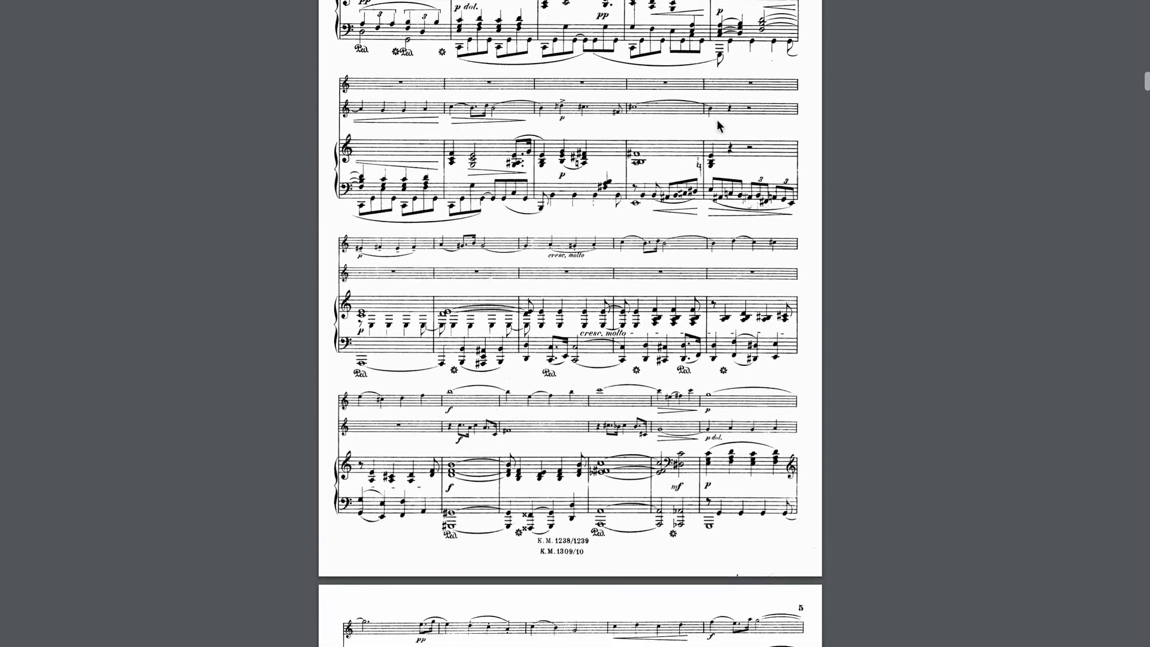
{"action": "scroll", "coordinate": [719, 125], "scroll_direction": "down", "scroll_amount": 2}
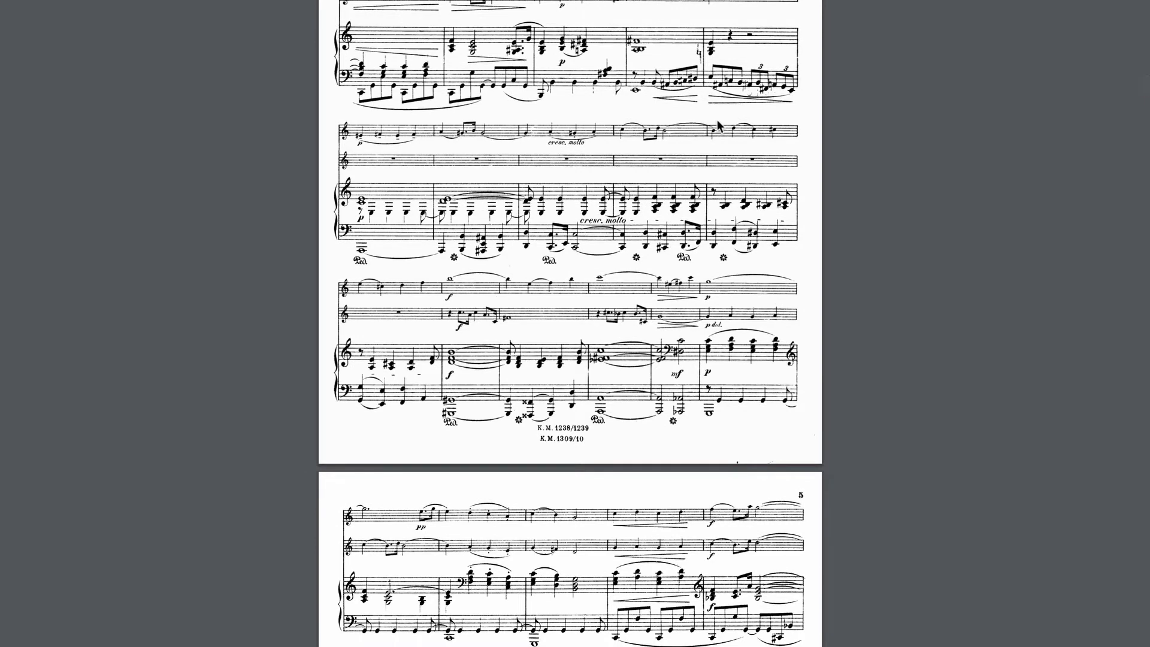
{"action": "scroll", "coordinate": [718, 125], "scroll_direction": "down", "scroll_amount": 1}
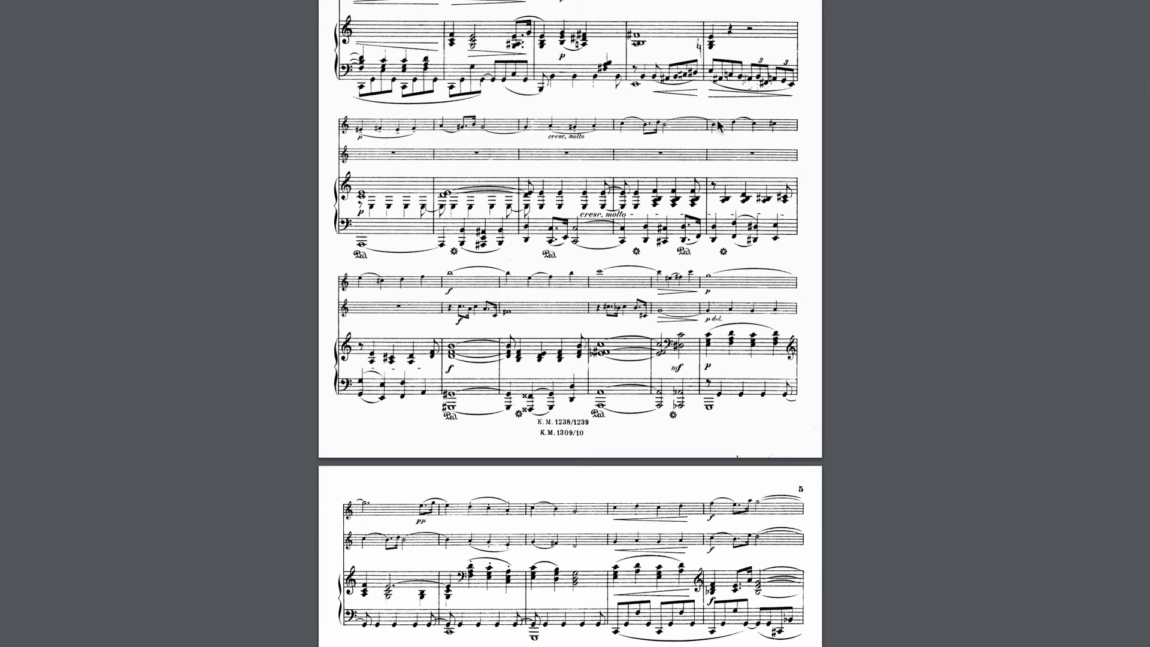
{"action": "scroll", "coordinate": [719, 125], "scroll_direction": "down", "scroll_amount": 3}
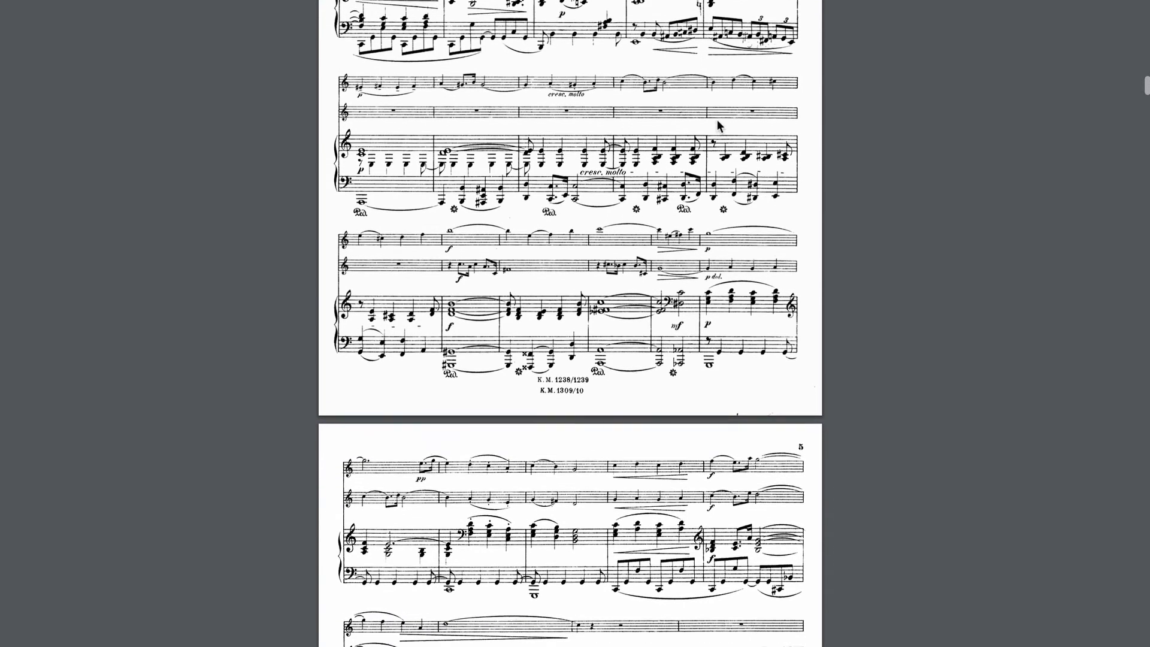
{"action": "scroll", "coordinate": [718, 125], "scroll_direction": "down", "scroll_amount": 2}
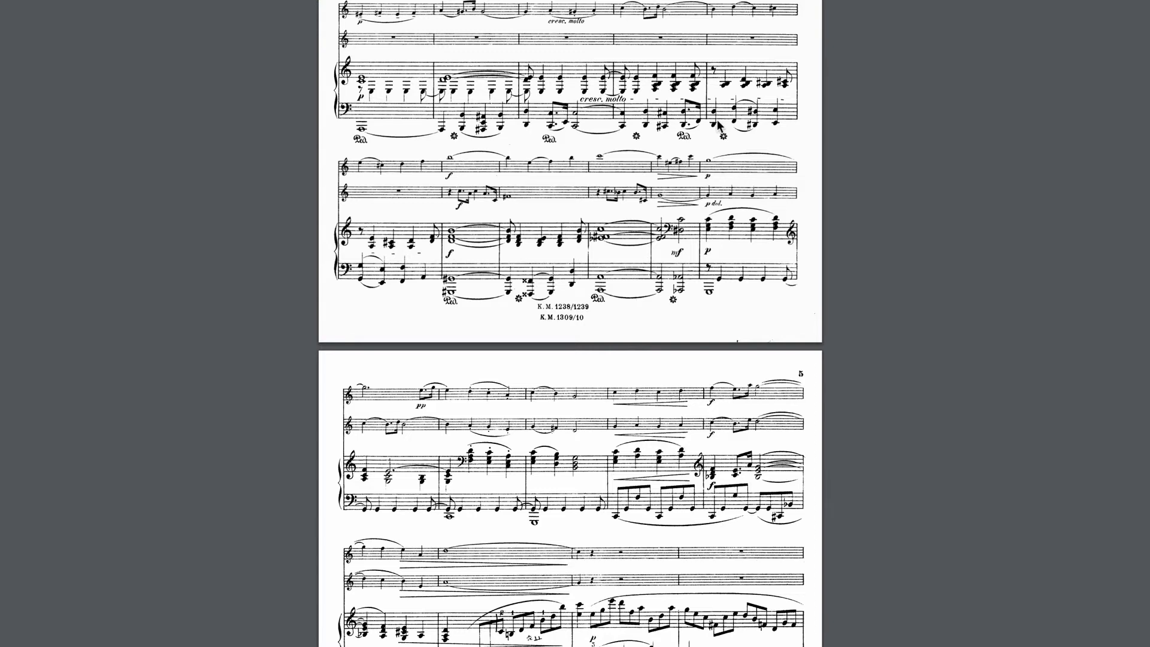
{"action": "scroll", "coordinate": [719, 126], "scroll_direction": "down", "scroll_amount": 10}
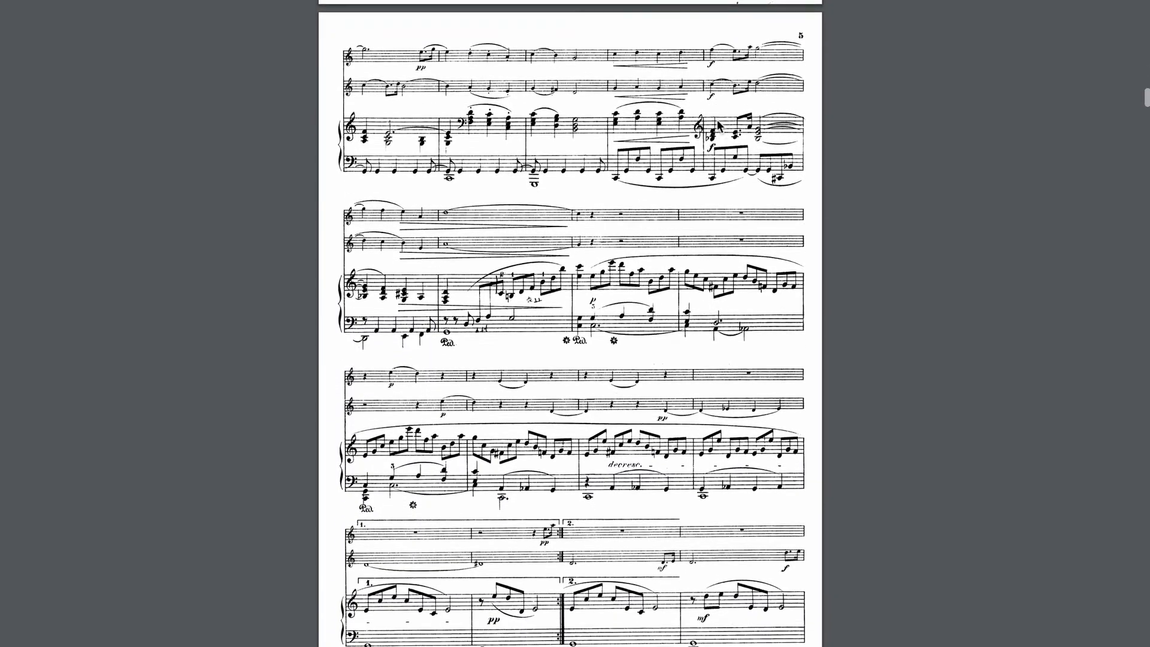
{"action": "scroll", "coordinate": [719, 126], "scroll_direction": "down", "scroll_amount": 1}
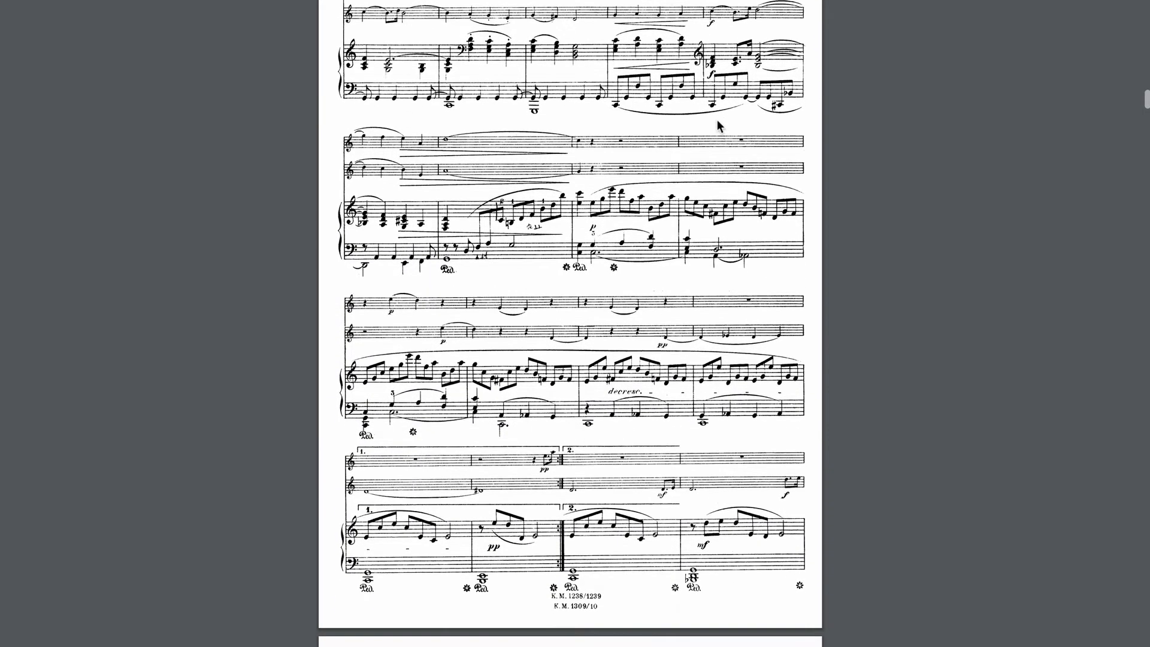
{"action": "scroll", "coordinate": [717, 120], "scroll_direction": "down", "scroll_amount": 1}
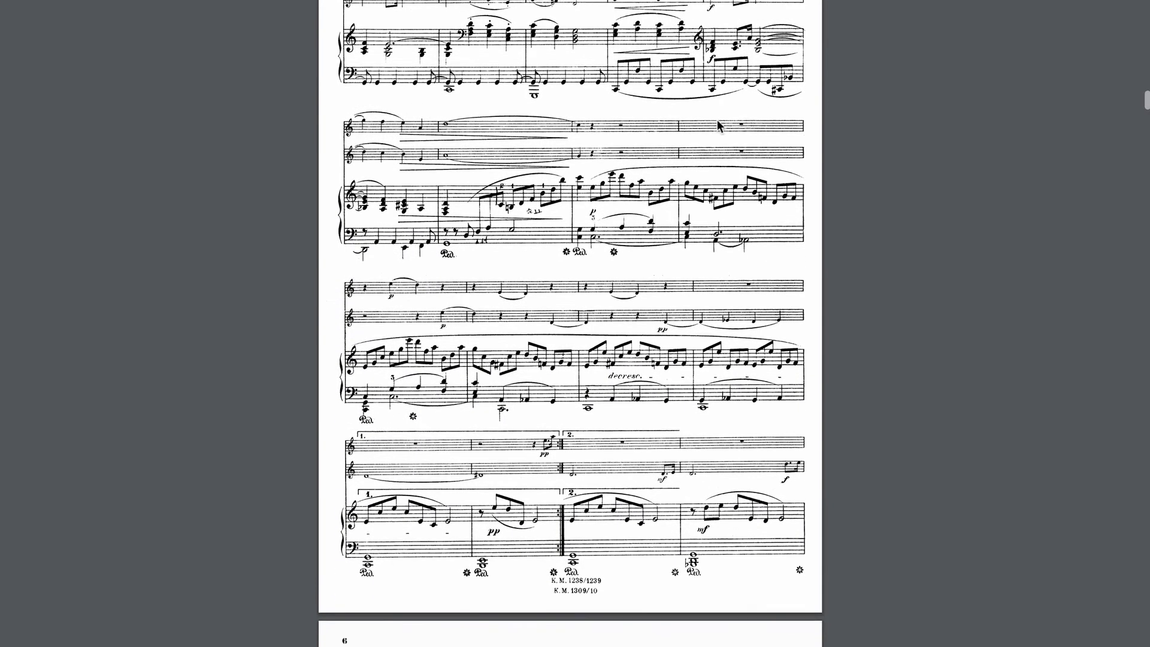
{"action": "scroll", "coordinate": [718, 126], "scroll_direction": "down", "scroll_amount": 2}
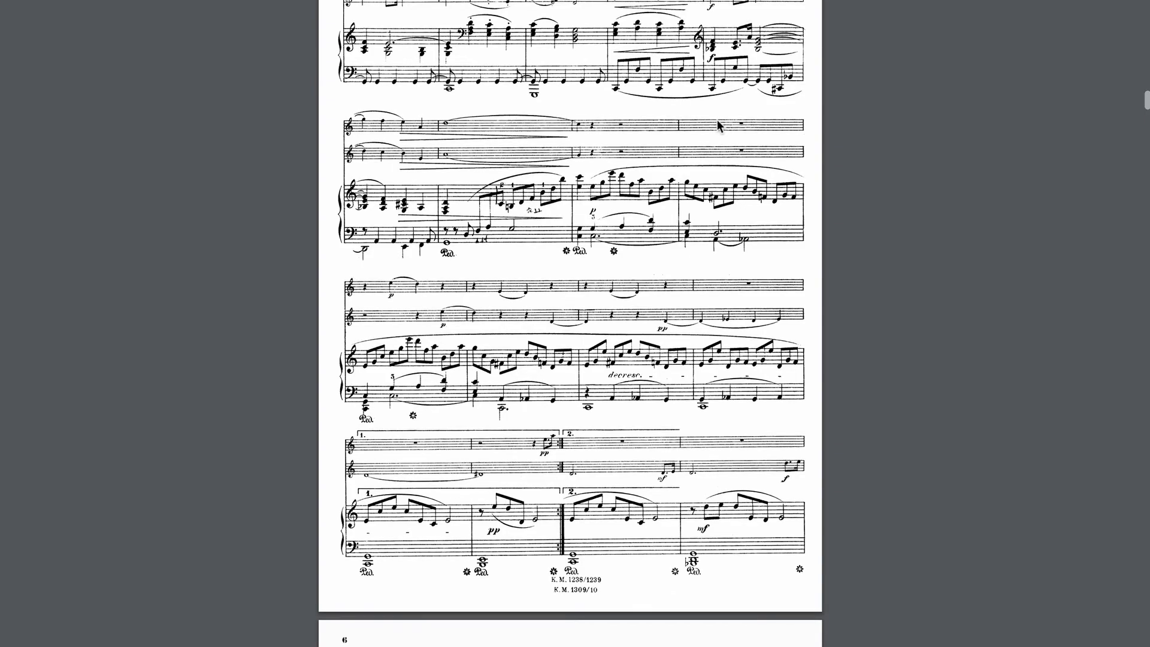
{"action": "scroll", "coordinate": [719, 126], "scroll_direction": "down", "scroll_amount": 2}
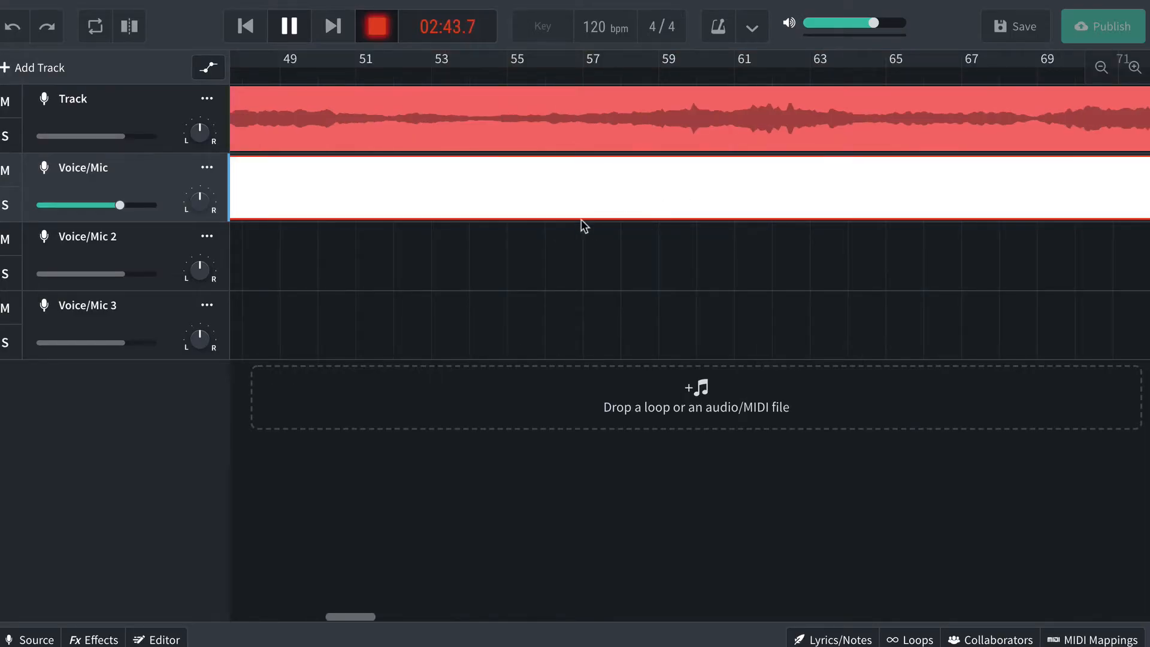
{"action": "key", "text": "space"}
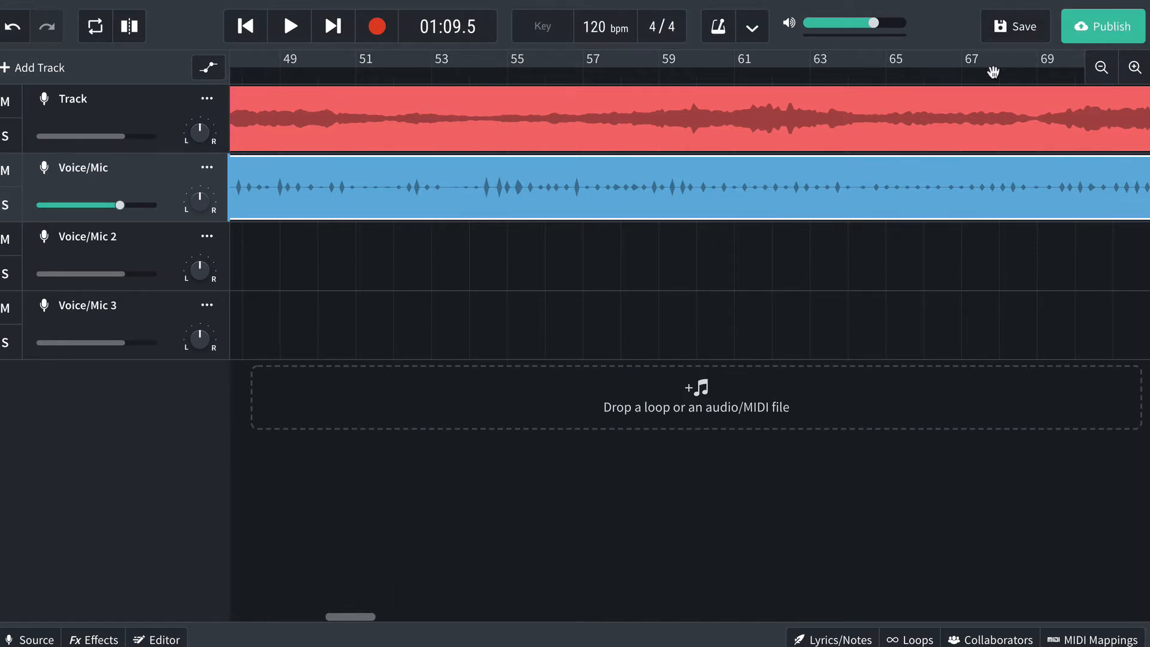
- Play back the closing part of the new Voice/Mic take from about bar 71 to about 02:27.7
{"action": "left_click", "coordinate": [1101, 68]}
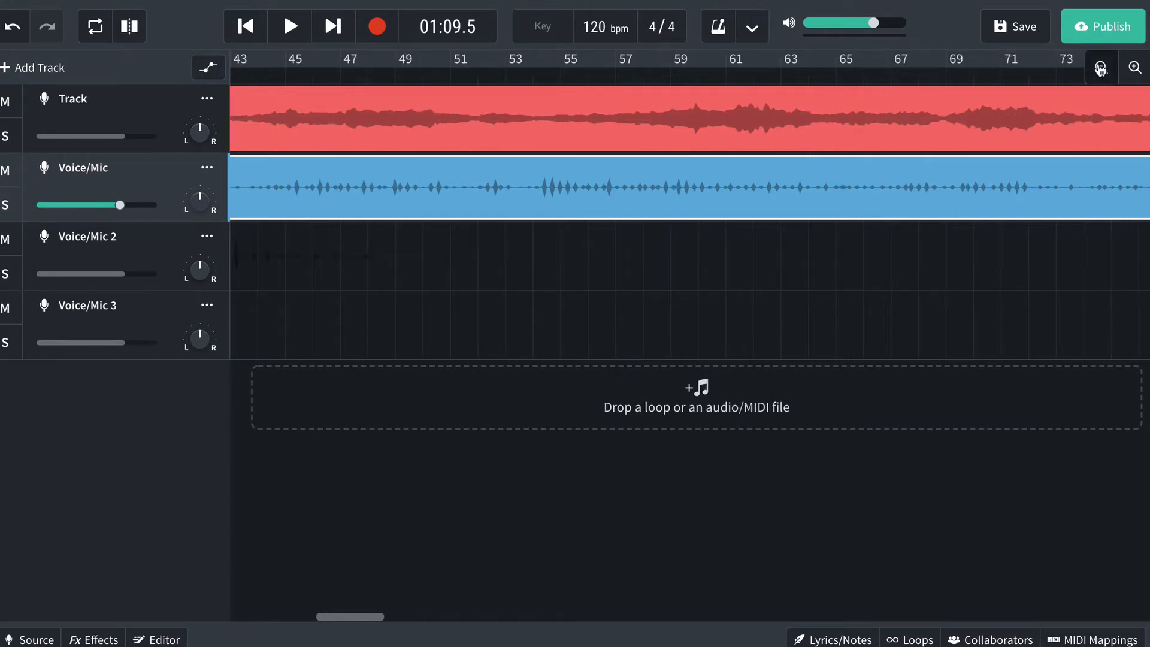
{"action": "left_click", "coordinate": [1101, 67]}
{"action": "left_click", "coordinate": [1101, 68]}
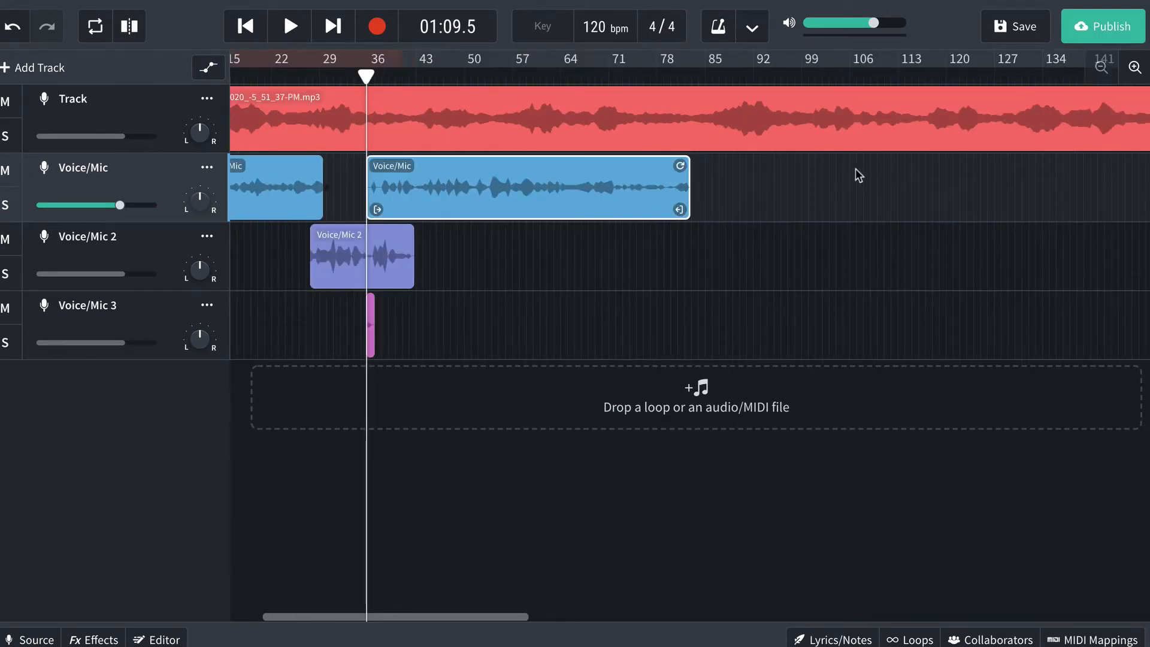
{"action": "left_click", "coordinate": [678, 77]}
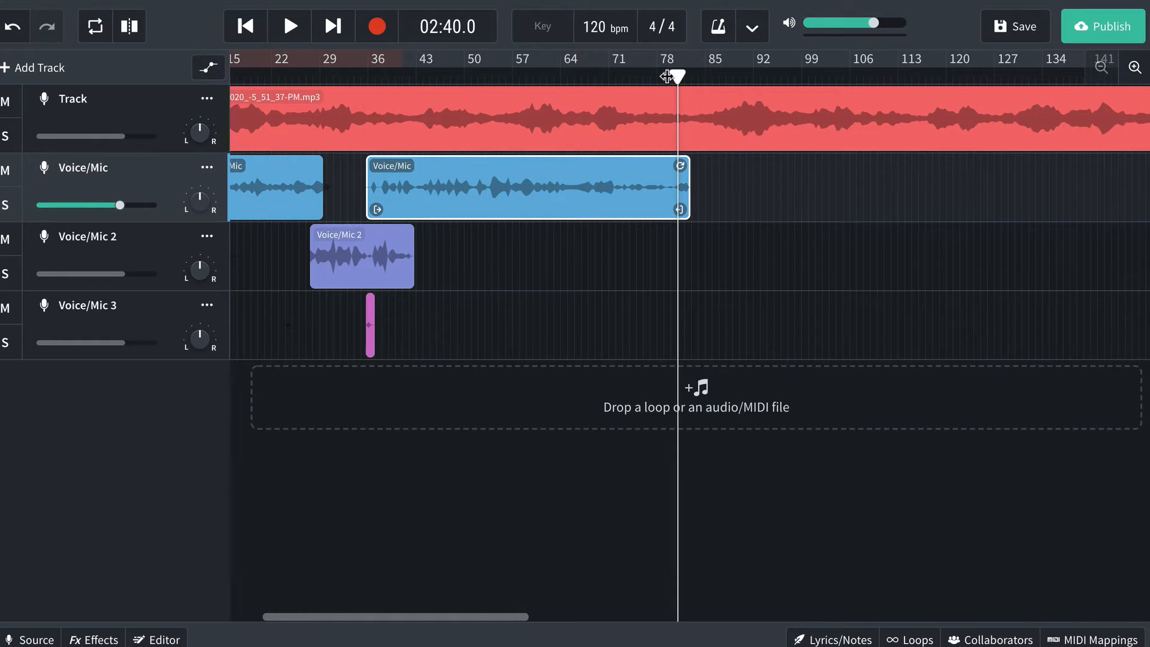
{"action": "left_click", "coordinate": [1135, 69]}
{"action": "left_click", "coordinate": [1134, 69]}
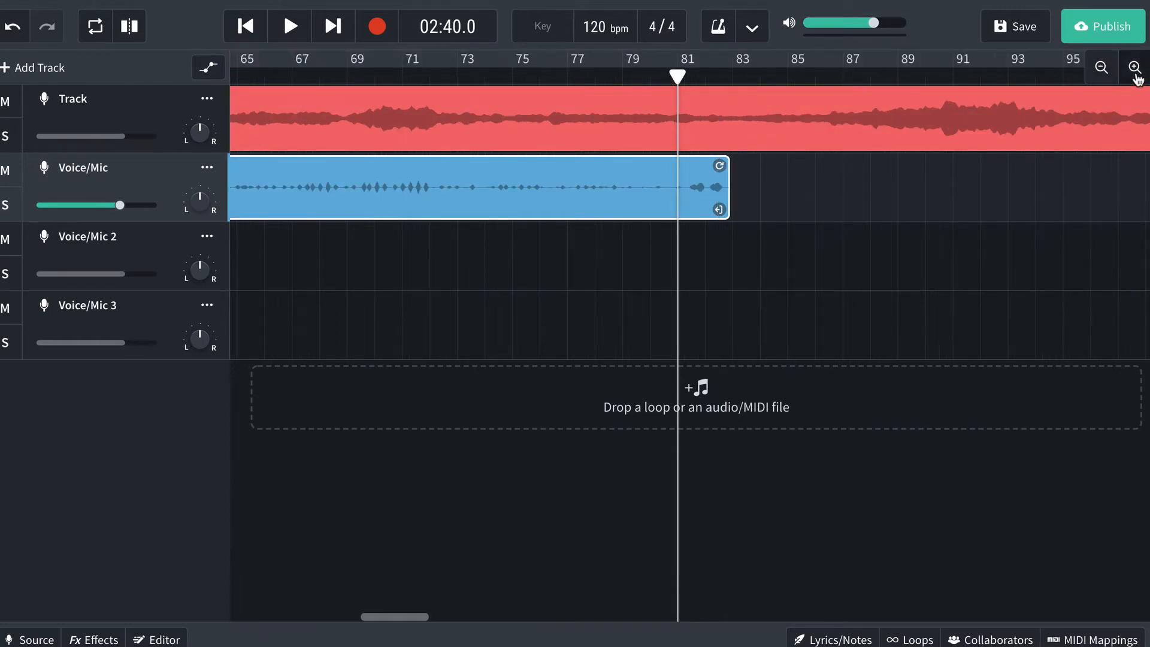
{"action": "left_click", "coordinate": [1135, 77]}
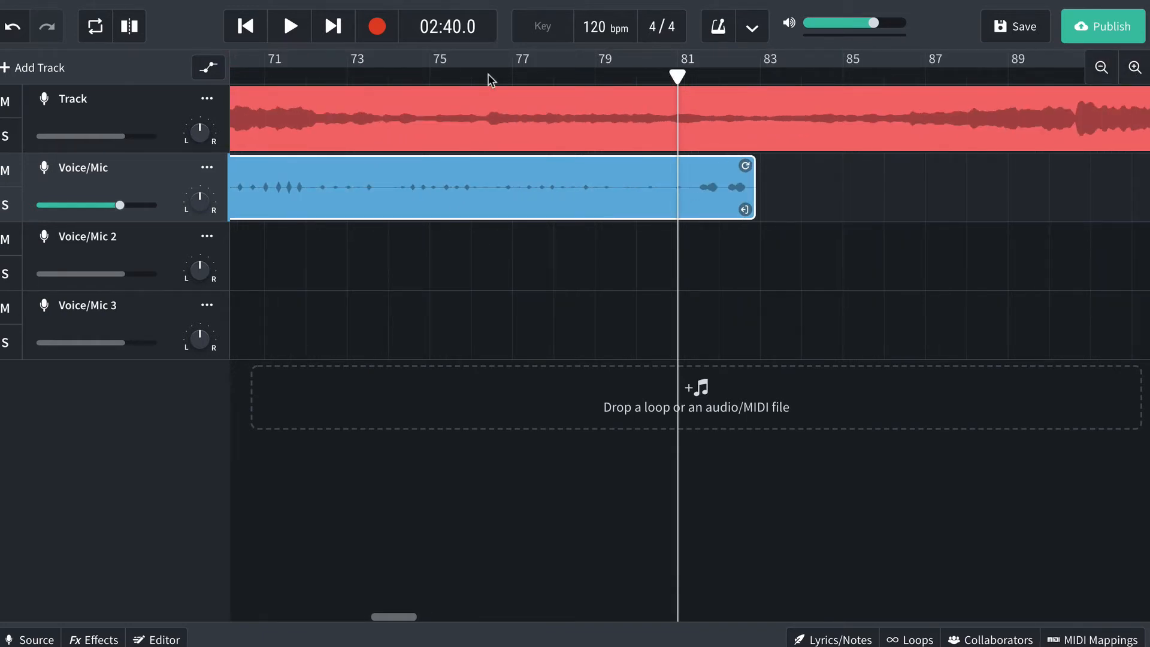
{"action": "left_click_drag", "start_coordinate": [488, 77], "coordinate": [272, 78]}
{"action": "key", "text": "space"}
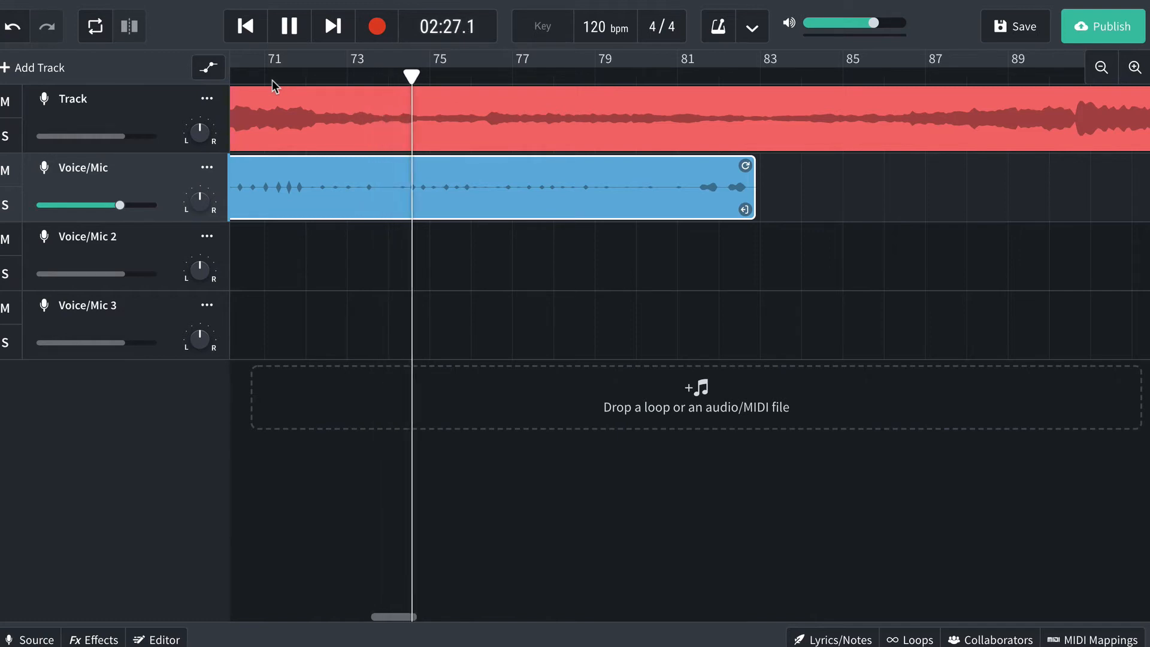
{"action": "key", "text": "space"}
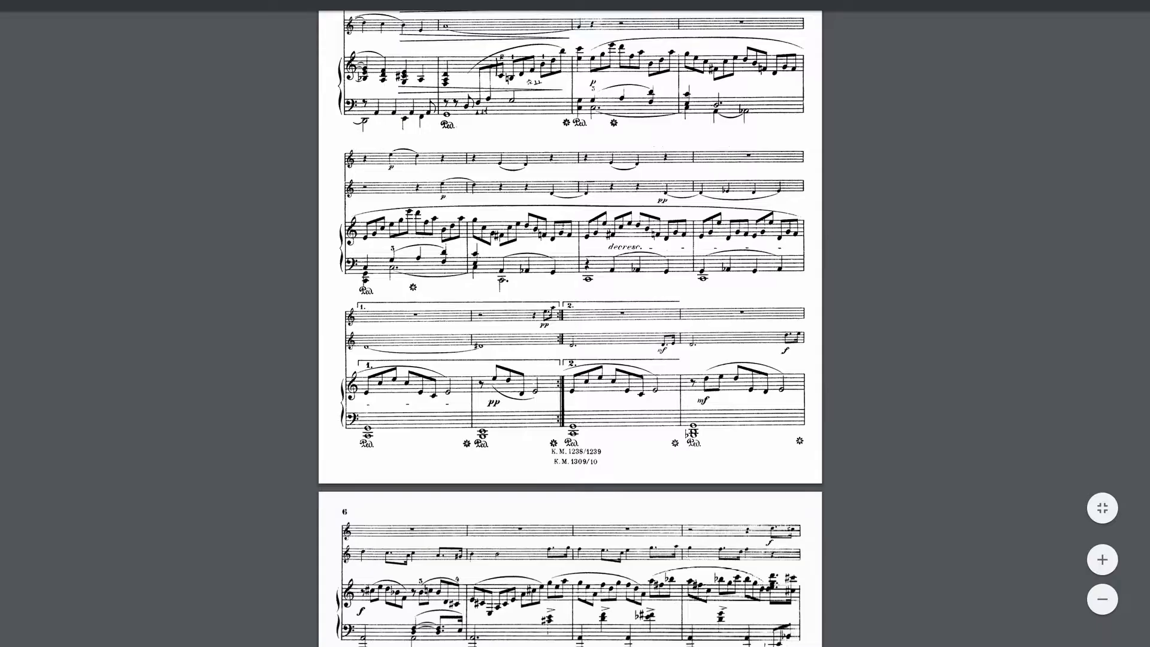
- Check the repeat endings in the score, and replay the matching passage from 02:24.0 to about 02:25.8
{"action": "scroll", "coordinate": [776, 226], "scroll_direction": "up", "scroll_amount": 2}
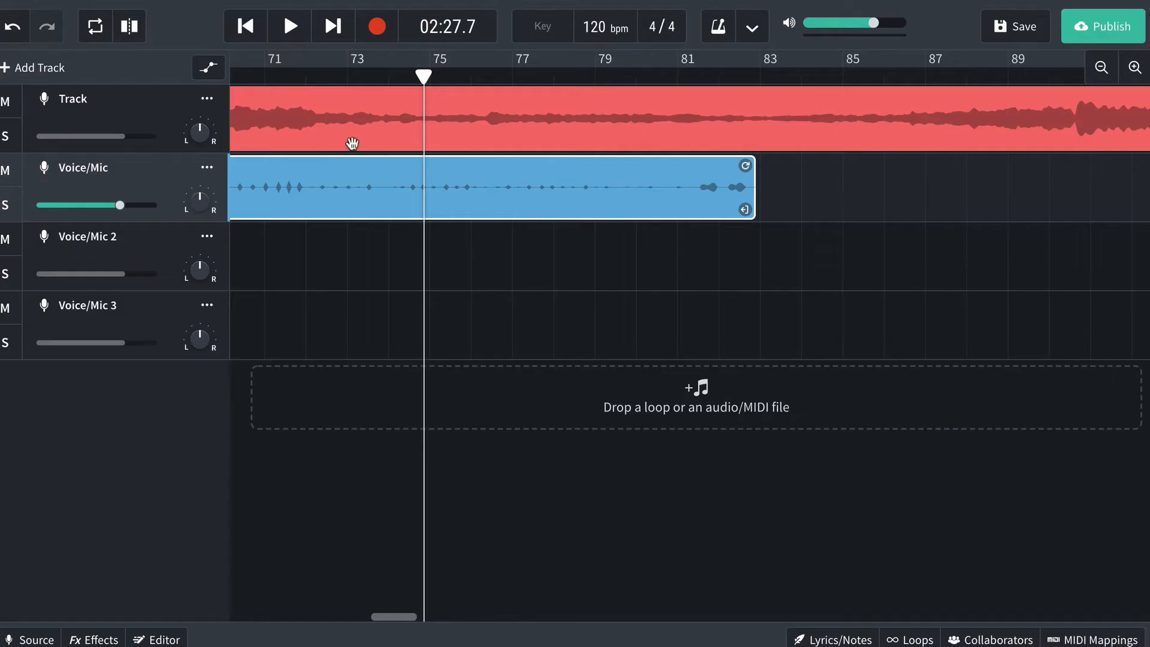
{"action": "left_click", "coordinate": [405, 78]}
{"action": "key", "text": "space"}
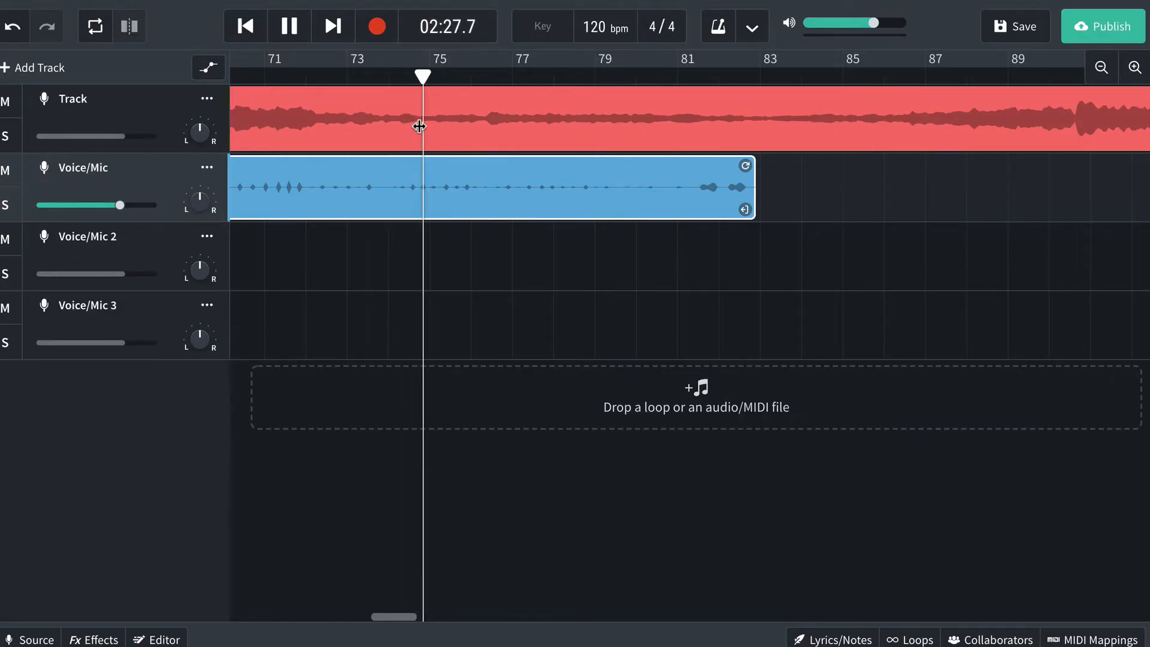
{"action": "key", "text": "space"}
{"action": "left_click", "coordinate": [350, 75]}
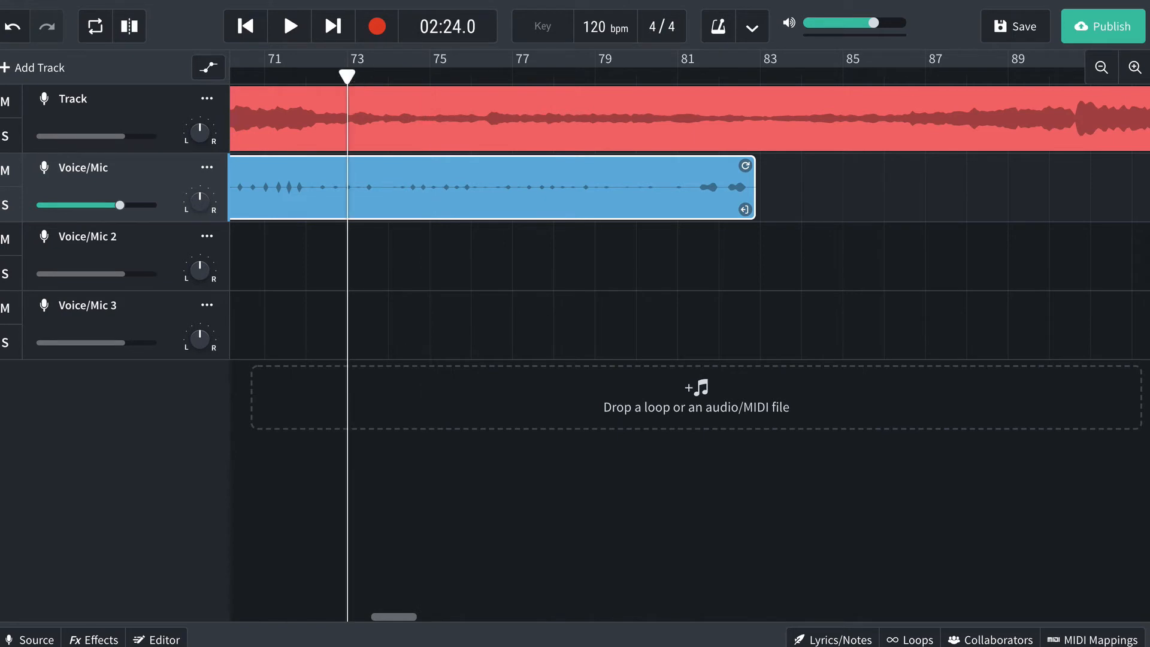
{"action": "left_click", "coordinate": [1136, 68]}
{"action": "left_click", "coordinate": [1135, 69]}
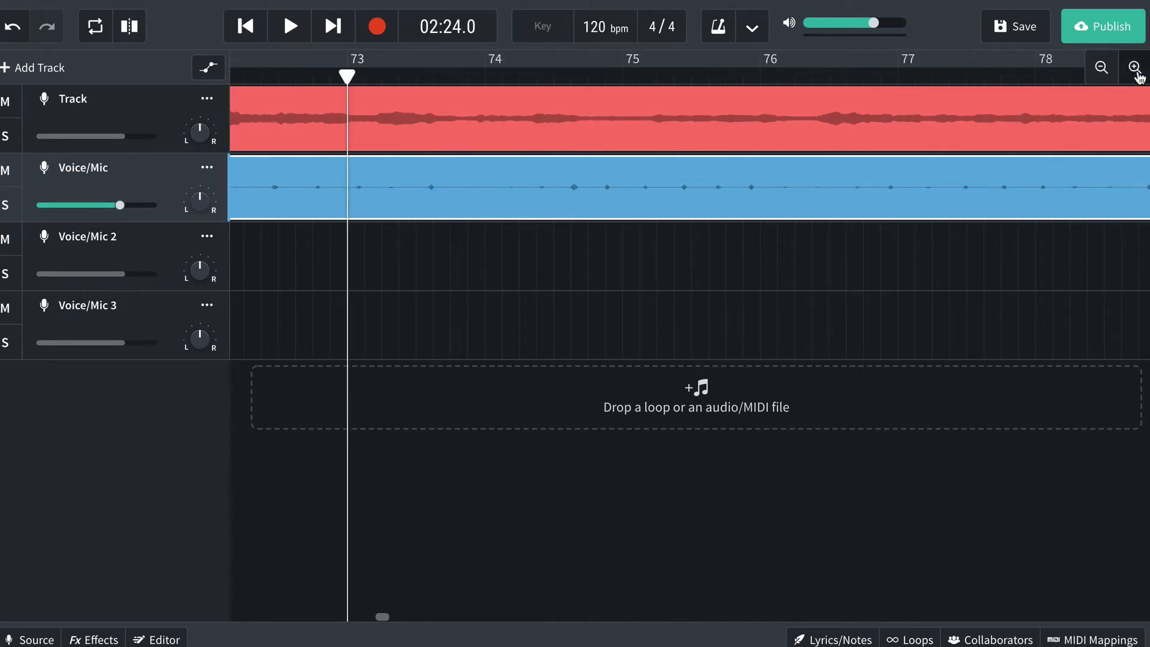
{"action": "key", "text": "space"}
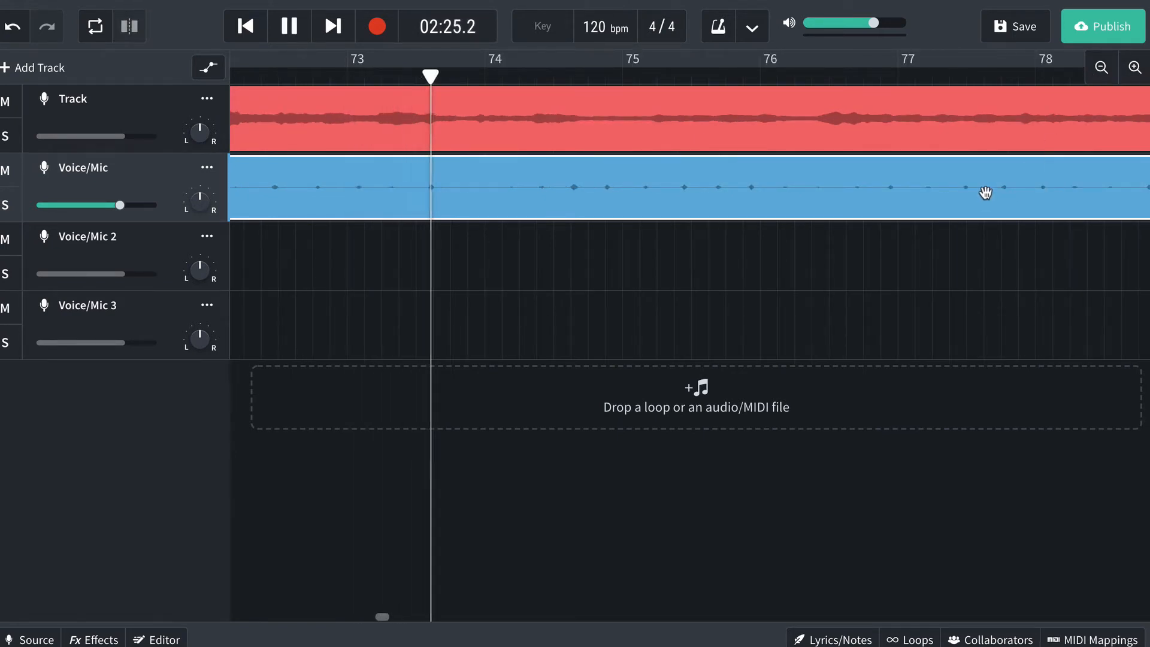
{"action": "key", "text": "space"}
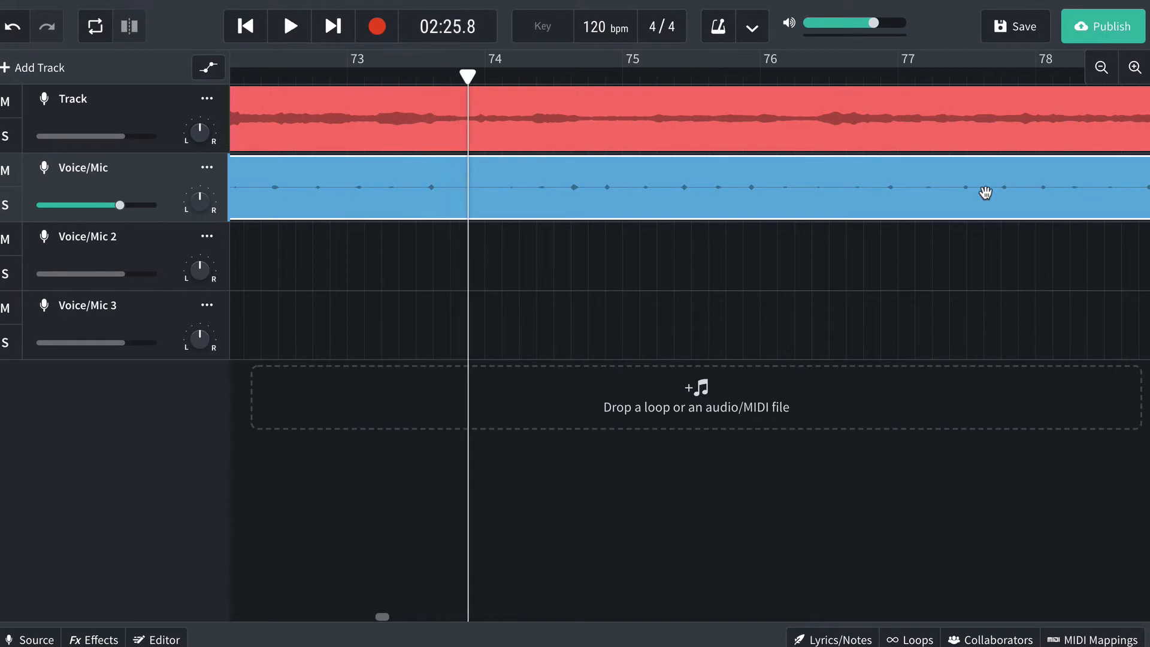
- Locate the cut point by ear, set the playhead to 02:25.1, and split the imported recording on Track there
{"action": "key", "text": "space"}
{"action": "left_click", "coordinate": [423, 75]}
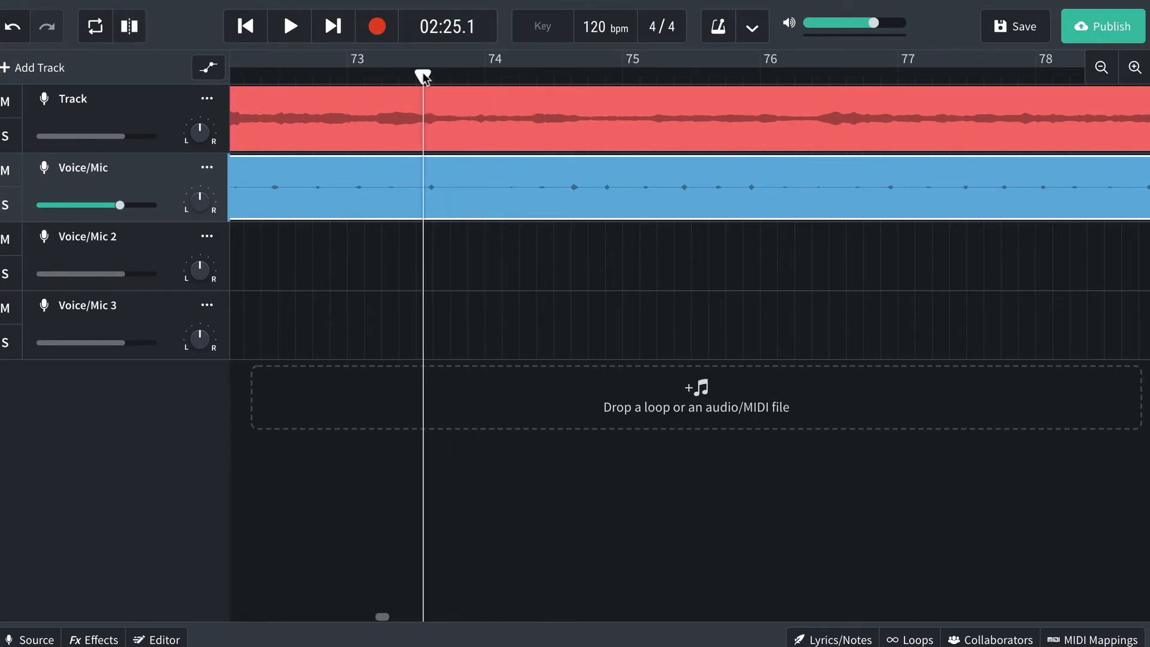
{"action": "key", "text": "space"}
{"action": "key", "text": "space"}
{"action": "left_click", "coordinate": [423, 73]}
{"action": "left_click", "coordinate": [416, 146]}
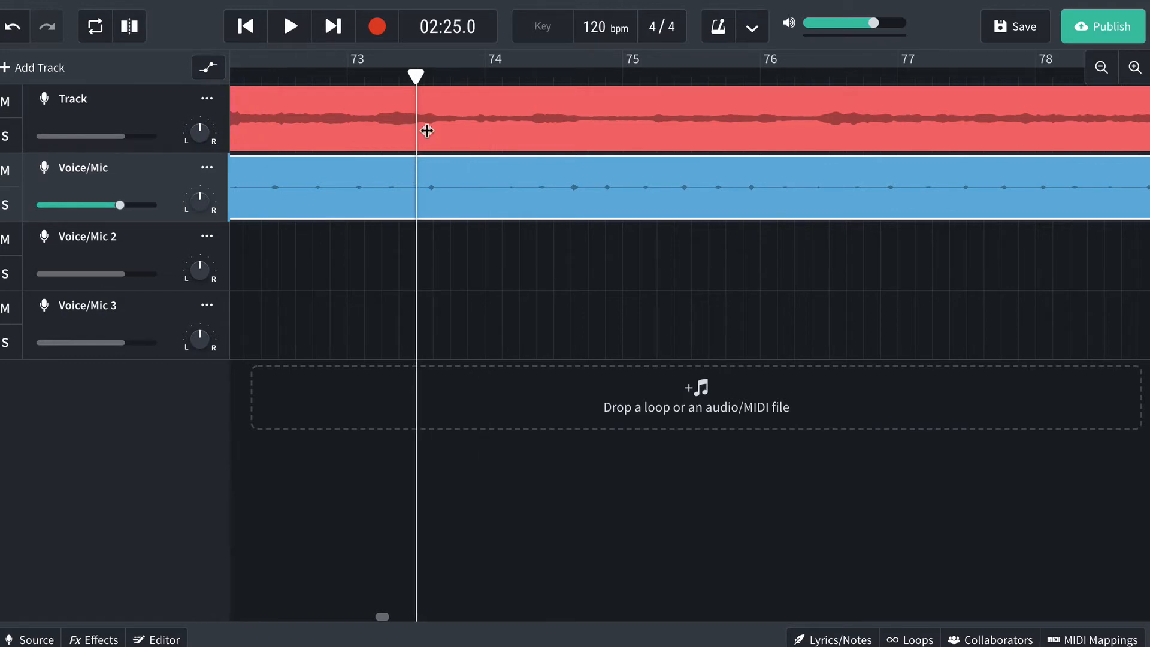
{"action": "left_click", "coordinate": [421, 72]}
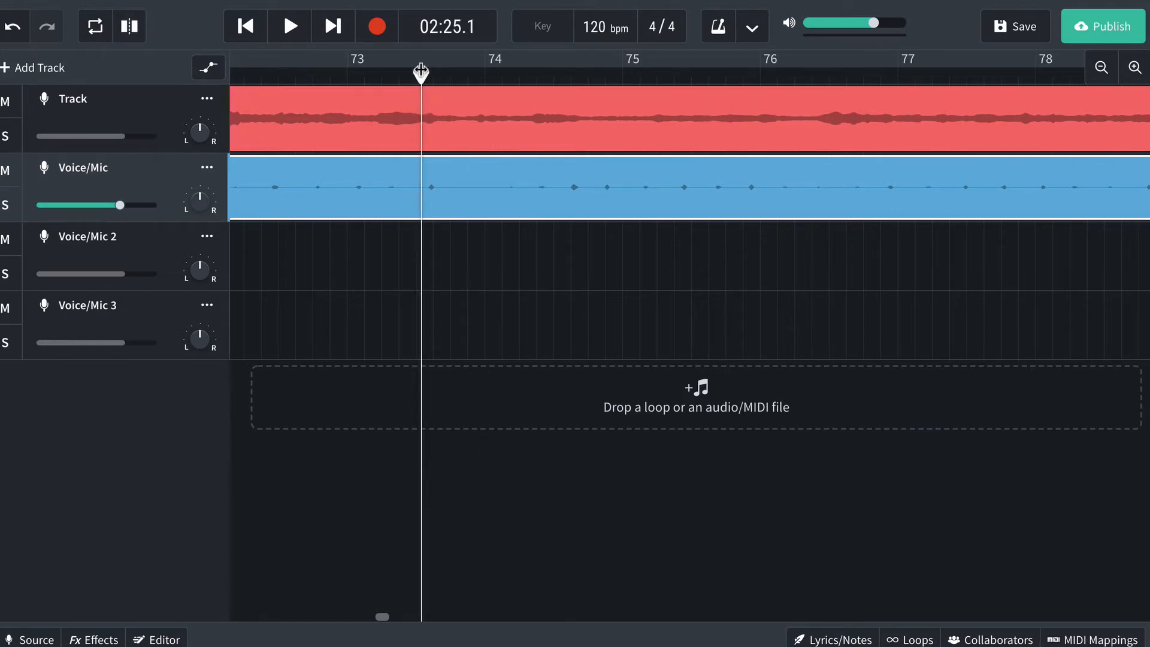
{"action": "left_click", "coordinate": [436, 118]}
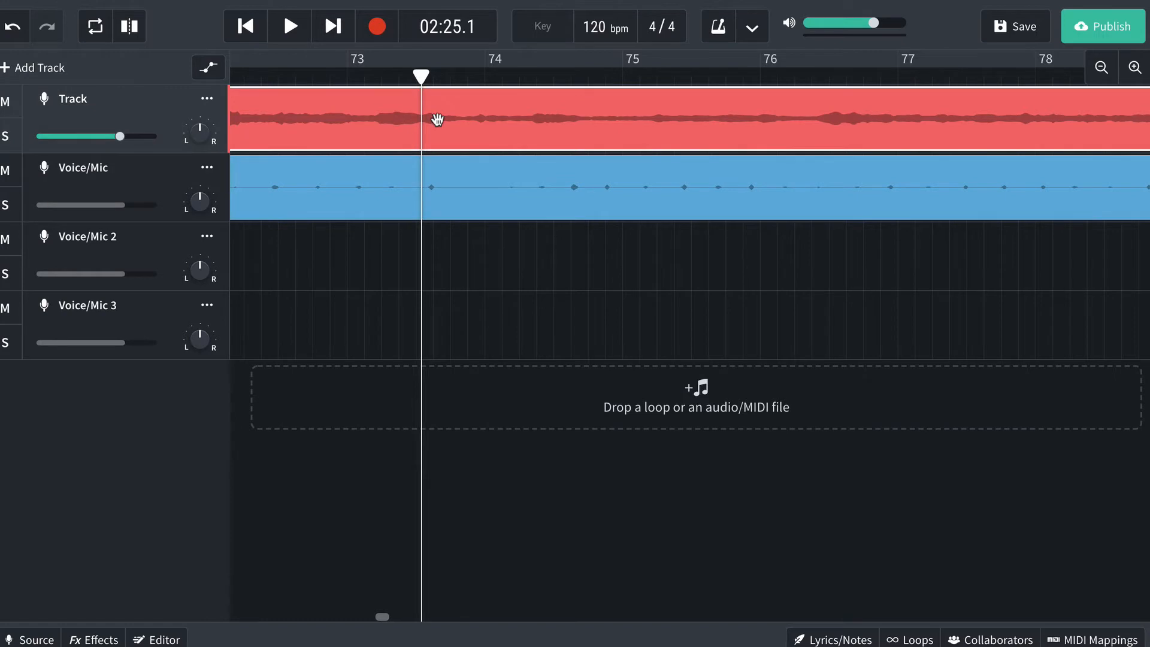
{"action": "left_click", "coordinate": [132, 24]}
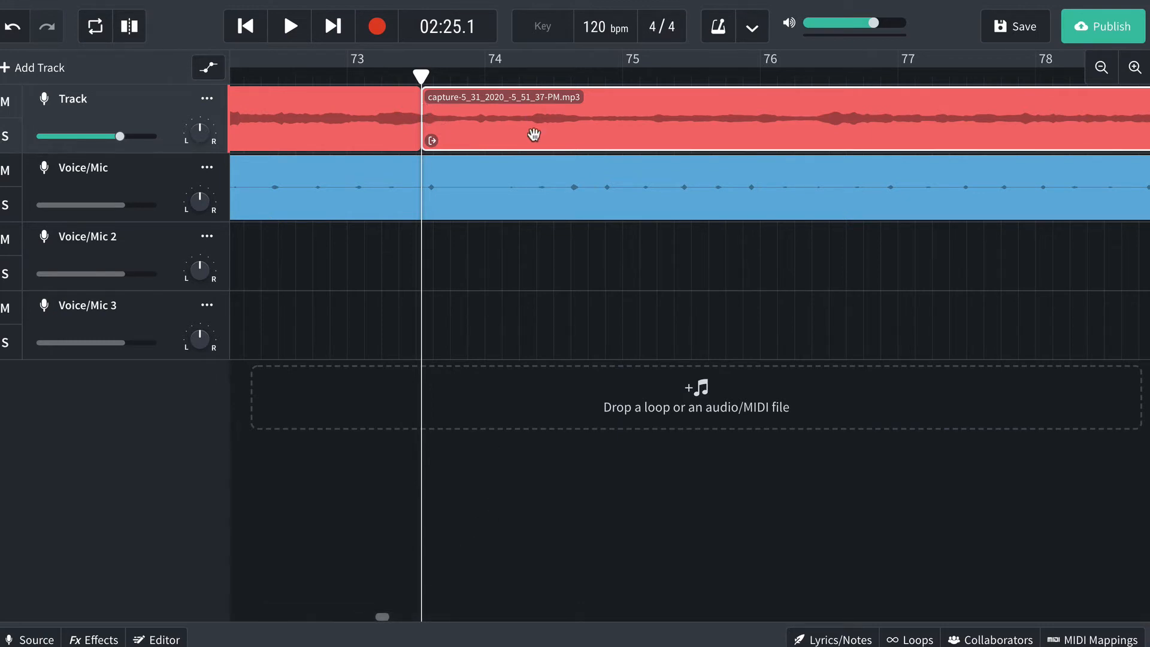
- Find the second-time passage of the imported recording and play it from about bar 141 to 04:51.4
{"action": "scroll", "coordinate": [464, 244], "scroll_direction": "right", "scroll_amount": 15}
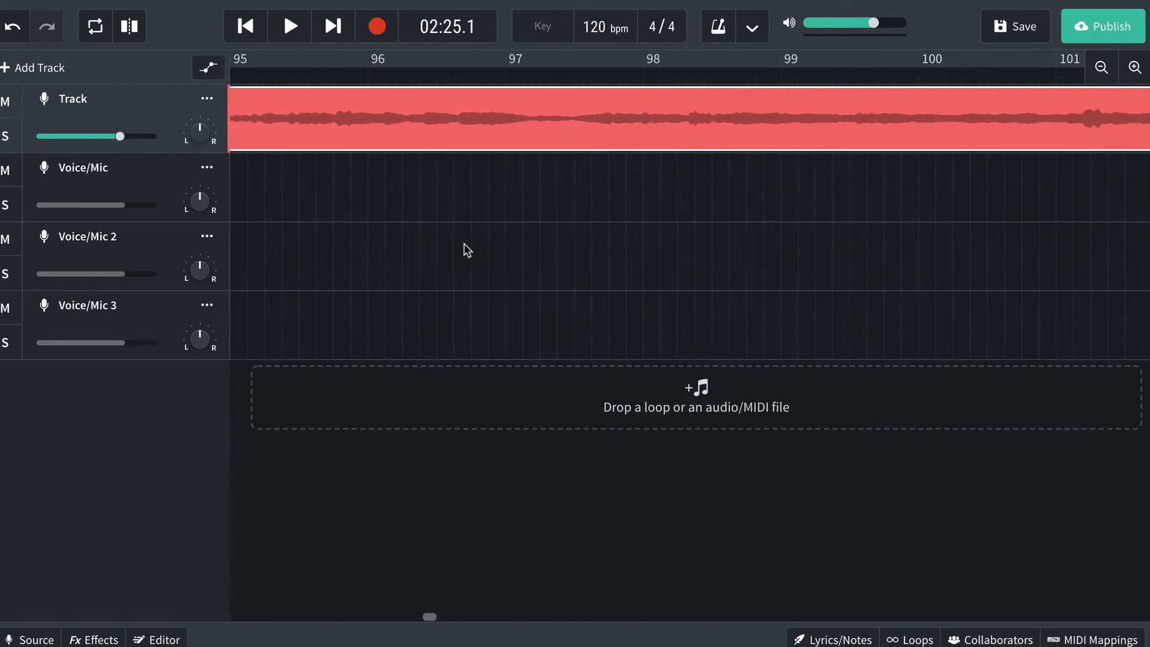
{"action": "scroll", "coordinate": [464, 243], "scroll_direction": "right", "scroll_amount": 10}
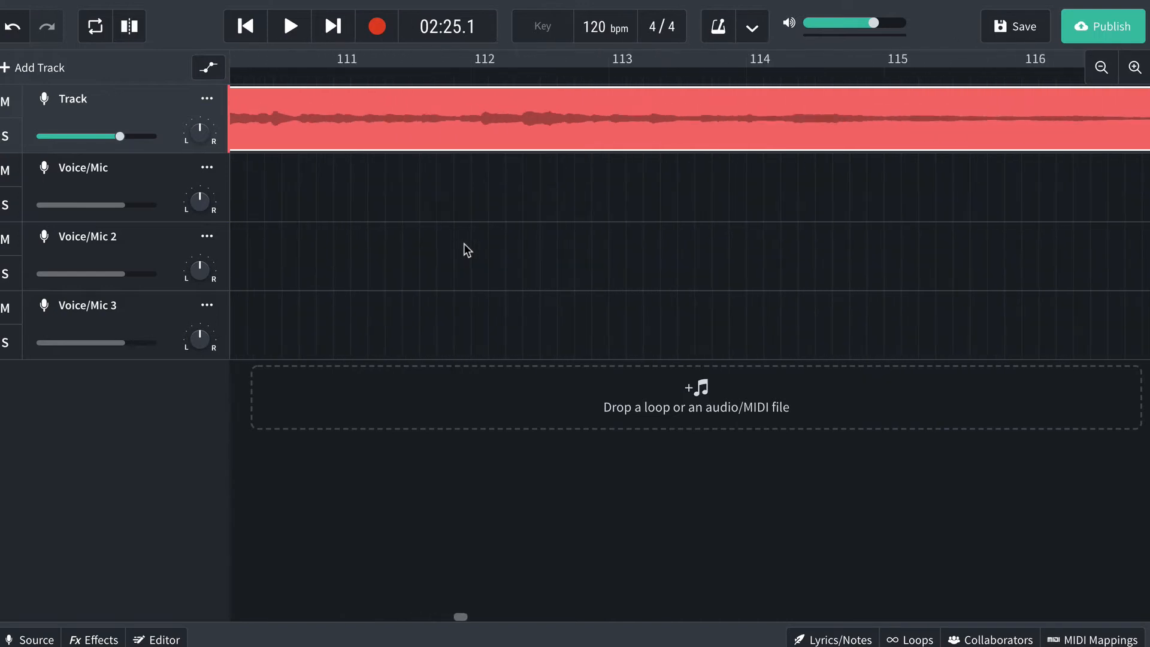
{"action": "scroll", "coordinate": [463, 243], "scroll_direction": "right", "scroll_amount": 14}
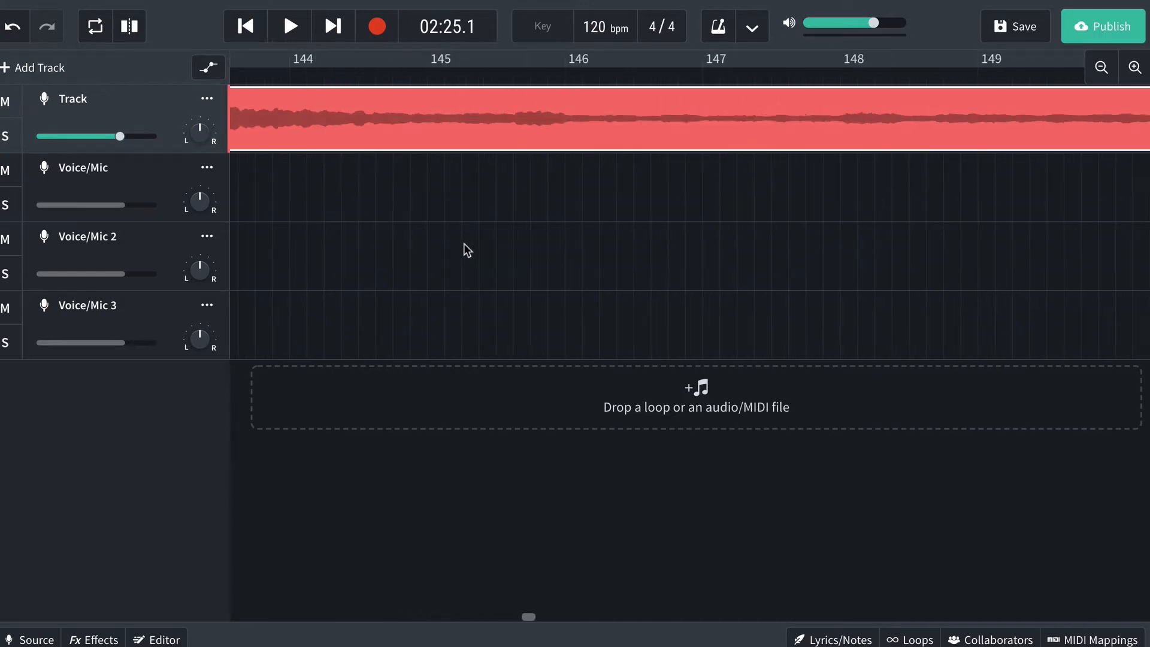
{"action": "scroll", "coordinate": [464, 244], "scroll_direction": "left", "scroll_amount": 2}
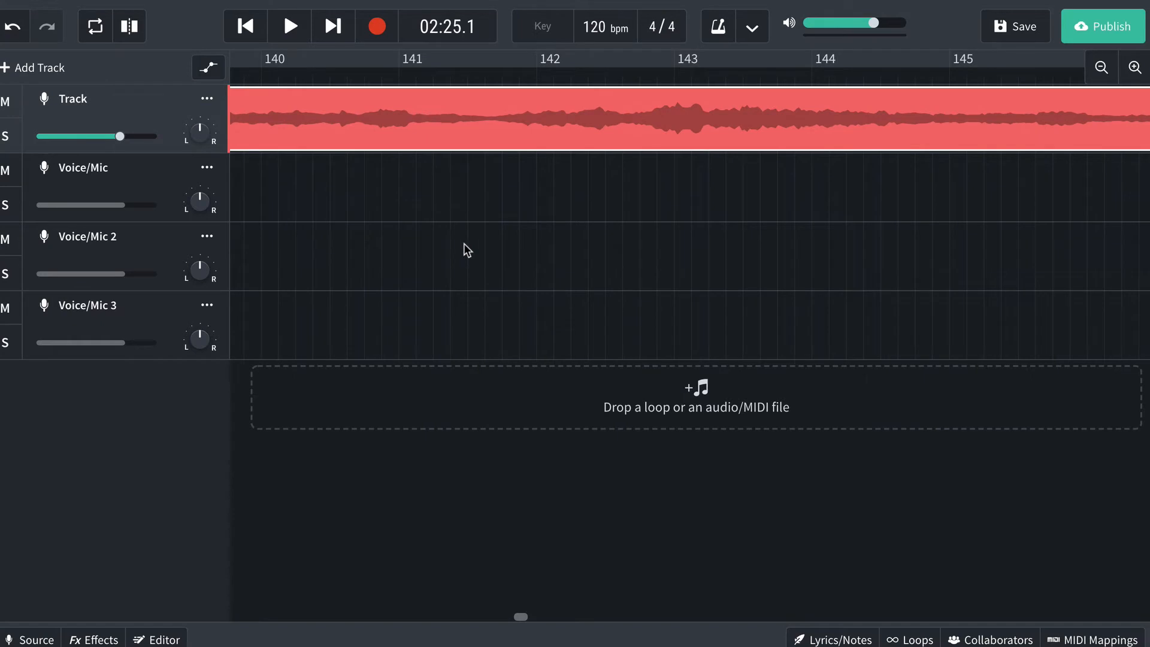
{"action": "left_click", "coordinate": [347, 69]}
{"action": "key", "text": "space"}
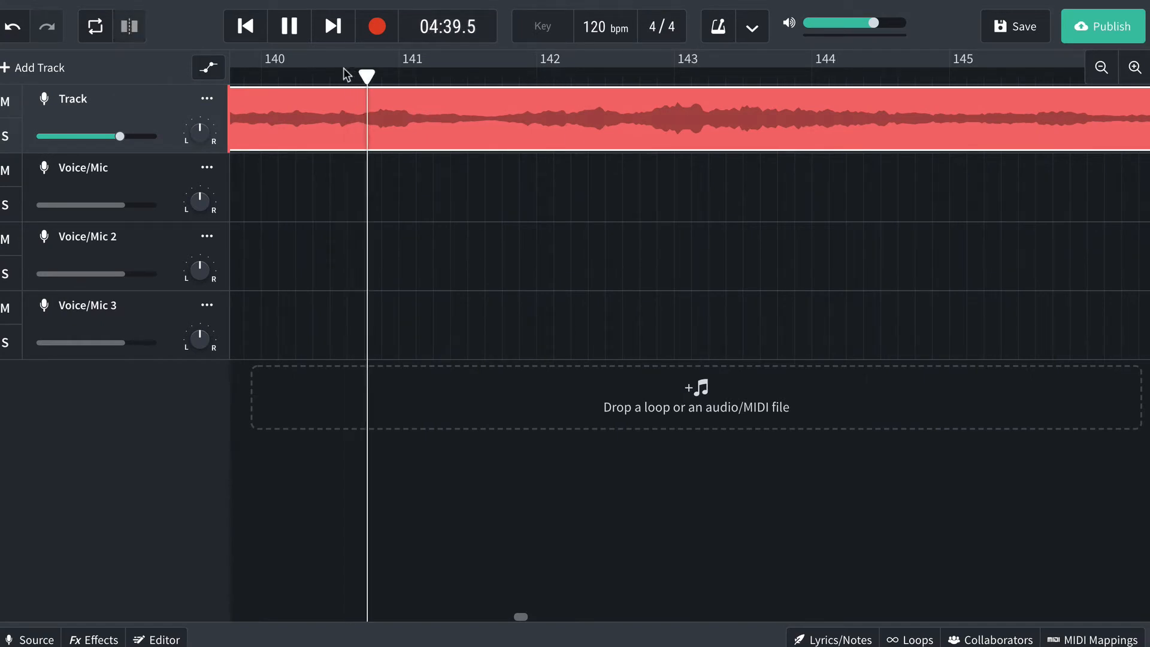
{"action": "scroll", "coordinate": [450, 221], "scroll_direction": "left", "scroll_amount": 1}
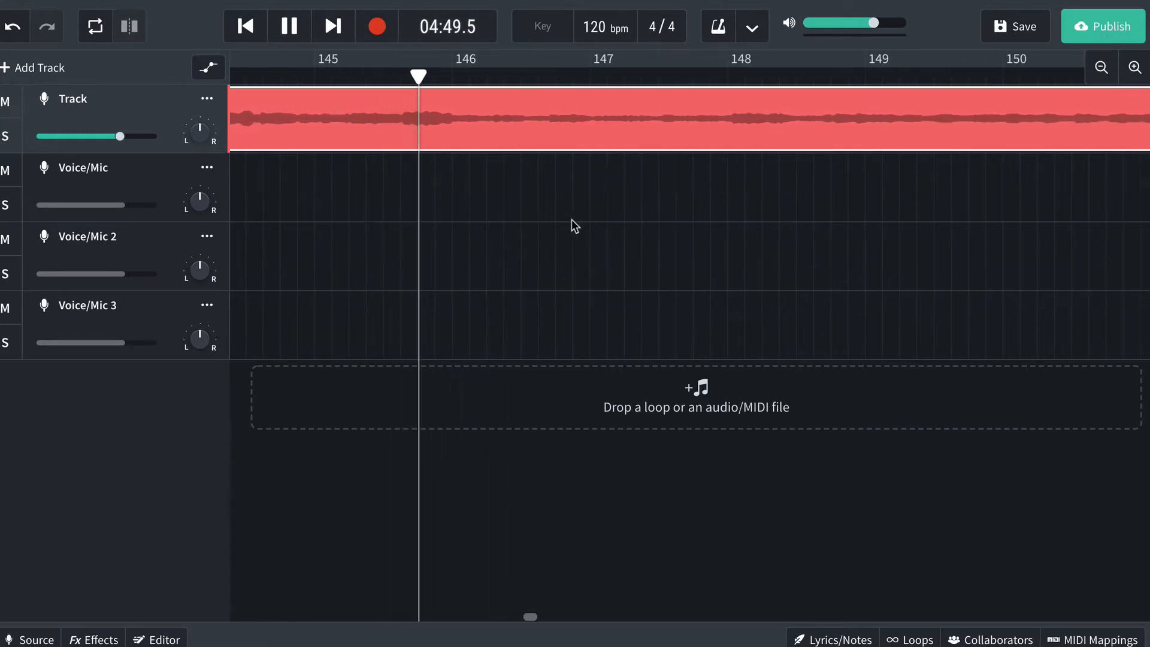
{"action": "key", "text": "space"}
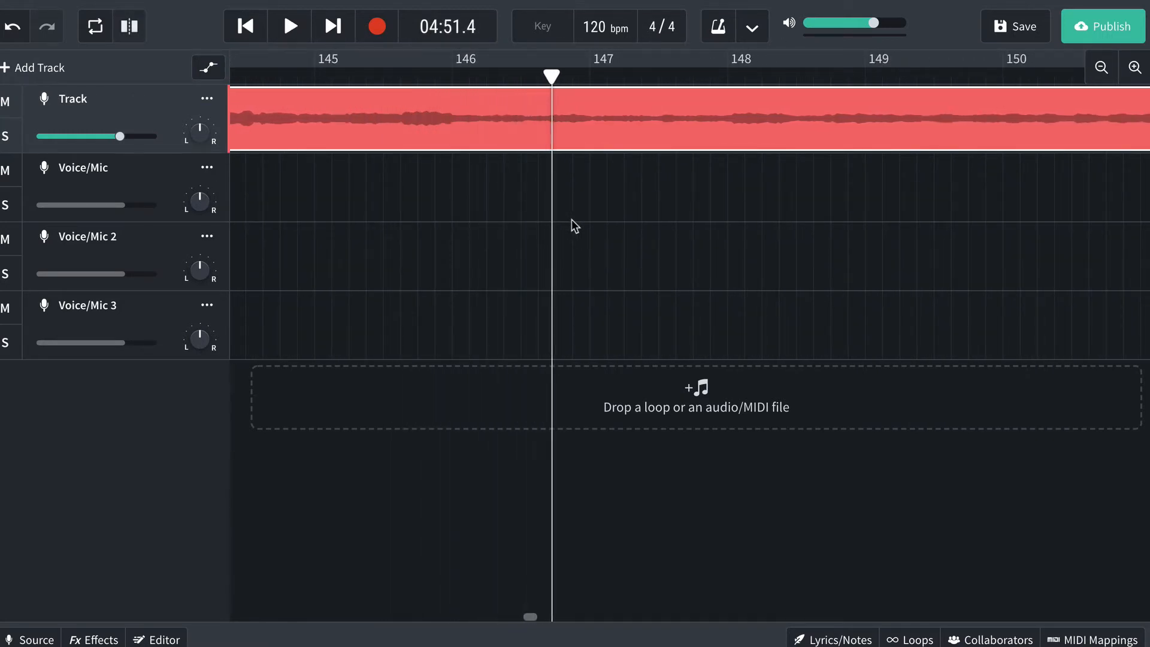
- Replay short passages of the recording around 04:49.8 to narrow down the second cut point
{"action": "left_click_drag", "start_coordinate": [419, 76], "coordinate": [441, 76]}
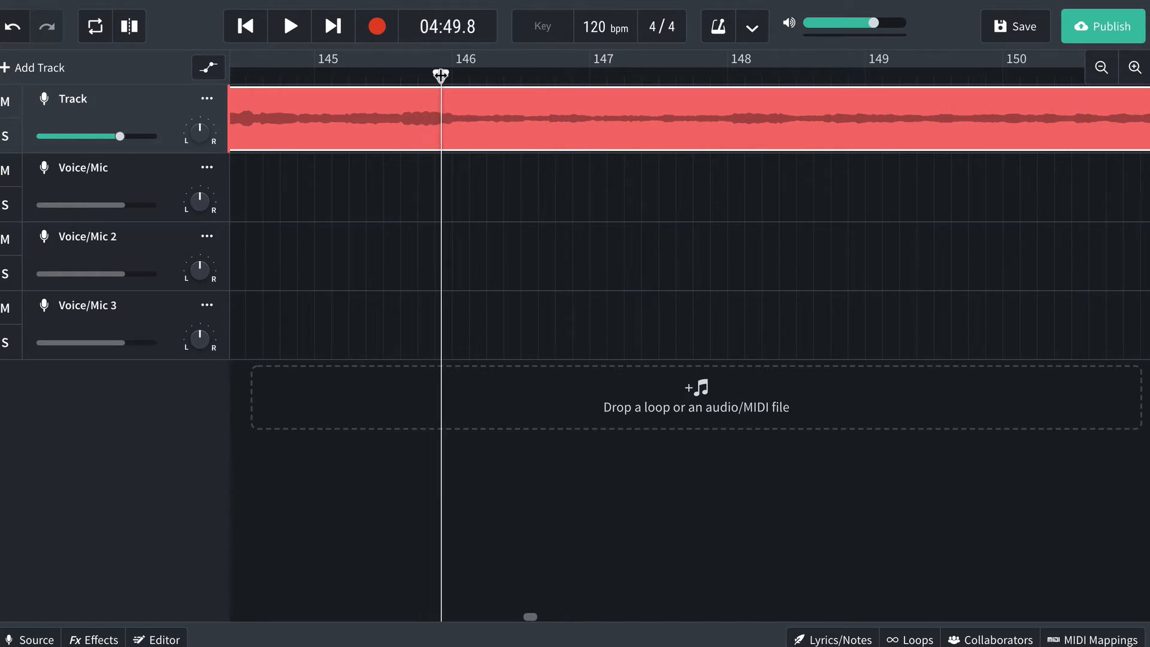
{"action": "key", "text": "space"}
{"action": "key", "text": "space"}
{"action": "key", "text": "space"}
{"action": "key", "text": "space"}
{"action": "left_click_drag", "start_coordinate": [441, 76], "coordinate": [400, 76]}
{"action": "key", "text": "space"}
{"action": "key", "text": "space"}
{"action": "key", "text": "space"}
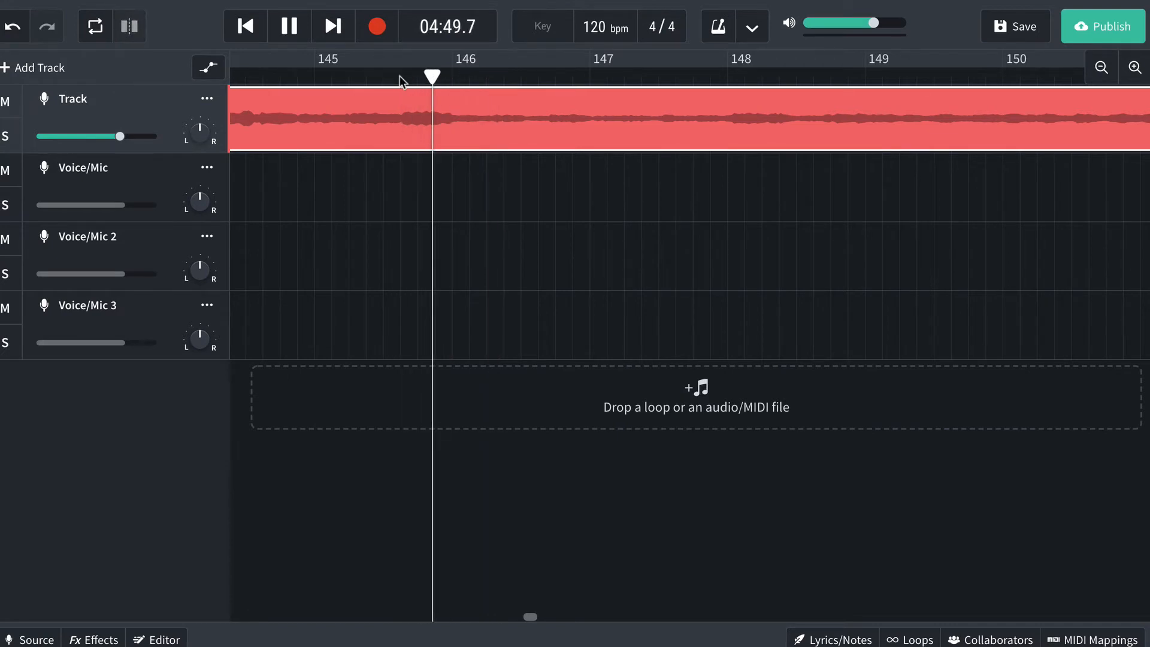
{"action": "key", "text": "space"}
- Fine-tune the second cut point by ear, set the playhead to 04:50.0, and split the recording on Track there
{"action": "left_click", "coordinate": [452, 76]}
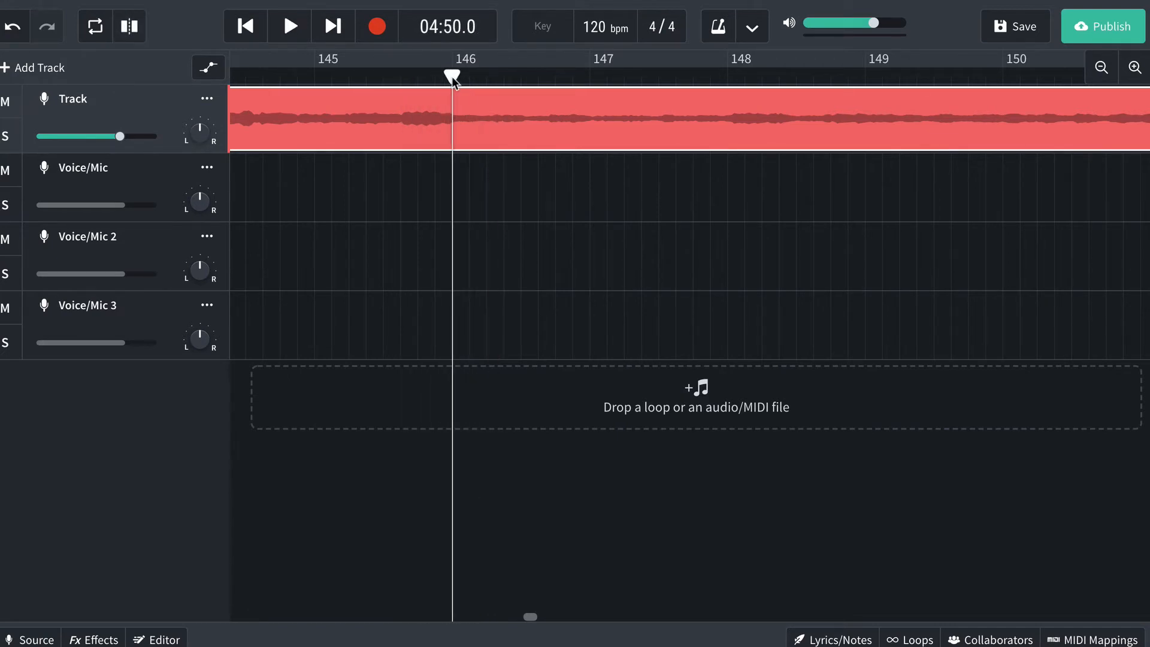
{"action": "key", "text": "space"}
{"action": "key", "text": "space"}
{"action": "left_click", "coordinate": [444, 75]}
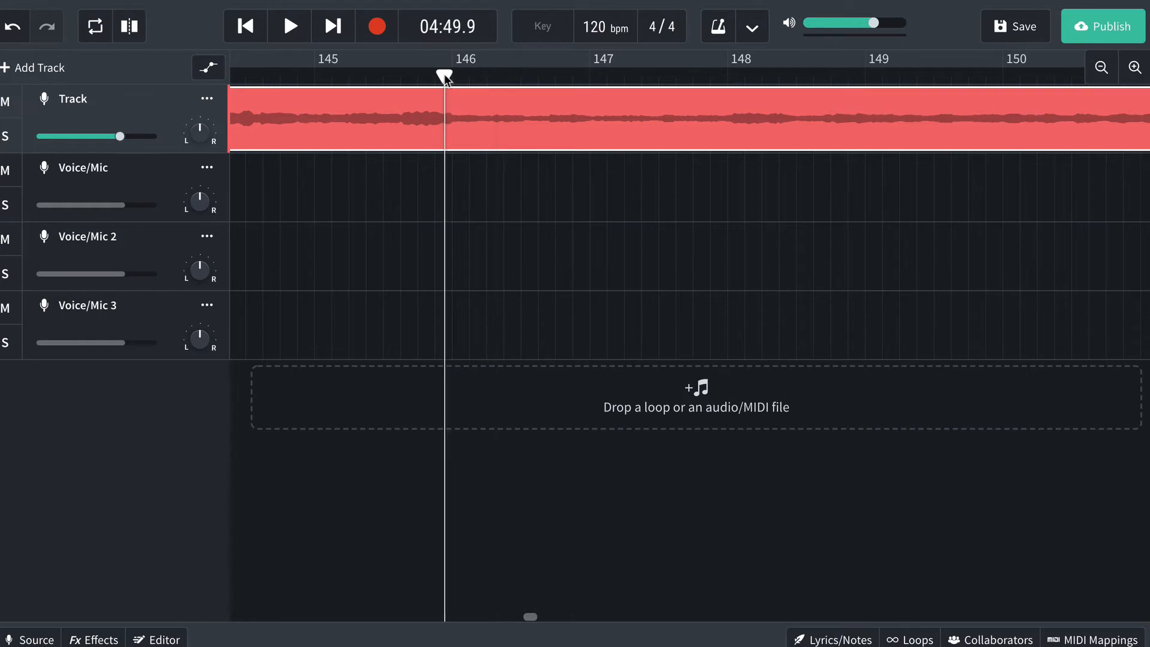
{"action": "left_click_drag", "start_coordinate": [445, 75], "coordinate": [447, 75]}
{"action": "key", "text": "space"}
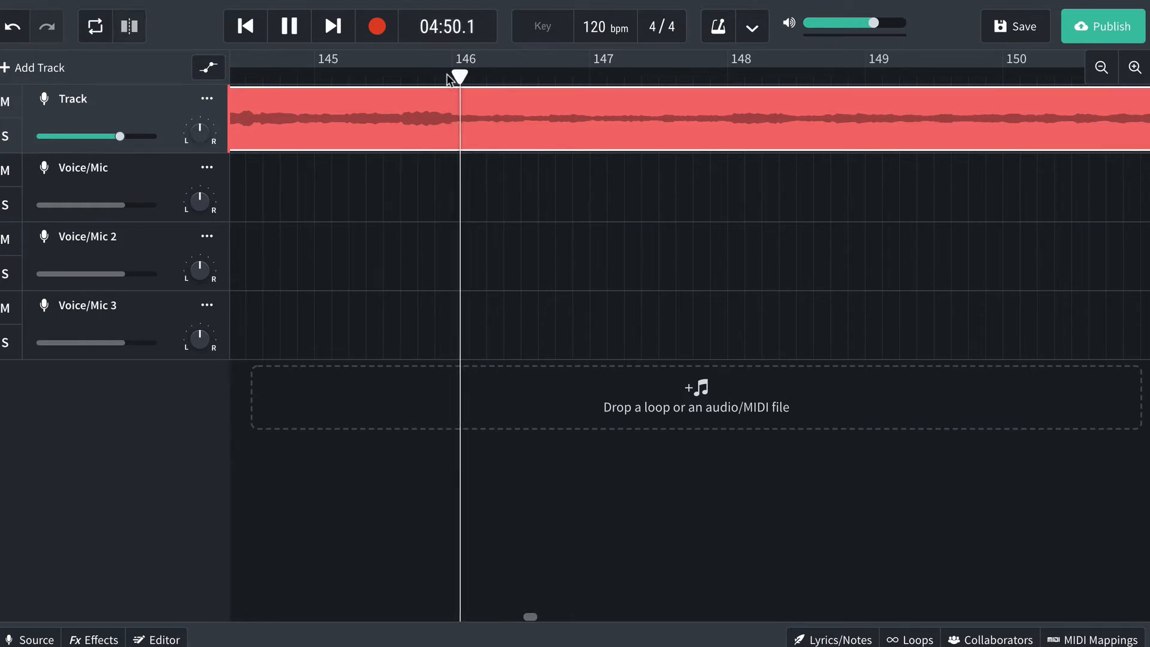
{"action": "key", "text": "space"}
{"action": "left_click", "coordinate": [448, 77]}
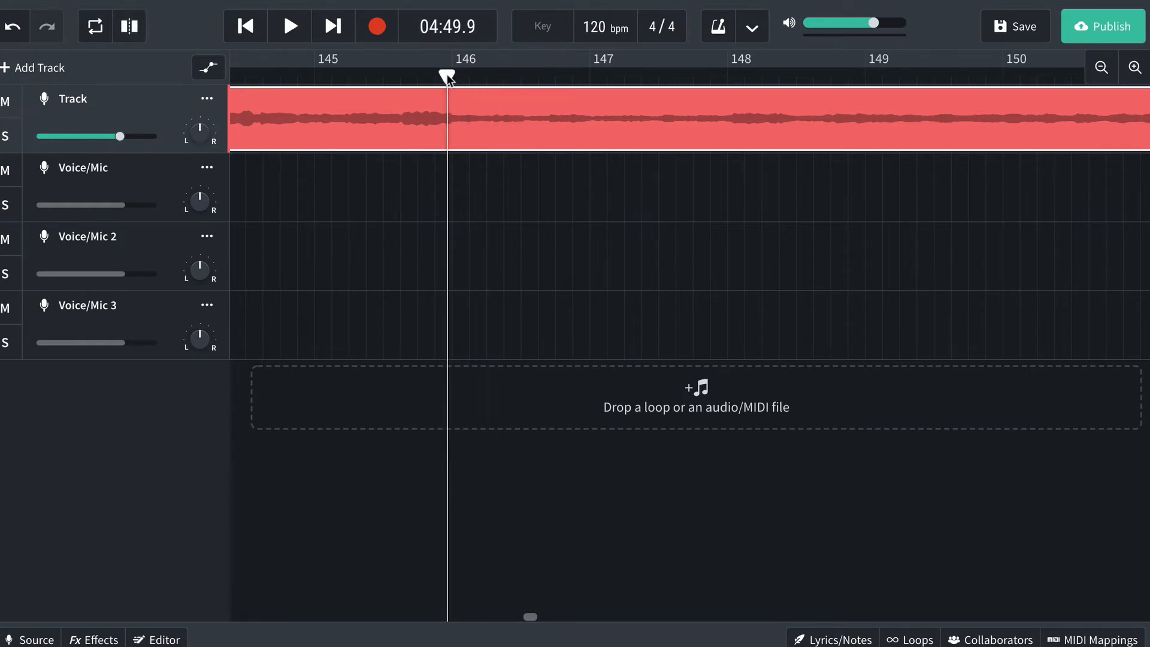
{"action": "left_click_drag", "start_coordinate": [448, 76], "coordinate": [451, 75]}
{"action": "key", "text": "space"}
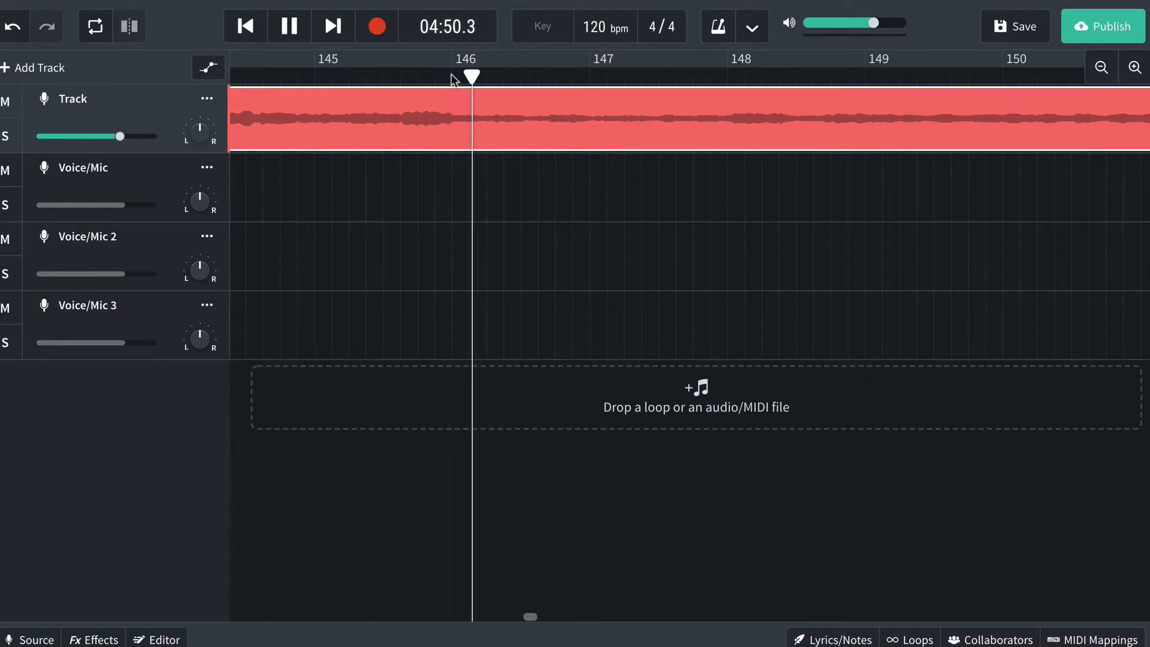
{"action": "key", "text": "space"}
{"action": "left_click", "coordinate": [452, 78]}
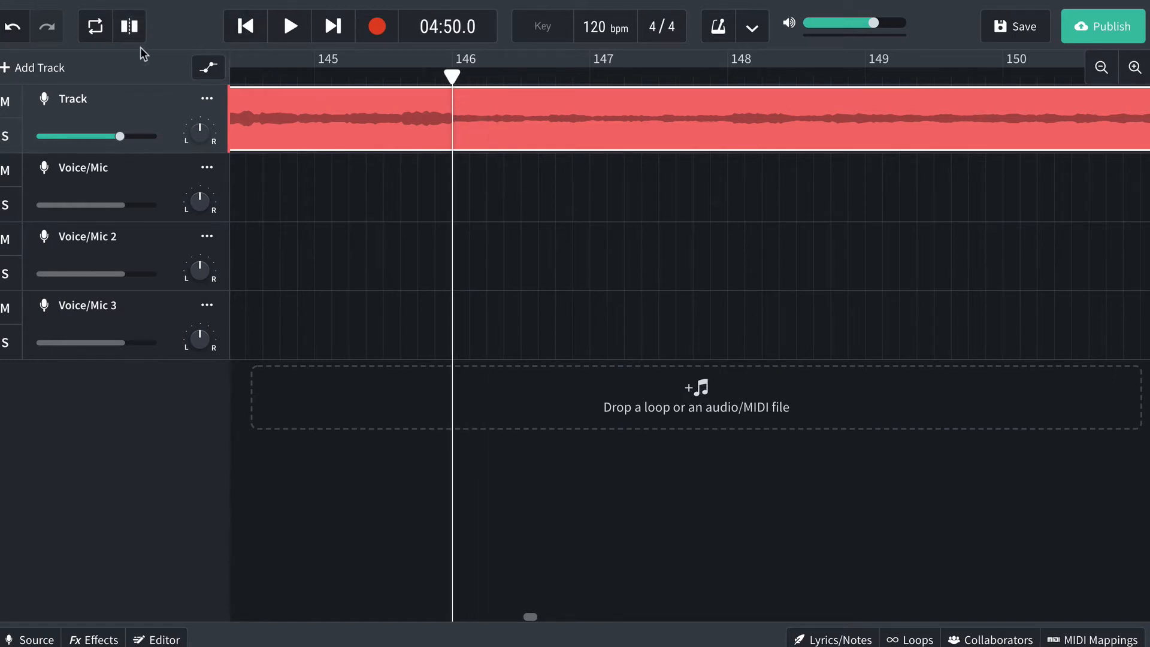
{"action": "left_click", "coordinate": [130, 30]}
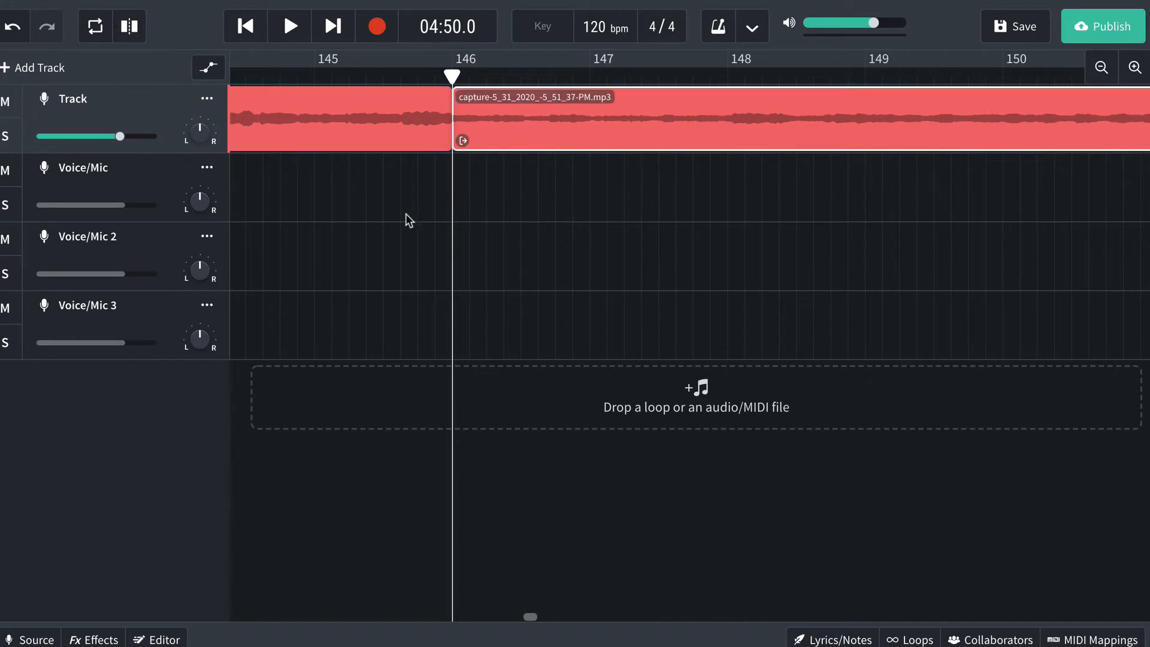
- Delete the section of the recording between 02:25.1 and 04:50.0, and move the remaining clip earlier to about bar 108
{"action": "left_click", "coordinate": [387, 118]}
{"action": "key", "text": "Delete"}
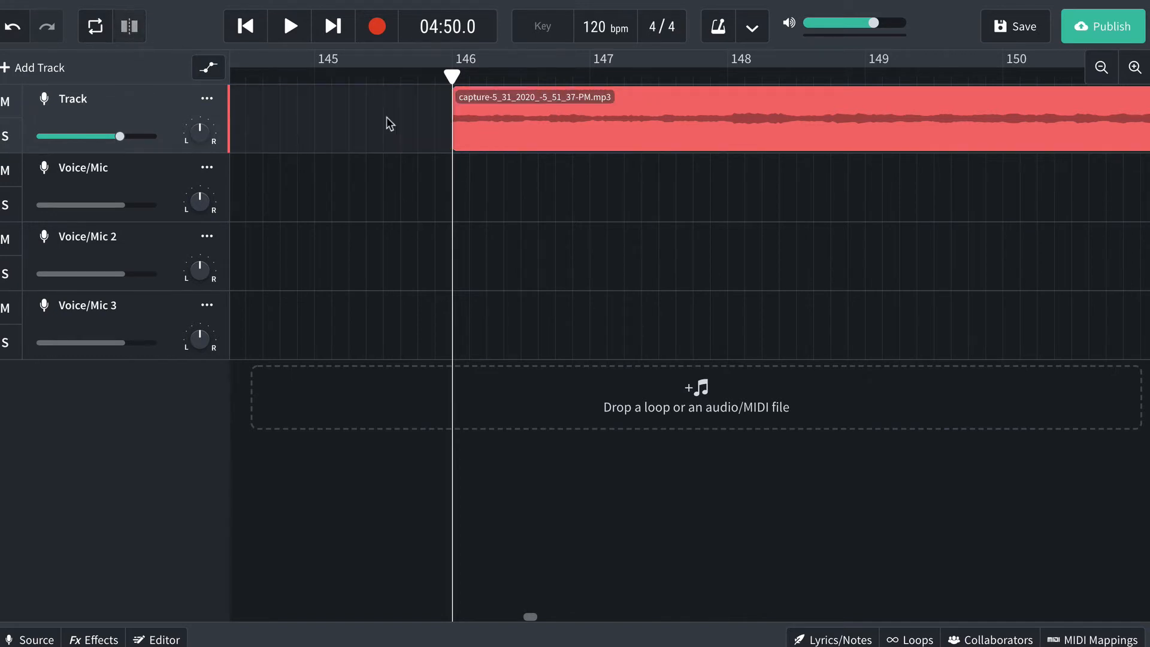
{"action": "scroll", "coordinate": [436, 258], "scroll_direction": "left", "scroll_amount": 2}
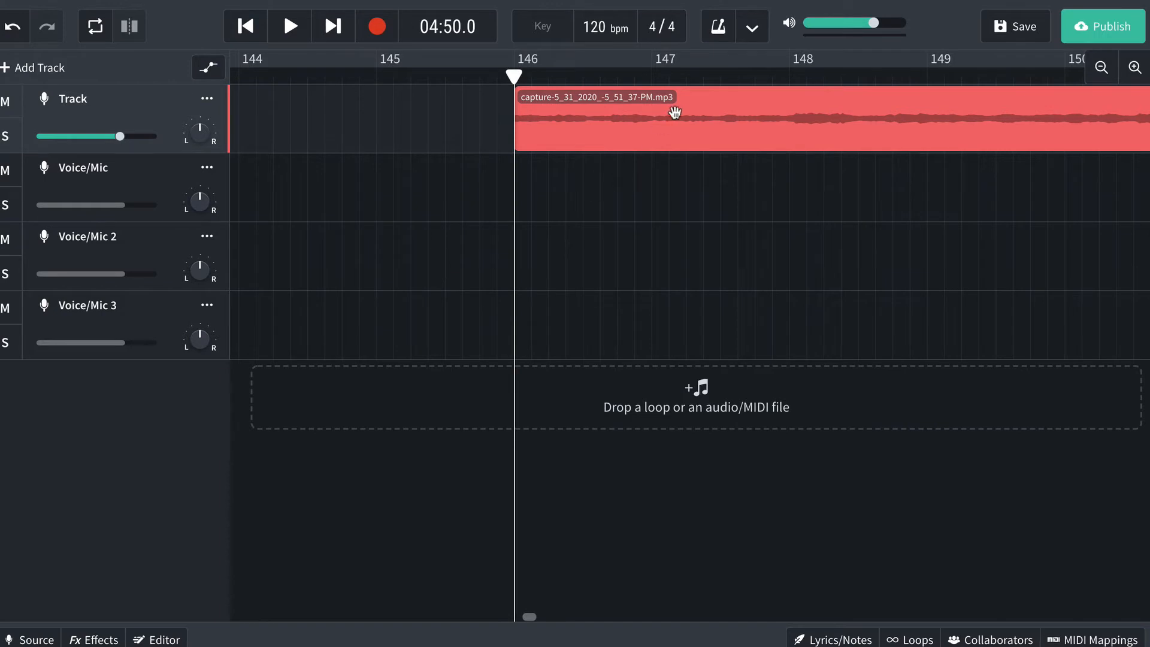
{"action": "left_click_drag", "start_coordinate": [526, 136], "coordinate": [513, 109]}
{"action": "scroll", "coordinate": [809, 242], "scroll_direction": "left", "scroll_amount": 3}
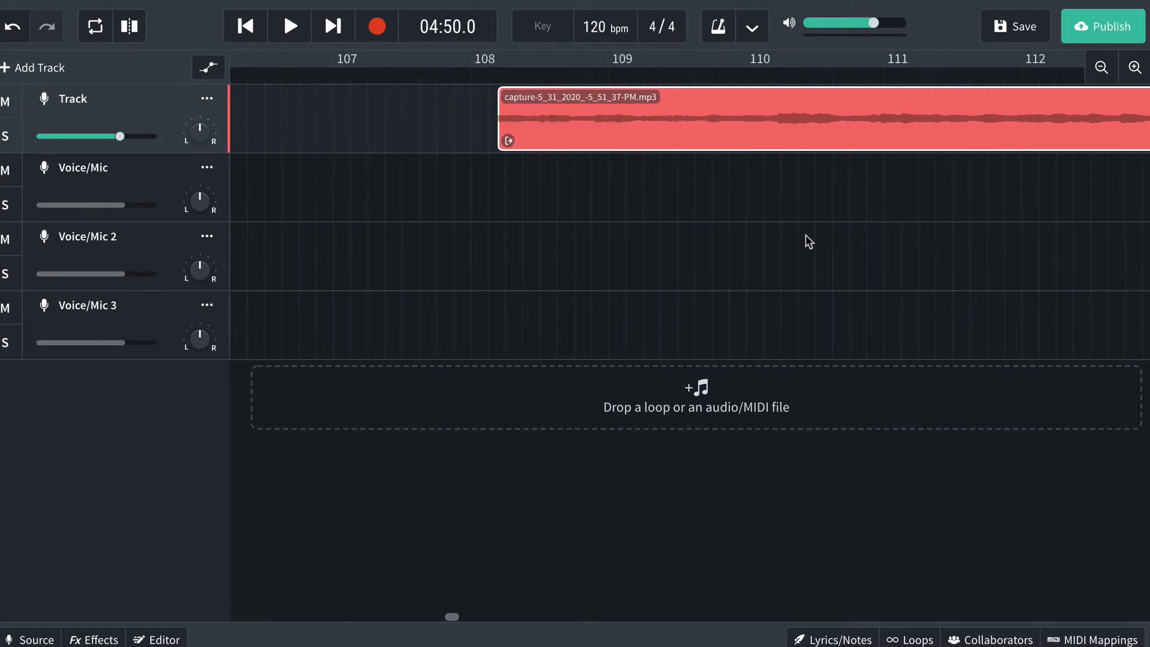
- Cut the remaining clip and paste it on Track at about 02:25.1, at the end of the first clip
{"action": "scroll", "coordinate": [806, 234], "scroll_direction": "left", "scroll_amount": 4}
{"action": "key", "text": "Delete"}
{"action": "scroll", "coordinate": [857, 150], "scroll_direction": "left", "scroll_amount": 12}
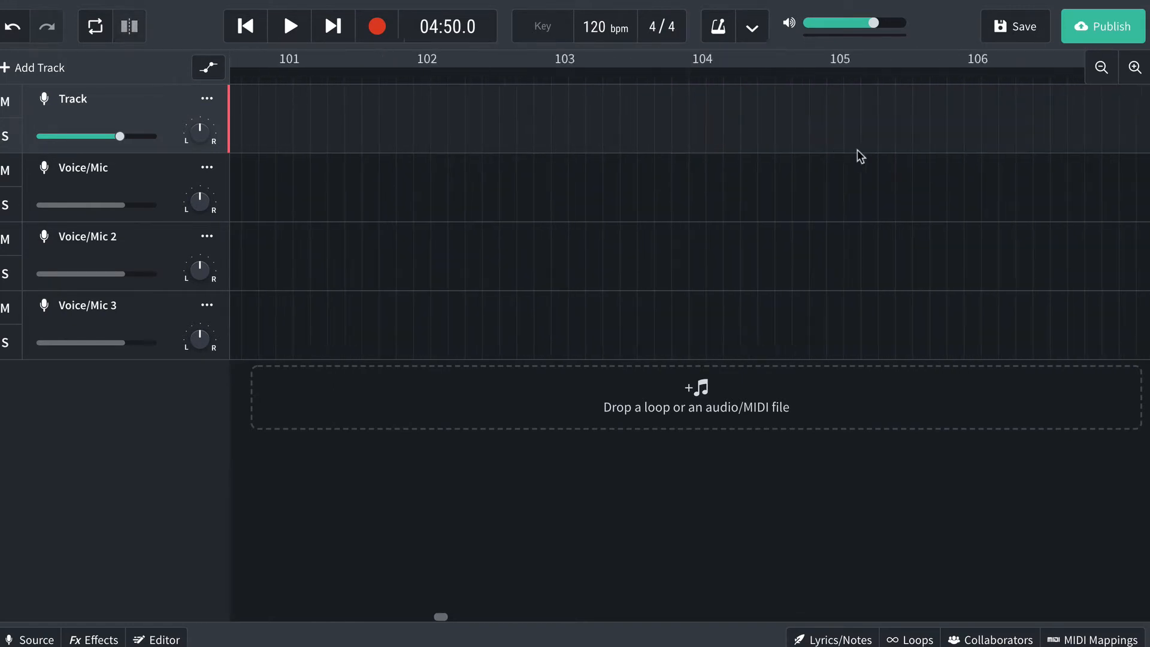
{"action": "scroll", "coordinate": [858, 150], "scroll_direction": "left", "scroll_amount": 20}
{"action": "scroll", "coordinate": [857, 150], "scroll_direction": "right", "scroll_amount": 5}
{"action": "scroll", "coordinate": [857, 149], "scroll_direction": "left", "scroll_amount": 12}
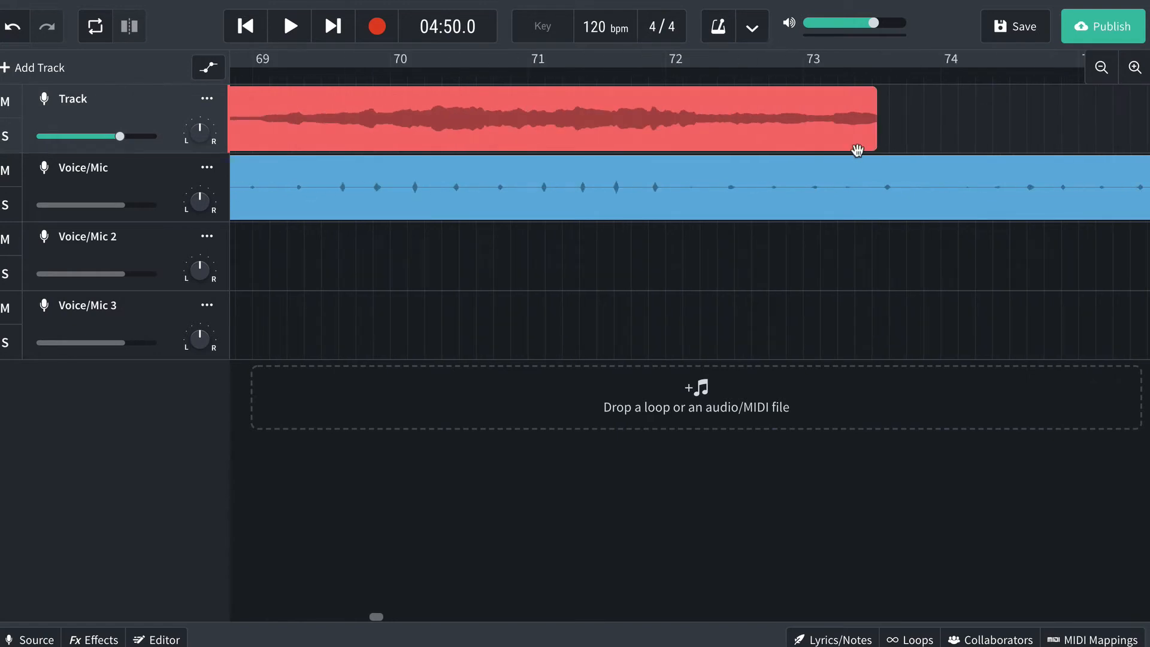
{"action": "scroll", "coordinate": [857, 150], "scroll_direction": "right", "scroll_amount": 2}
{"action": "left_click", "coordinate": [812, 75]}
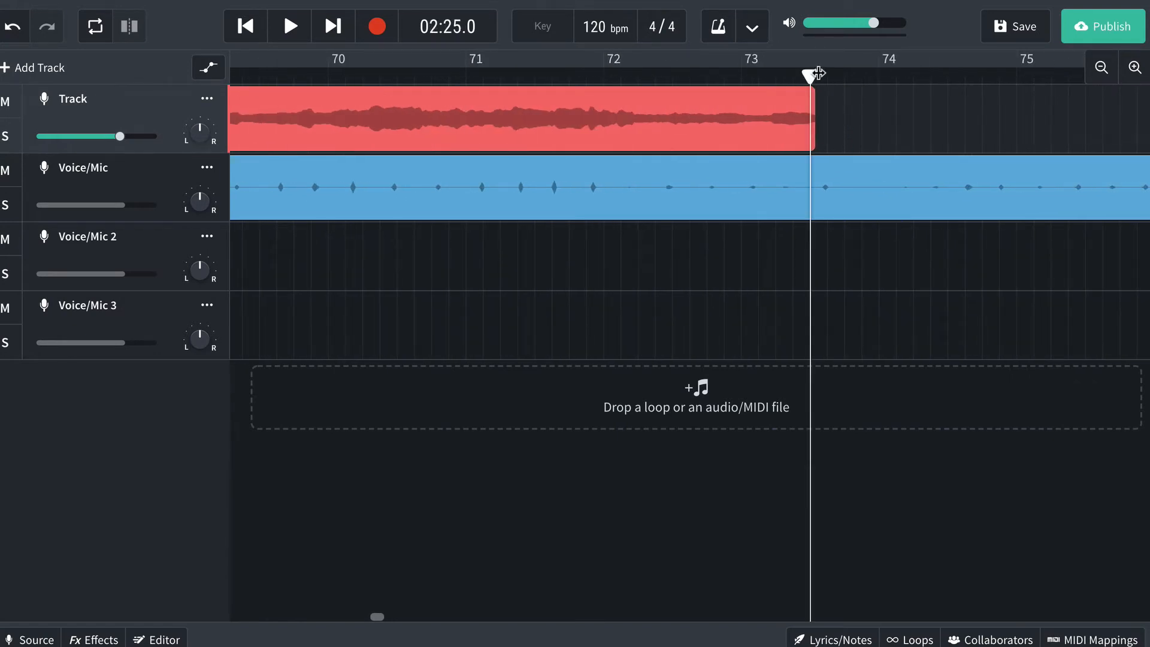
{"action": "left_click_drag", "start_coordinate": [812, 74], "coordinate": [812, 74]}
{"action": "scroll", "coordinate": [871, 248], "scroll_direction": "right", "scroll_amount": 6}
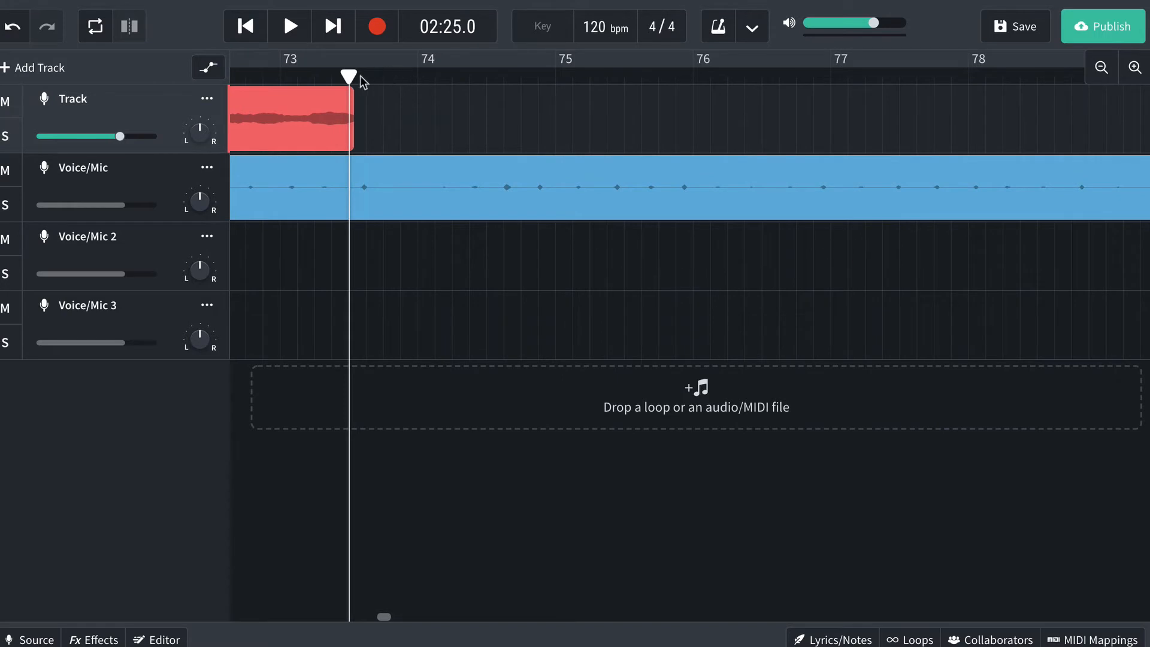
{"action": "left_click_drag", "start_coordinate": [349, 73], "coordinate": [355, 72]}
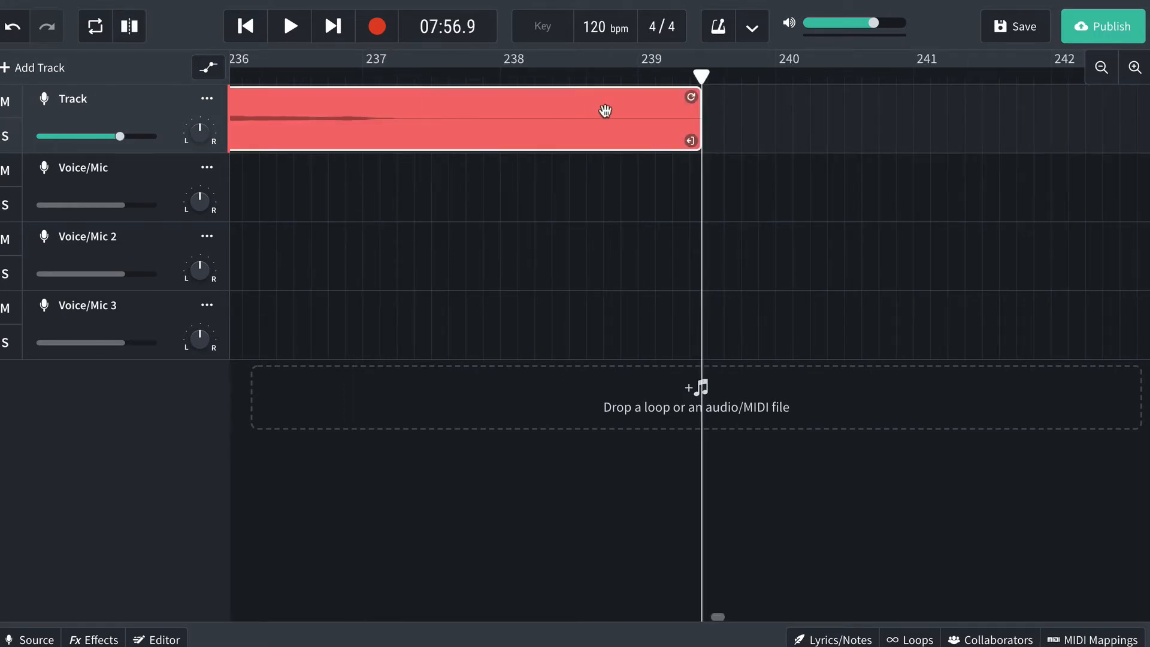
- Return to the join between the two clips on Track and play across it from 02:24.0 to 02:26.6
{"action": "scroll", "coordinate": [605, 111], "scroll_direction": "left", "scroll_amount": 20}
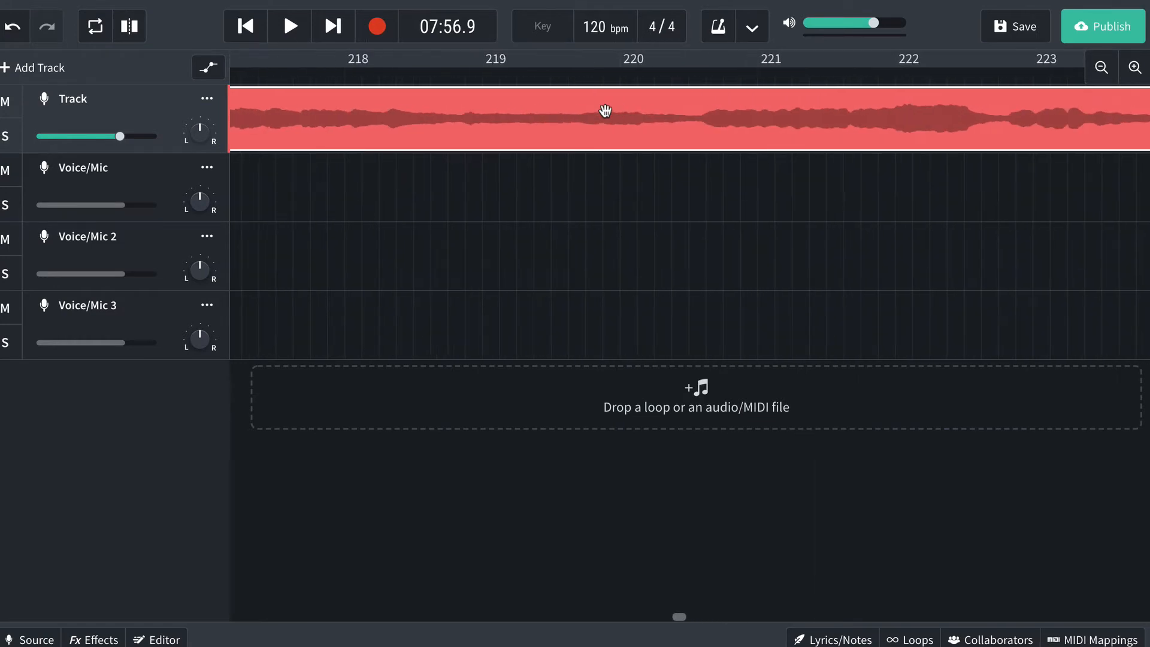
{"action": "scroll", "coordinate": [605, 111], "scroll_direction": "left", "scroll_amount": 17}
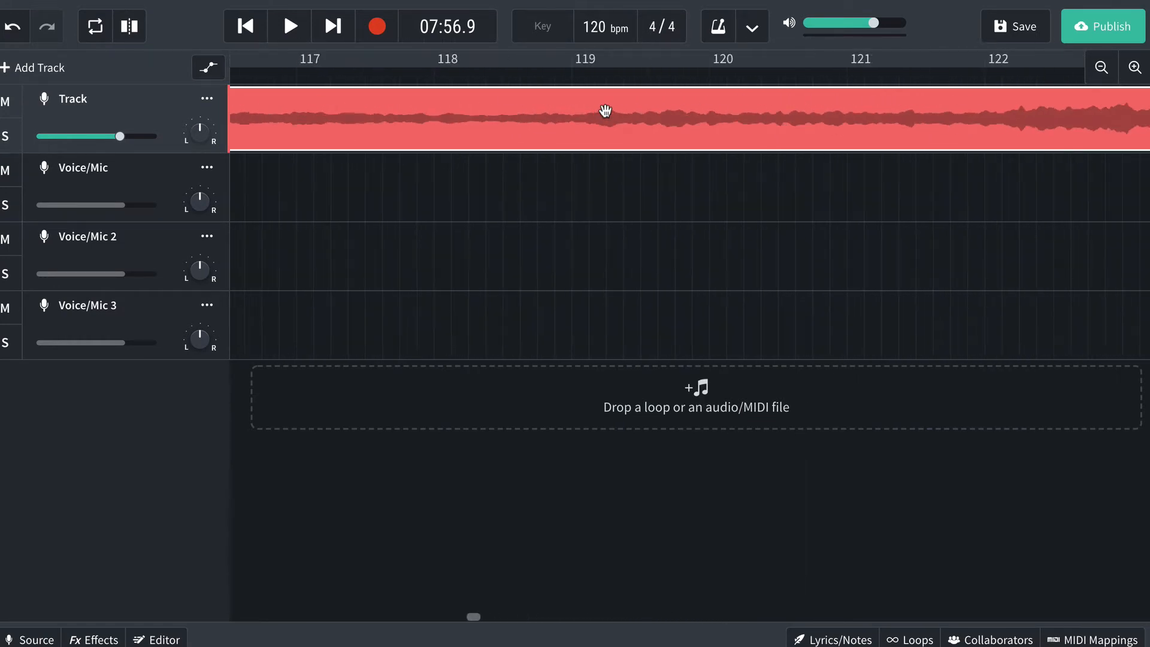
{"action": "scroll", "coordinate": [605, 111], "scroll_direction": "left", "scroll_amount": 6}
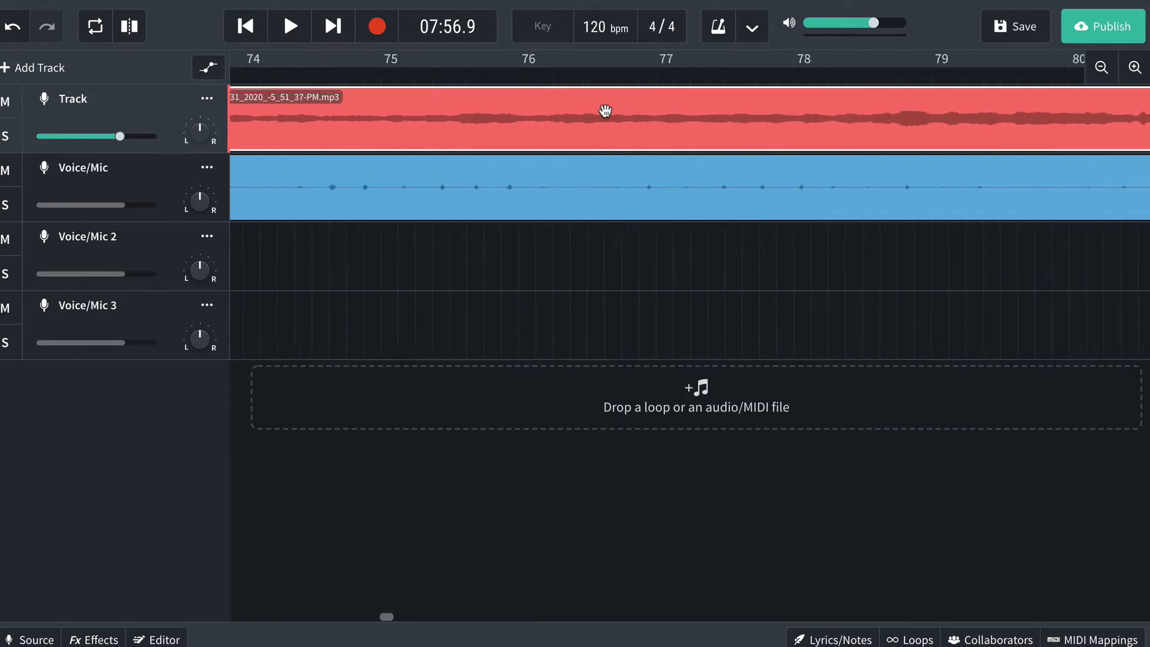
{"action": "left_click", "coordinate": [697, 73]}
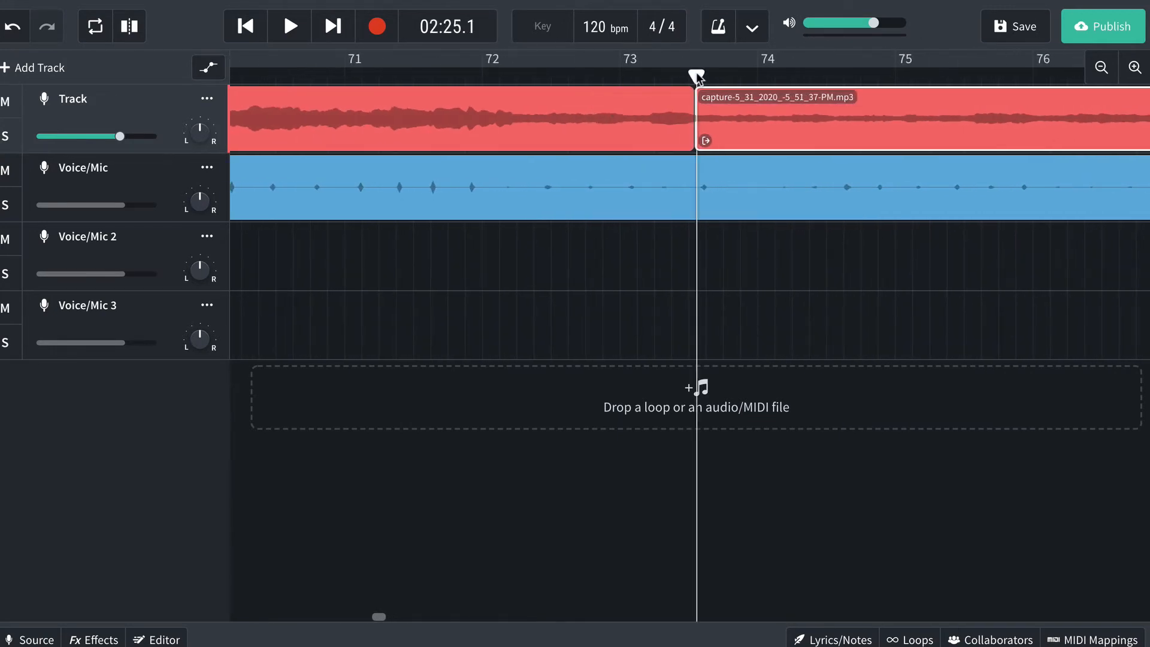
{"action": "left_click", "coordinate": [620, 73]}
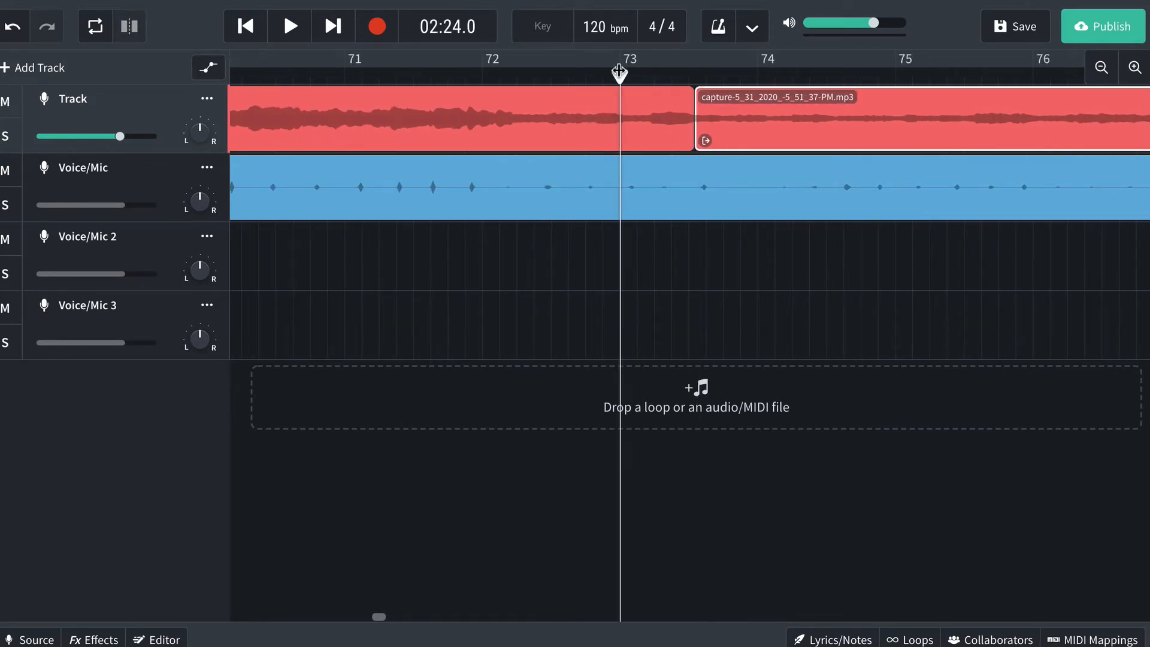
{"action": "key", "text": "space"}
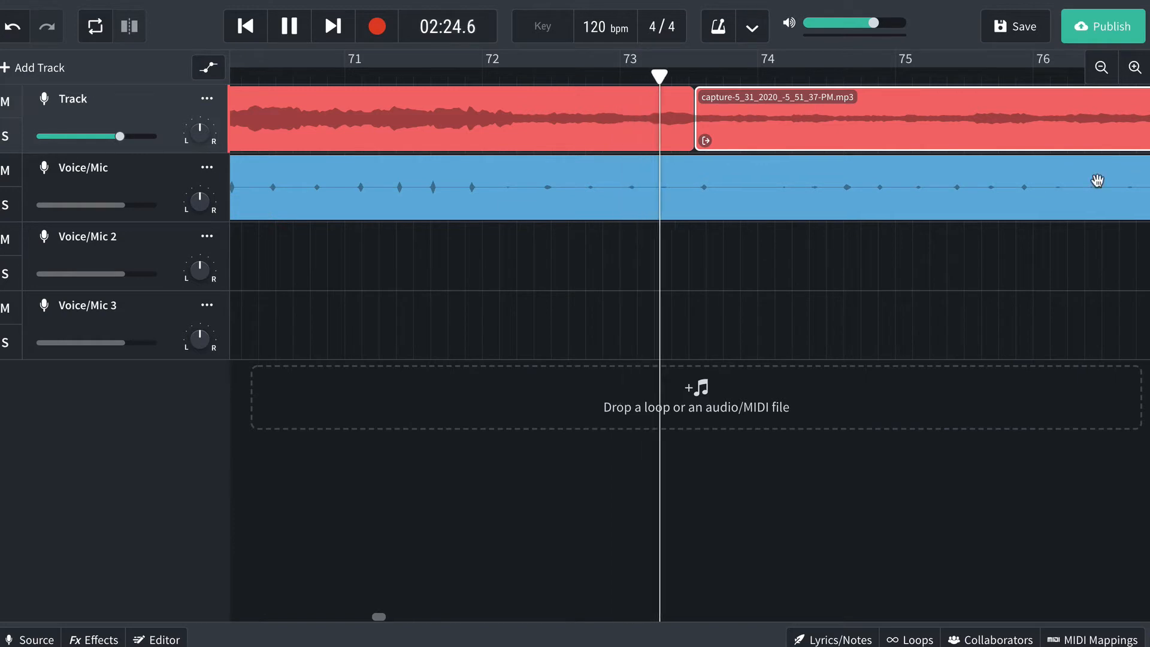
{"action": "key", "text": "space"}
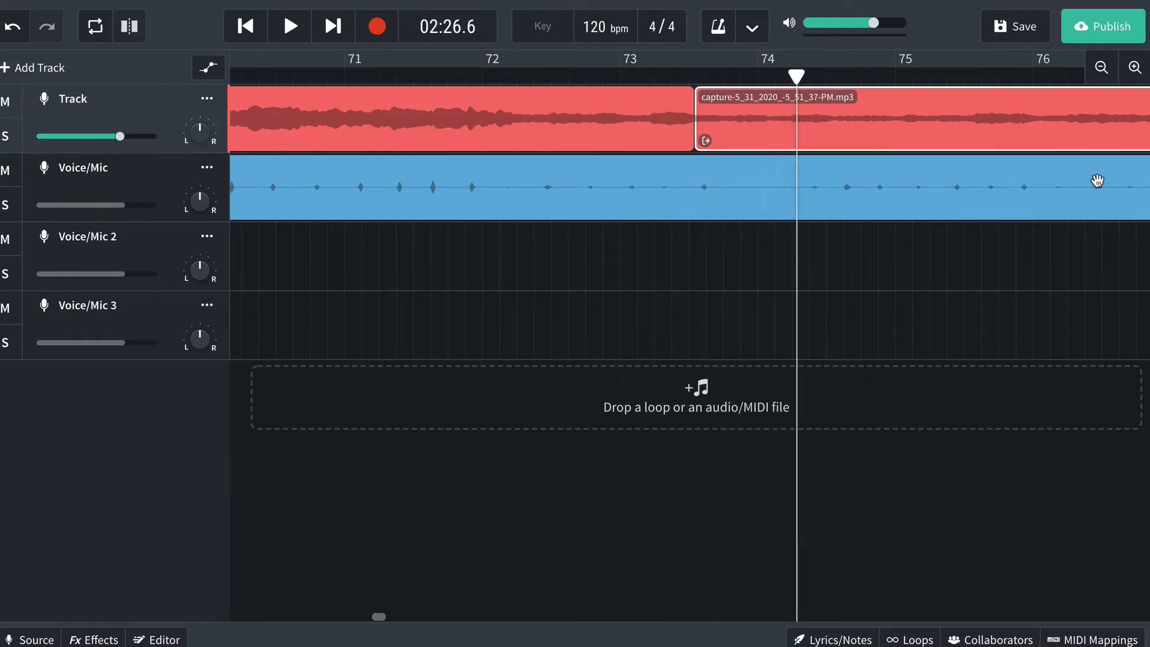
- Move the second clip on Track slightly earlier so its start meets the end of the first clip, closing the small gap
{"action": "left_click", "coordinate": [696, 75]}
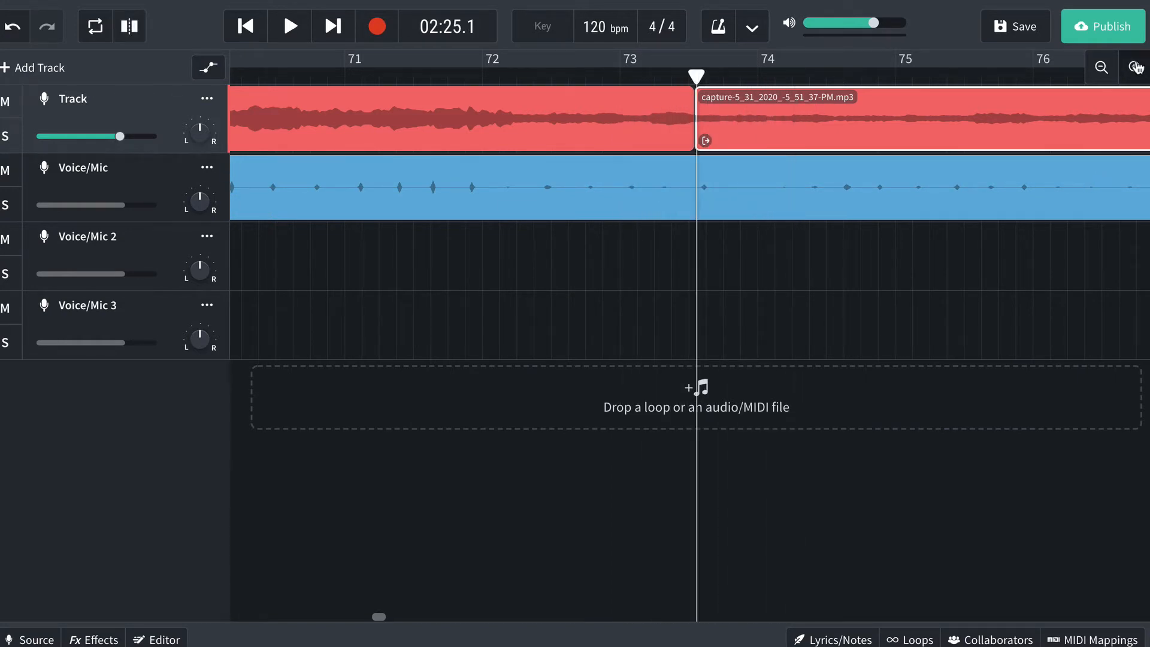
{"action": "left_click", "coordinate": [1136, 67]}
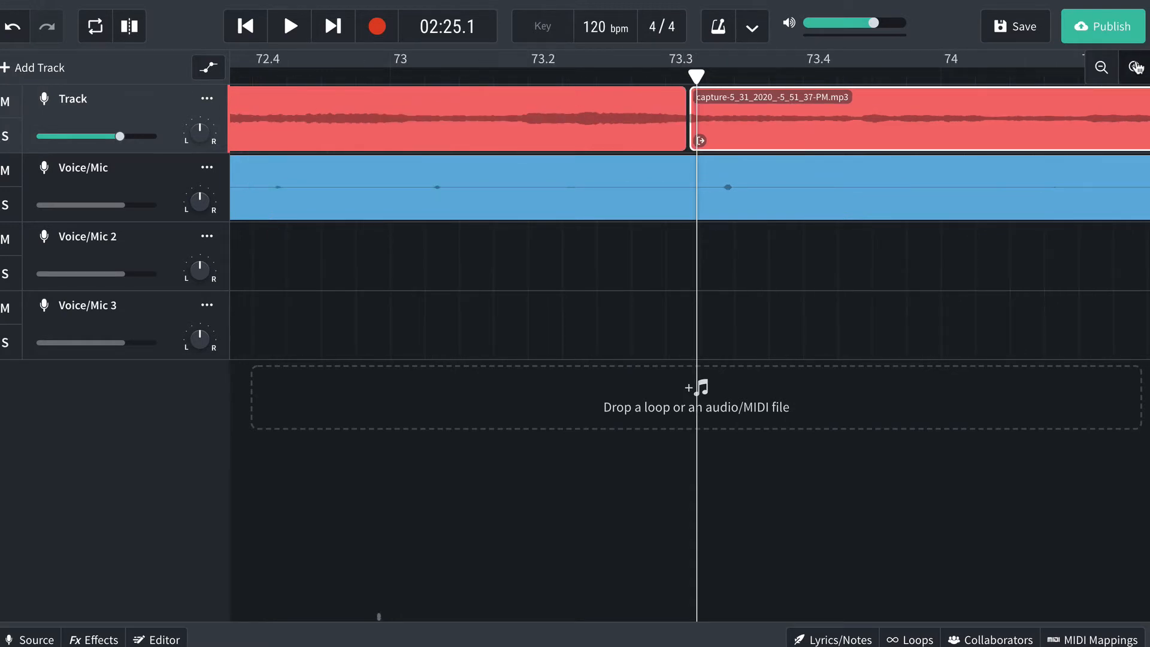
{"action": "left_click", "coordinate": [1137, 67]}
{"action": "left_click", "coordinate": [1137, 67]}
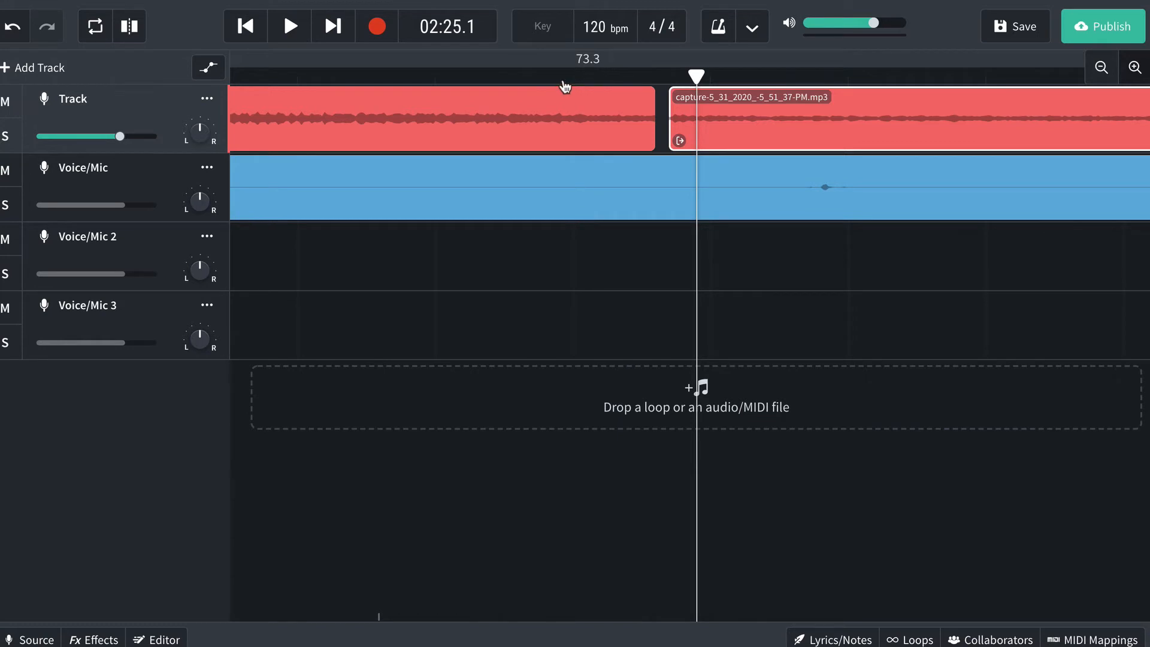
{"action": "left_click", "coordinate": [698, 78]}
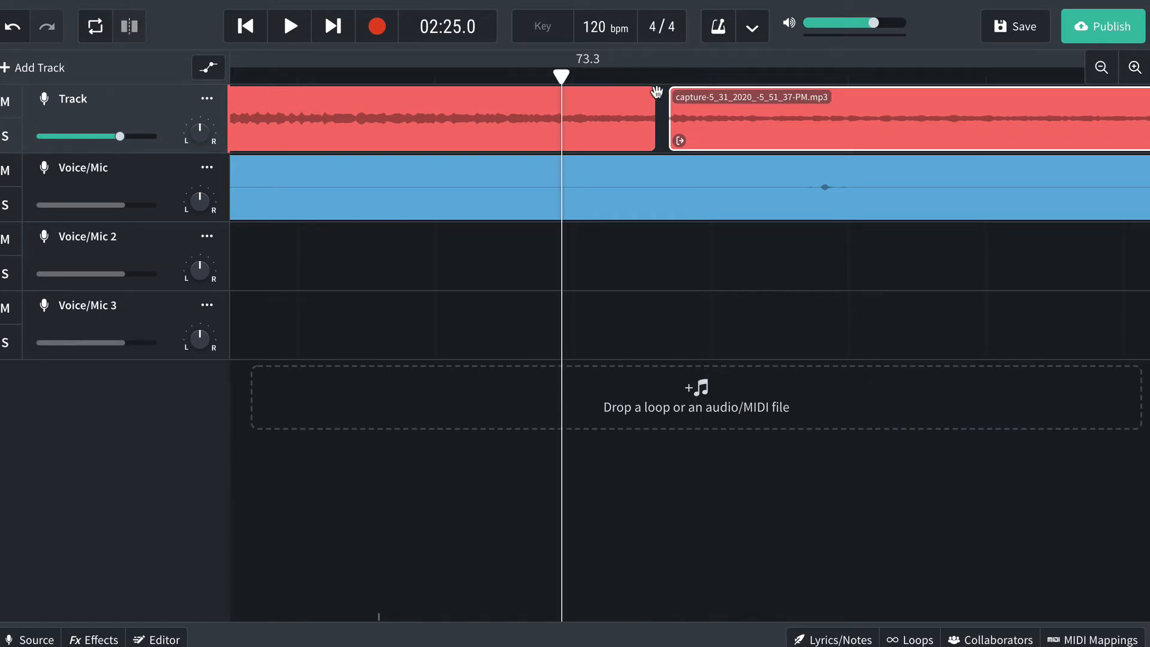
{"action": "left_click_drag", "start_coordinate": [700, 108], "coordinate": [685, 109]}
- Play repeatedly across the join between the two clips on Track, starting from about 02:24.7 and from slightly earlier, to check the timing
{"action": "key", "text": "space"}
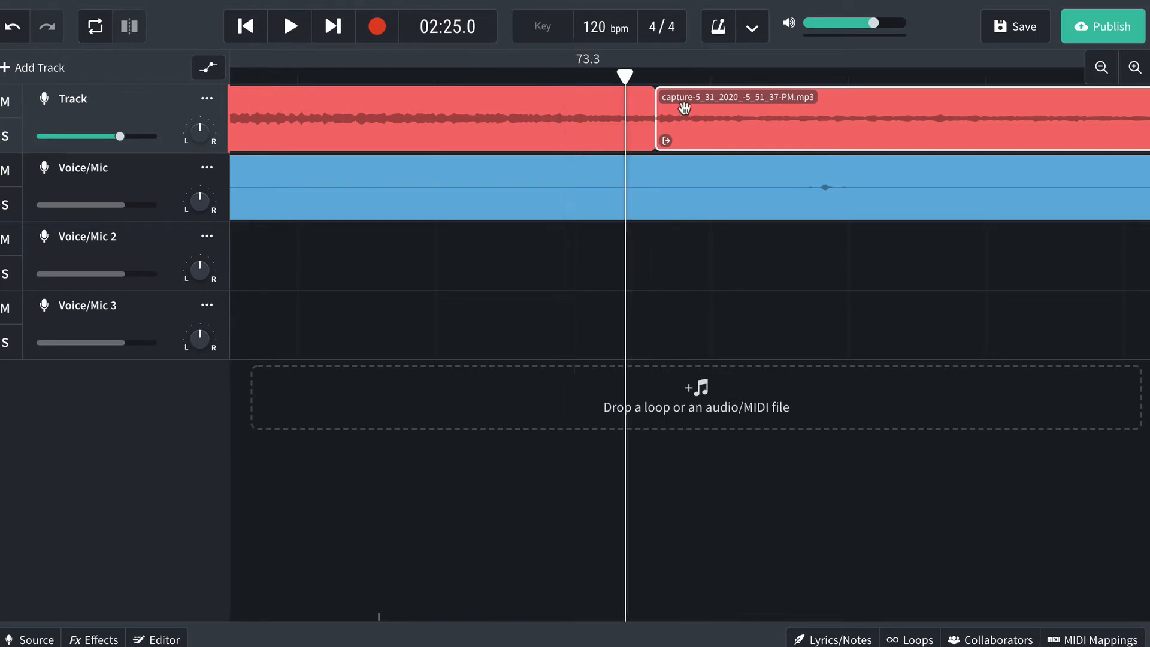
{"action": "key", "text": "space"}
{"action": "left_click", "coordinate": [256, 70]}
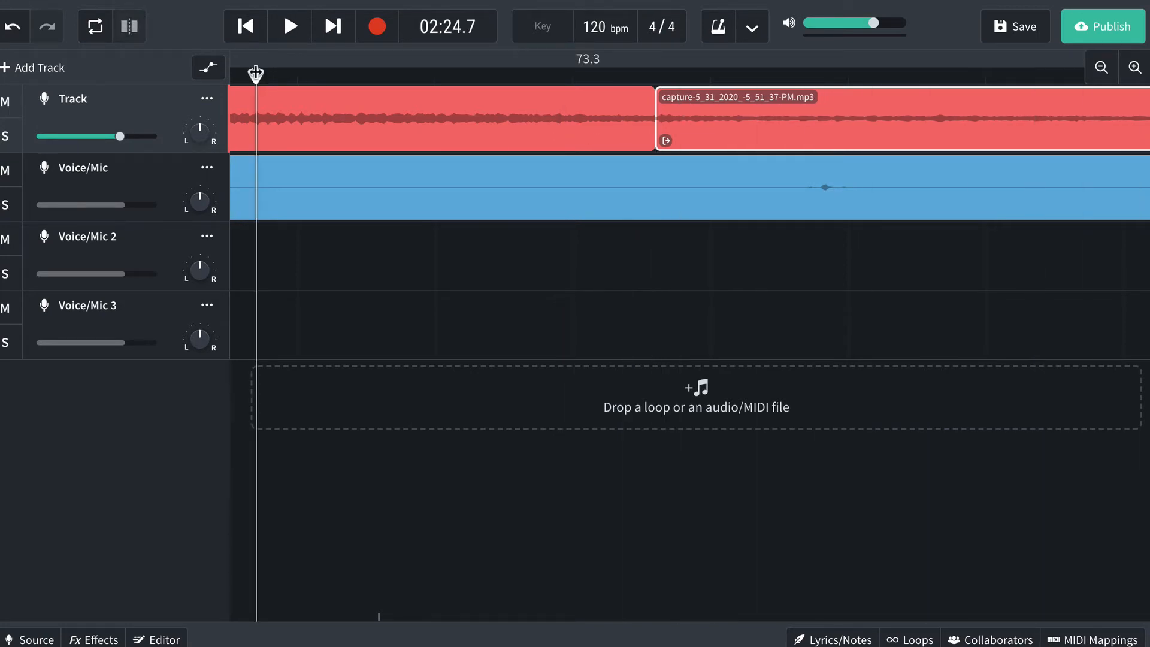
{"action": "key", "text": "space"}
{"action": "key", "text": "space"}
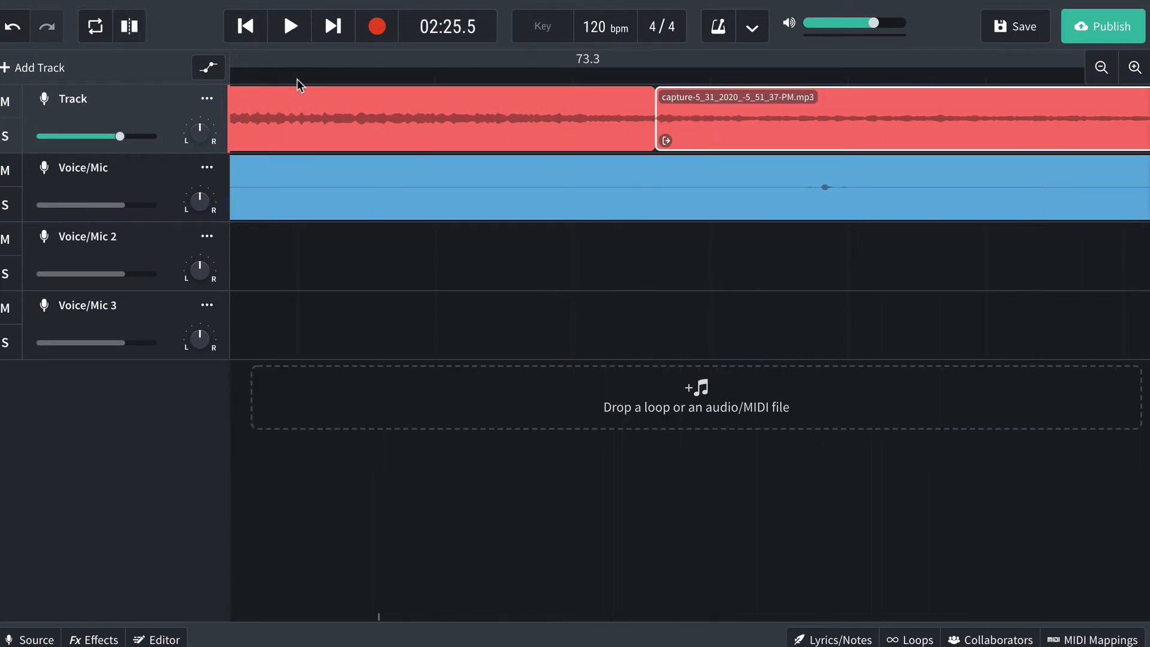
{"action": "scroll", "coordinate": [297, 79], "scroll_direction": "left", "scroll_amount": 5}
{"action": "left_click", "coordinate": [282, 77]}
{"action": "key", "text": "space"}
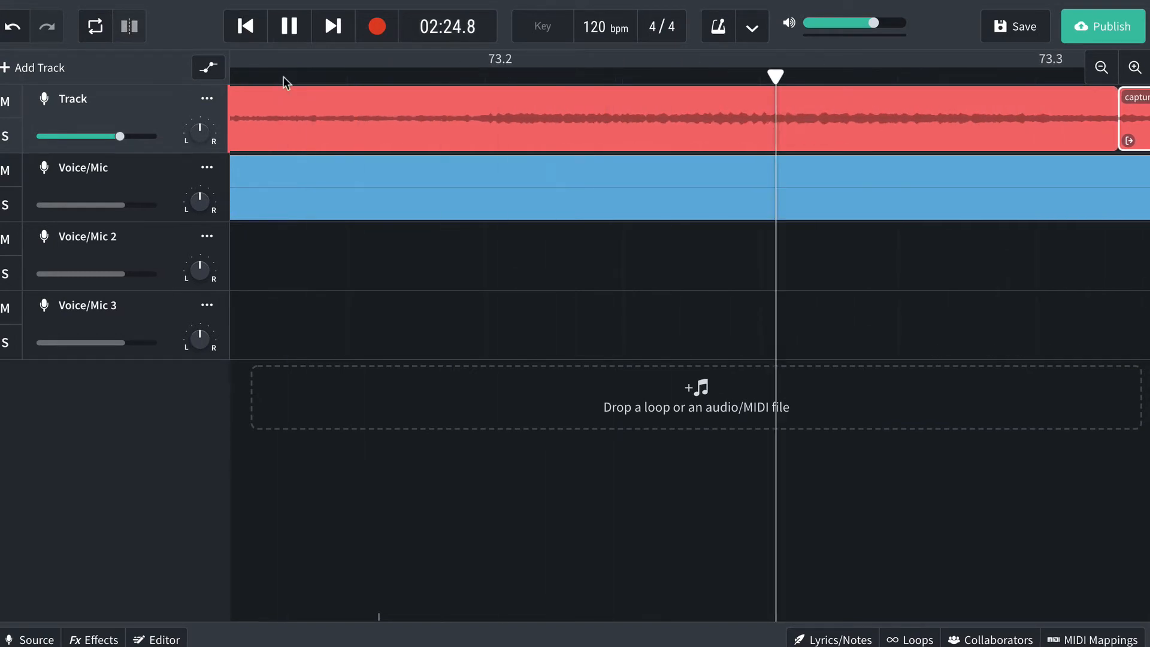
{"action": "key", "text": "space"}
- Move the second clip on Track about a quarter beat later and extend the end of the first clip to meet it
{"action": "scroll", "coordinate": [533, 236], "scroll_direction": "left", "scroll_amount": 5}
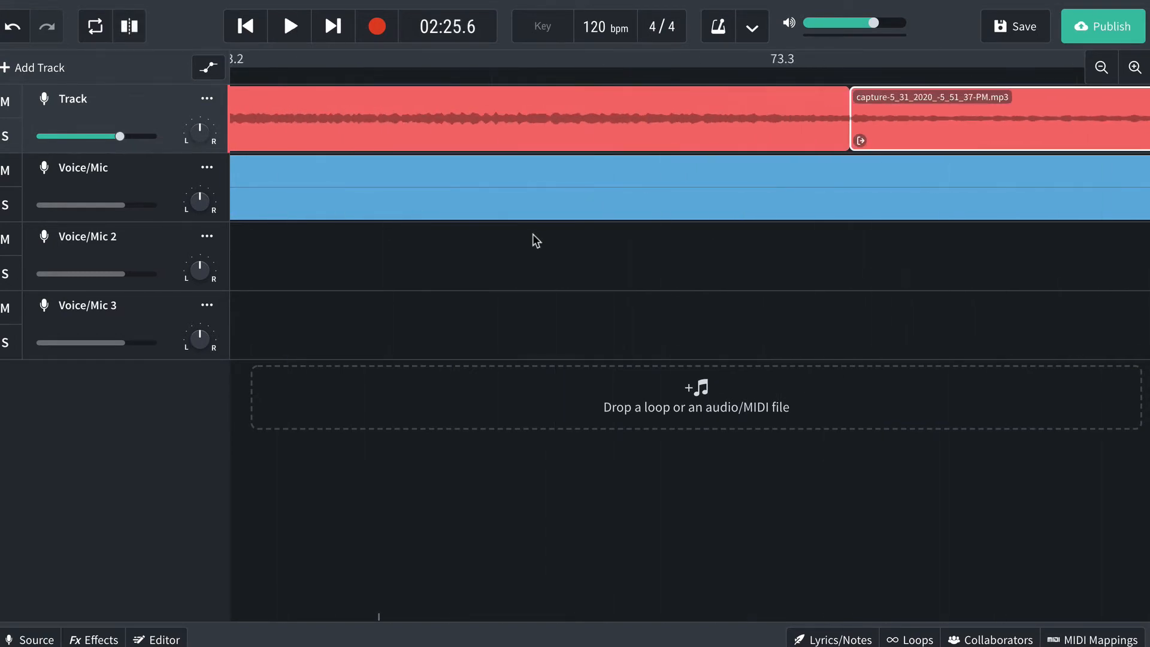
{"action": "scroll", "coordinate": [535, 240], "scroll_direction": "right", "scroll_amount": 5}
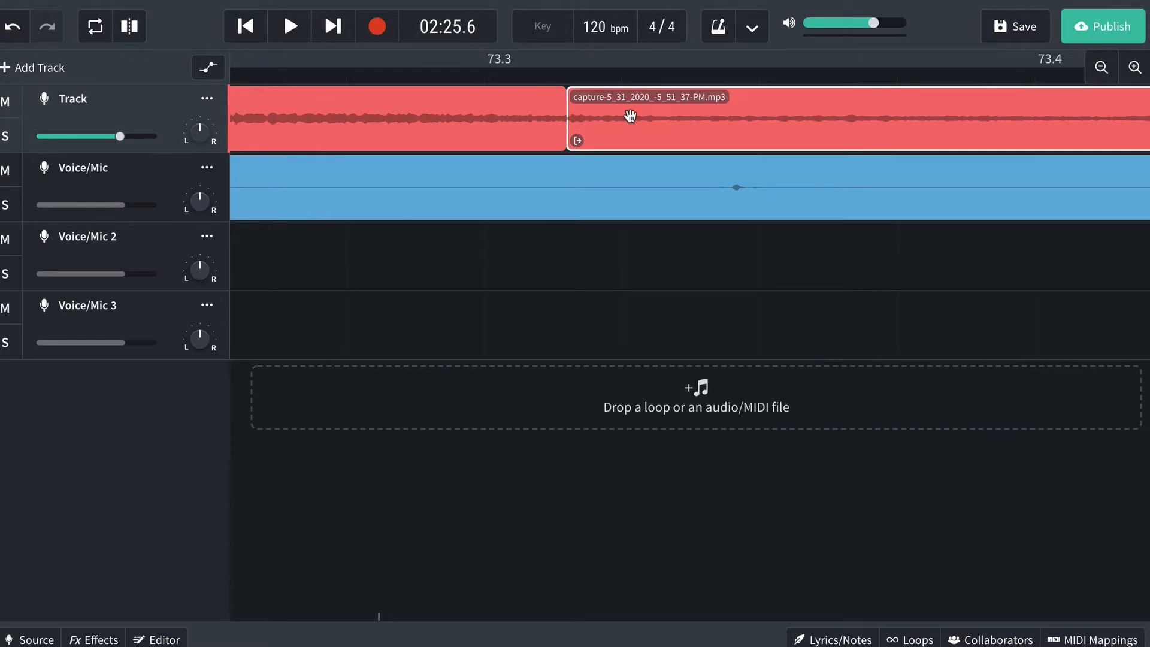
{"action": "left_click_drag", "start_coordinate": [630, 116], "coordinate": [753, 112]}
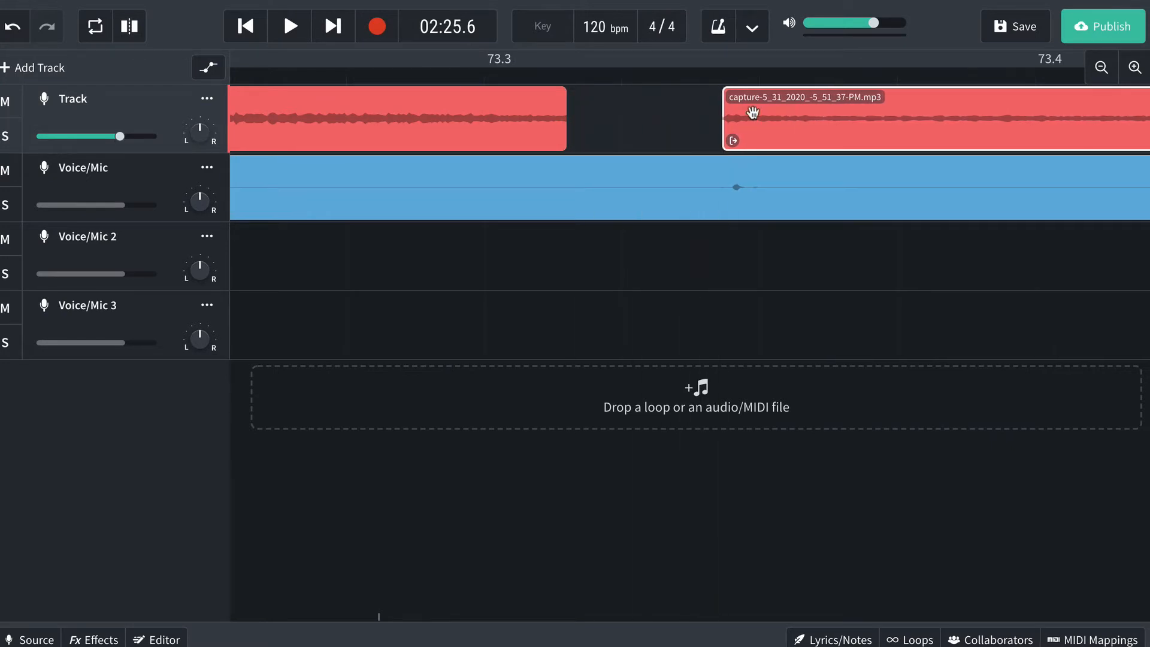
{"action": "left_click", "coordinate": [563, 116]}
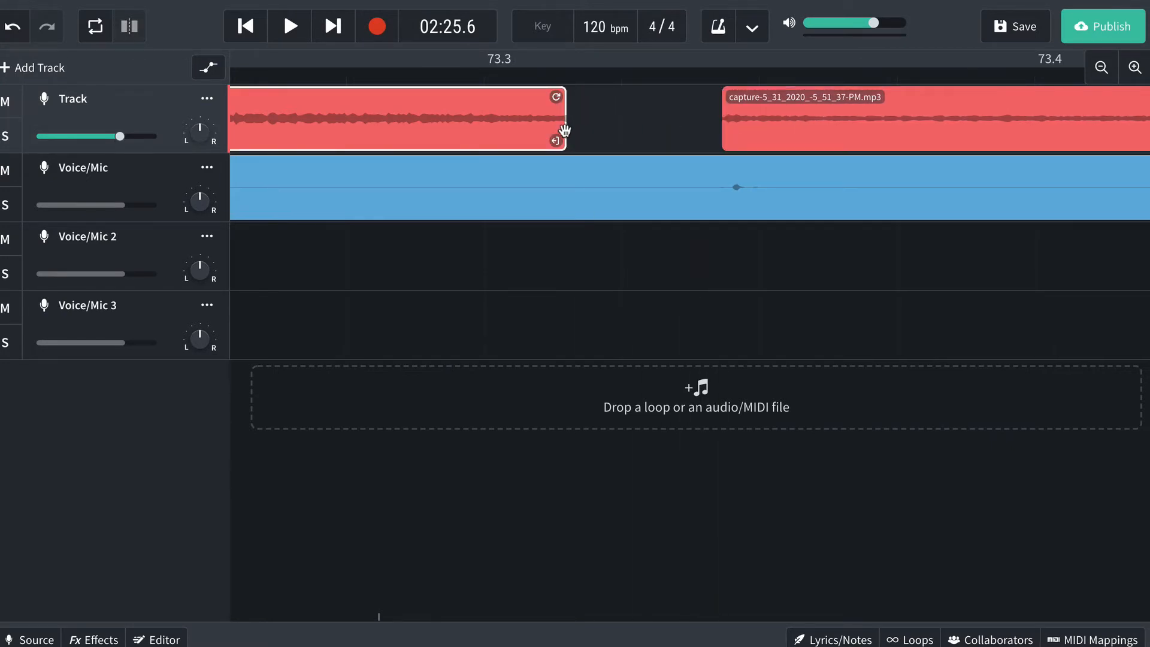
{"action": "left_click_drag", "start_coordinate": [564, 130], "coordinate": [721, 139]}
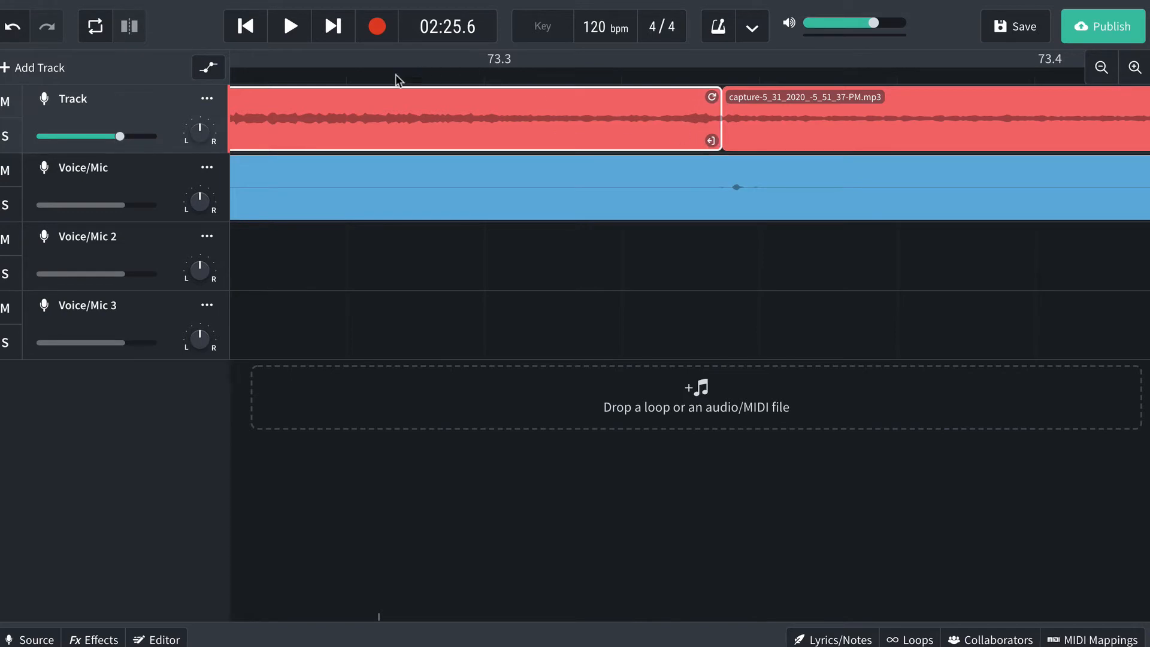
- Play twice across the adjusted join on Track, stopping at 02:26.0 and 02:27.0, to check the transition by ear
{"action": "left_click", "coordinate": [269, 76]}
{"action": "key", "text": "space"}
{"action": "key", "text": "space"}
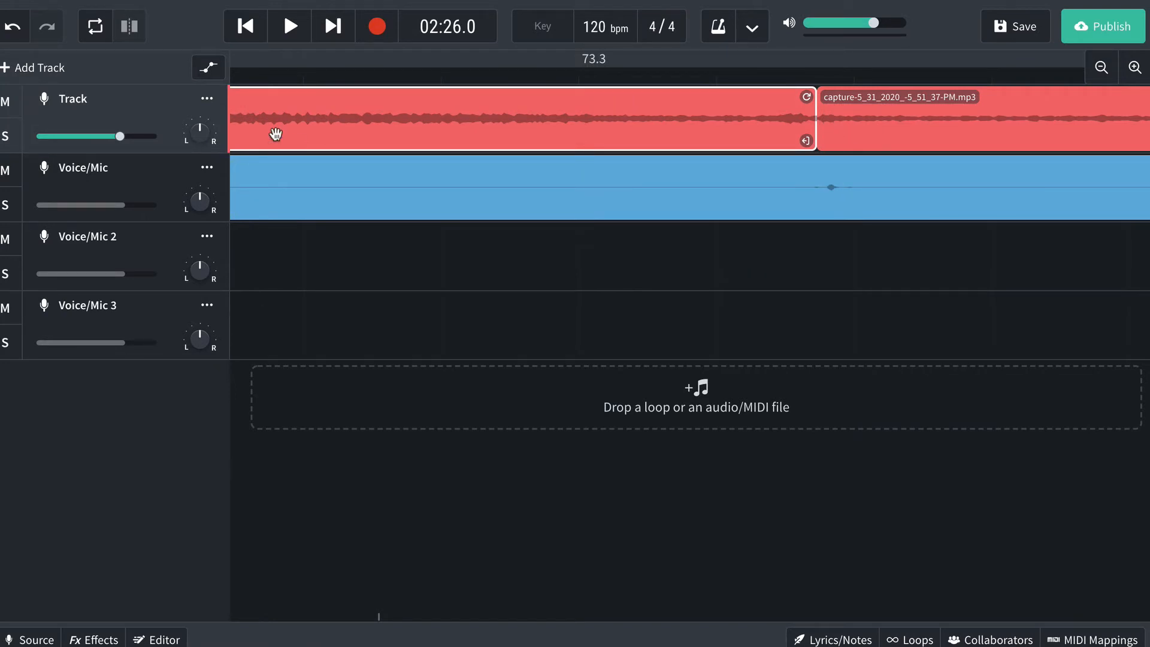
{"action": "left_click", "coordinate": [245, 77]}
{"action": "key", "text": "space"}
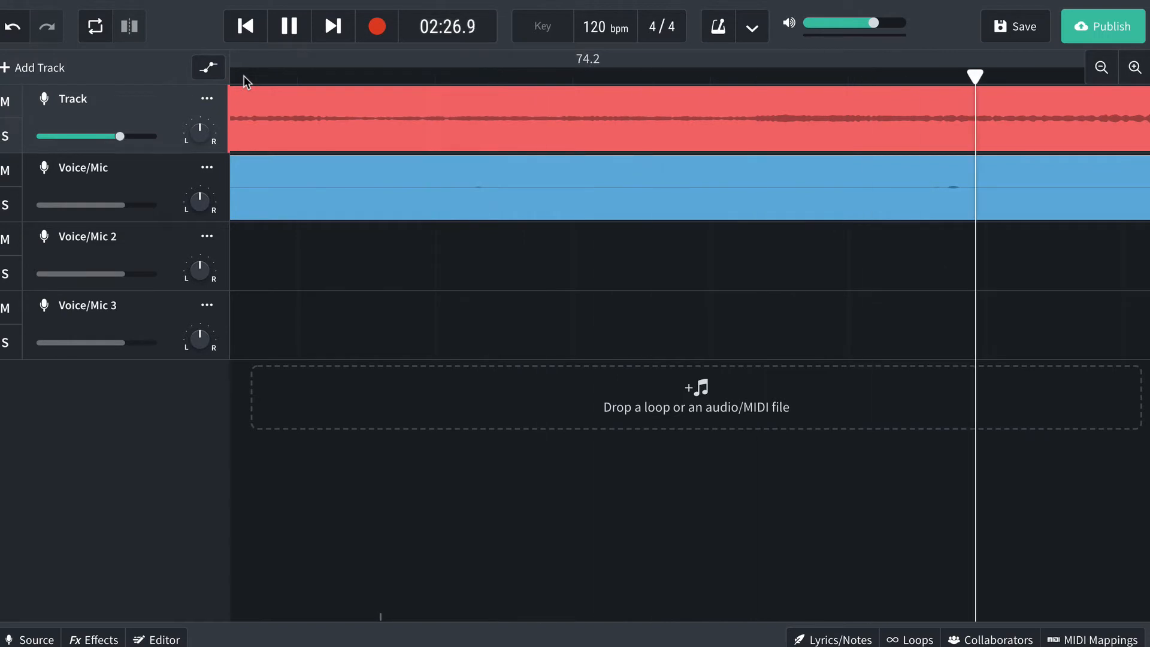
{"action": "key", "text": "space"}
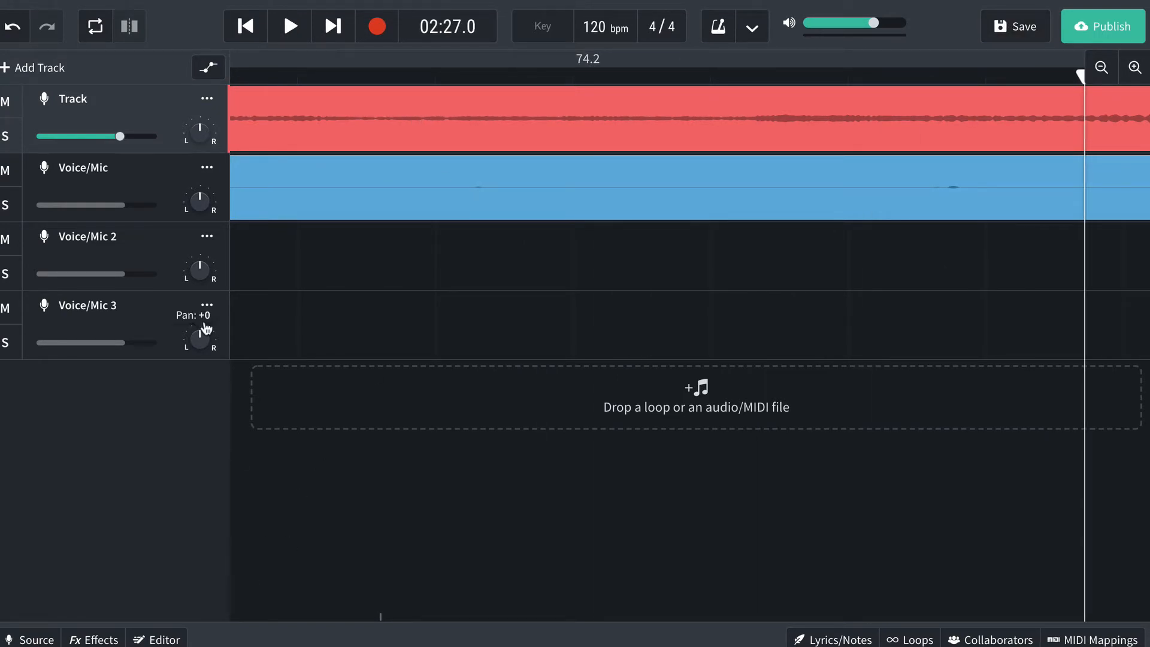
{"action": "left_click", "coordinate": [1103, 70]}
{"action": "left_click", "coordinate": [1103, 70]}
{"action": "left_click", "coordinate": [1103, 70]}
{"action": "left_click", "coordinate": [1103, 70]}
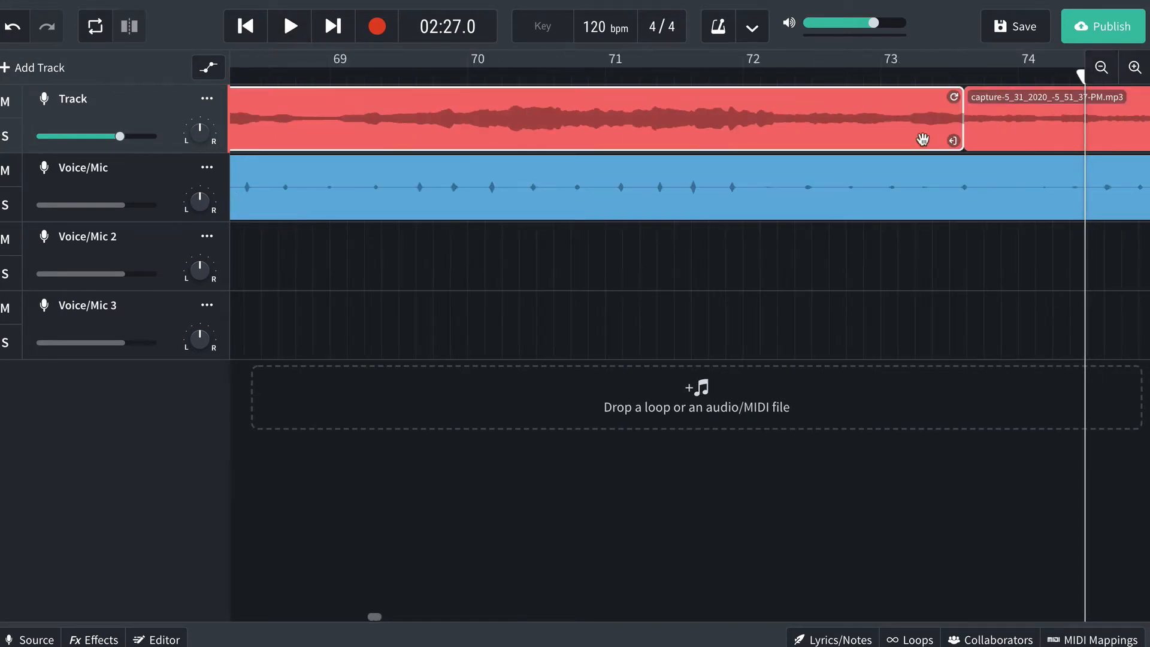
- Split the Voice/Mic clip at 02:25.4 and delete the part after the split
{"action": "scroll", "coordinate": [896, 128], "scroll_direction": "right", "scroll_amount": 5}
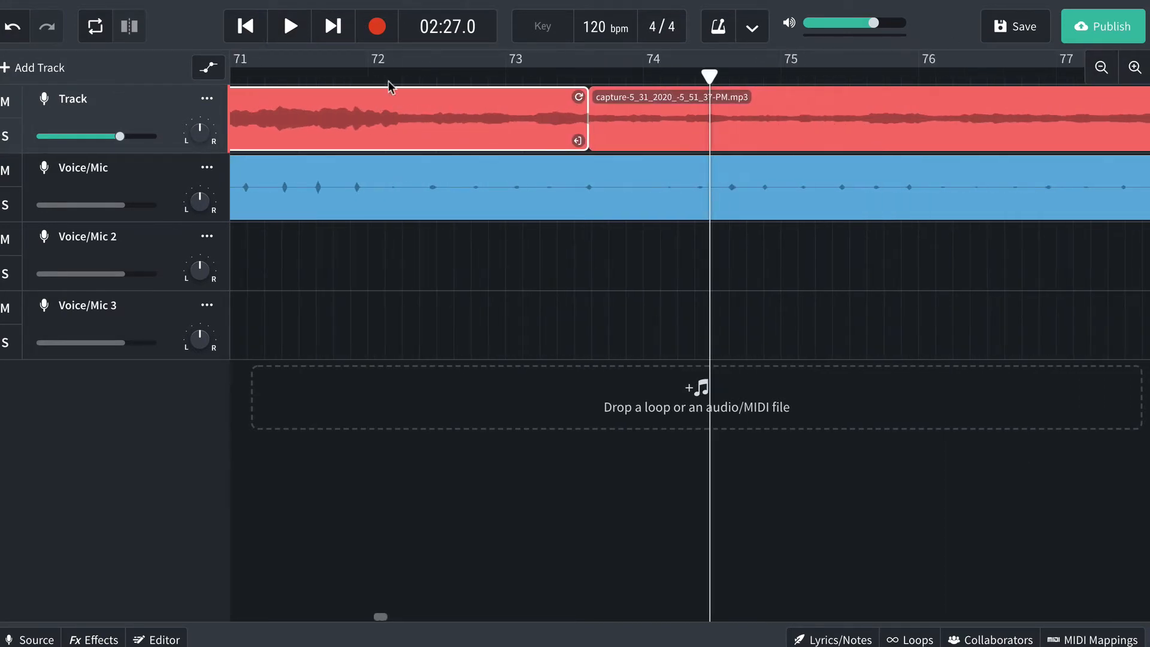
{"action": "left_click", "coordinate": [604, 76]}
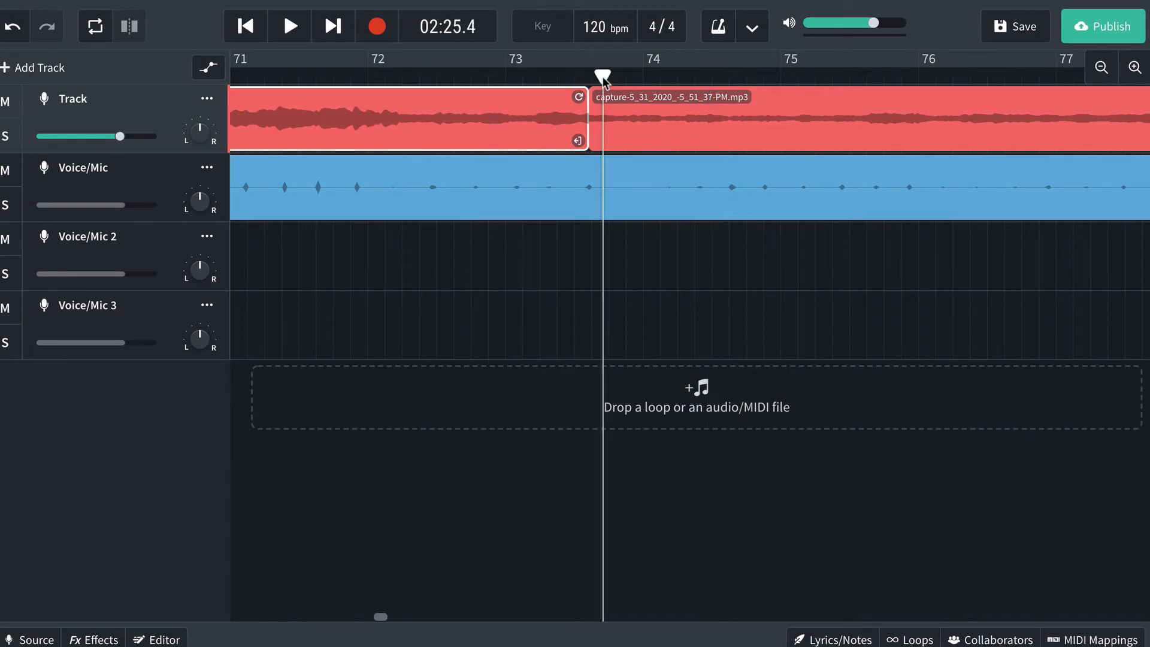
{"action": "left_click", "coordinate": [625, 194]}
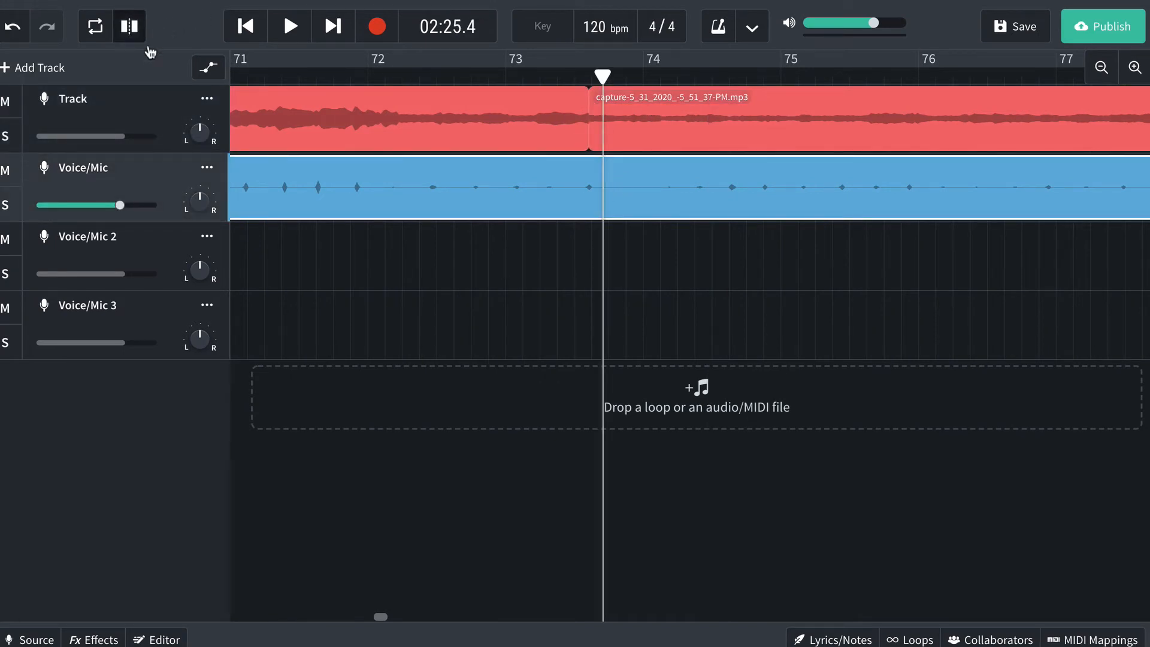
{"action": "left_click", "coordinate": [133, 32]}
{"action": "key", "text": "Delete"}
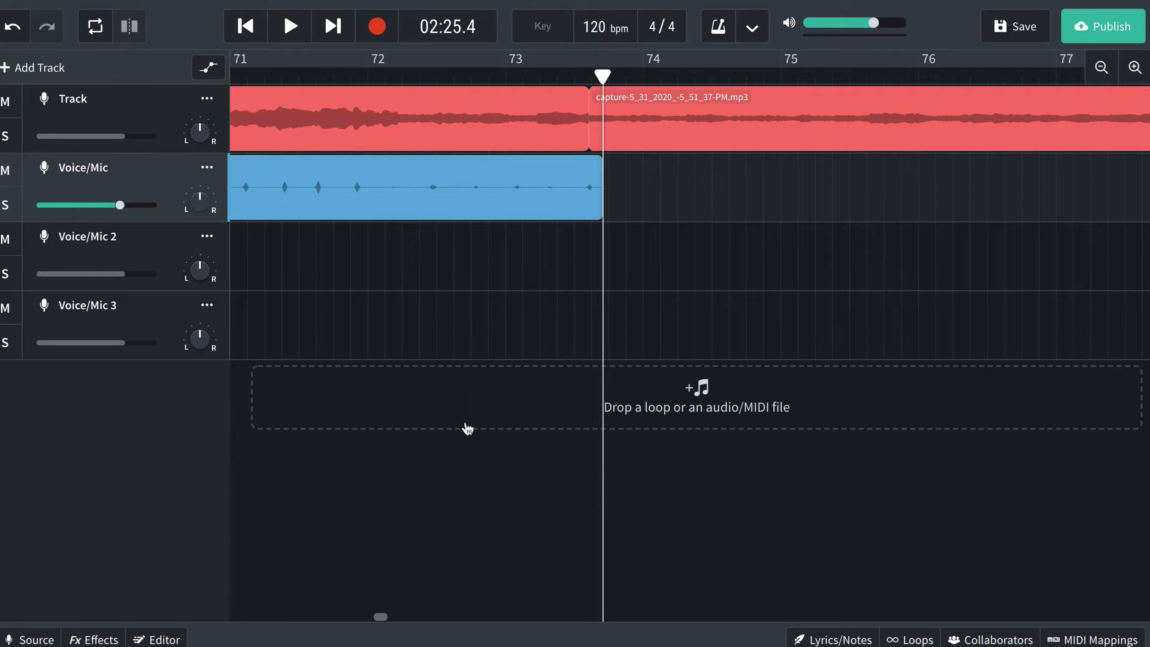
- Start recording on the Voice/Mic 2 track from 02:17.3
{"action": "left_click", "coordinate": [130, 251]}
{"action": "scroll", "coordinate": [488, 199], "scroll_direction": "left", "scroll_amount": 3}
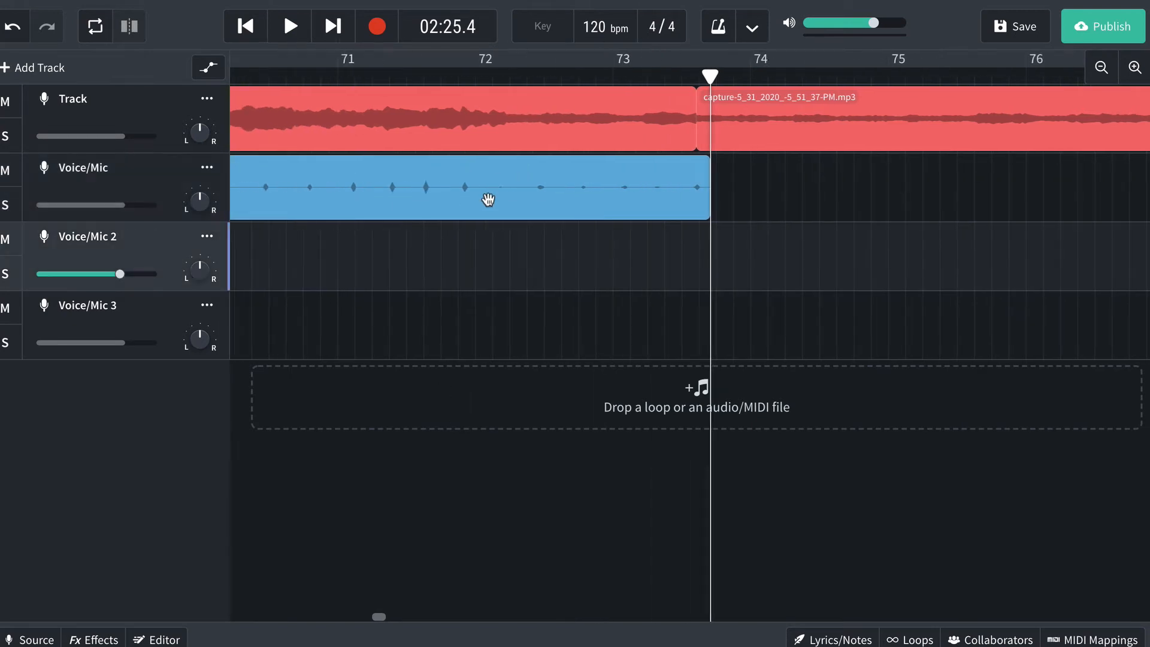
{"action": "scroll", "coordinate": [488, 200], "scroll_direction": "left", "scroll_amount": 2}
{"action": "left_click", "coordinate": [264, 77]}
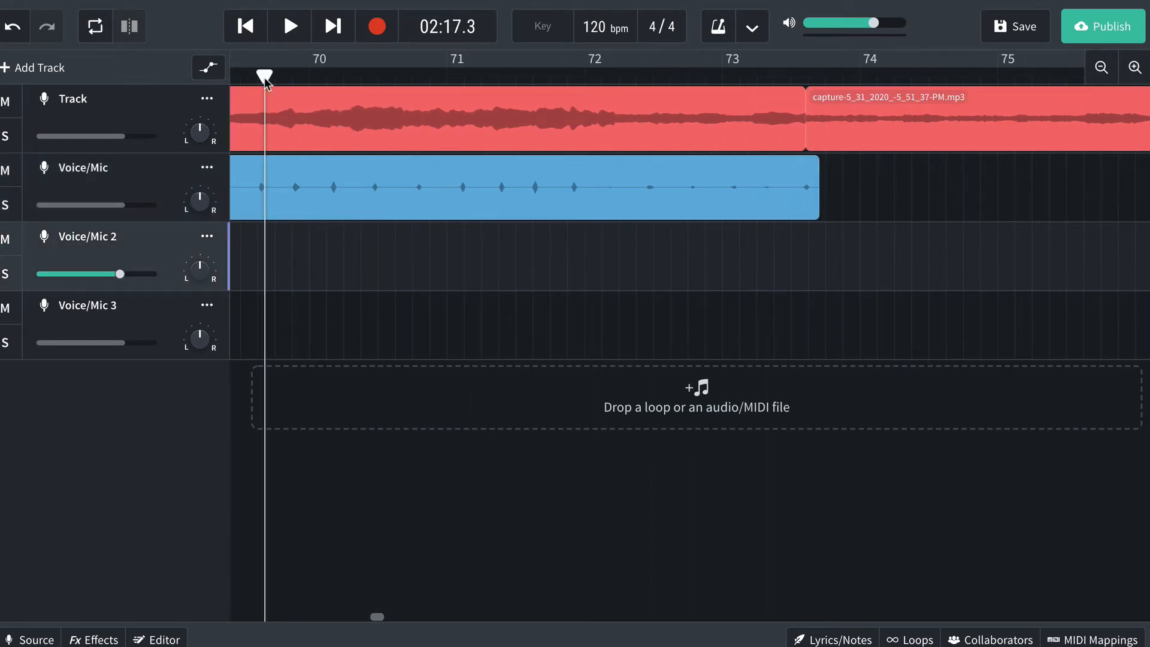
{"action": "left_click", "coordinate": [378, 28]}
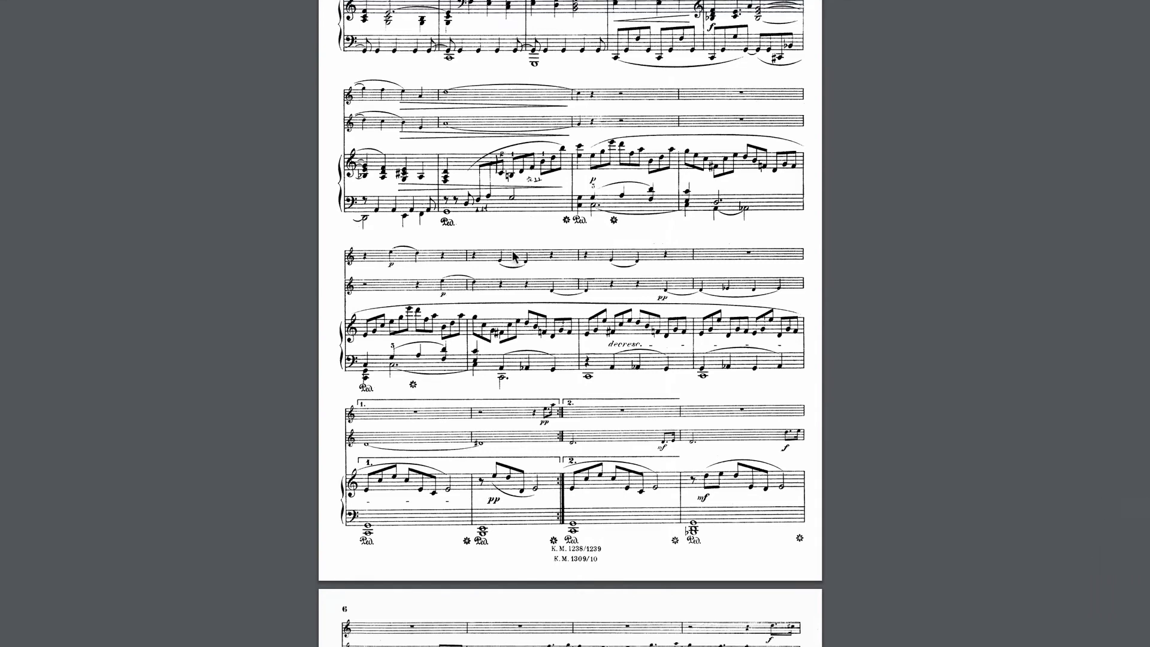
- Follow the sheet music through page 6 while recording, and stop the Voice/Mic 2 take back in the mix editor
{"action": "scroll", "coordinate": [513, 269], "scroll_direction": "down", "scroll_amount": 3}
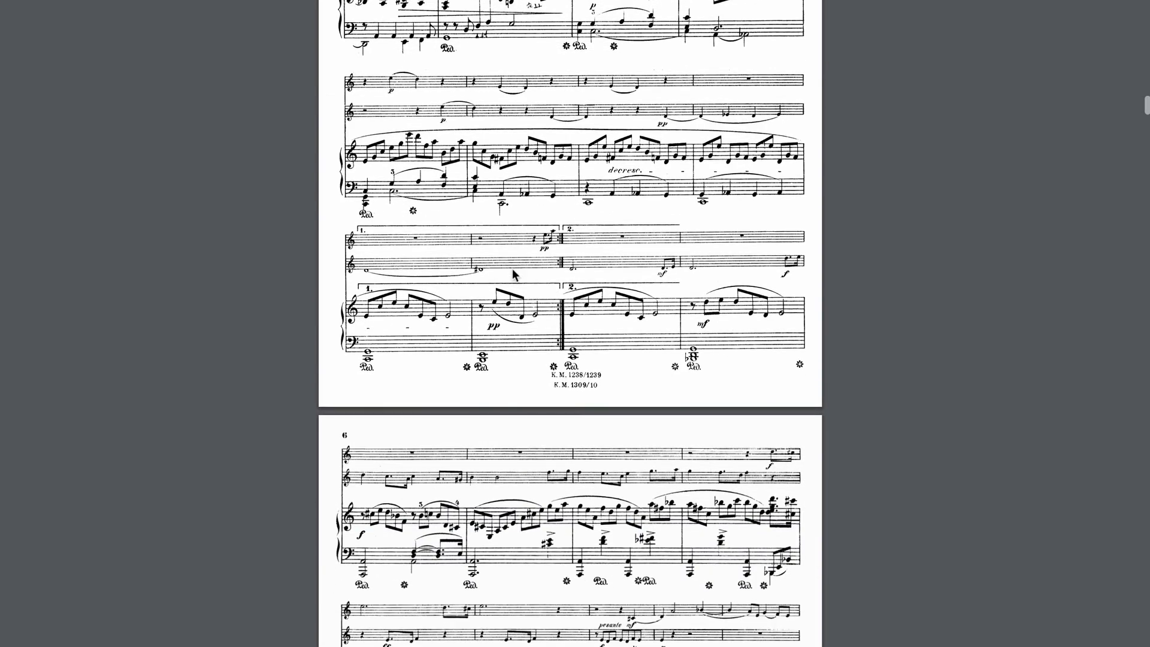
{"action": "scroll", "coordinate": [512, 268], "scroll_direction": "up", "scroll_amount": 1}
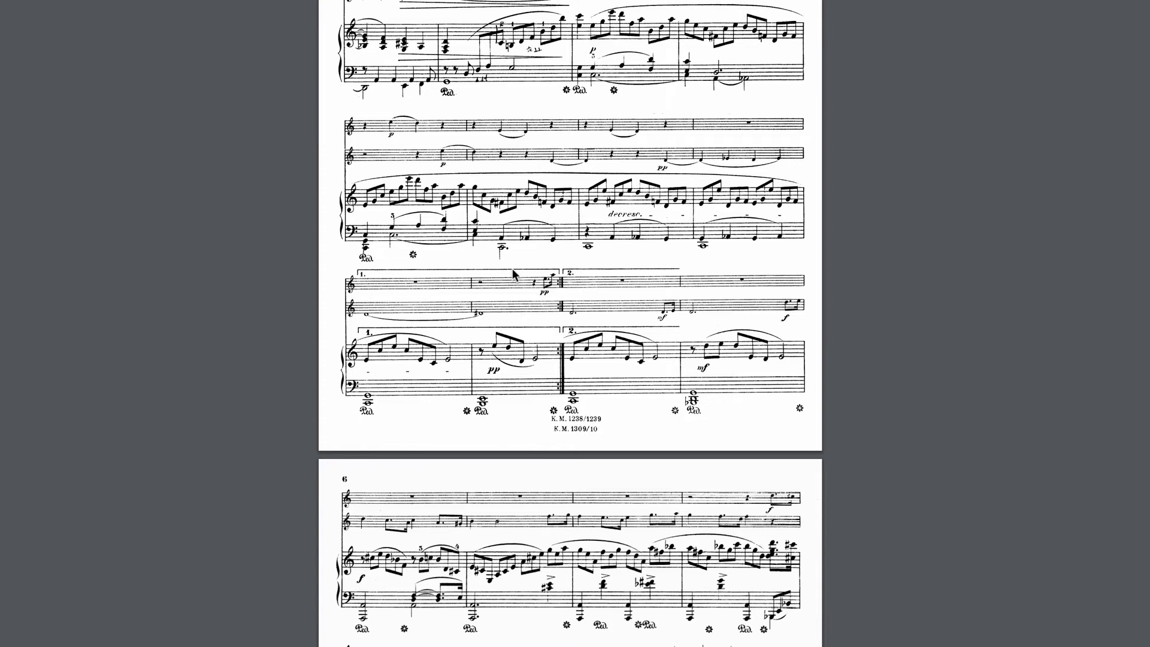
{"action": "scroll", "coordinate": [512, 268], "scroll_direction": "down", "scroll_amount": 7}
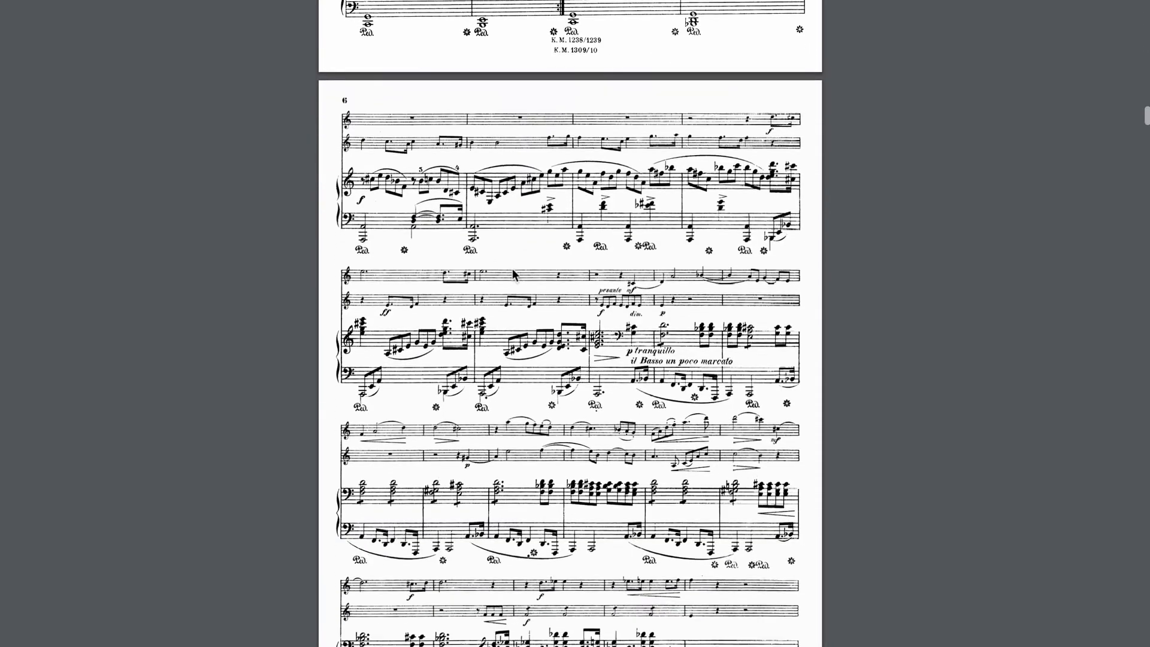
{"action": "scroll", "coordinate": [512, 268], "scroll_direction": "down", "scroll_amount": 1}
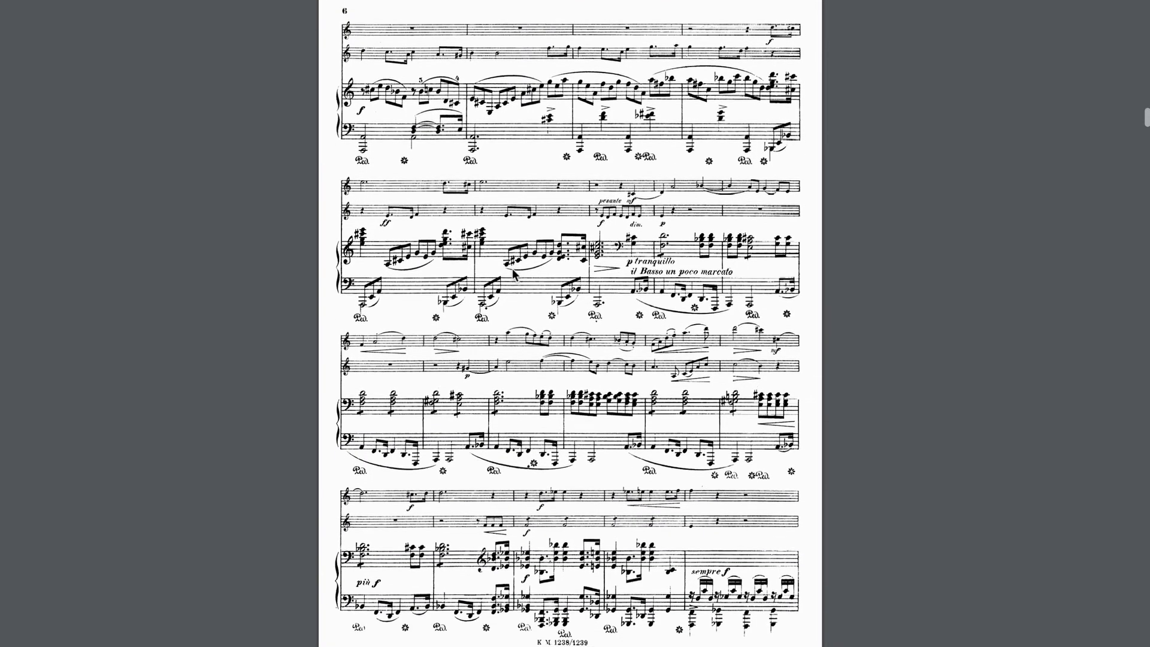
{"action": "scroll", "coordinate": [513, 268], "scroll_direction": "down", "scroll_amount": 2}
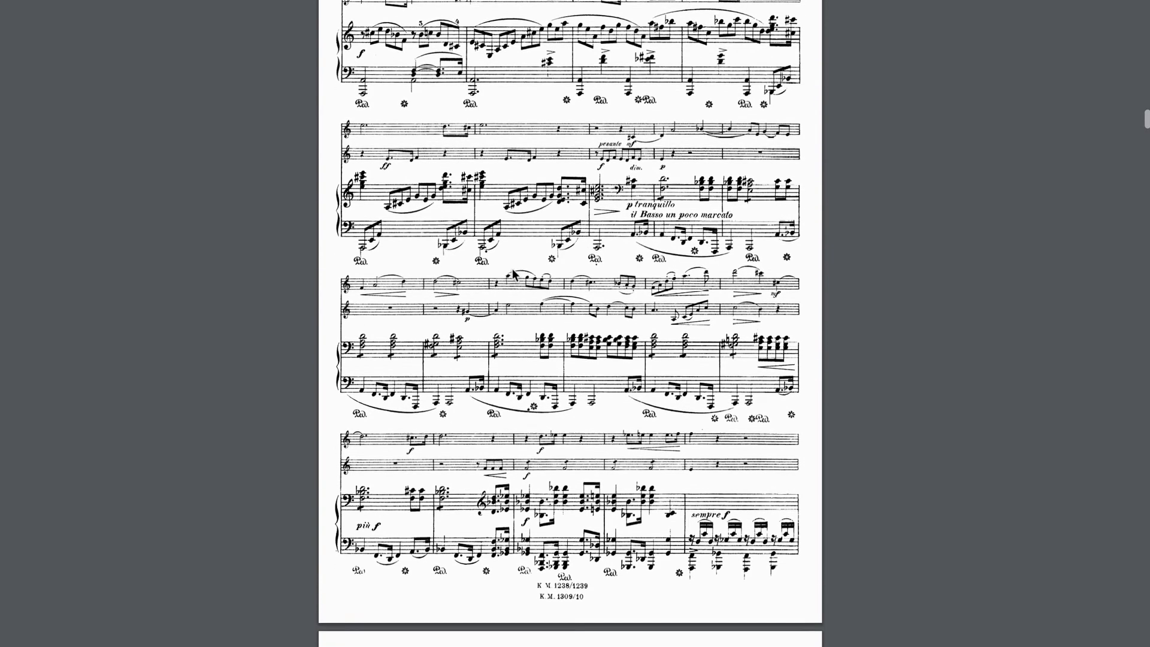
{"action": "scroll", "coordinate": [513, 275], "scroll_direction": "down", "scroll_amount": 1}
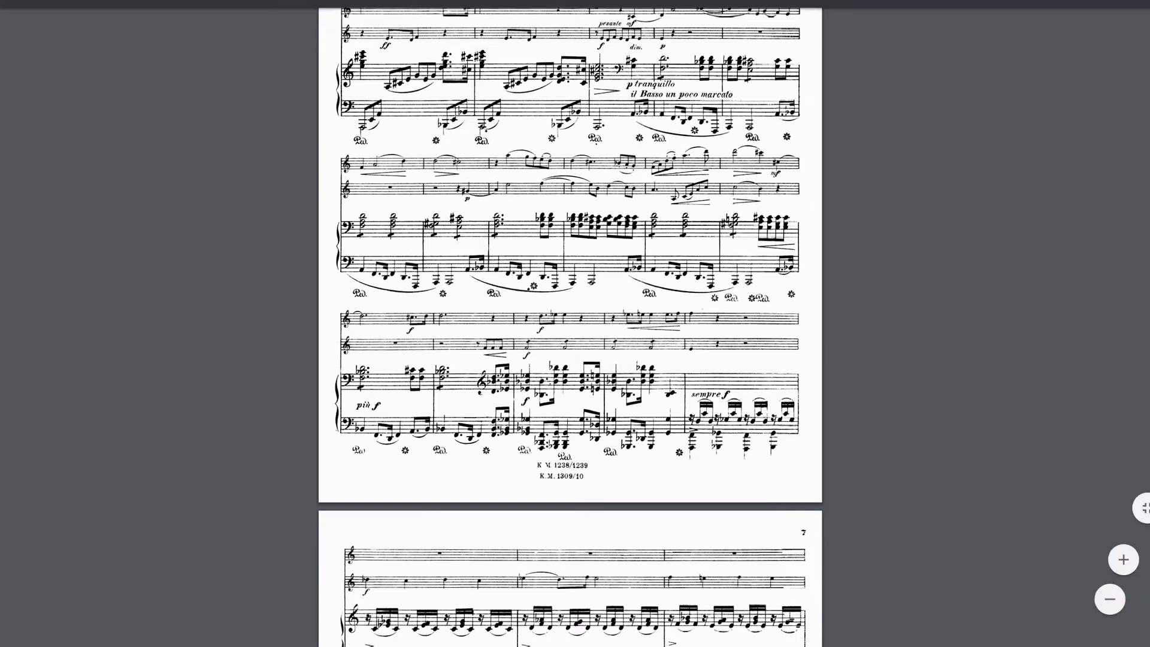
{"action": "key", "text": "ctrl+Tab"}
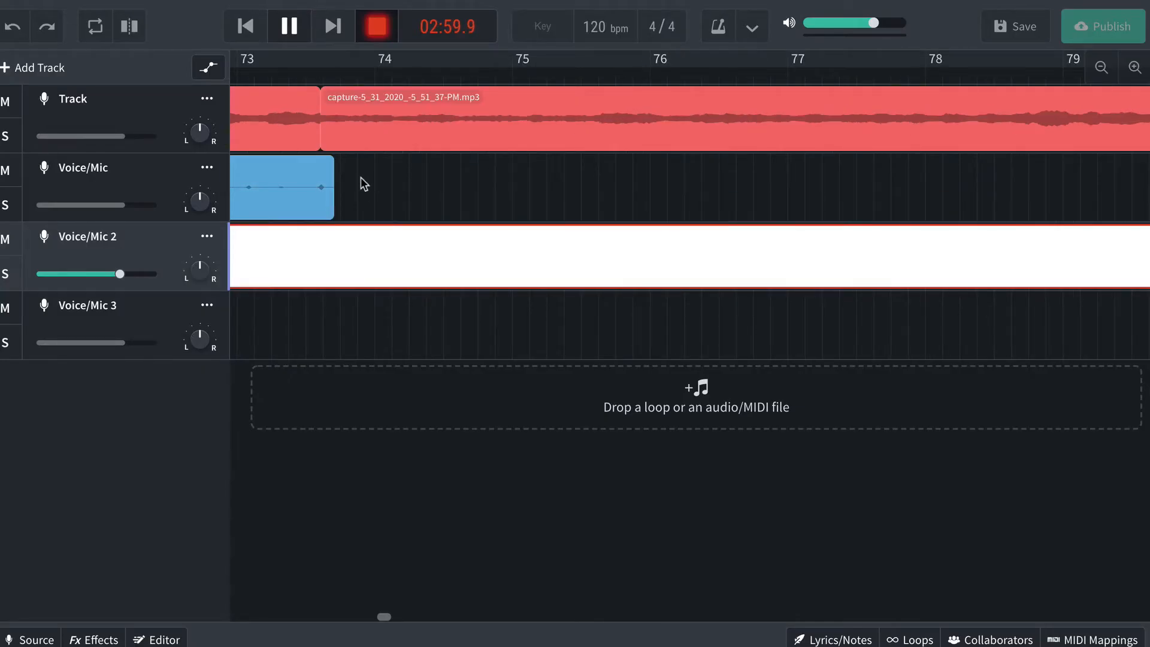
{"action": "key", "text": "space"}
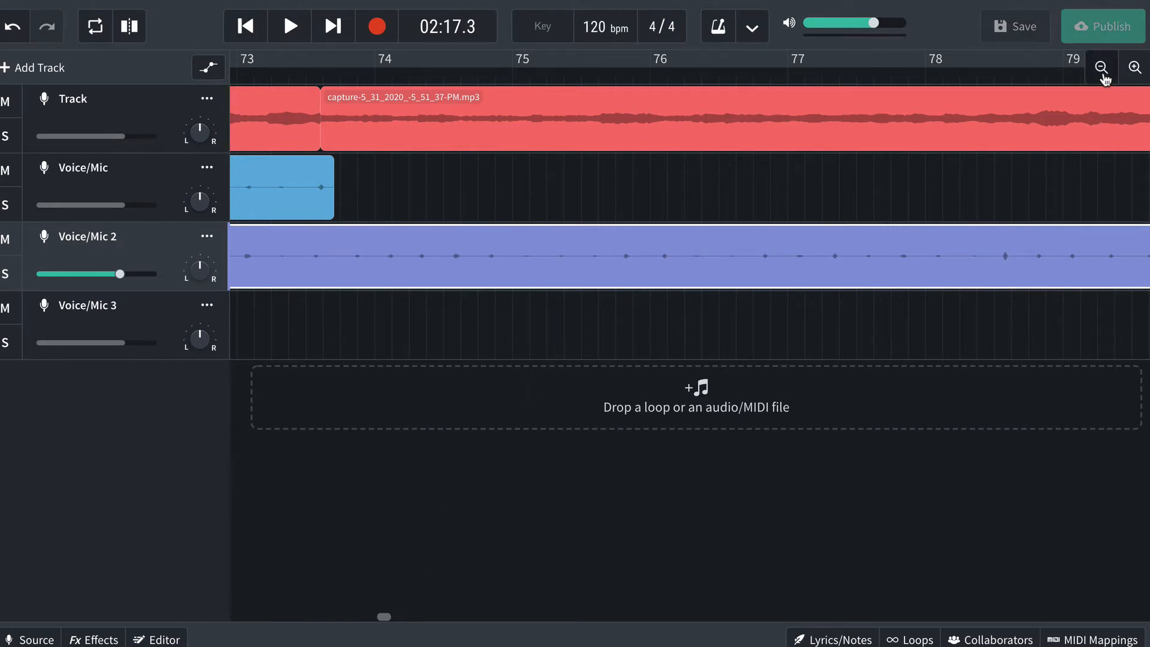
- Play back the end of the Voice/Mic 2 recording from about bar 88
{"action": "scroll", "coordinate": [751, 267], "scroll_direction": "right", "scroll_amount": 10}
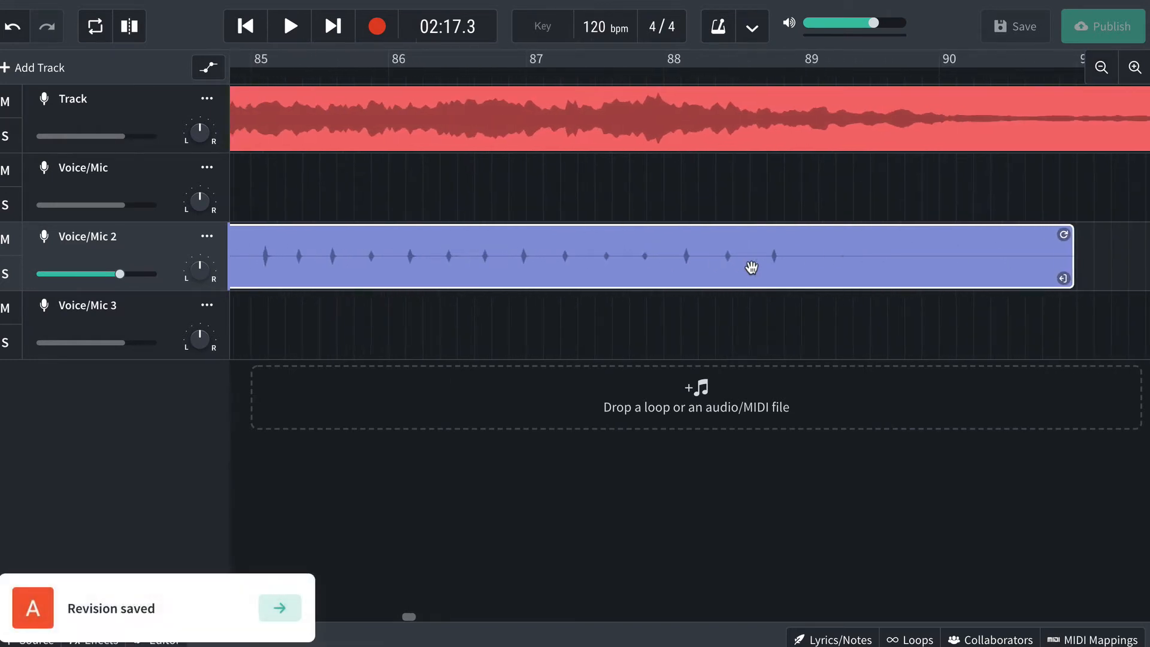
{"action": "scroll", "coordinate": [751, 268], "scroll_direction": "left", "scroll_amount": 8}
{"action": "scroll", "coordinate": [751, 267], "scroll_direction": "right", "scroll_amount": 15}
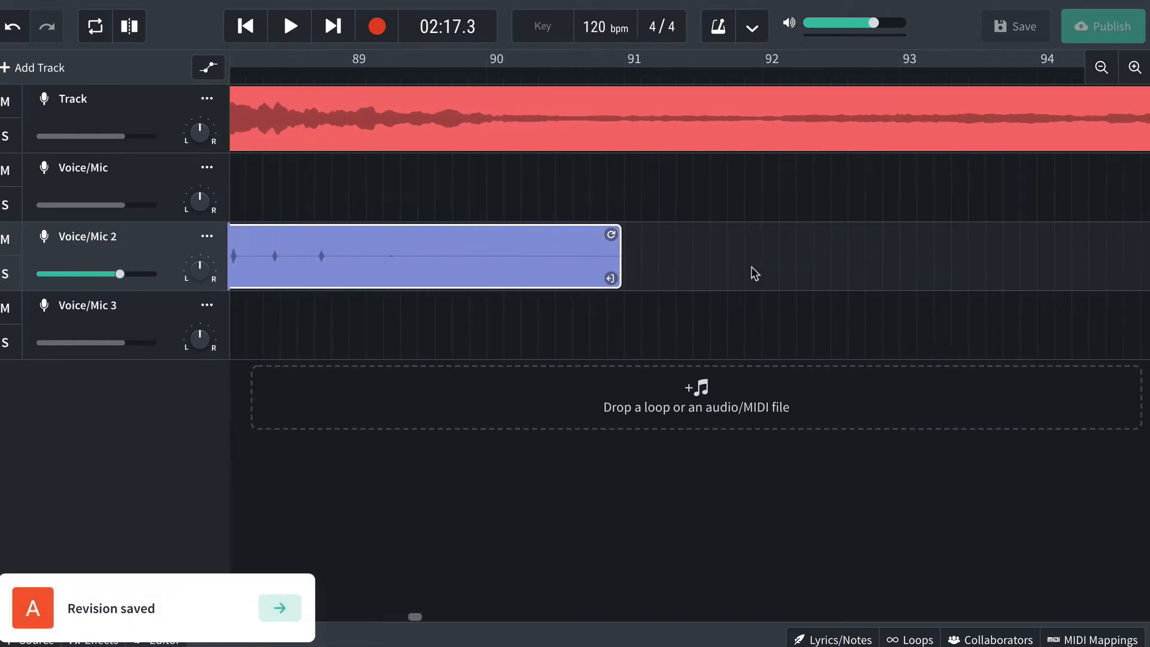
{"action": "scroll", "coordinate": [752, 267], "scroll_direction": "left", "scroll_amount": 8}
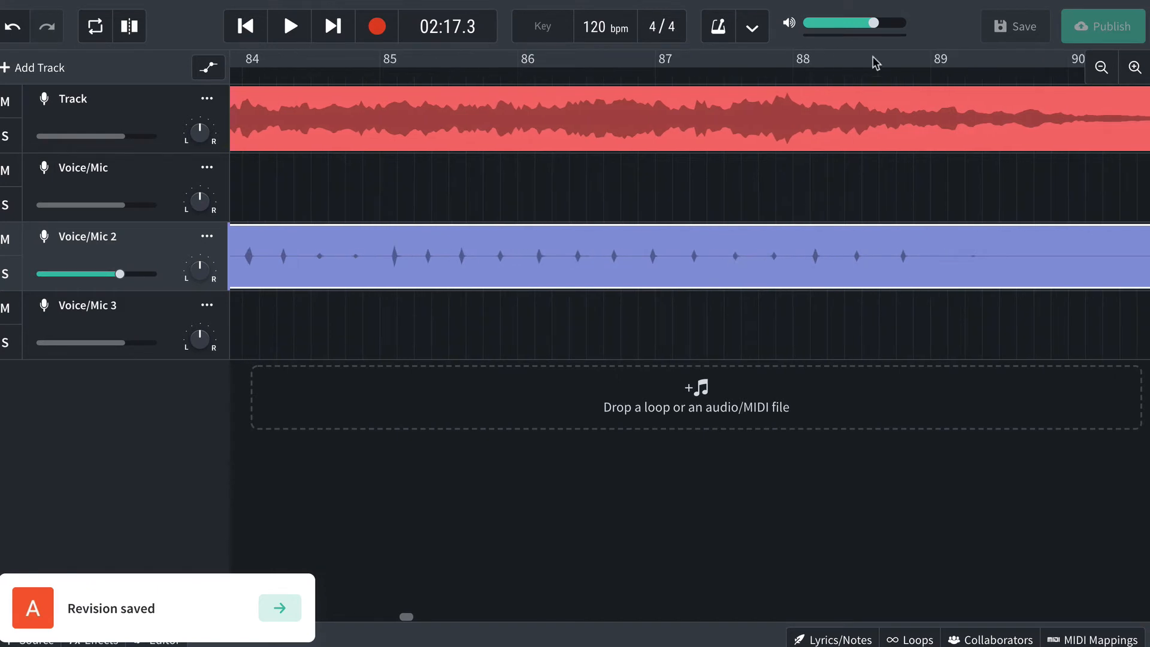
{"action": "left_click", "coordinate": [786, 76]}
{"action": "key", "text": "space"}
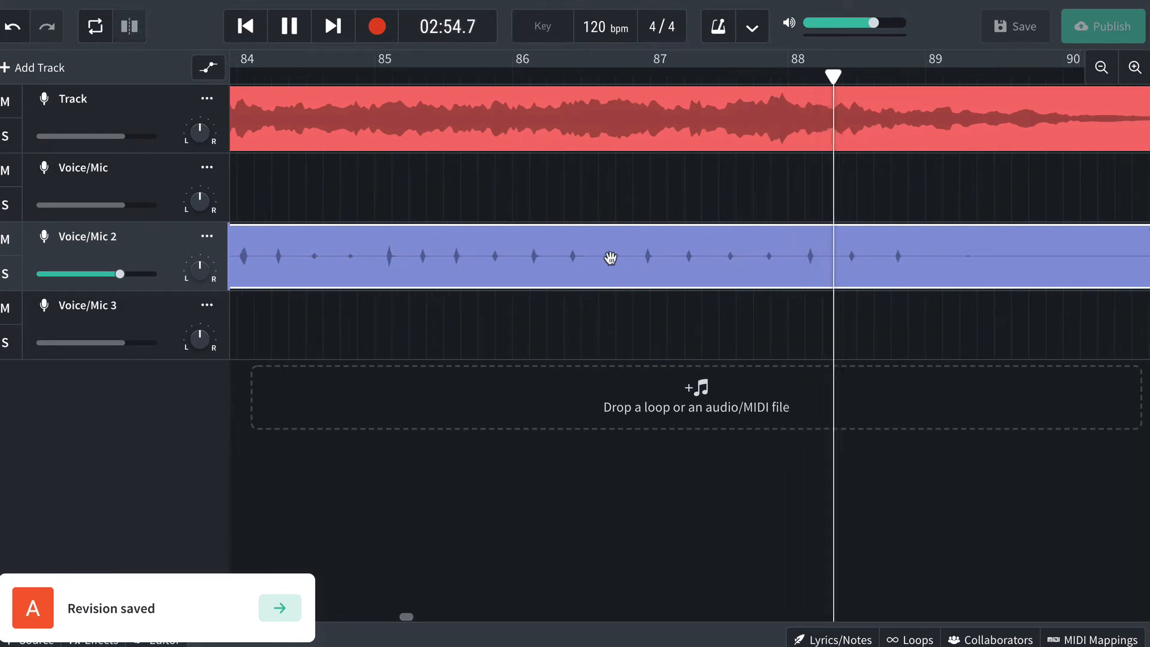
{"action": "scroll", "coordinate": [610, 257], "scroll_direction": "right", "scroll_amount": 2}
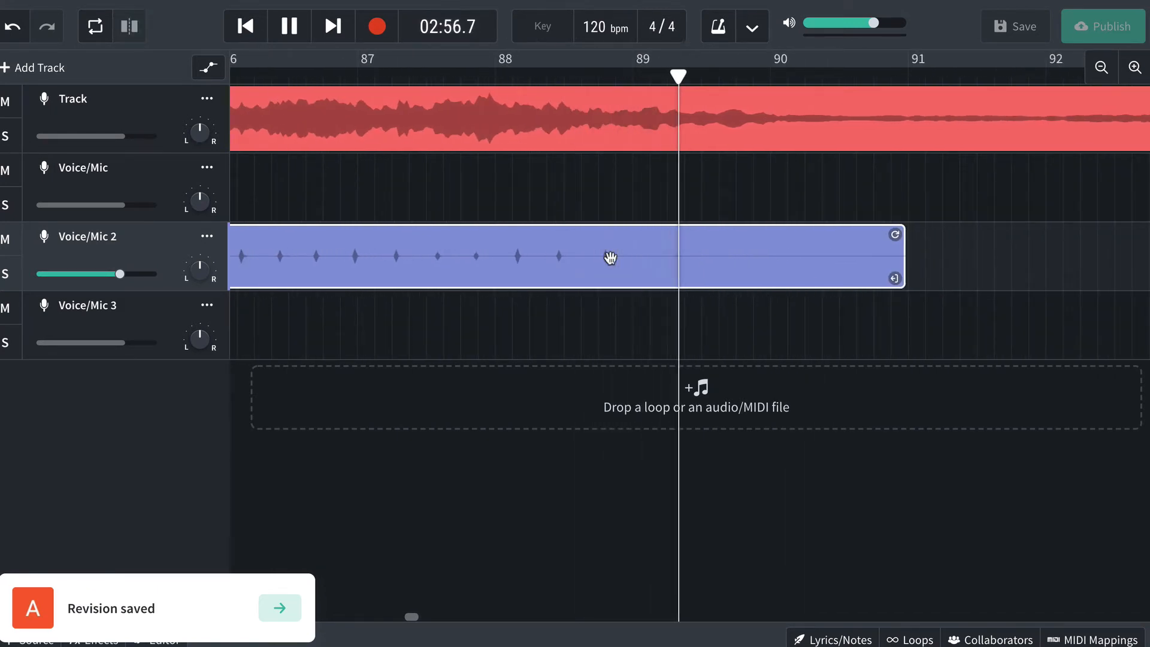
{"action": "key", "text": "space"}
- Shorten the end of the Voice/Mic 2 clip to about bar 88.6 and play back the passage across the cut
{"action": "left_click", "coordinate": [554, 76]}
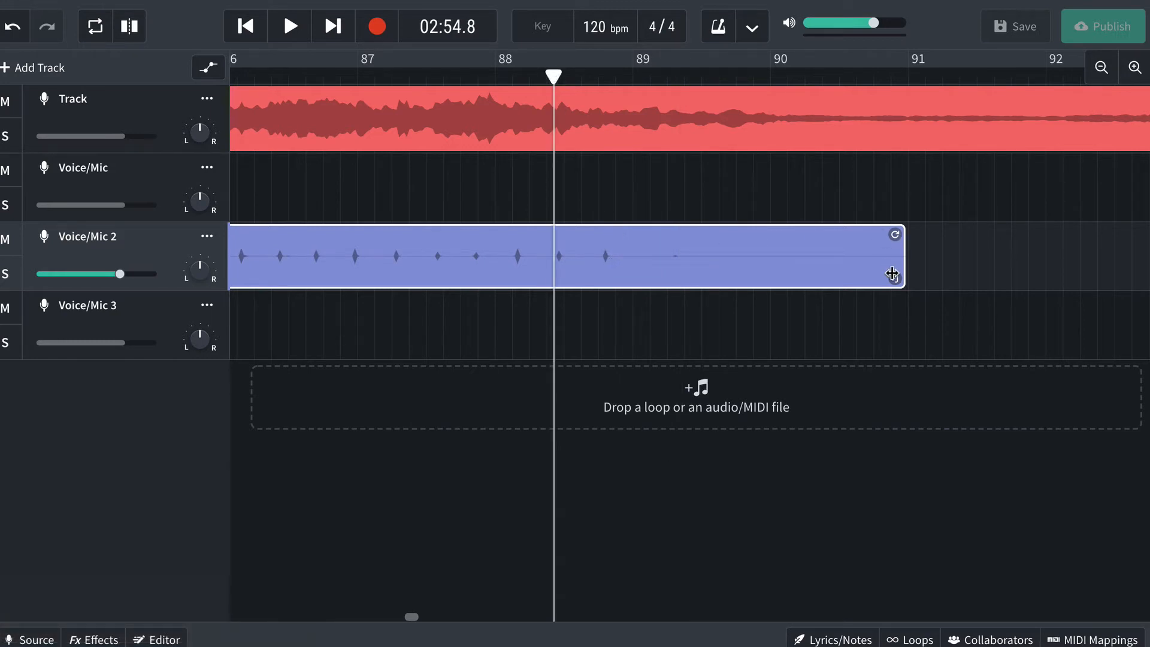
{"action": "left_click_drag", "start_coordinate": [895, 279], "coordinate": [581, 313]}
{"action": "key", "text": "space"}
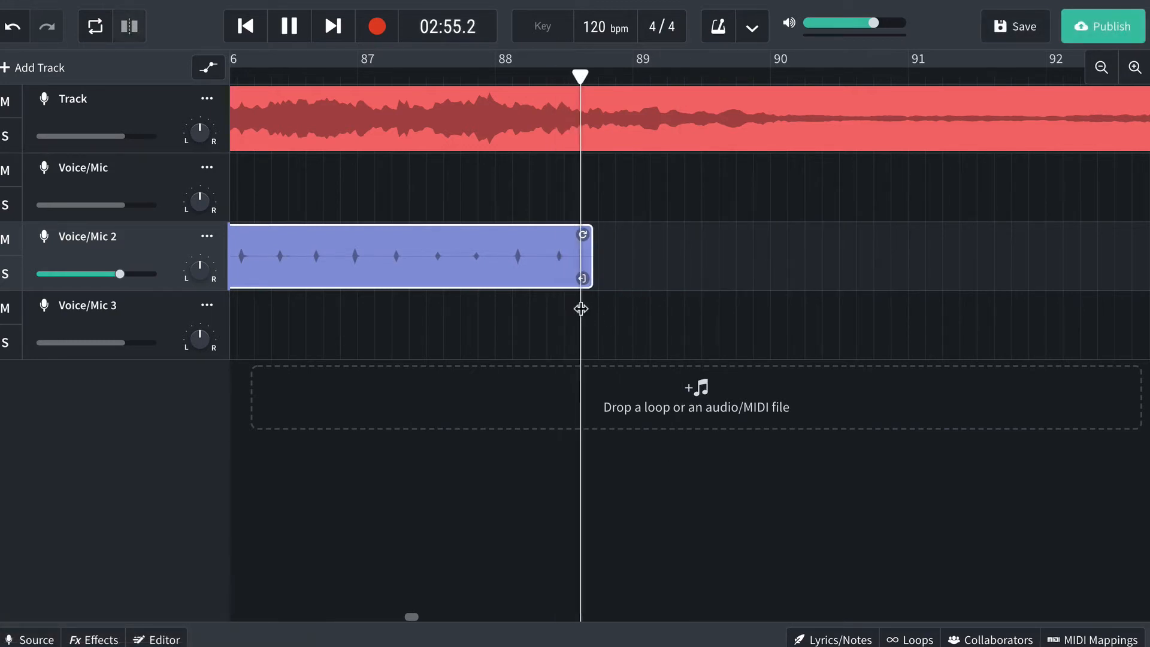
{"action": "key", "text": "space"}
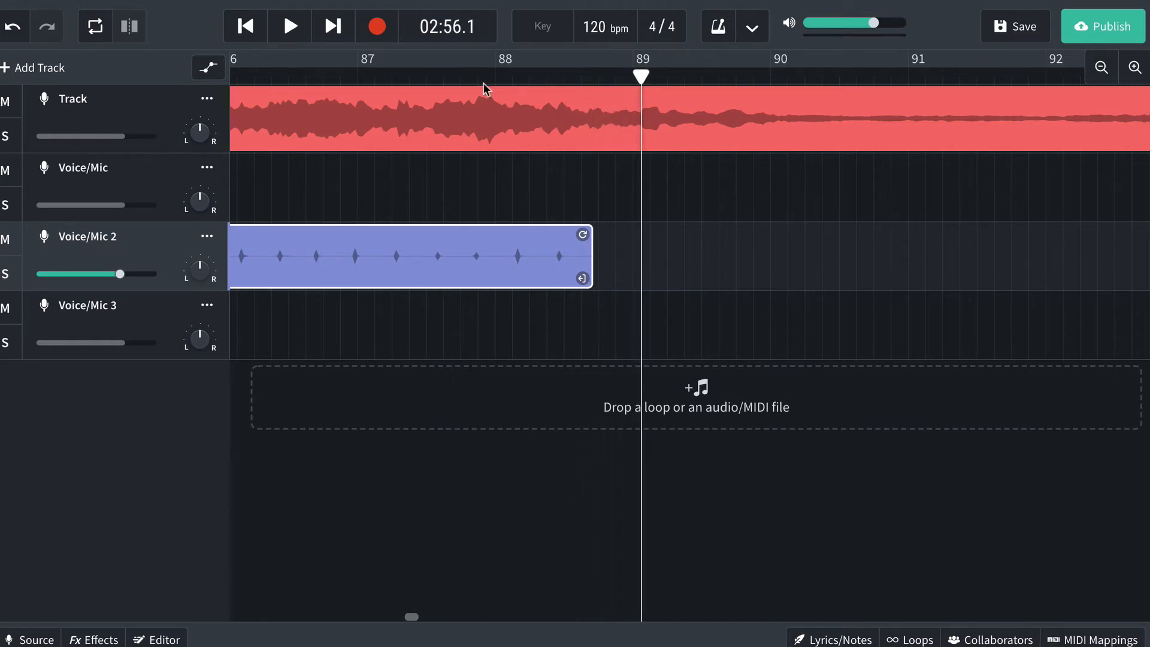
{"action": "left_click", "coordinate": [434, 75]}
{"action": "key", "text": "space"}
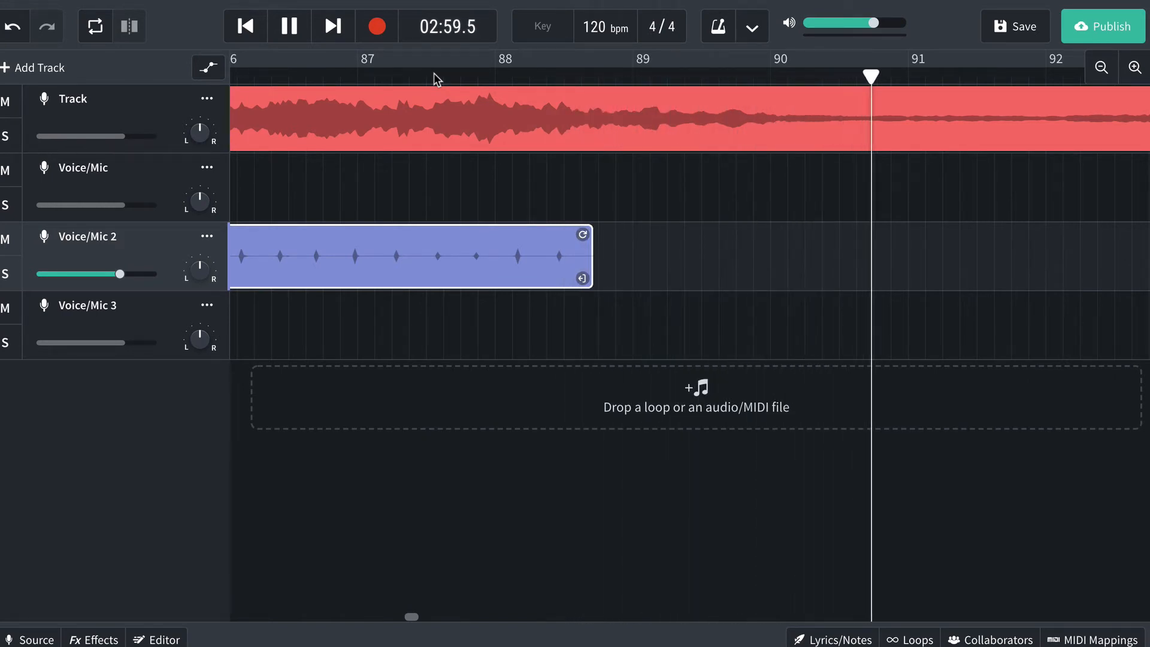
{"action": "key", "text": "space"}
- Start recording on the Voice/Mic 3 track from 02:52.5
{"action": "left_click_drag", "start_coordinate": [434, 76], "coordinate": [392, 78]}
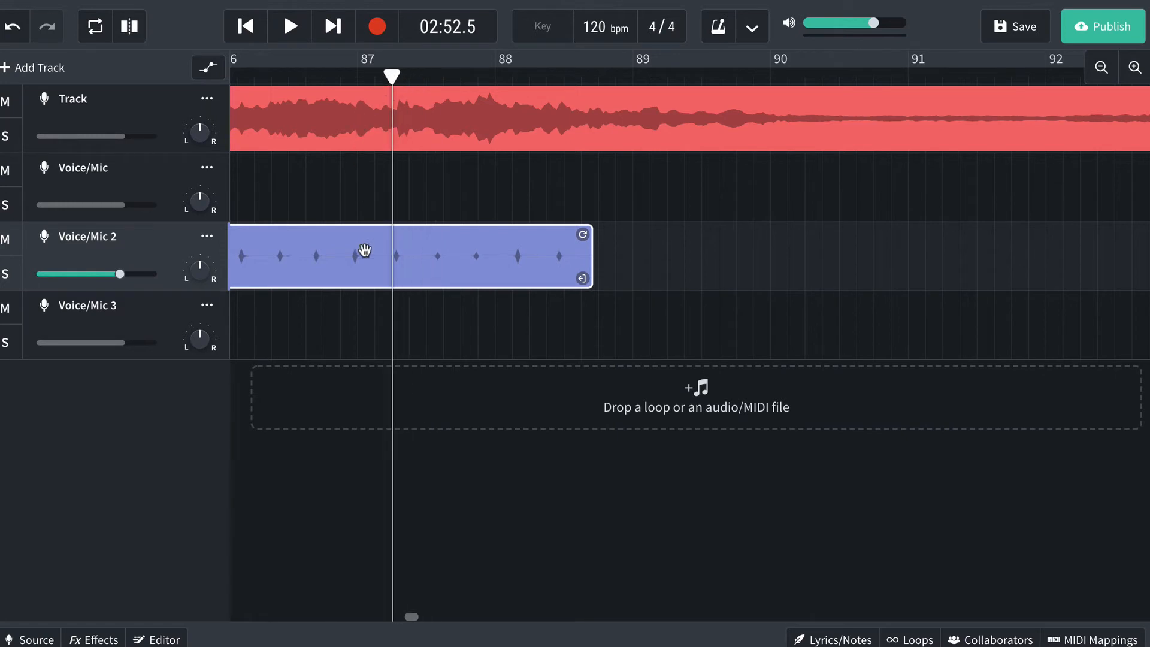
{"action": "left_click", "coordinate": [135, 305]}
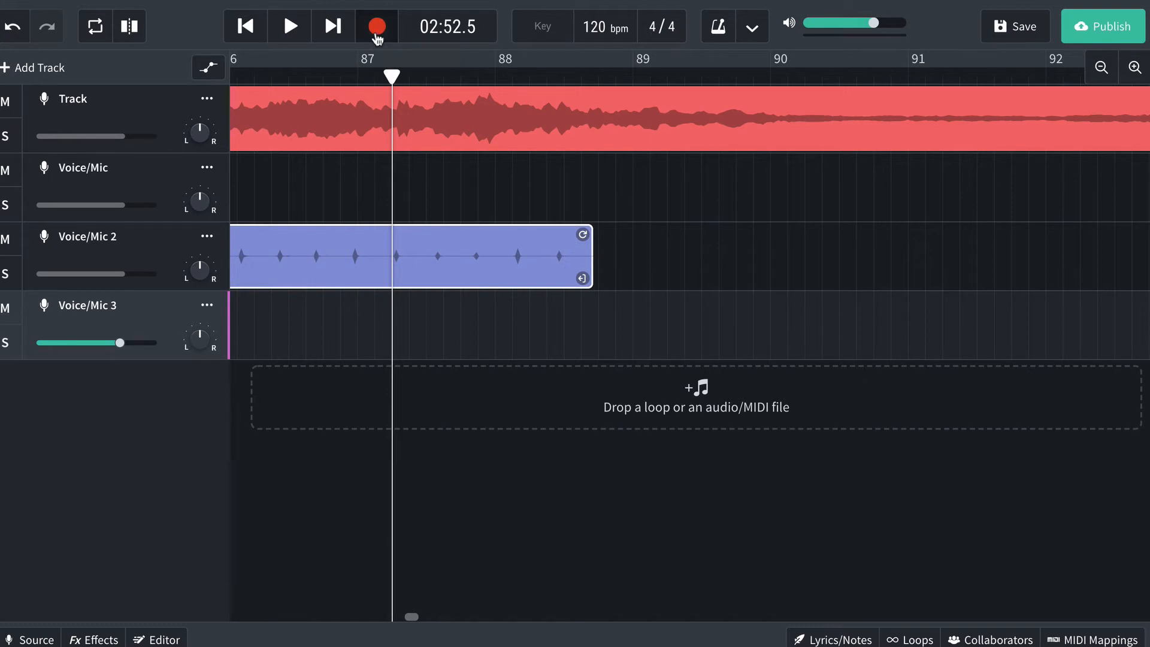
{"action": "left_click", "coordinate": [377, 27]}
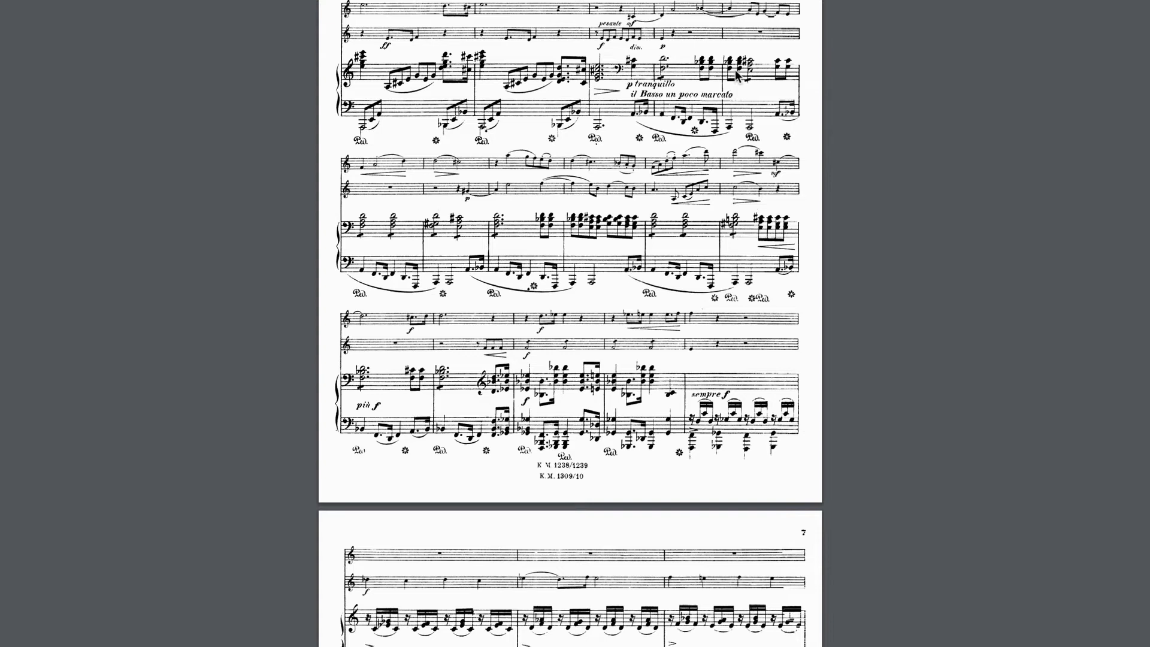
- Follow the sheet music through pages 6 and 7 while the Voice/Mic 3 take records
{"action": "scroll", "coordinate": [738, 75], "scroll_direction": "down", "scroll_amount": 6}
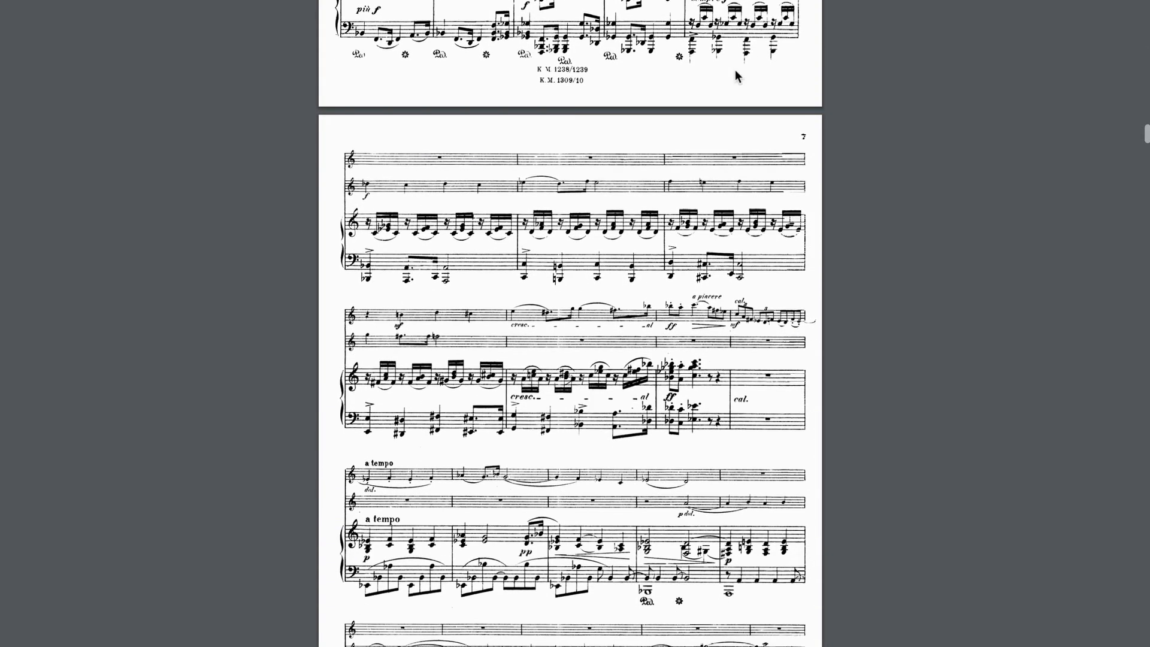
{"action": "scroll", "coordinate": [735, 70], "scroll_direction": "up", "scroll_amount": 4}
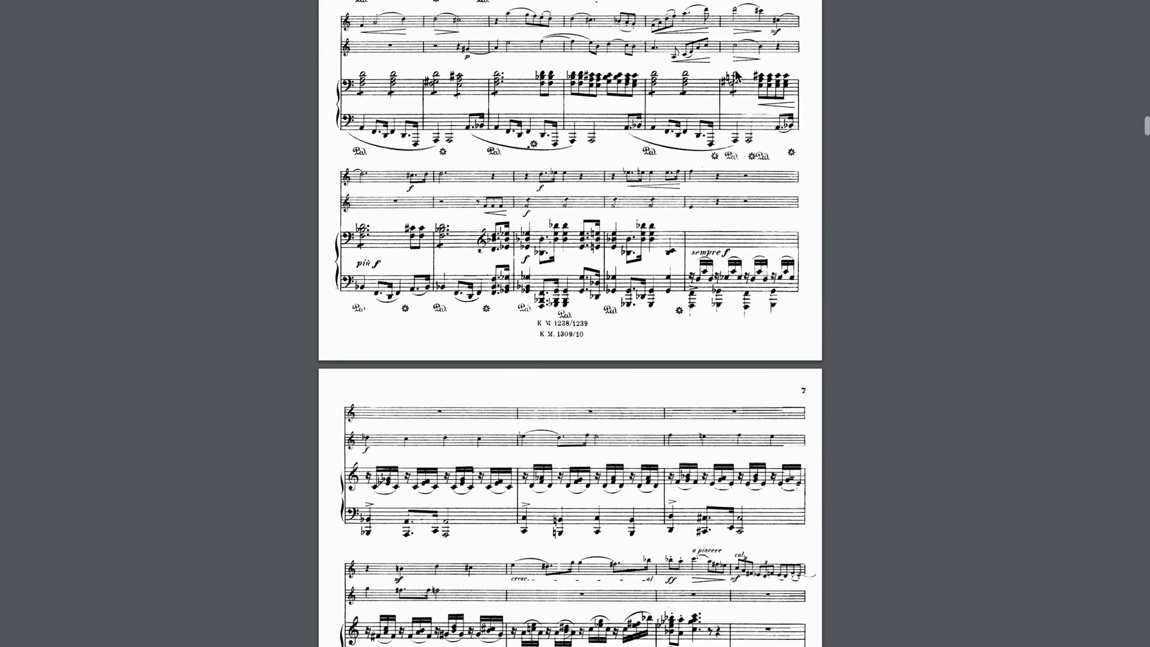
{"action": "scroll", "coordinate": [736, 74], "scroll_direction": "down", "scroll_amount": 1}
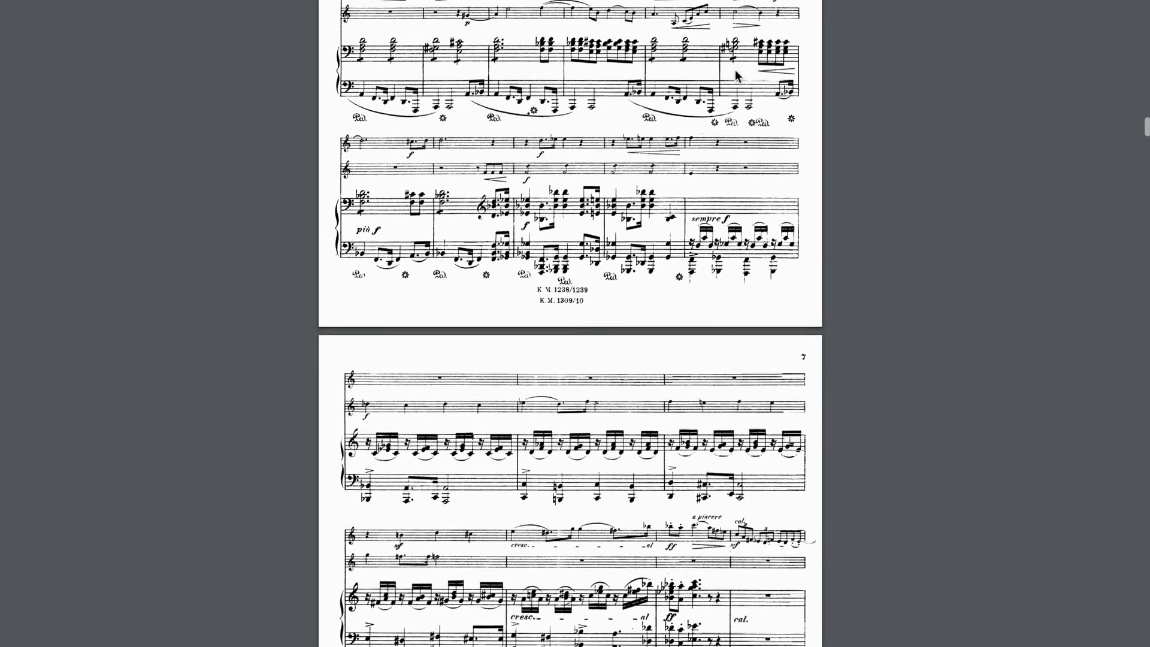
{"action": "scroll", "coordinate": [735, 72], "scroll_direction": "up", "scroll_amount": 7}
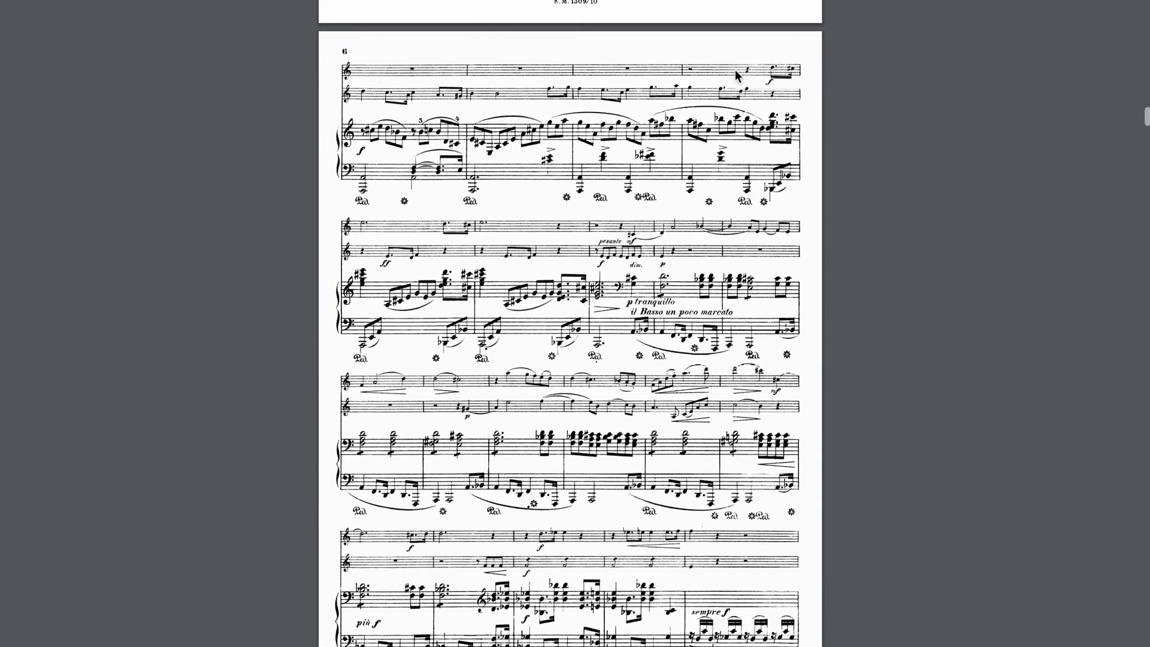
{"action": "scroll", "coordinate": [735, 70], "scroll_direction": "down", "scroll_amount": 1}
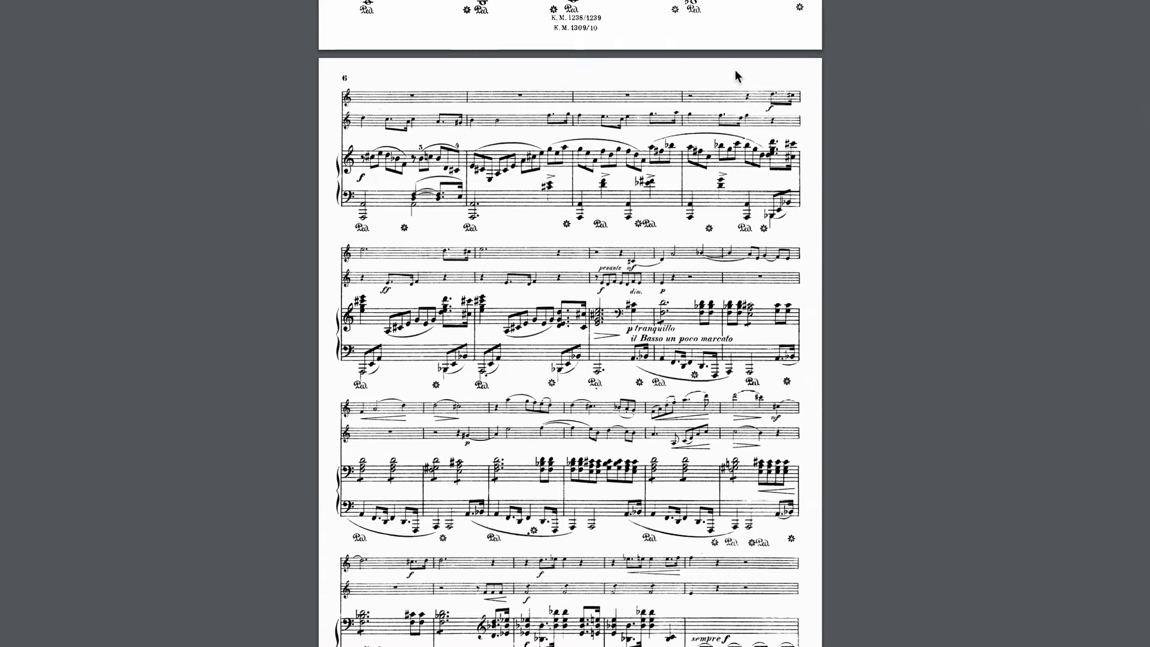
{"action": "scroll", "coordinate": [735, 69], "scroll_direction": "down", "scroll_amount": 3}
{"action": "scroll", "coordinate": [735, 70], "scroll_direction": "down", "scroll_amount": 5}
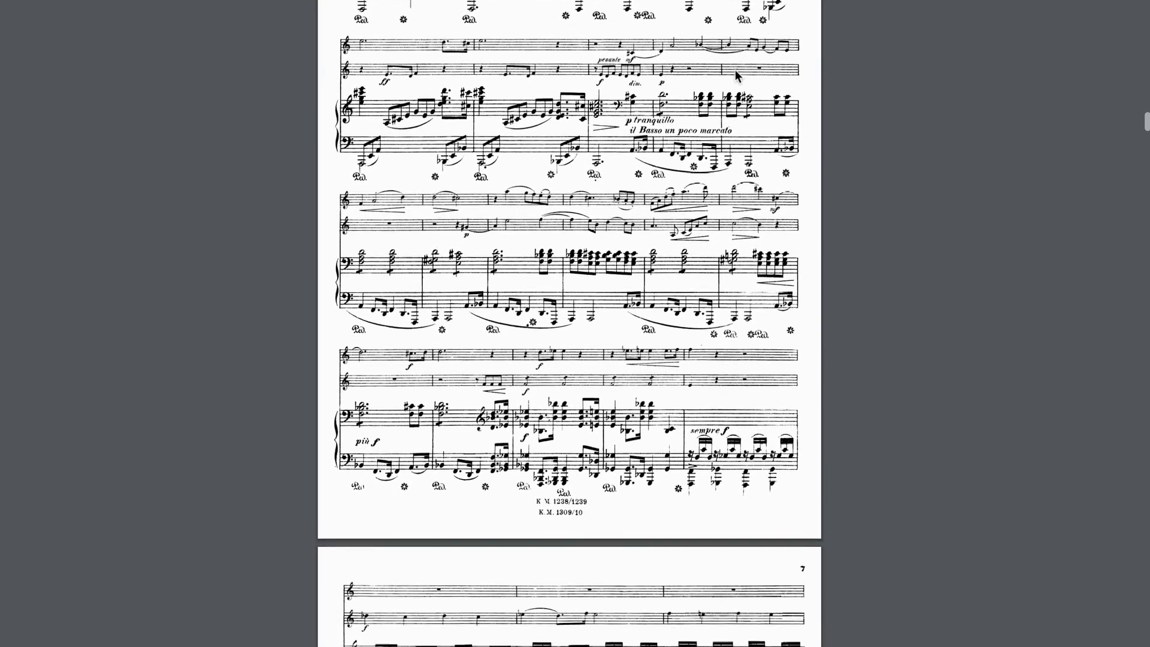
{"action": "scroll", "coordinate": [736, 74], "scroll_direction": "down", "scroll_amount": 2}
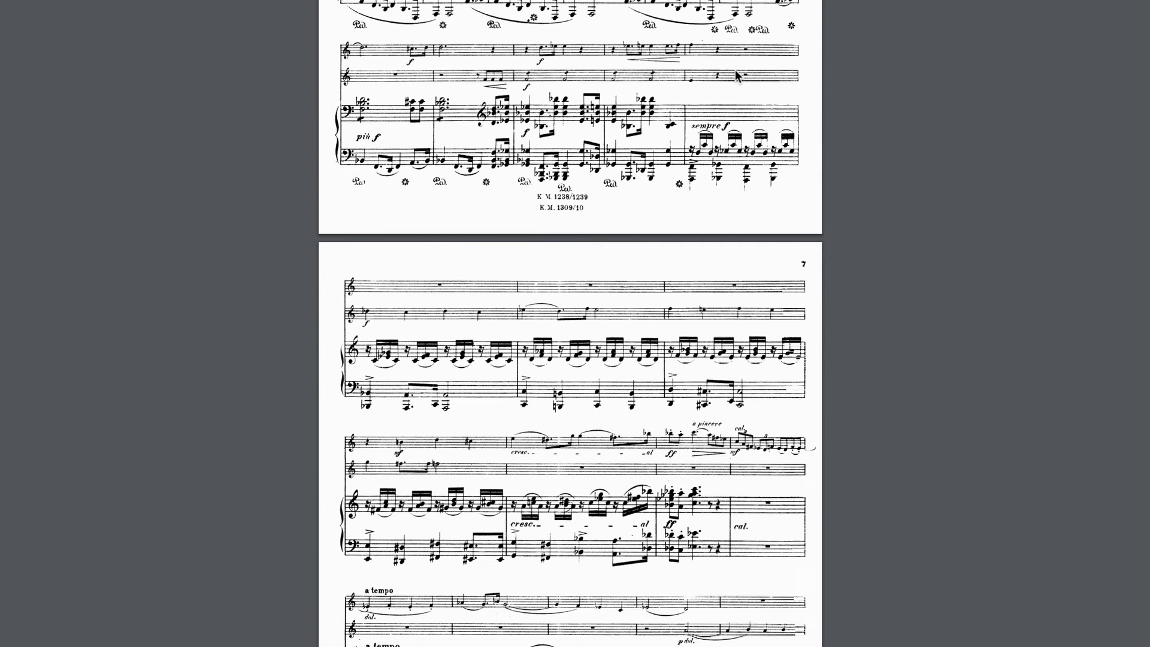
{"action": "scroll", "coordinate": [736, 75], "scroll_direction": "down", "scroll_amount": 5}
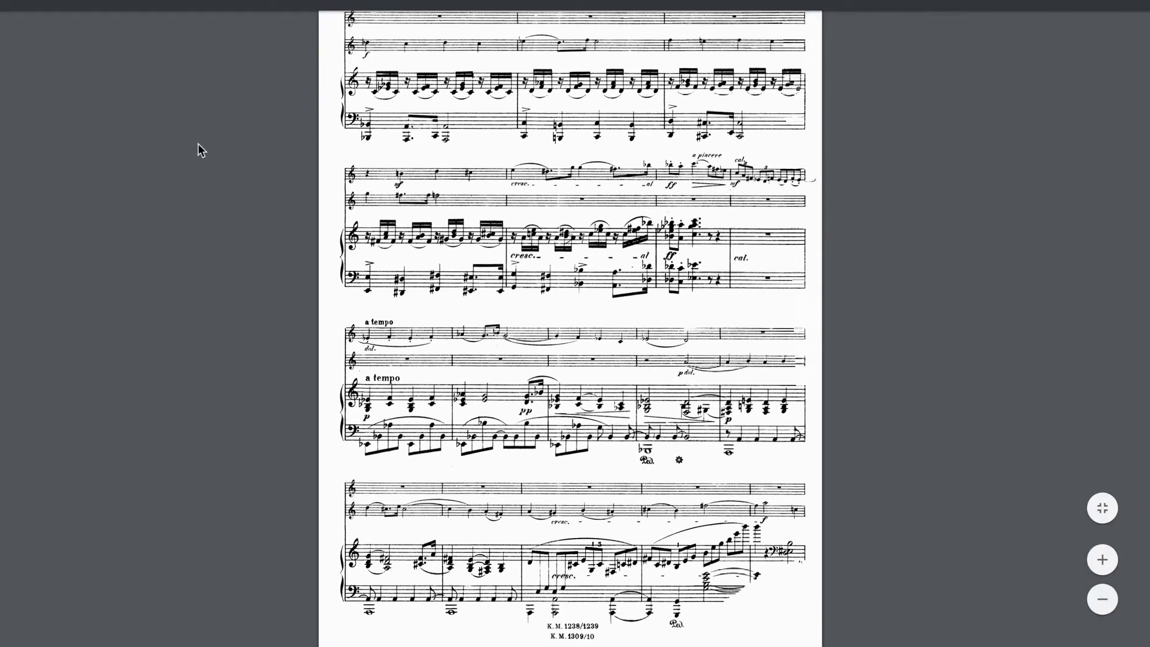
{"action": "scroll", "coordinate": [243, 157], "scroll_direction": "down", "scroll_amount": 1}
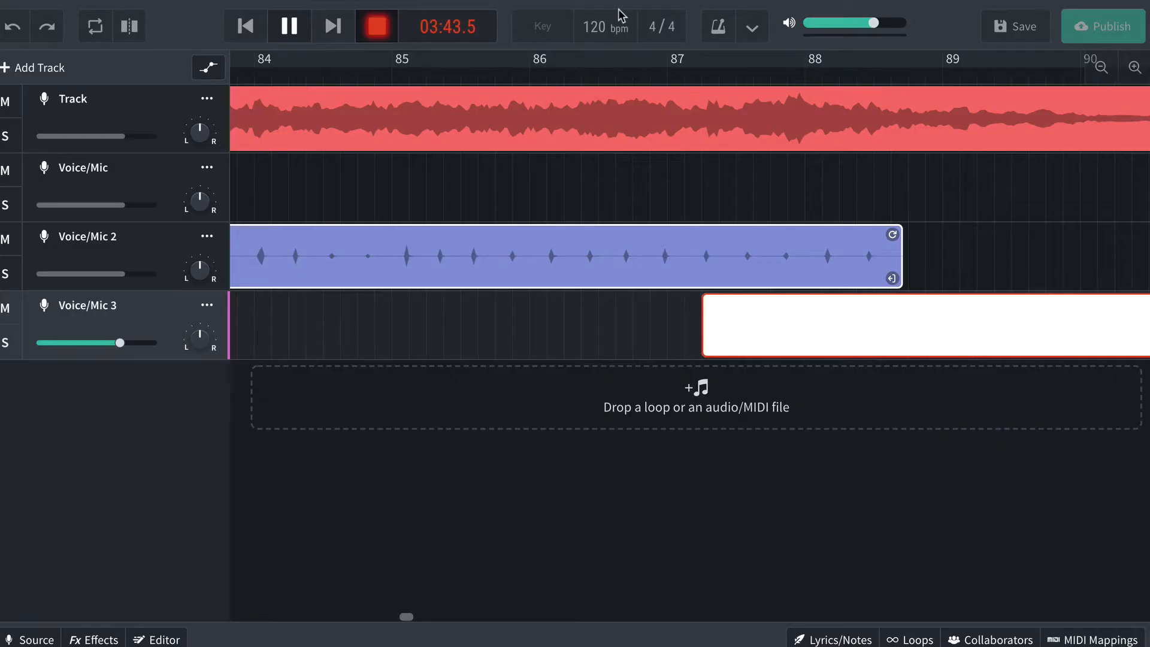
- Stop the Voice/Mic 3 recording in the mix editor and save the project
{"action": "key", "text": "space"}
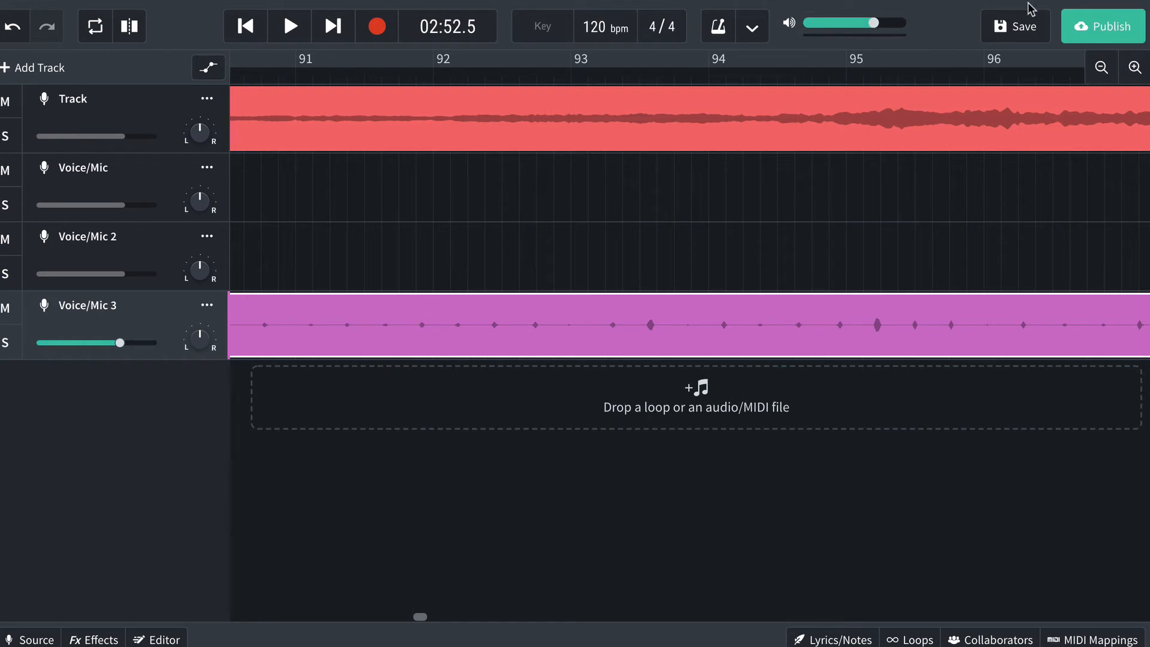
{"action": "left_click", "coordinate": [1023, 29]}
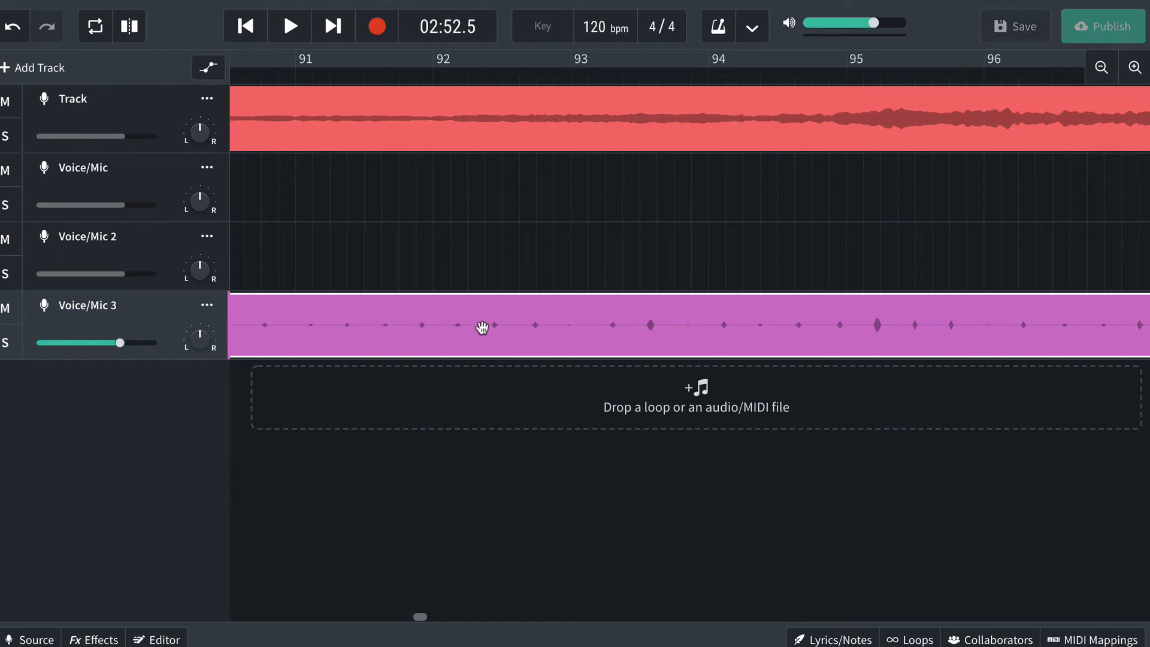
- Play back the end of the Voice/Mic 3 recording, repeating the passage from 03:37.9
{"action": "scroll", "coordinate": [482, 327], "scroll_direction": "right", "scroll_amount": 2}
{"action": "scroll", "coordinate": [708, 209], "scroll_direction": "right", "scroll_amount": 15}
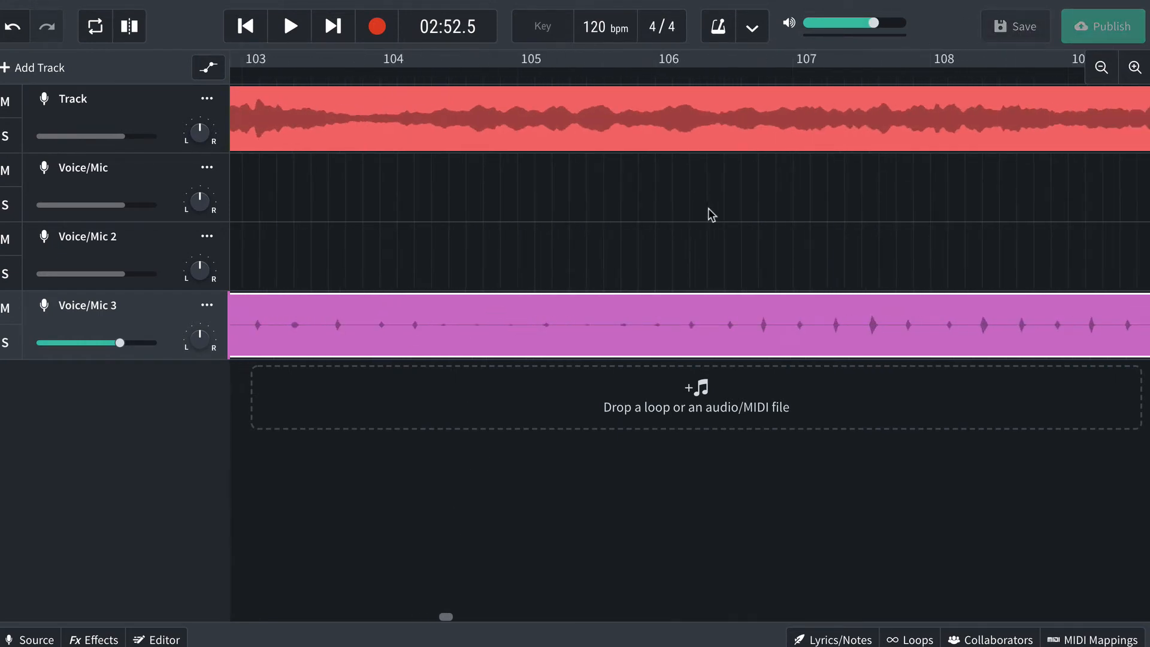
{"action": "scroll", "coordinate": [708, 208], "scroll_direction": "left", "scroll_amount": 5}
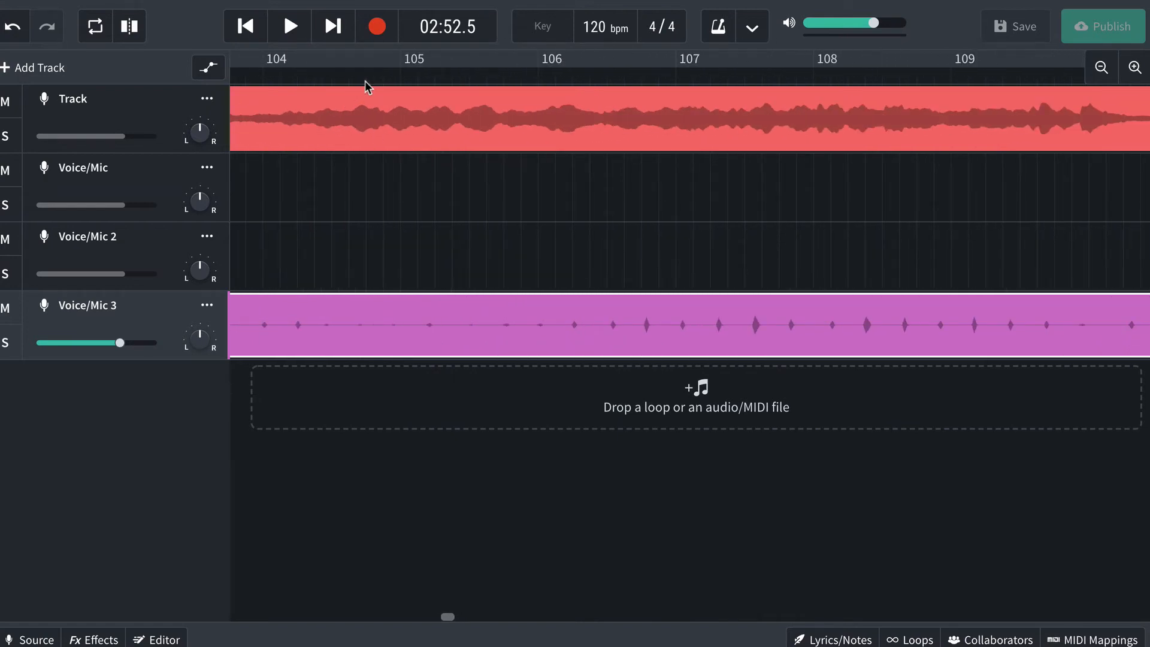
{"action": "key", "text": "space"}
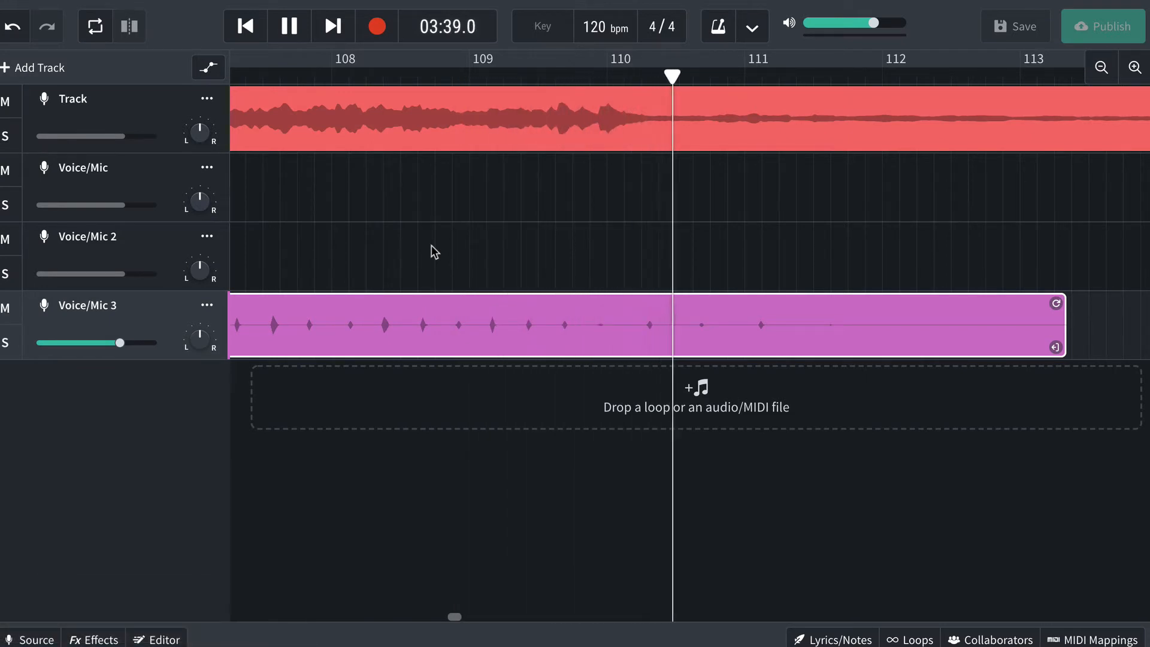
{"action": "key", "text": "space"}
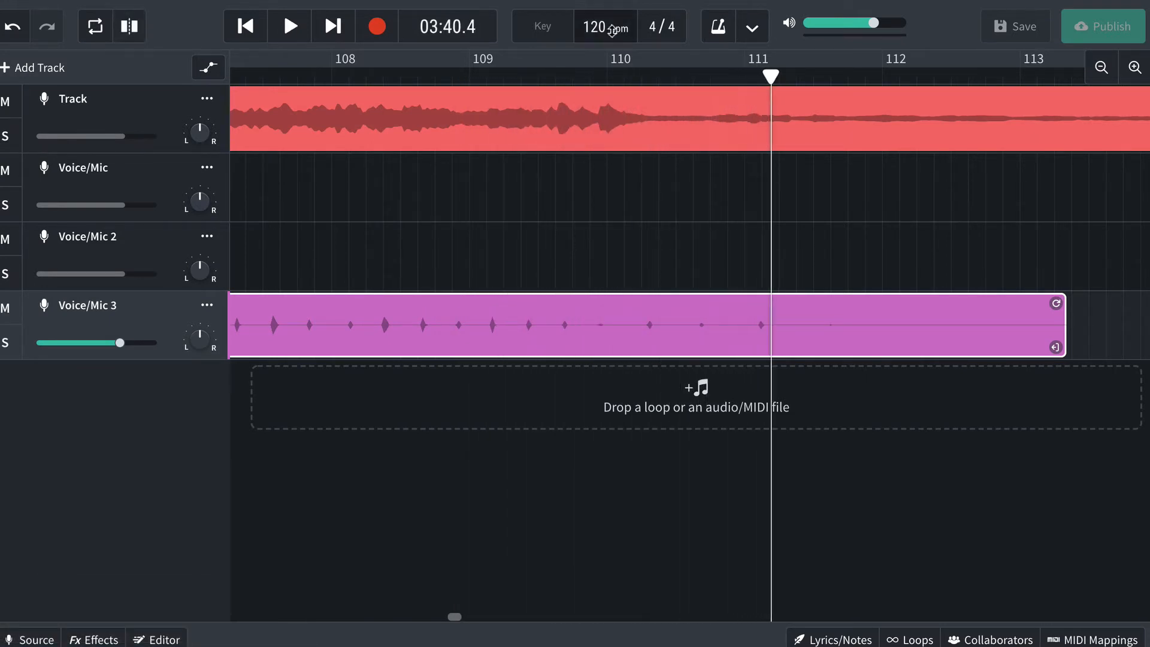
{"action": "left_click", "coordinate": [600, 80]}
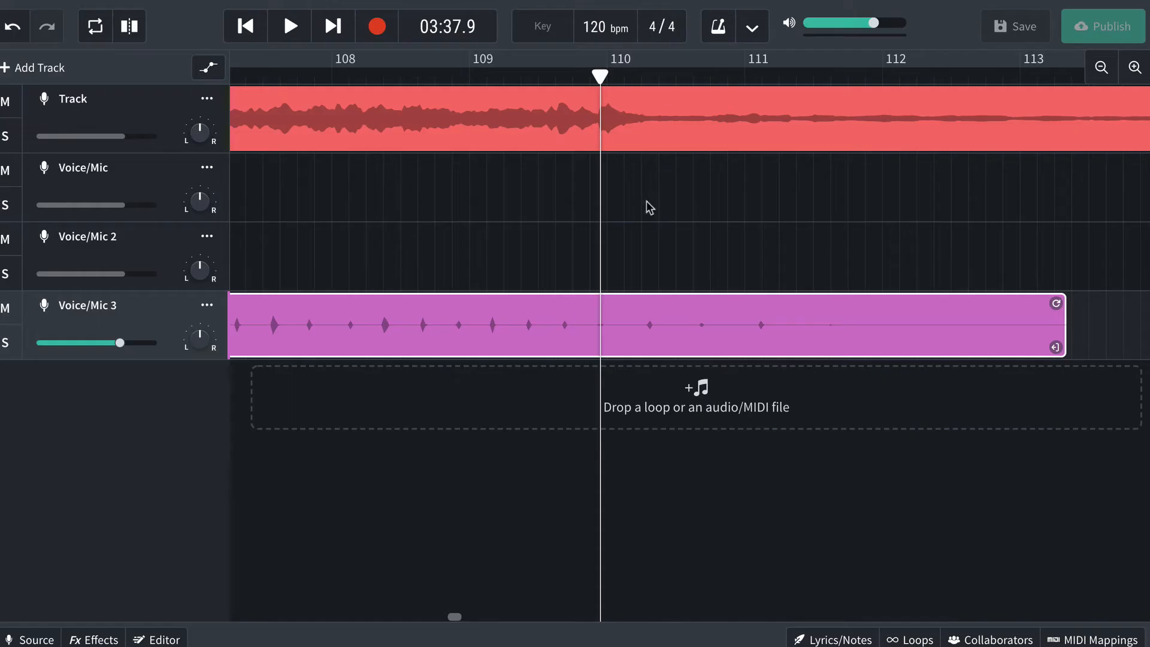
{"action": "key", "text": "space"}
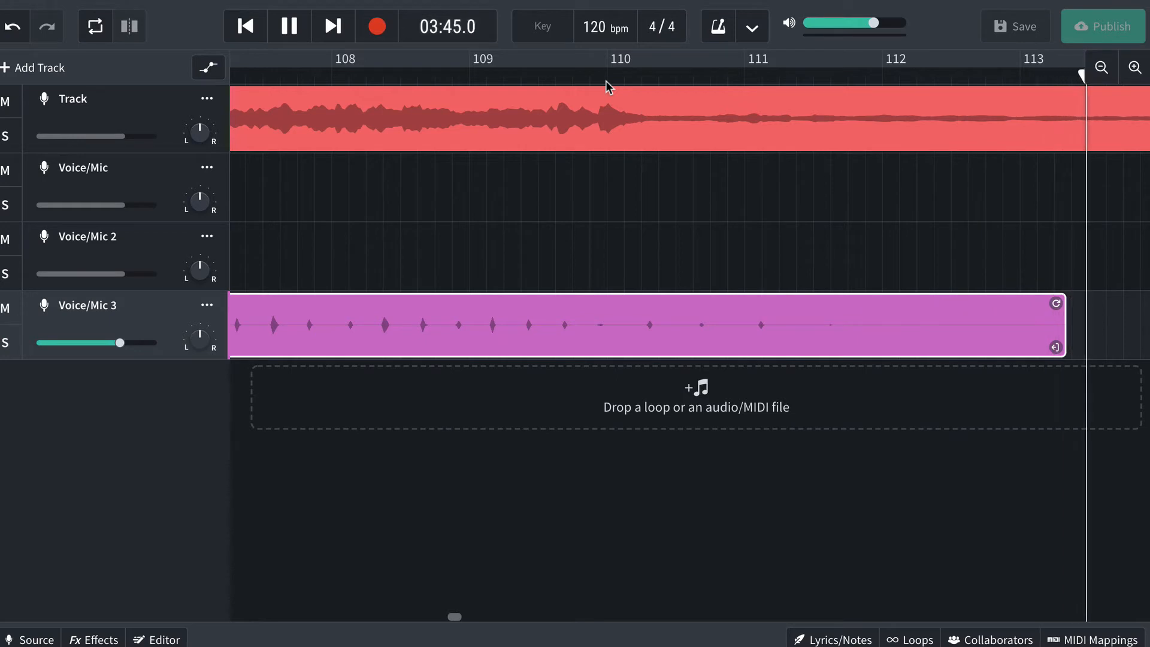
{"action": "key", "text": "space"}
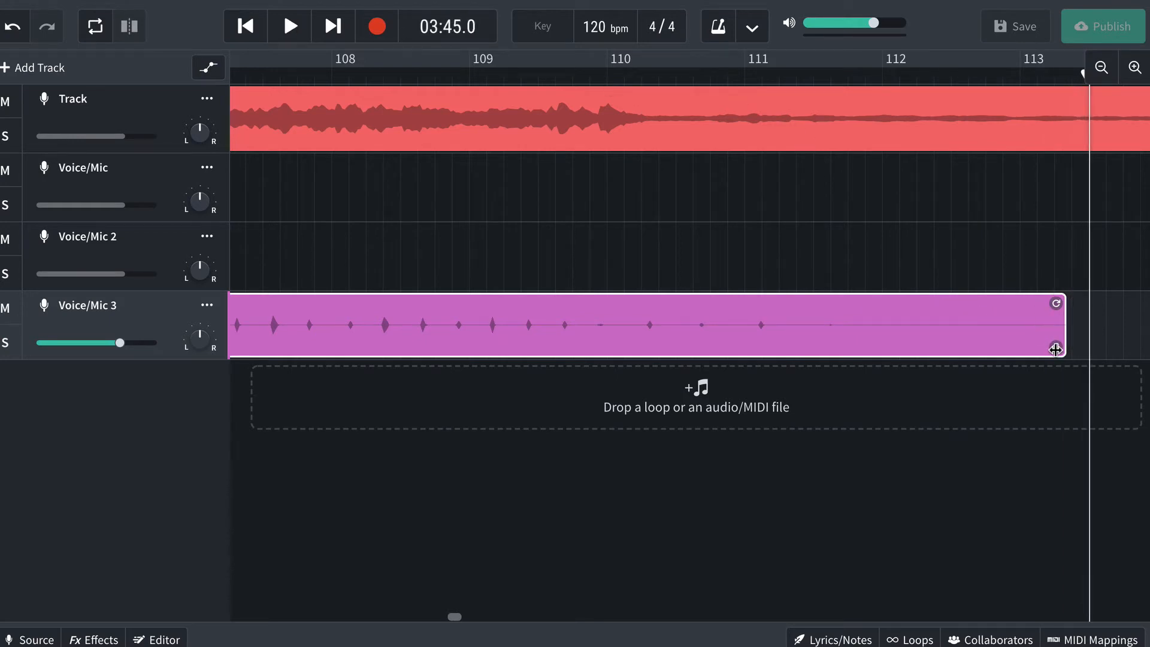
- Shorten the end of the Voice/Mic 3 clip to just before bar 110 and play back from 03:36.1 across the cut
{"action": "left_click_drag", "start_coordinate": [1056, 348], "coordinate": [580, 363]}
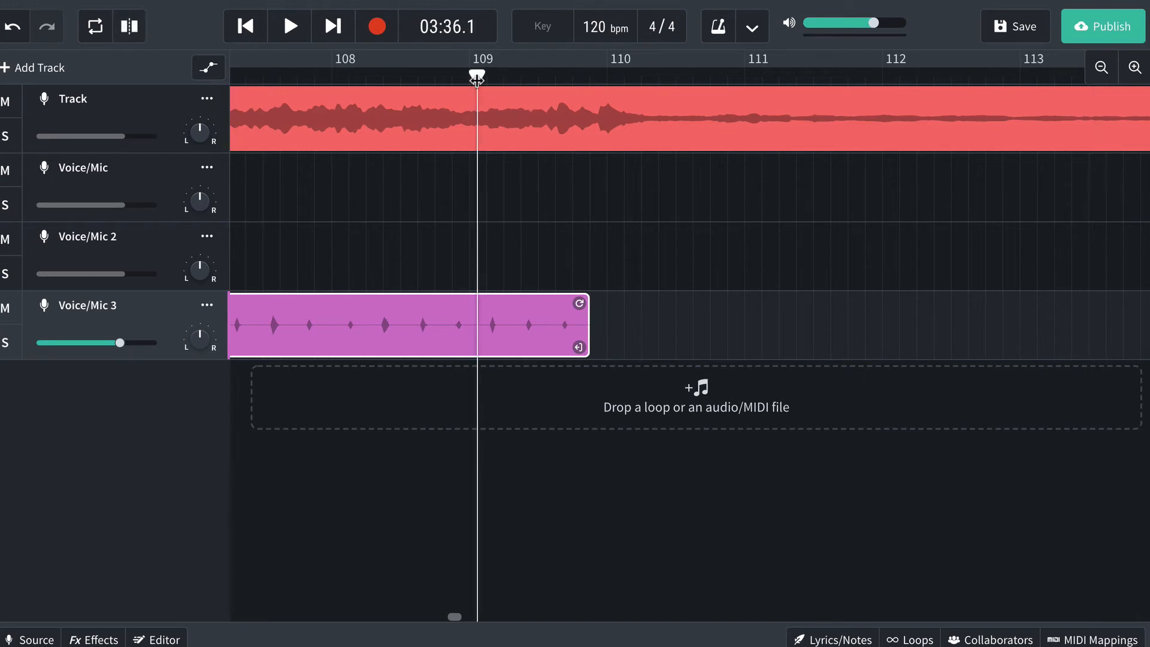
{"action": "key", "text": "space"}
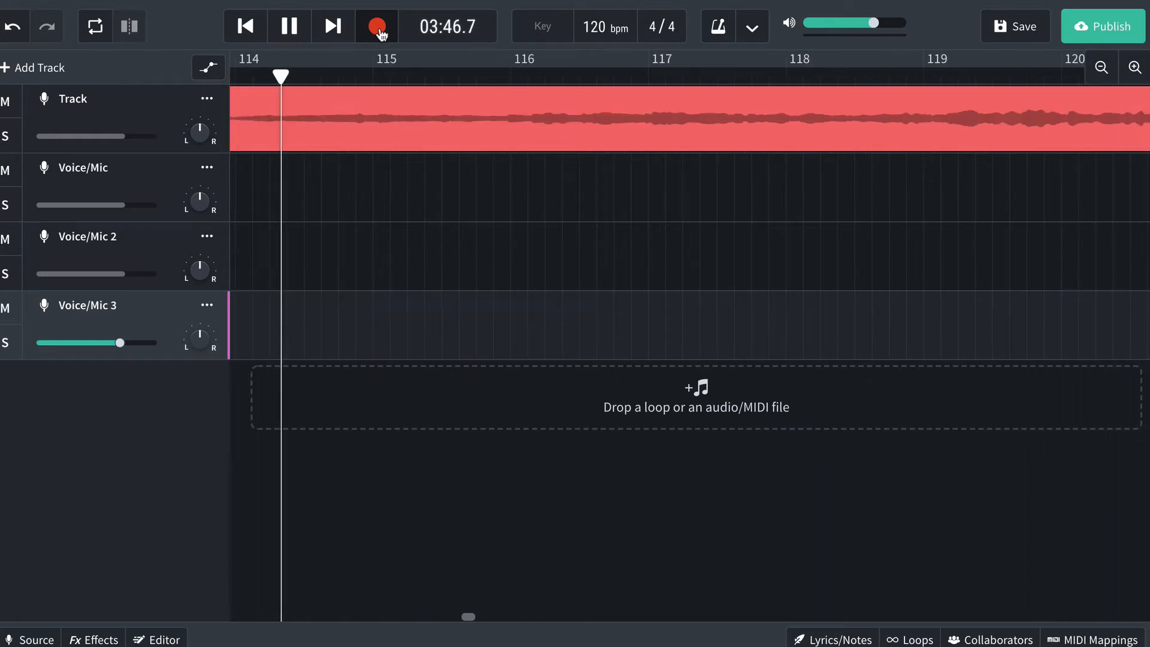
{"action": "key", "text": "space"}
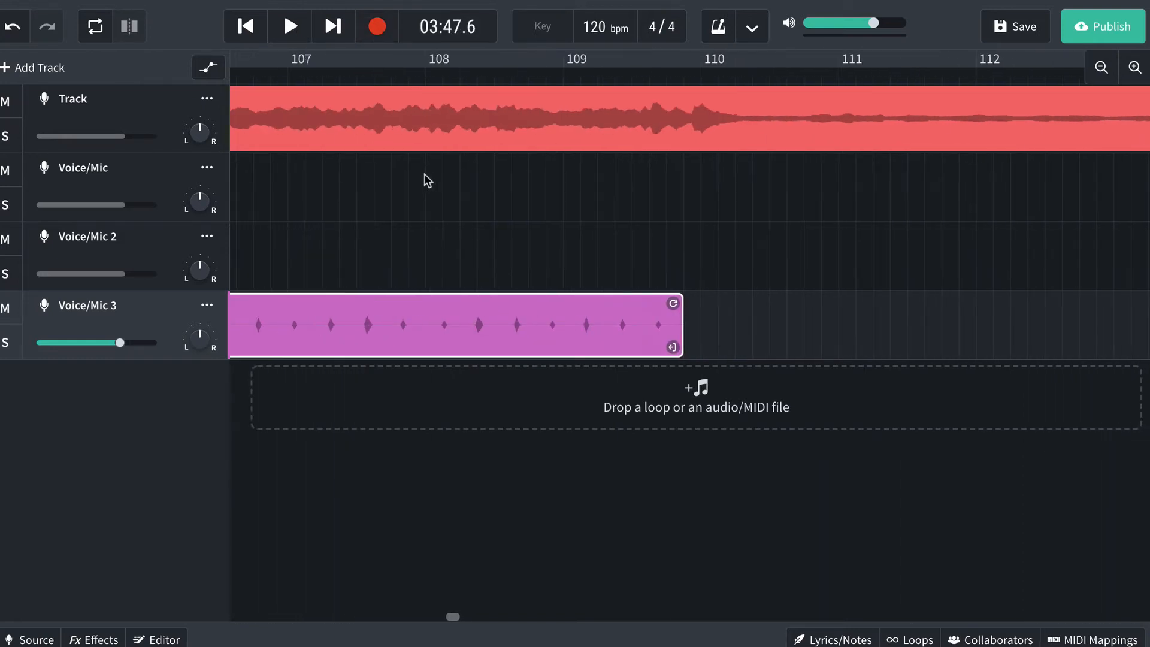
- Record a new take on the Voice/Mic track from 03:35.3 and play it back
{"action": "left_click", "coordinate": [512, 75]}
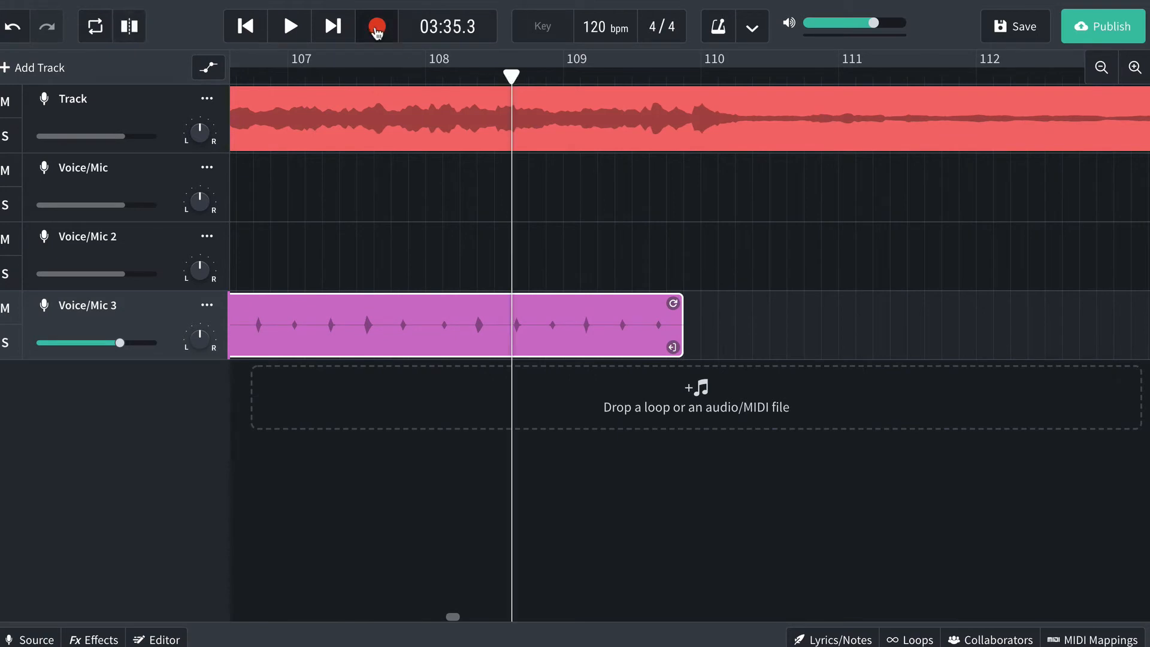
{"action": "left_click", "coordinate": [122, 182]}
{"action": "left_click", "coordinate": [363, 22]}
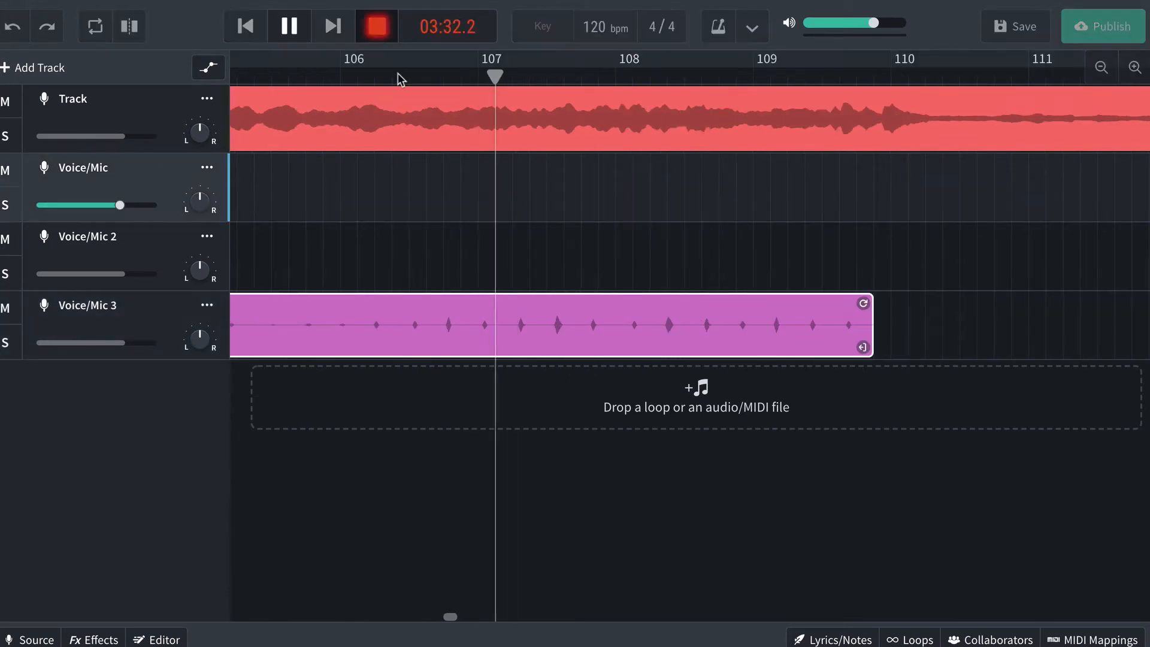
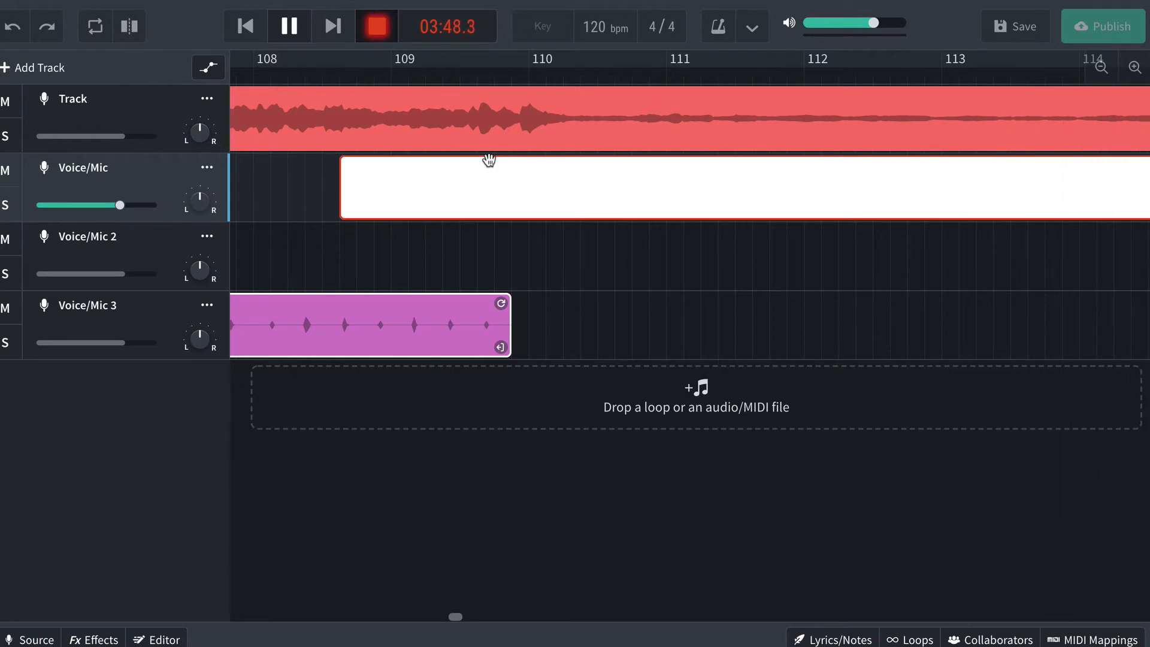
{"action": "key", "text": "space"}
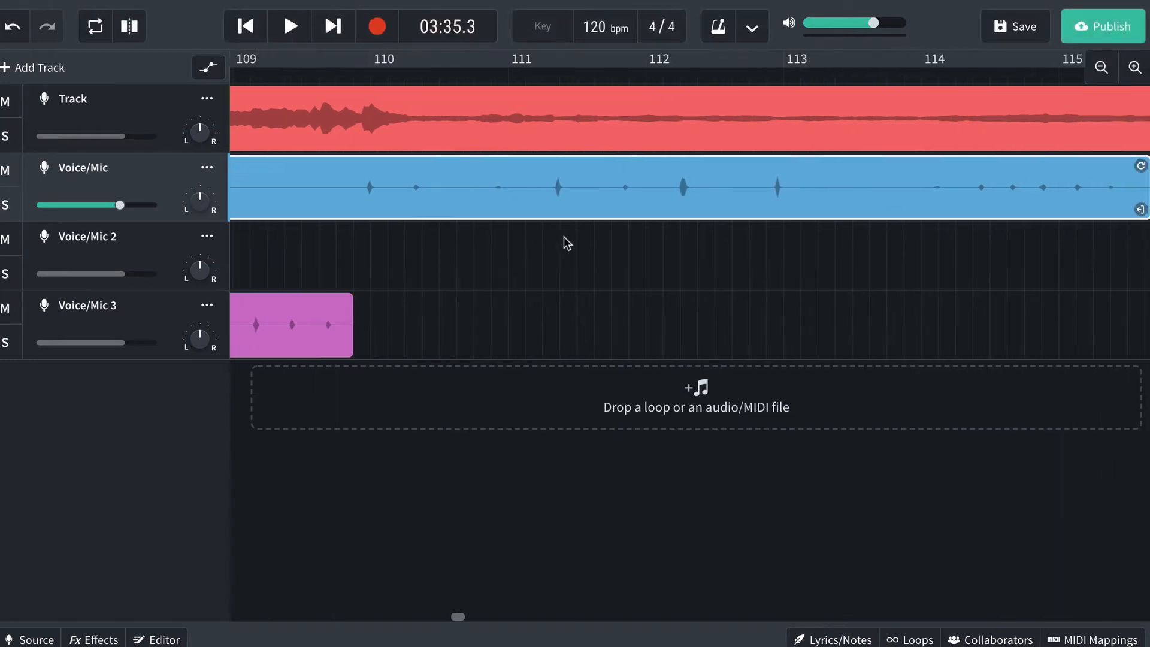
{"action": "key", "text": "space"}
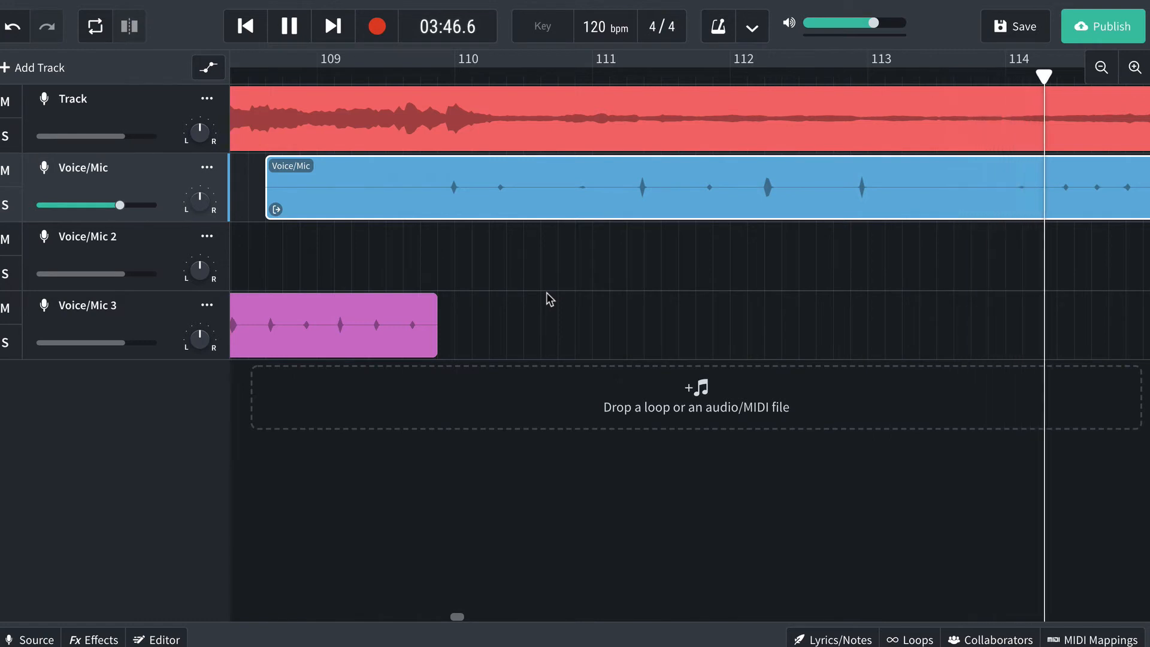
{"action": "key", "text": "space"}
- Trim the new Voice/Mic clip's end to about bar 114 and its start to where the Voice/Mic 3 clip ends
{"action": "scroll", "coordinate": [692, 356], "scroll_direction": "right", "scroll_amount": 1}
{"action": "scroll", "coordinate": [688, 350], "scroll_direction": "right", "scroll_amount": 10}
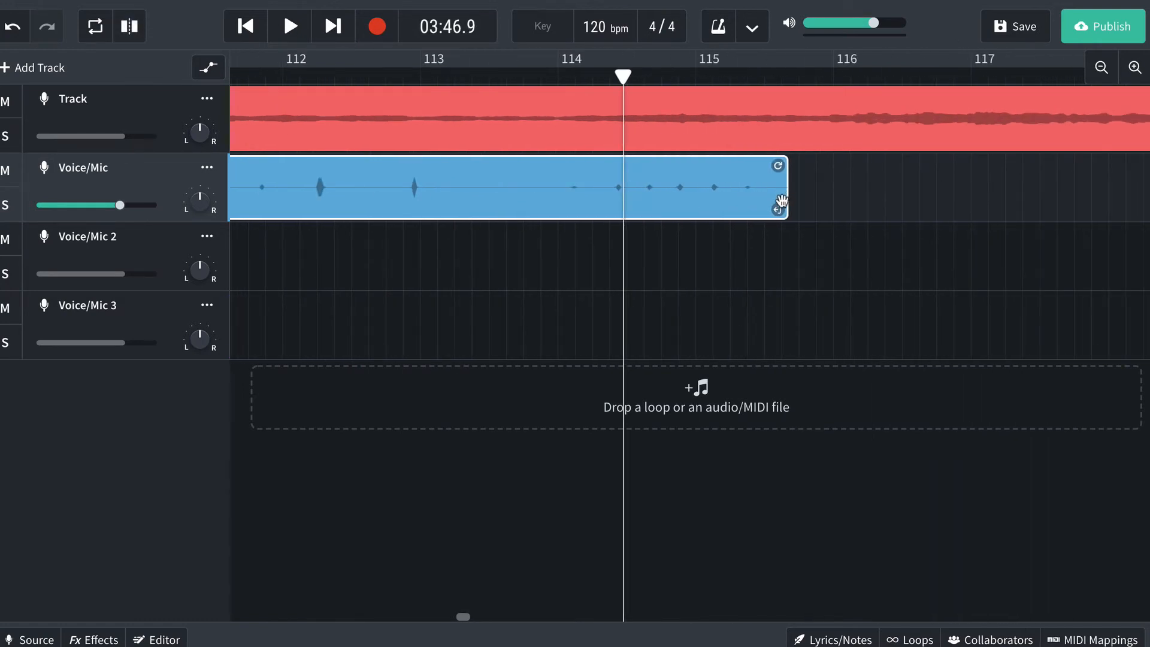
{"action": "left_click_drag", "start_coordinate": [749, 210], "coordinate": [580, 207]}
{"action": "scroll", "coordinate": [562, 207], "scroll_direction": "left", "scroll_amount": 5}
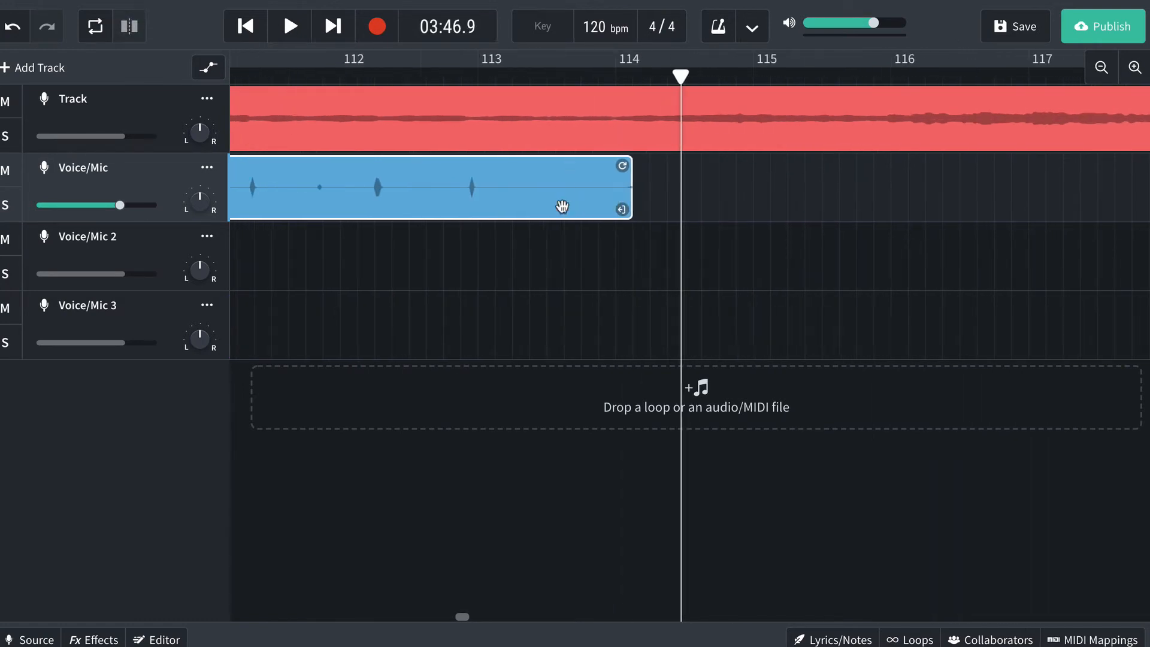
{"action": "scroll", "coordinate": [713, 211], "scroll_direction": "left", "scroll_amount": 12}
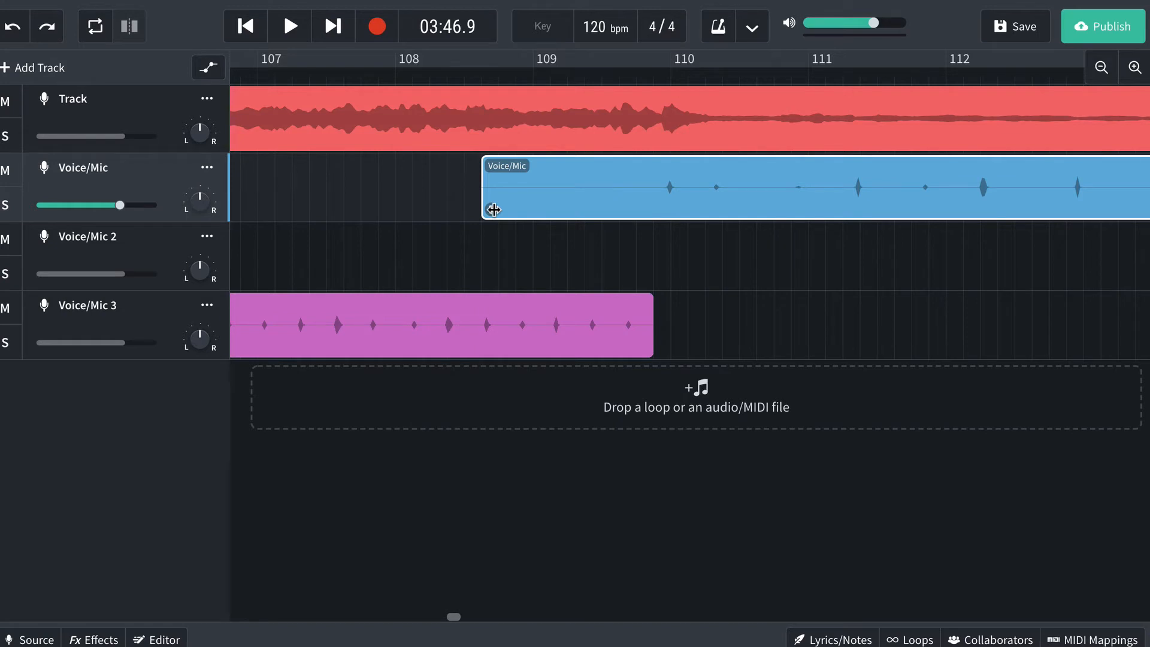
{"action": "left_click_drag", "start_coordinate": [500, 210], "coordinate": [648, 209]}
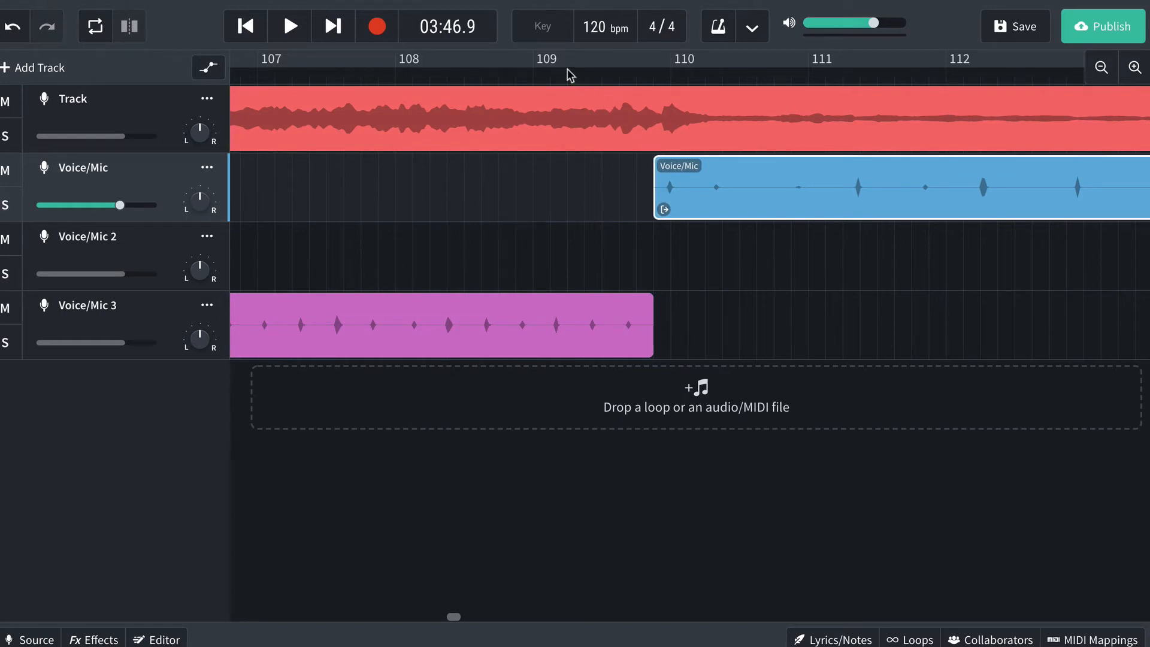
- Play back the transition from the Voice/Mic 3 clip to the Voice/Mic clip repeatedly, restarting from 03:36.8
{"action": "key", "text": "space"}
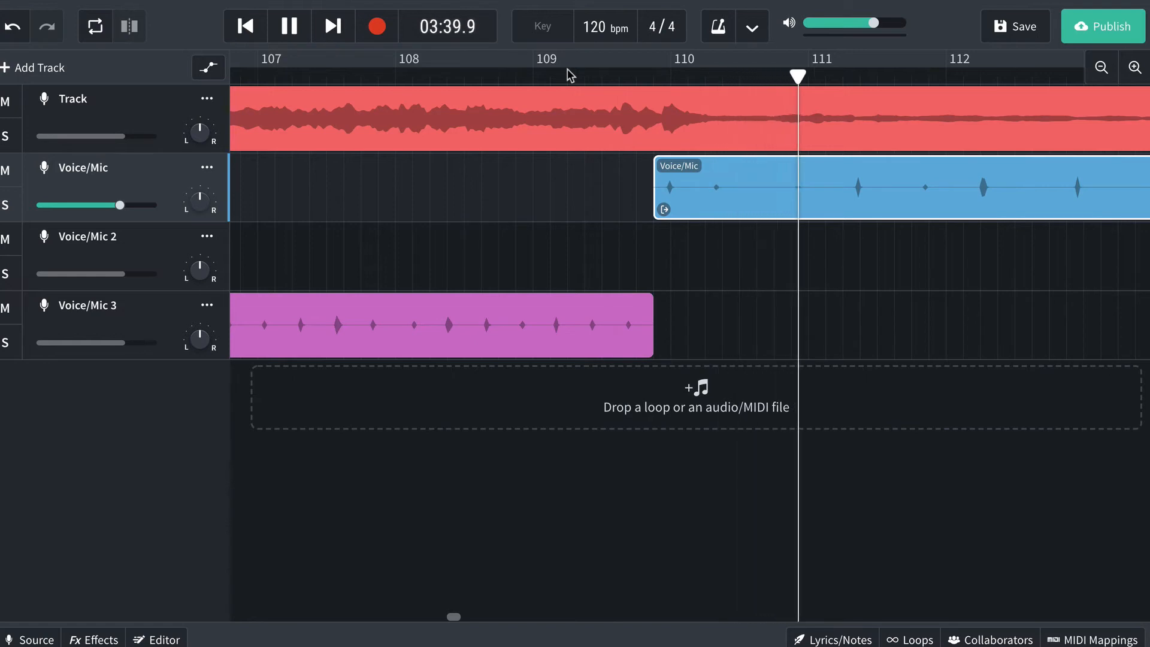
{"action": "key", "text": "space"}
{"action": "left_click", "coordinate": [590, 80]}
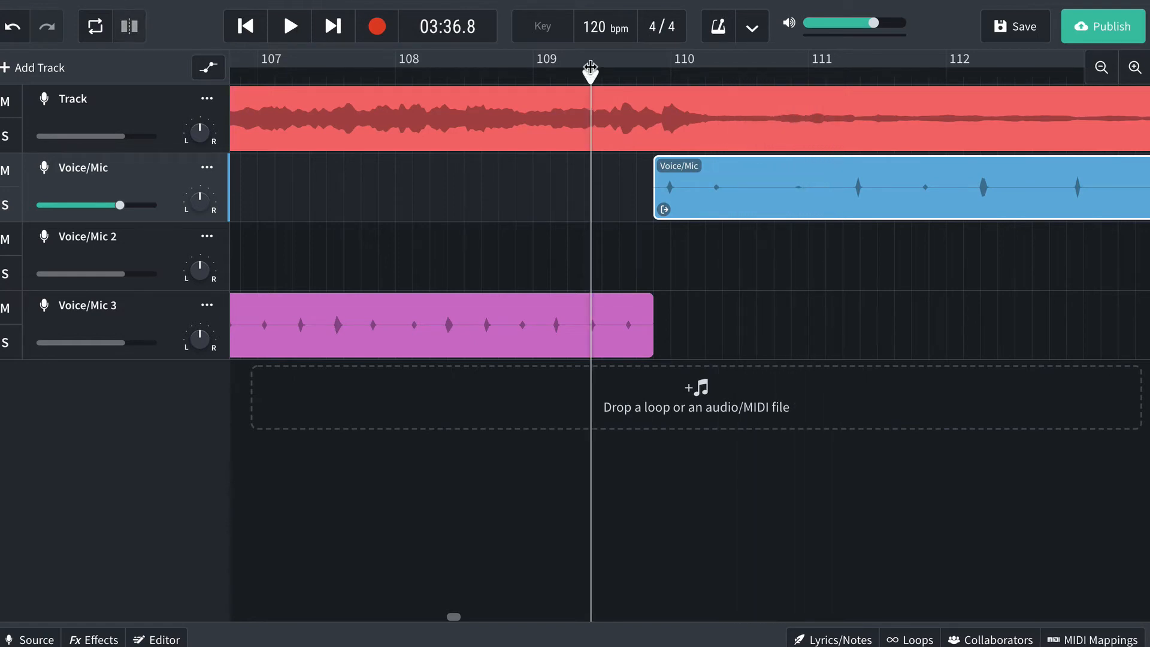
{"action": "key", "text": "space"}
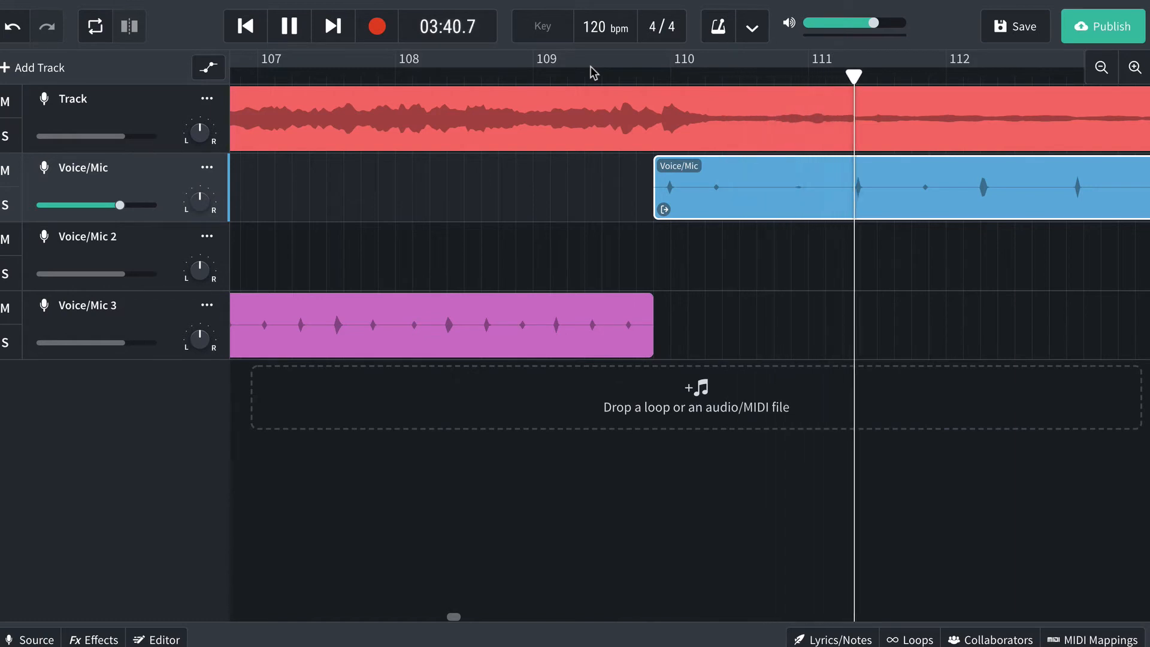
{"action": "key", "text": "space"}
{"action": "left_click", "coordinate": [591, 67]}
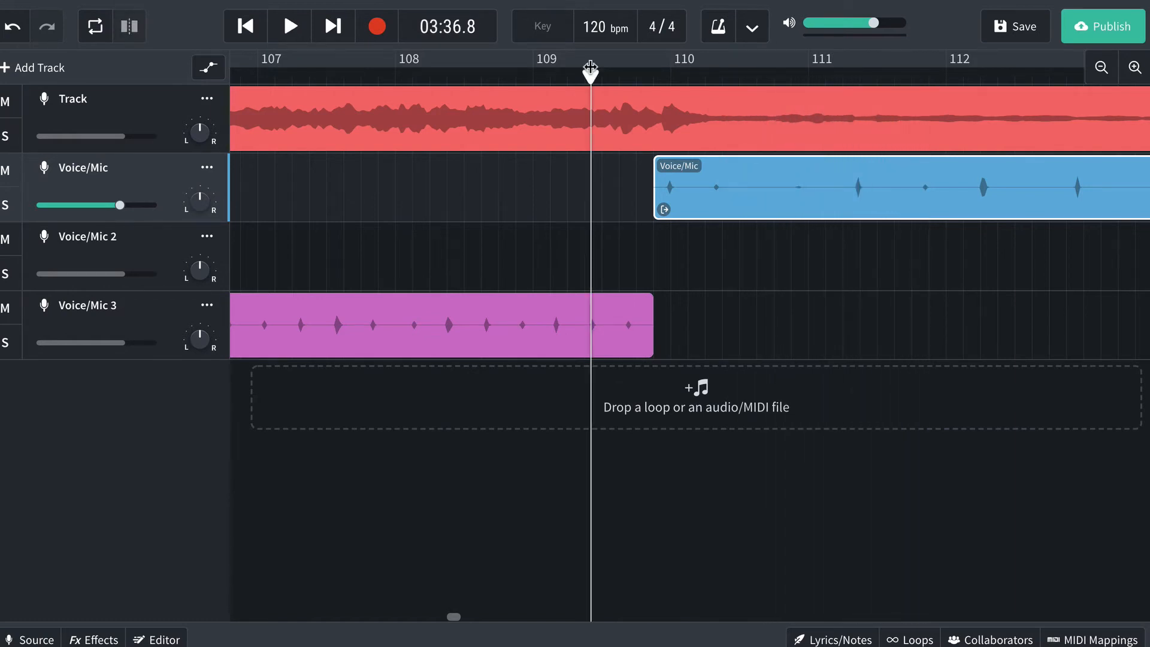
{"action": "key", "text": "space"}
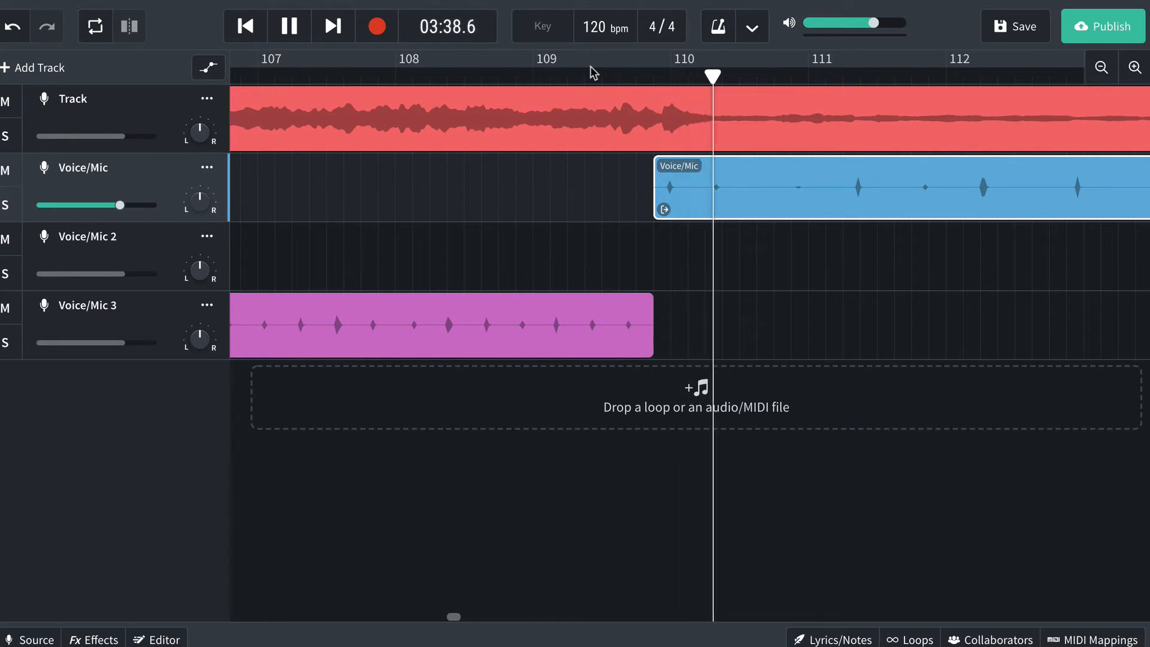
- Replay the join between the Voice/Mic 3 and Voice/Mic clips, starting from 03:36.8 and again from the cut, past the Voice/Mic clip's end
{"action": "key", "text": "space"}
{"action": "left_click", "coordinate": [591, 67]}
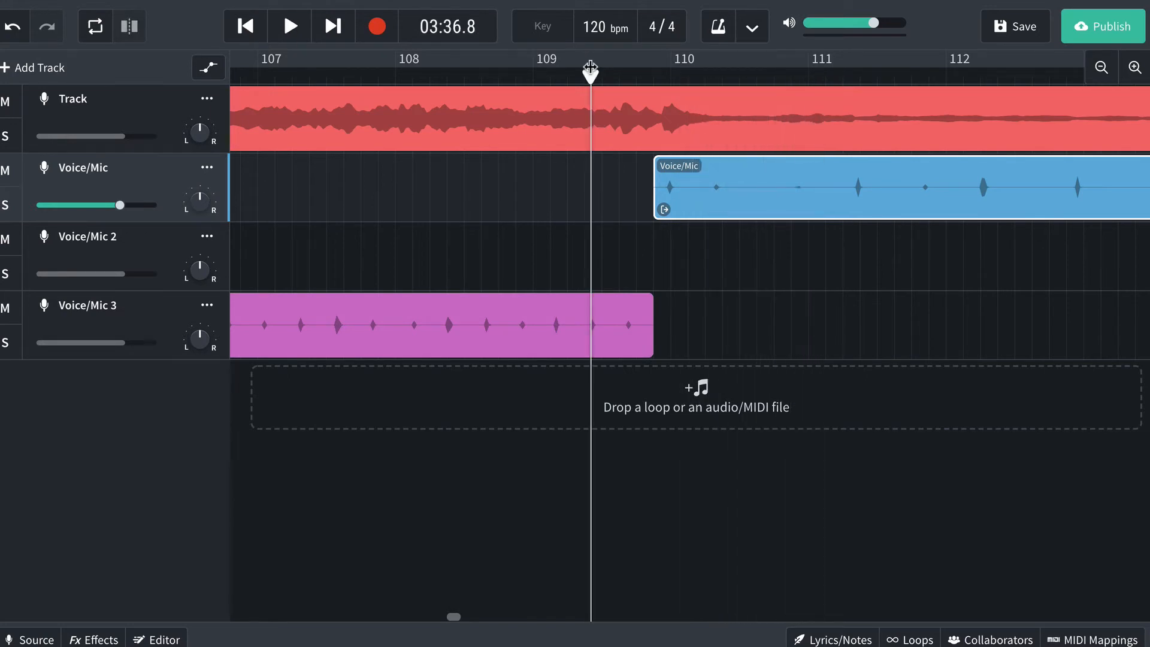
{"action": "key", "text": "space"}
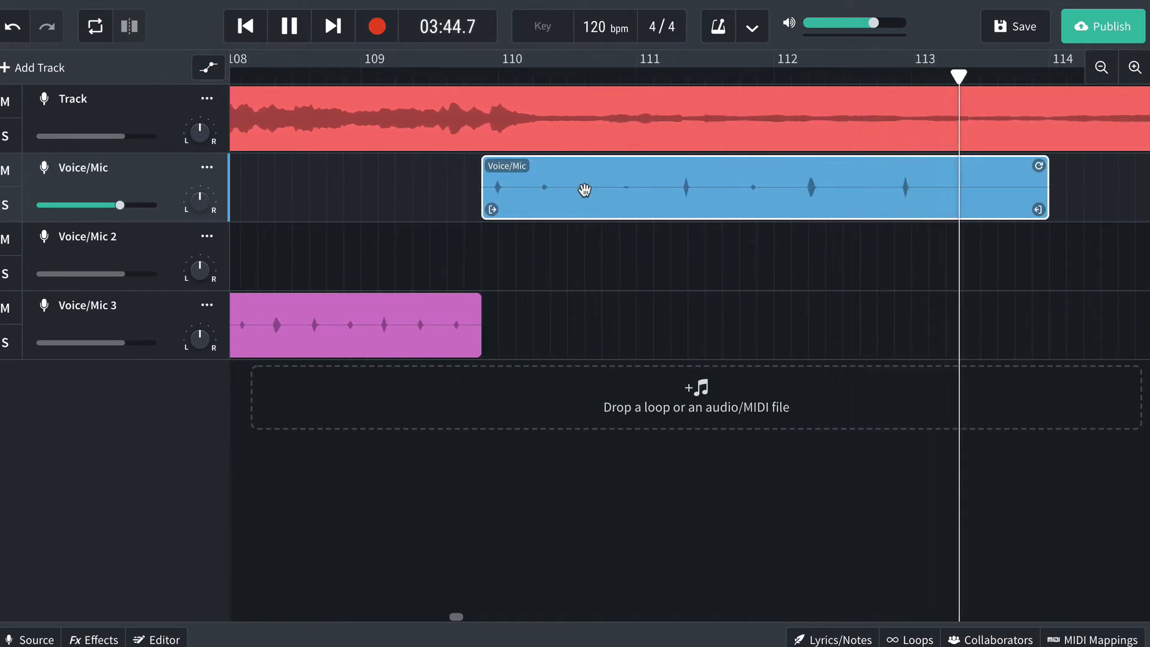
{"action": "key", "text": "space"}
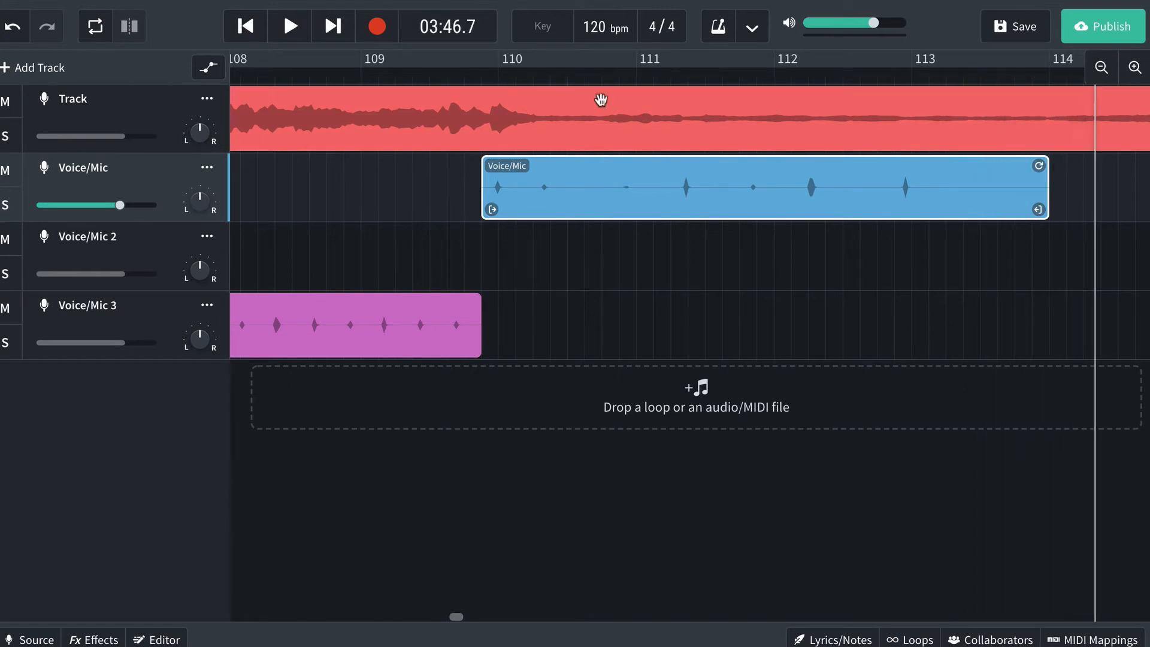
{"action": "scroll", "coordinate": [541, 195], "scroll_direction": "right", "scroll_amount": 2}
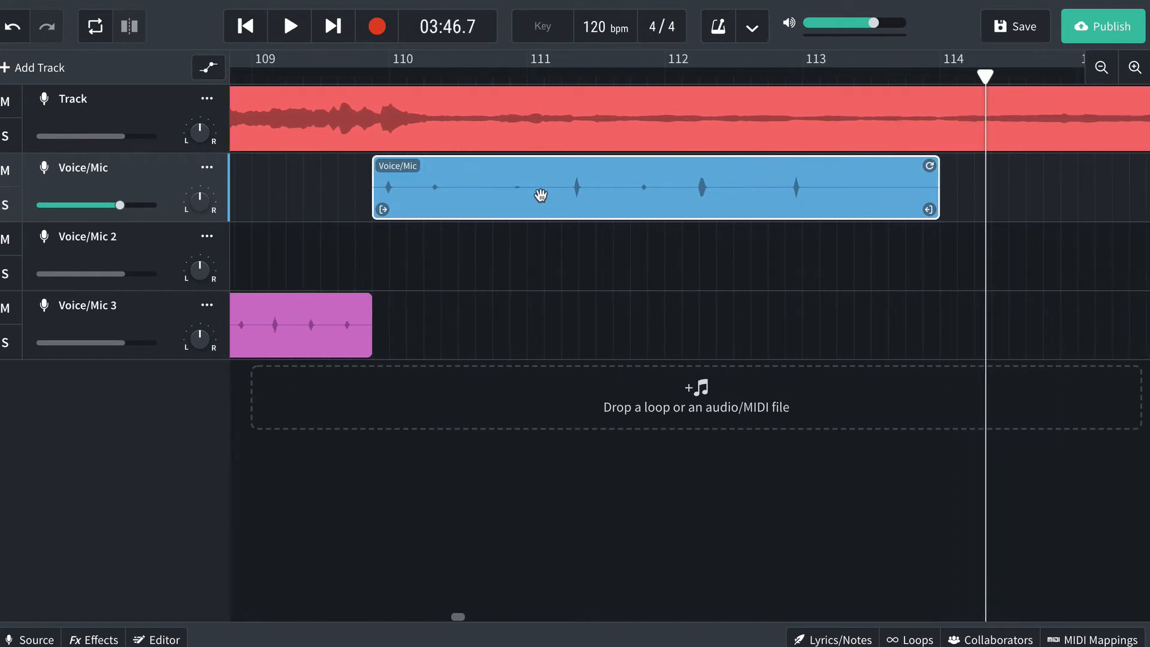
{"action": "left_click", "coordinate": [366, 78]}
{"action": "key", "text": "space"}
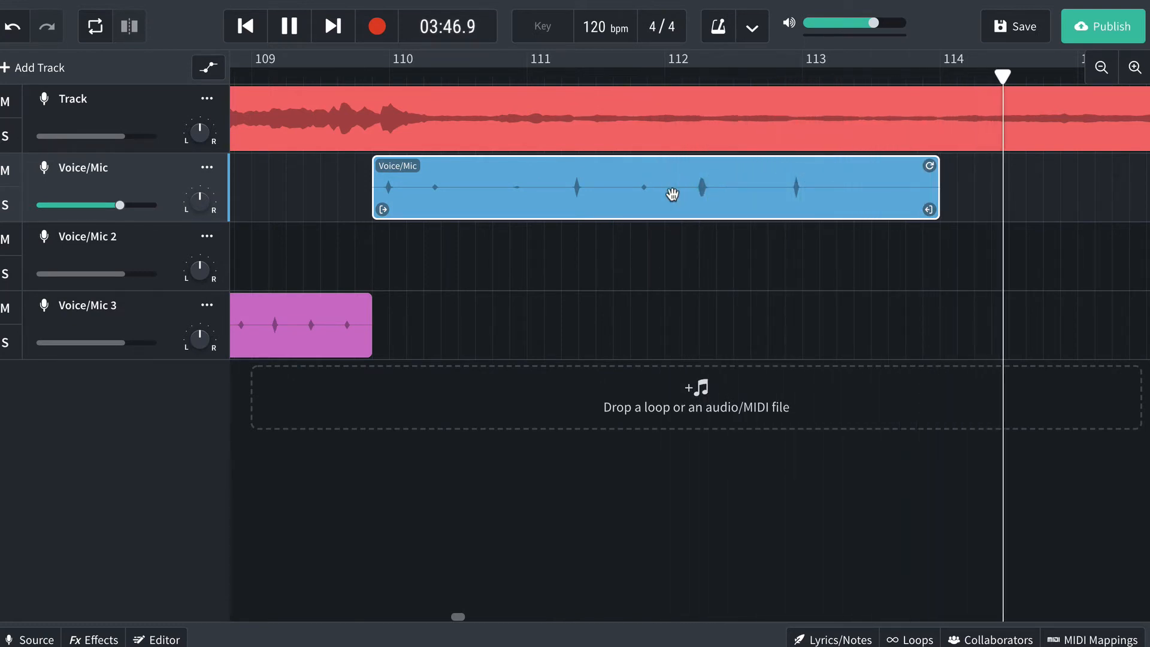
{"action": "key", "text": "space"}
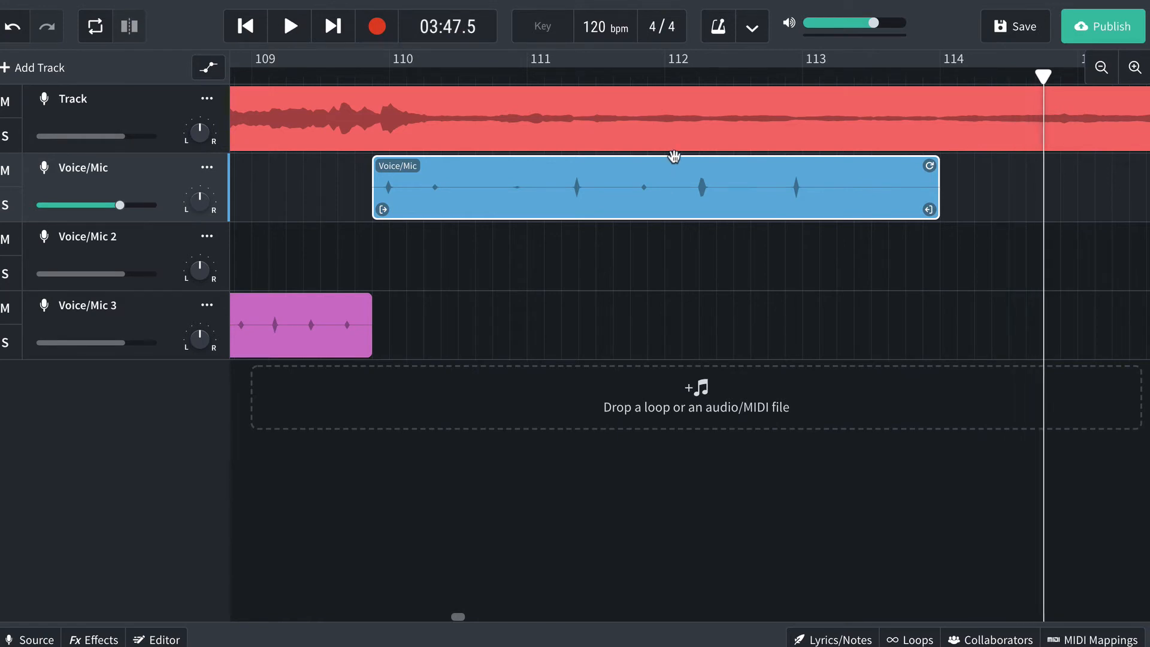
- Record a short take on the Voice/Mic 2 track from 03:43.0, discarding the first attempt and recording it again
{"action": "left_click", "coordinate": [734, 77]}
{"action": "left_click", "coordinate": [164, 253]}
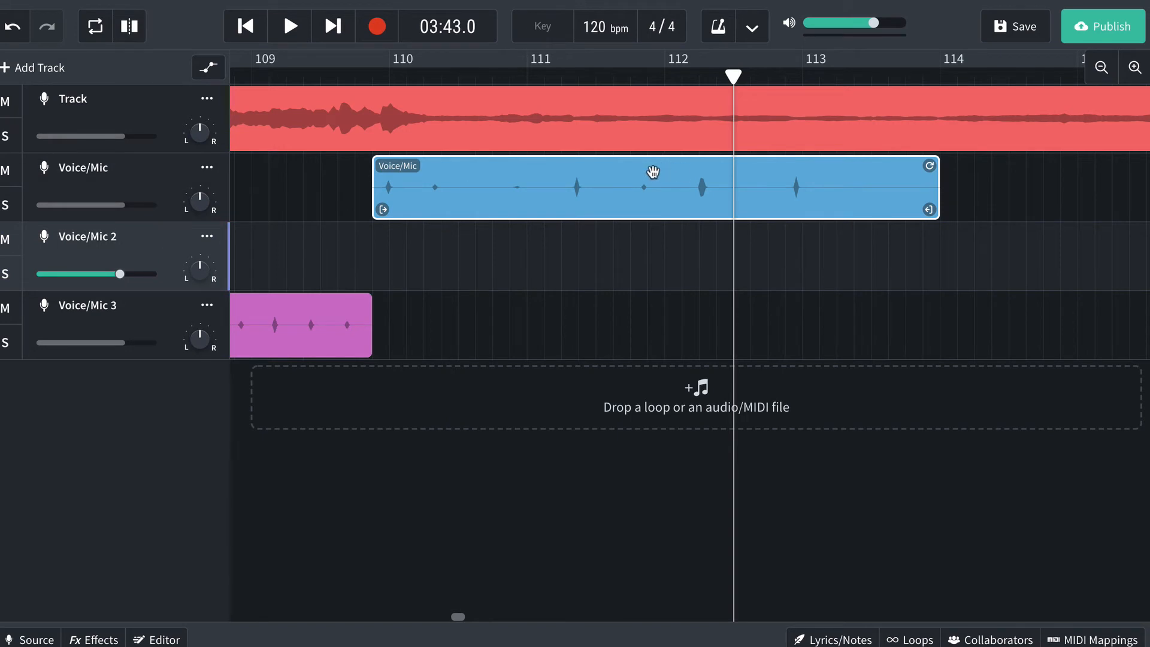
{"action": "left_click", "coordinate": [378, 26]}
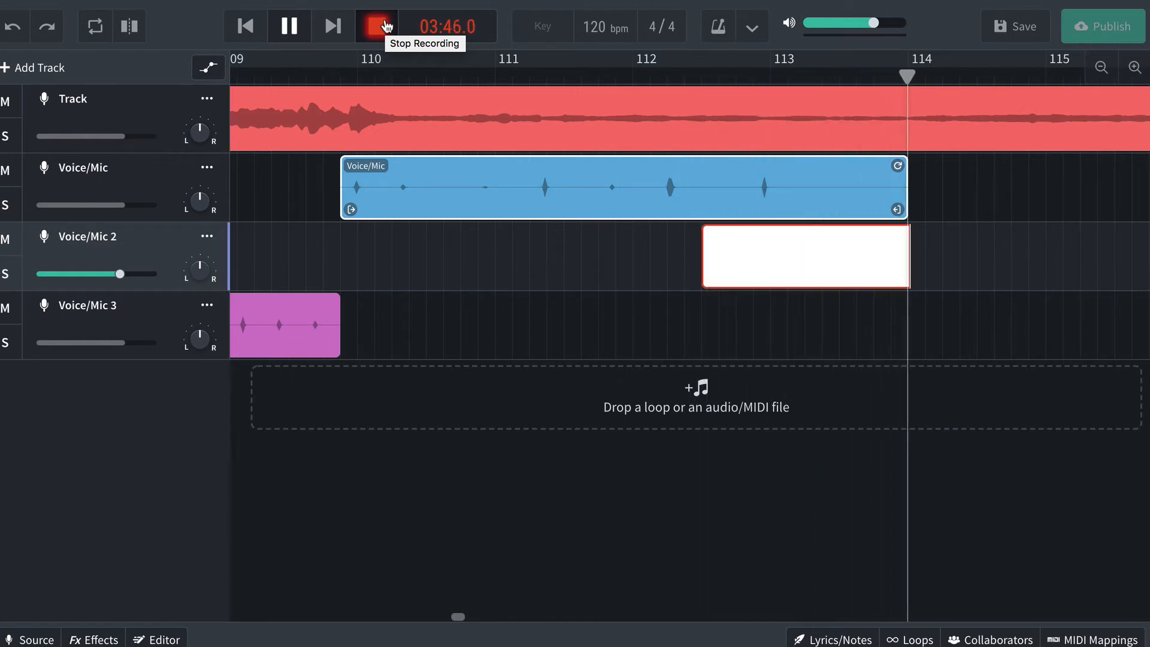
{"action": "left_click", "coordinate": [386, 26]}
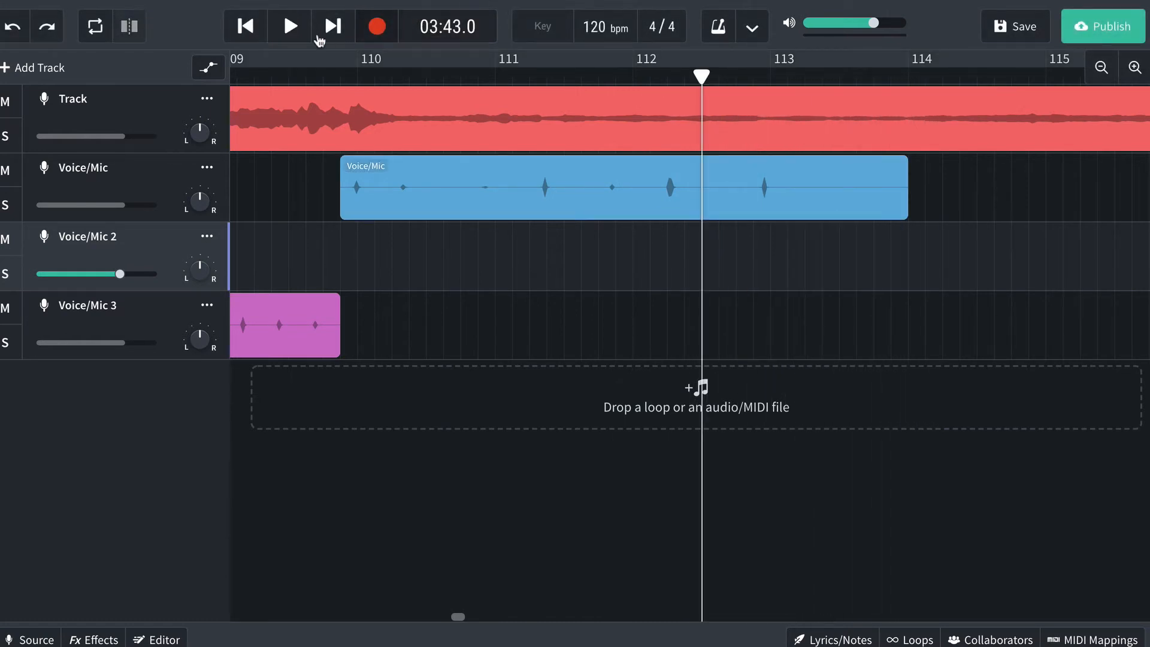
{"action": "left_click", "coordinate": [382, 28]}
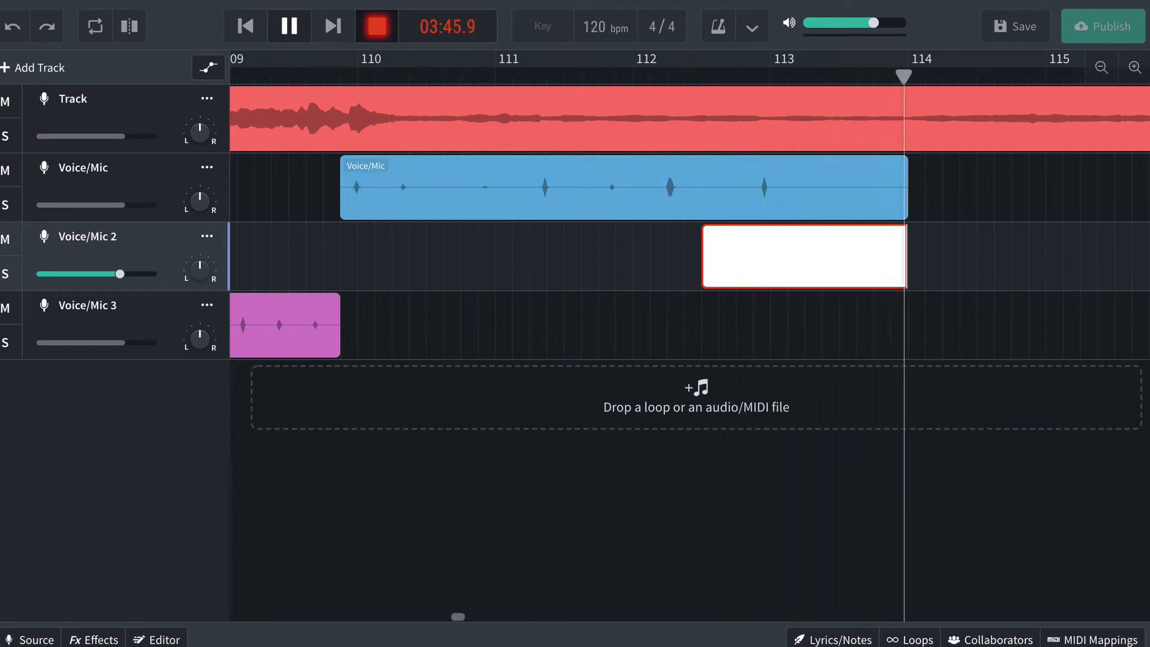
{"action": "key", "text": "space"}
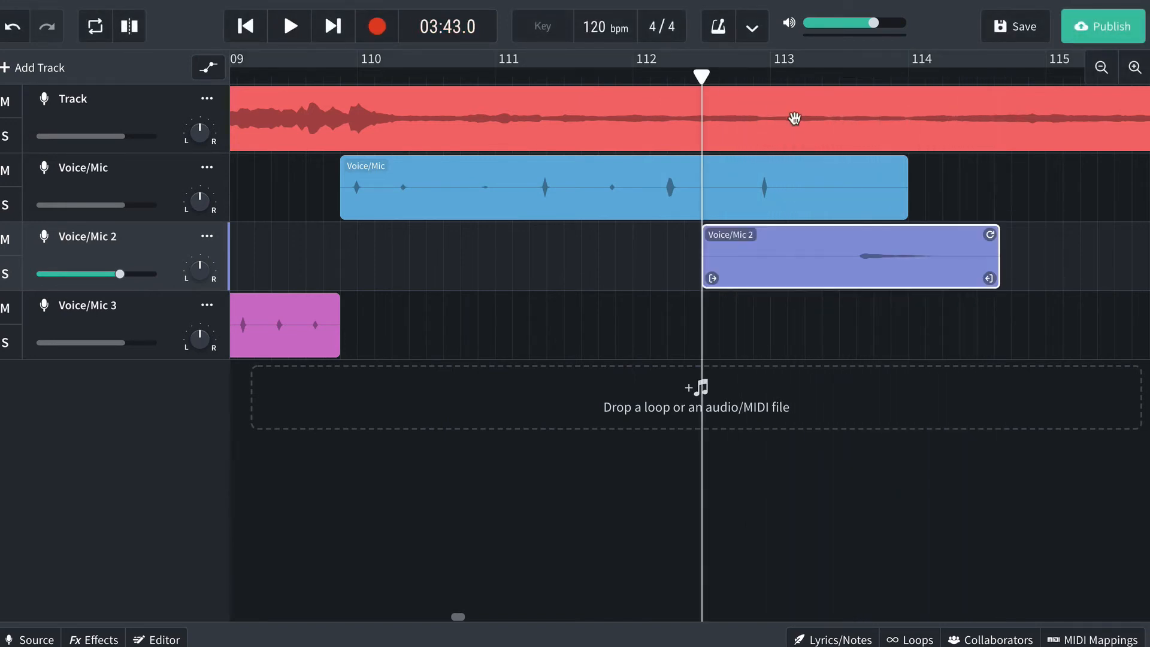
- Trim the Voice/Mic 2 clip's start to about bar 113.5 and its end to about bar 114.3, and play it back
{"action": "left_click_drag", "start_coordinate": [713, 277], "coordinate": [848, 273]}
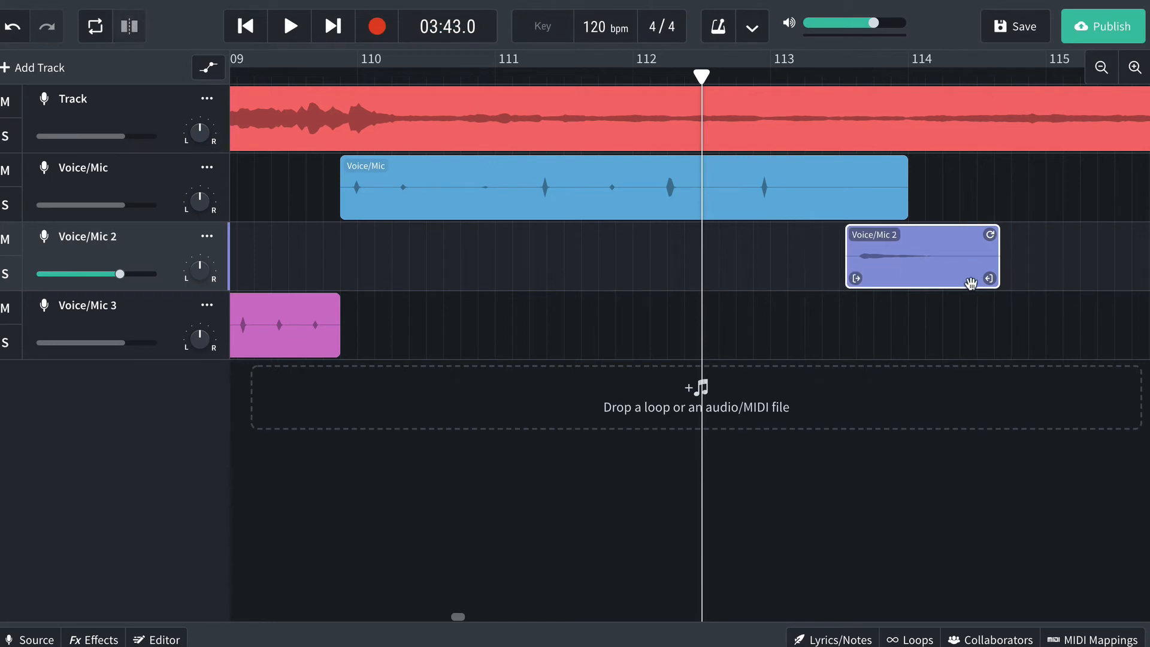
{"action": "key", "text": "space"}
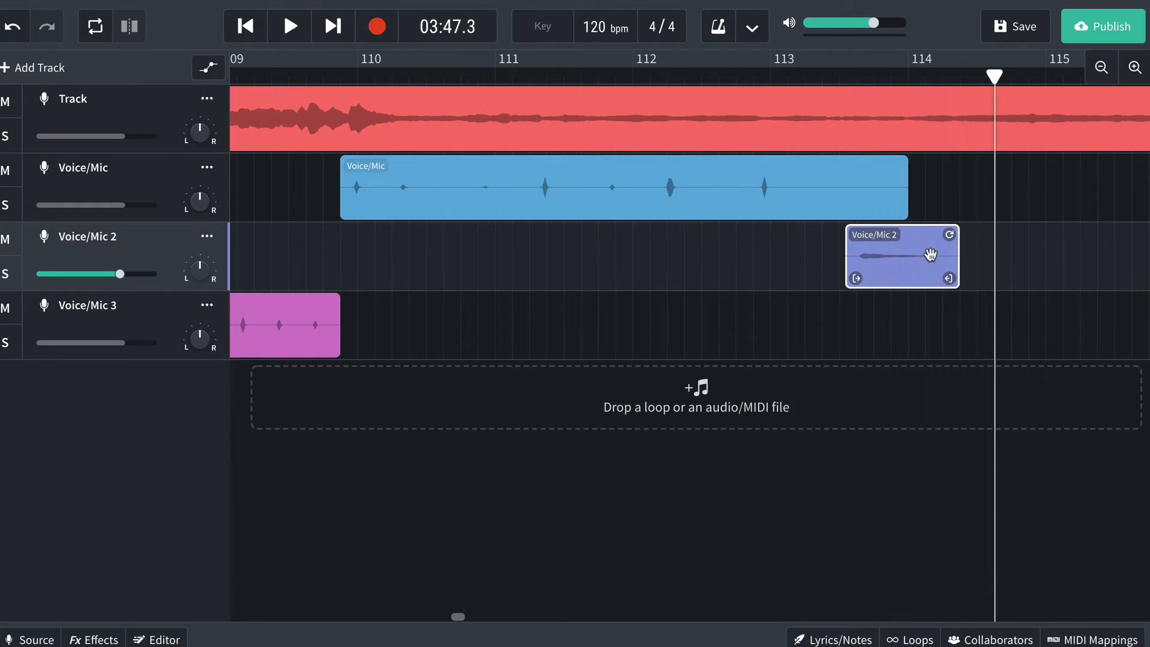
- Start recording a new take on the Voice/Mic 3 track from 03:44.4
{"action": "left_click", "coordinate": [796, 75]}
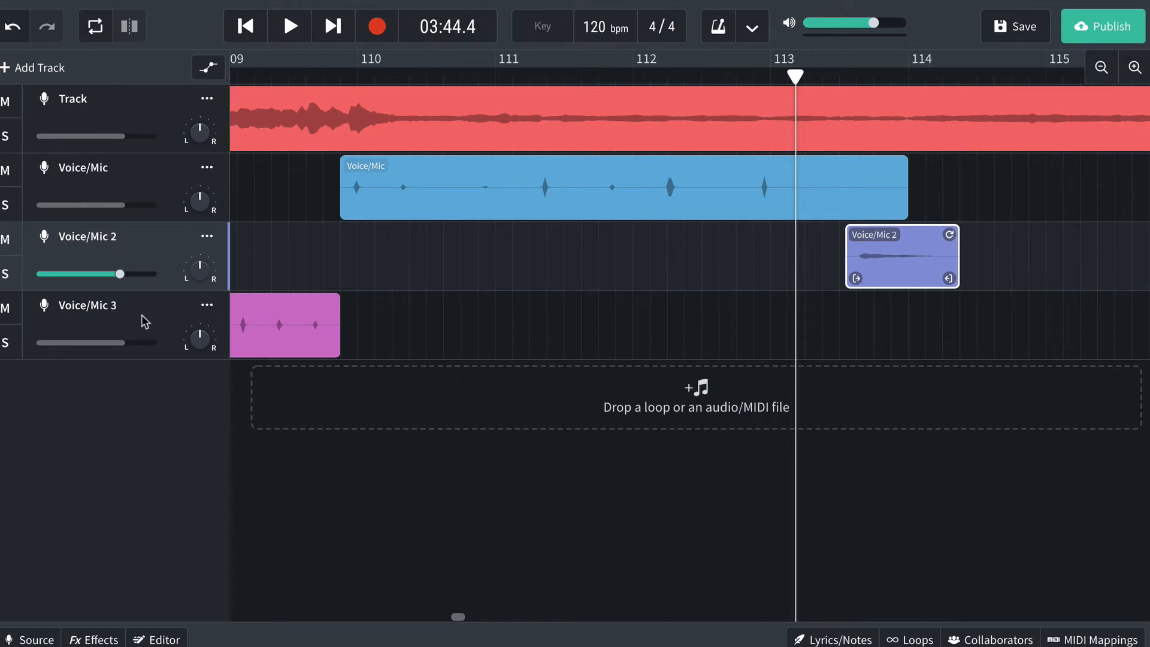
{"action": "left_click", "coordinate": [142, 314]}
{"action": "scroll", "coordinate": [408, 91], "scroll_direction": "right", "scroll_amount": 3}
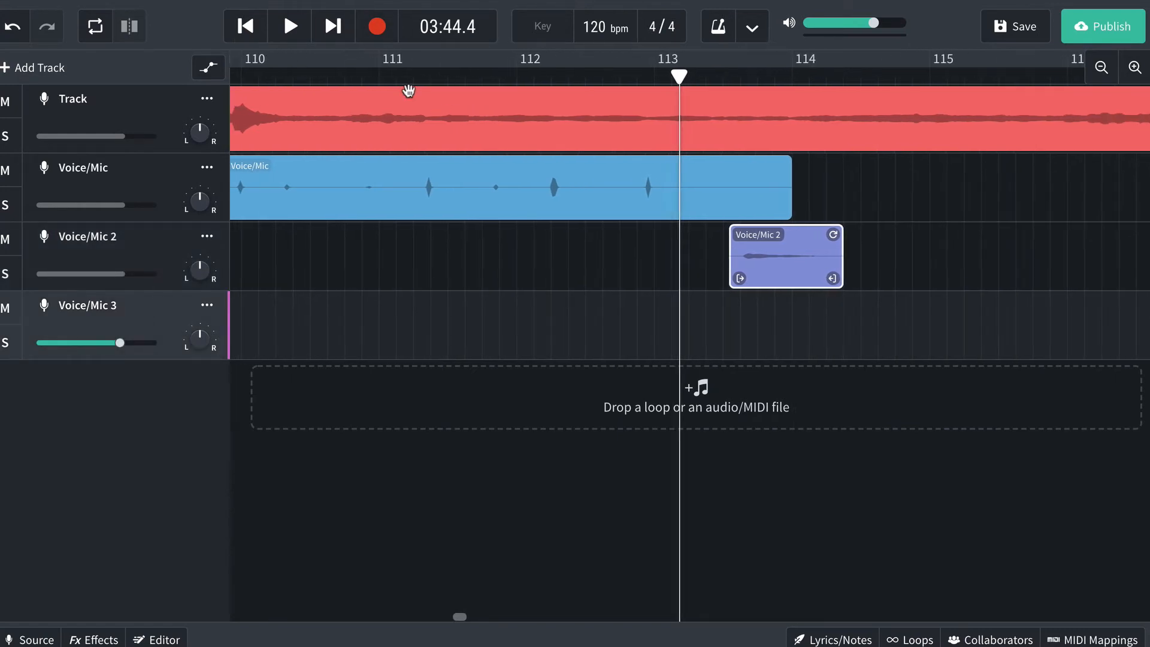
{"action": "scroll", "coordinate": [421, 213], "scroll_direction": "right", "scroll_amount": 10}
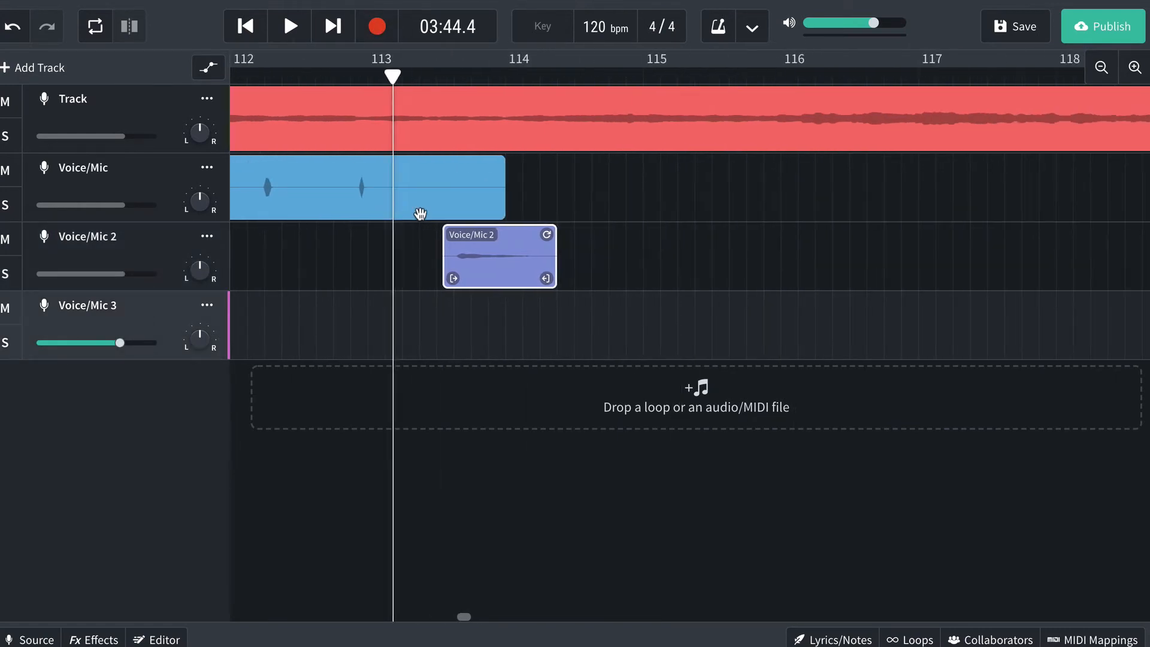
{"action": "left_click", "coordinate": [377, 30]}
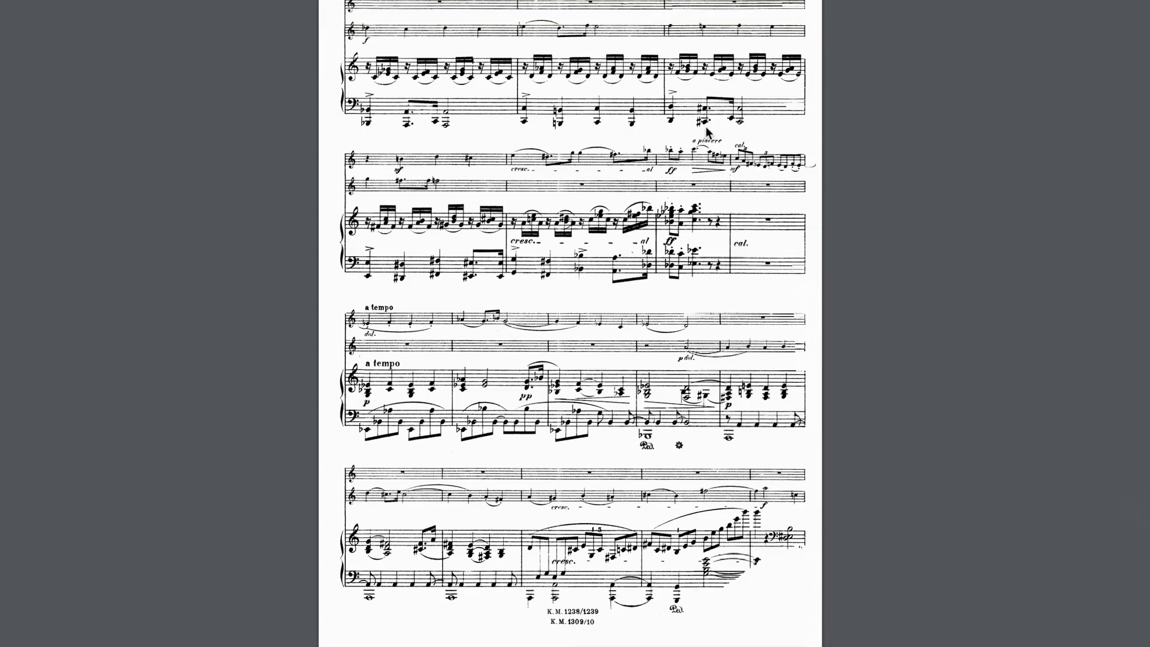
- Follow the sheet music onto page 8 while recording, and stop the Voice/Mic 3 take at about 04:33.6
{"action": "scroll", "coordinate": [705, 127], "scroll_direction": "down", "scroll_amount": 2}
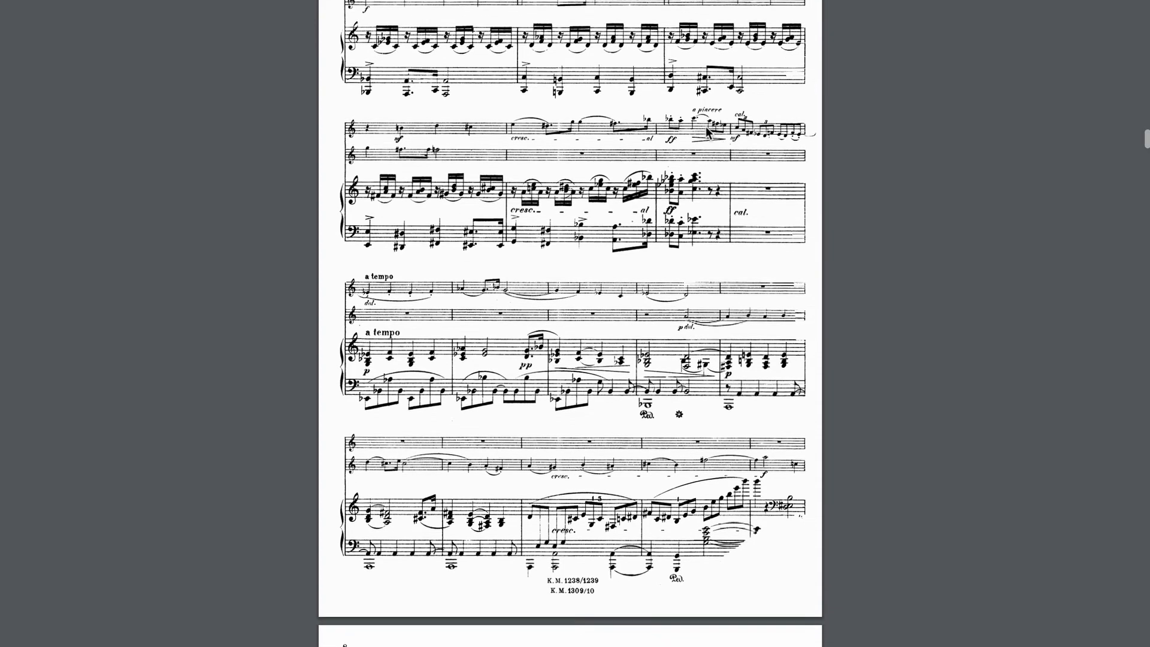
{"action": "scroll", "coordinate": [705, 127], "scroll_direction": "down", "scroll_amount": 1}
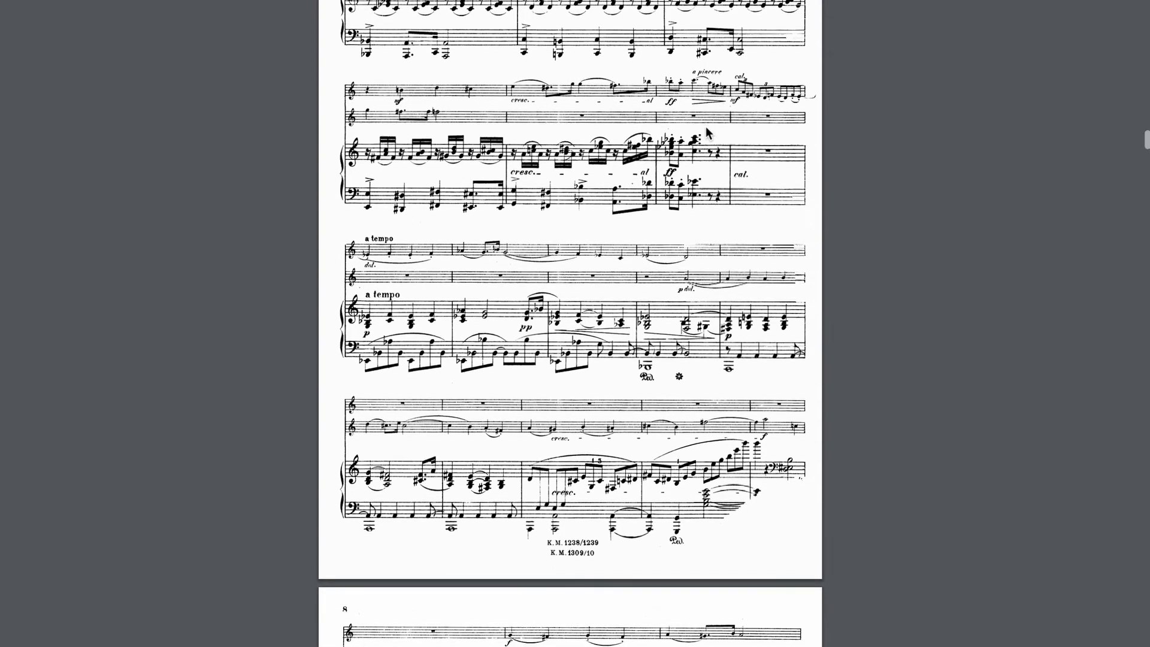
{"action": "scroll", "coordinate": [707, 129], "scroll_direction": "down", "scroll_amount": 5}
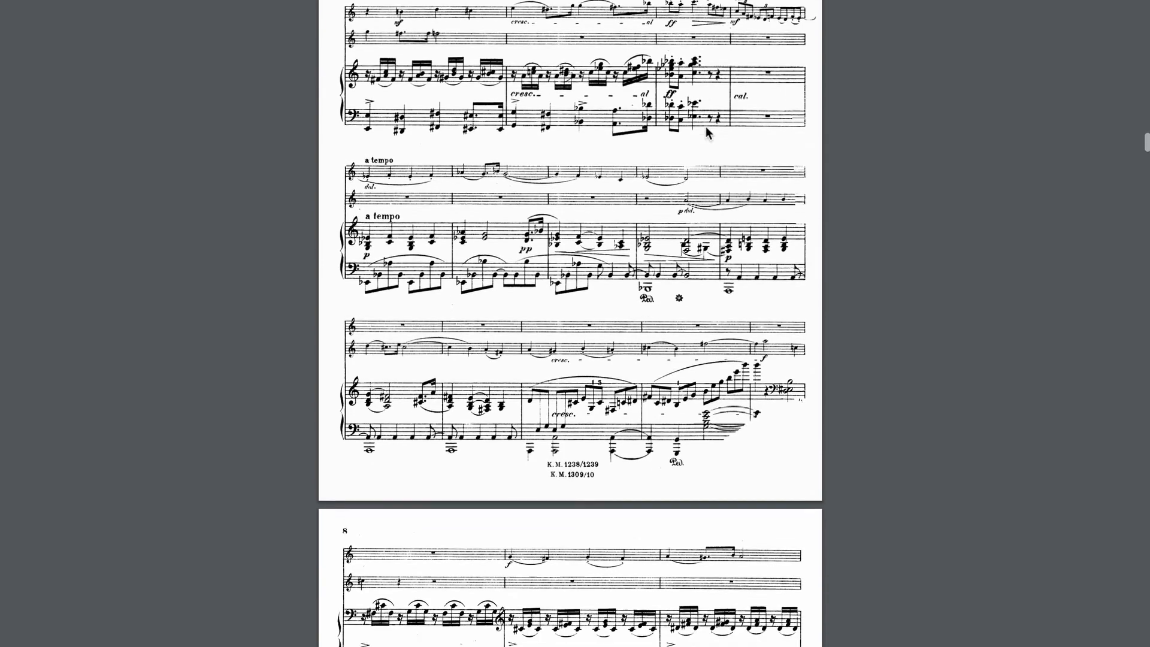
{"action": "scroll", "coordinate": [707, 131], "scroll_direction": "down", "scroll_amount": 1}
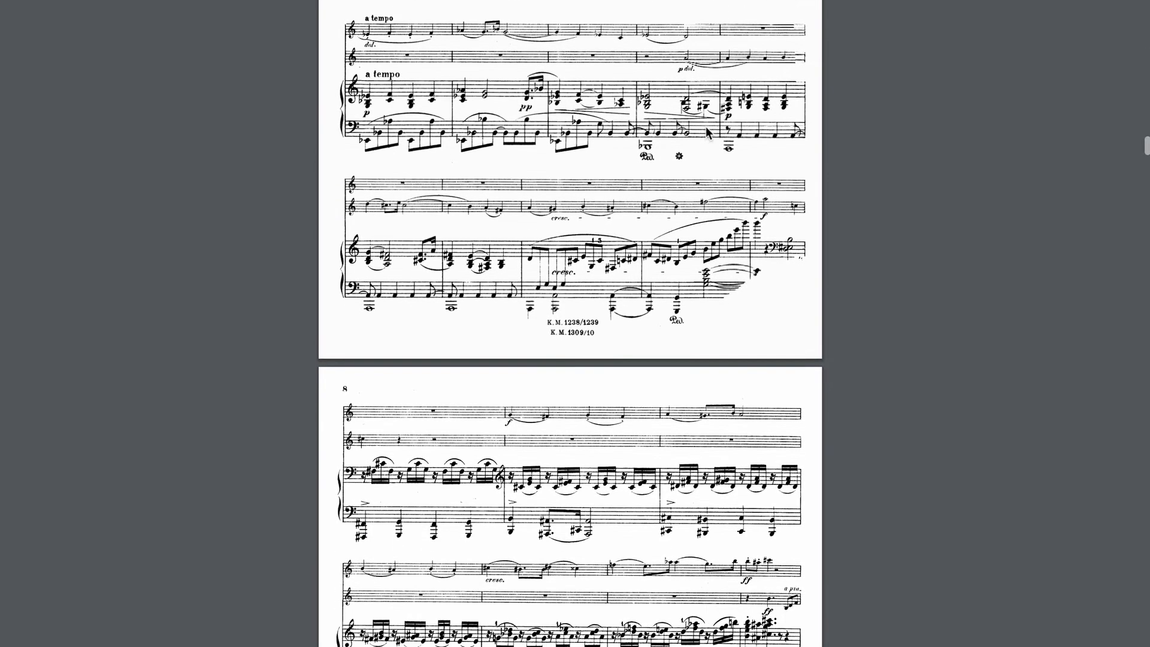
{"action": "scroll", "coordinate": [707, 132], "scroll_direction": "down", "scroll_amount": 3}
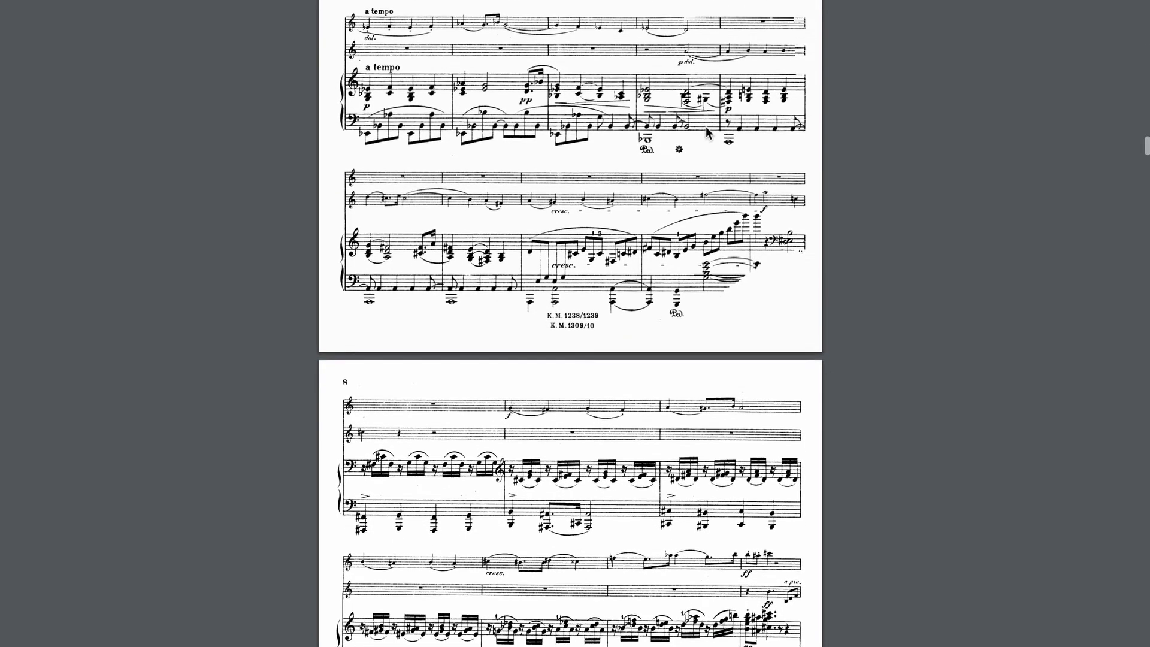
{"action": "scroll", "coordinate": [707, 132], "scroll_direction": "down", "scroll_amount": 2}
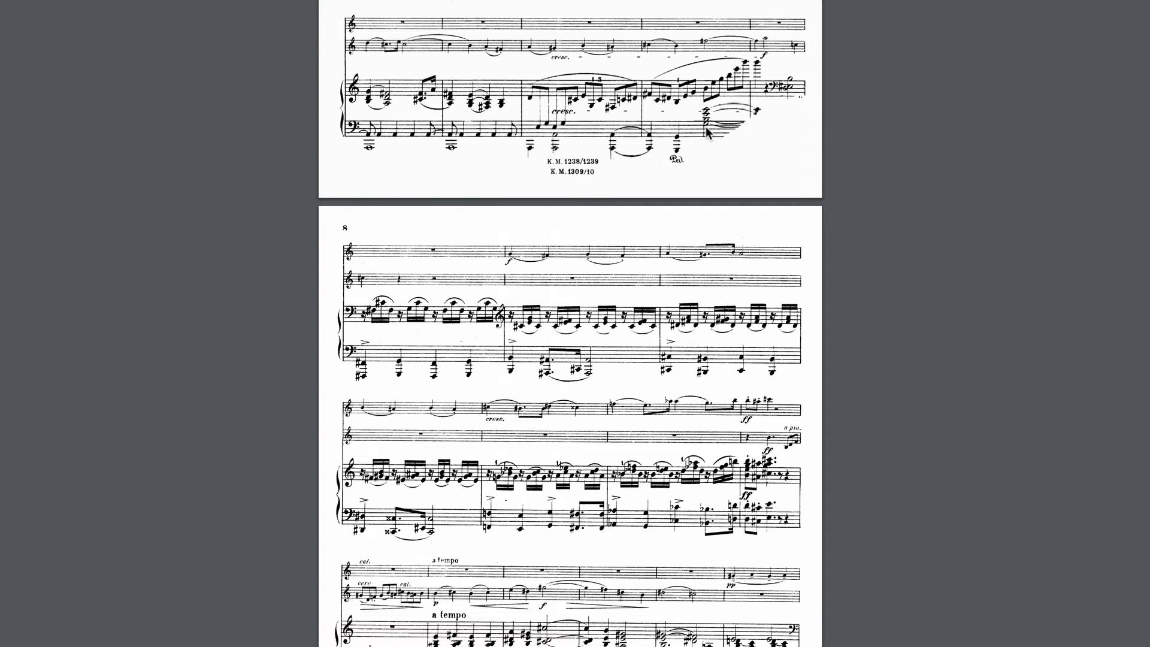
{"action": "scroll", "coordinate": [706, 128], "scroll_direction": "down", "scroll_amount": 5}
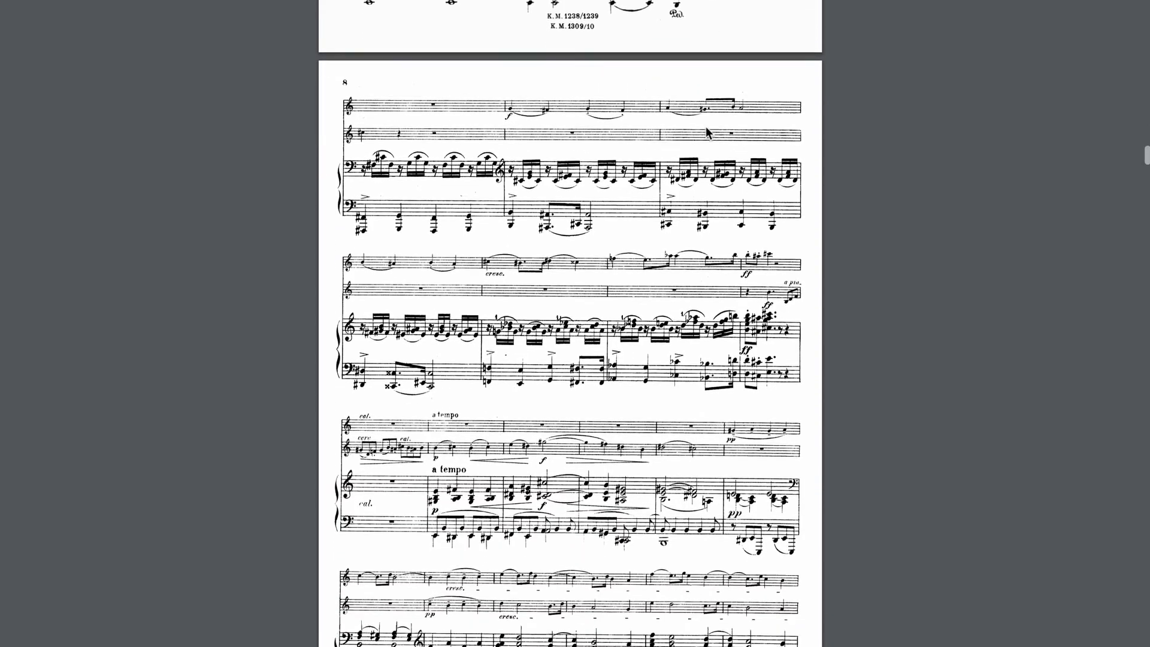
{"action": "scroll", "coordinate": [706, 128], "scroll_direction": "down", "scroll_amount": 4}
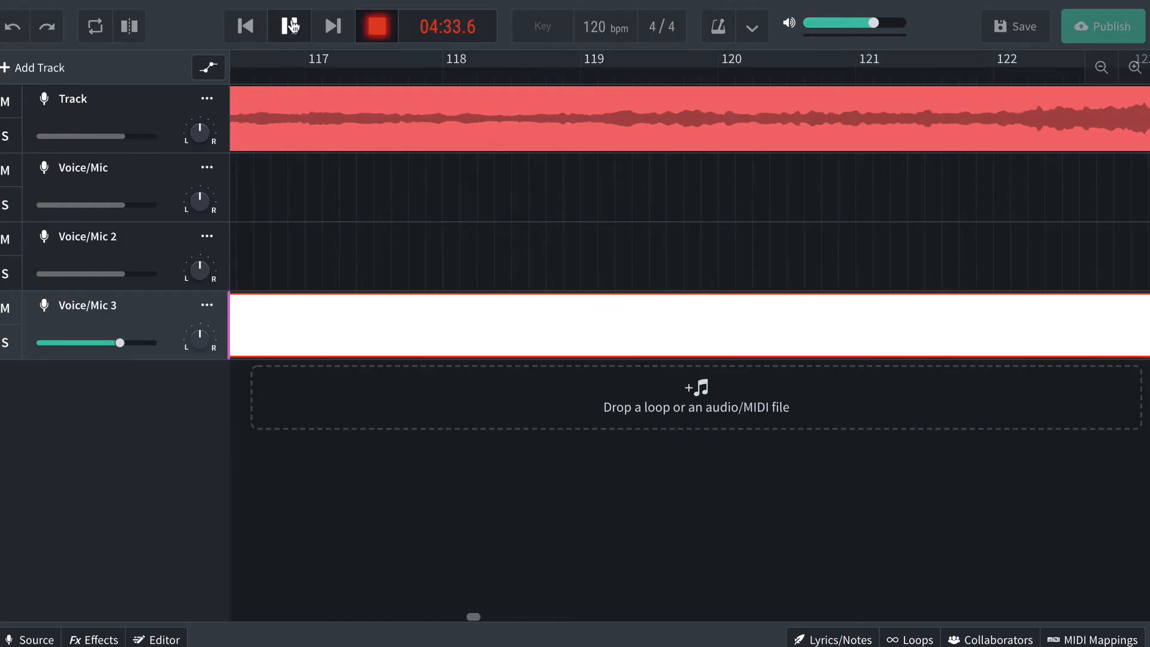
{"action": "left_click", "coordinate": [292, 26]}
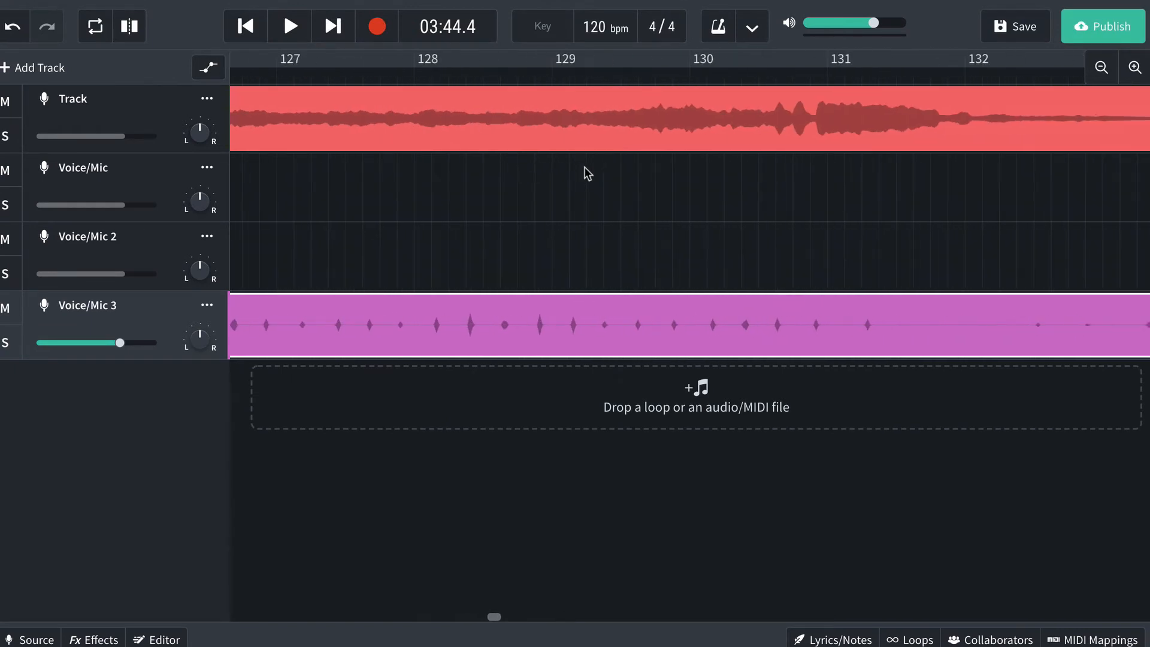
- Play back the new Voice/Mic 3 take from 04:02.4 to past bar 132, and set the playhead to 04:19.9
{"action": "scroll", "coordinate": [585, 167], "scroll_direction": "left", "scroll_amount": 4}
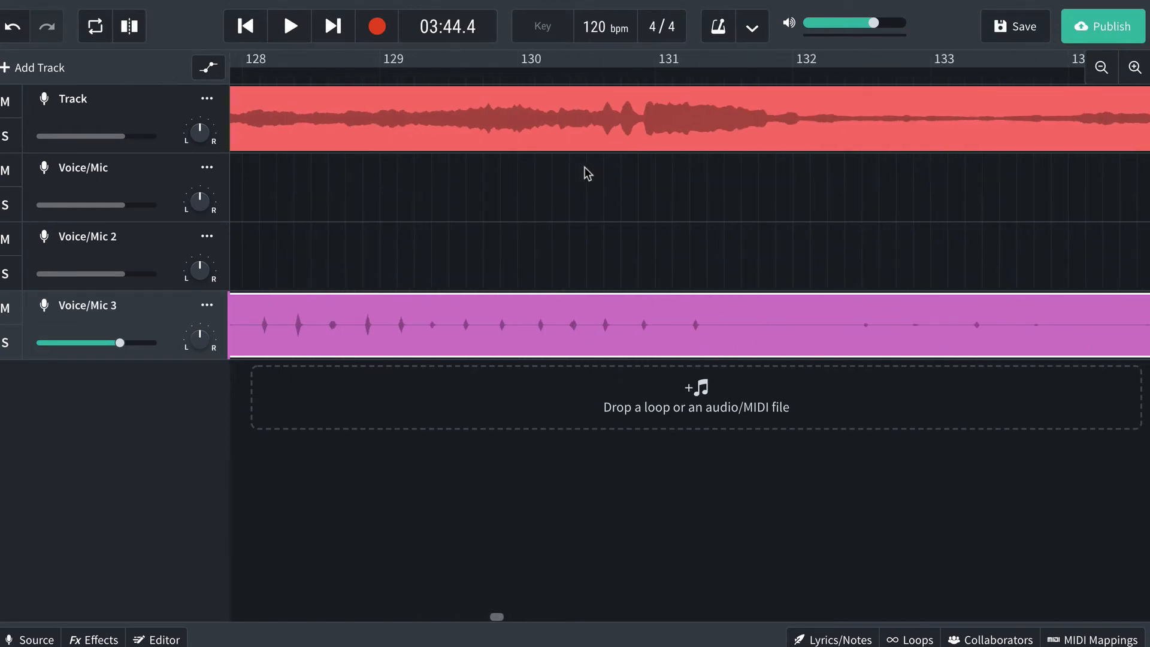
{"action": "scroll", "coordinate": [570, 193], "scroll_direction": "left", "scroll_amount": 15}
{"action": "left_click", "coordinate": [440, 75]}
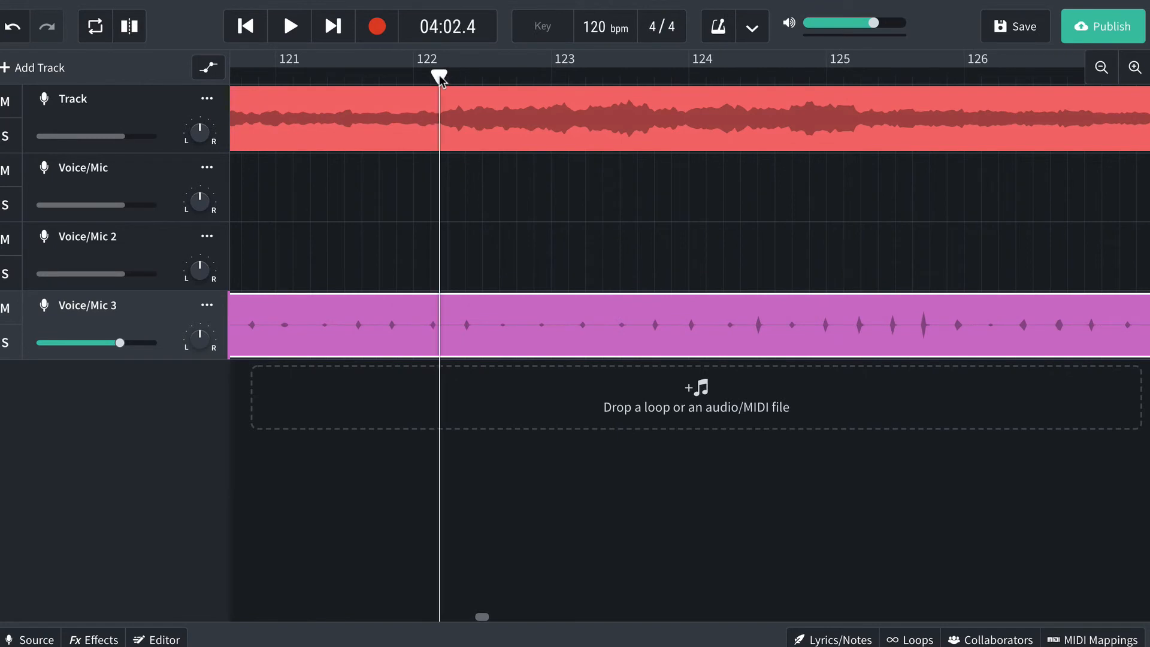
{"action": "key", "text": "space"}
{"action": "scroll", "coordinate": [465, 195], "scroll_direction": "right", "scroll_amount": 3}
{"action": "scroll", "coordinate": [468, 202], "scroll_direction": "right", "scroll_amount": 15}
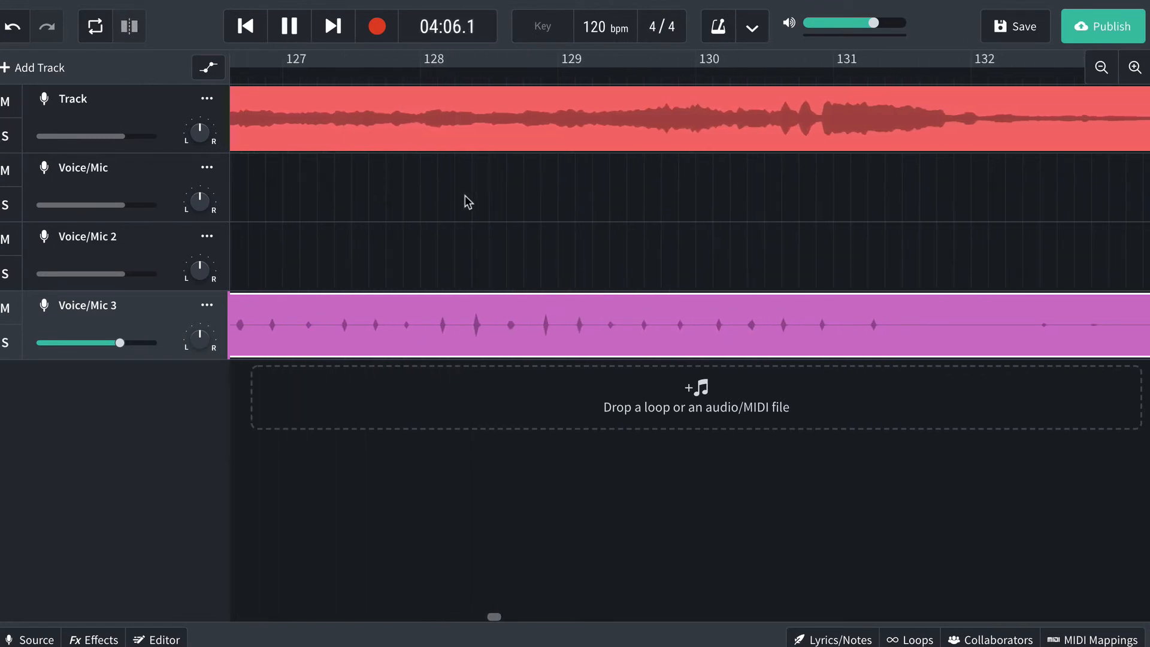
{"action": "scroll", "coordinate": [468, 202], "scroll_direction": "left", "scroll_amount": 3}
{"action": "scroll", "coordinate": [460, 202], "scroll_direction": "left", "scroll_amount": 5}
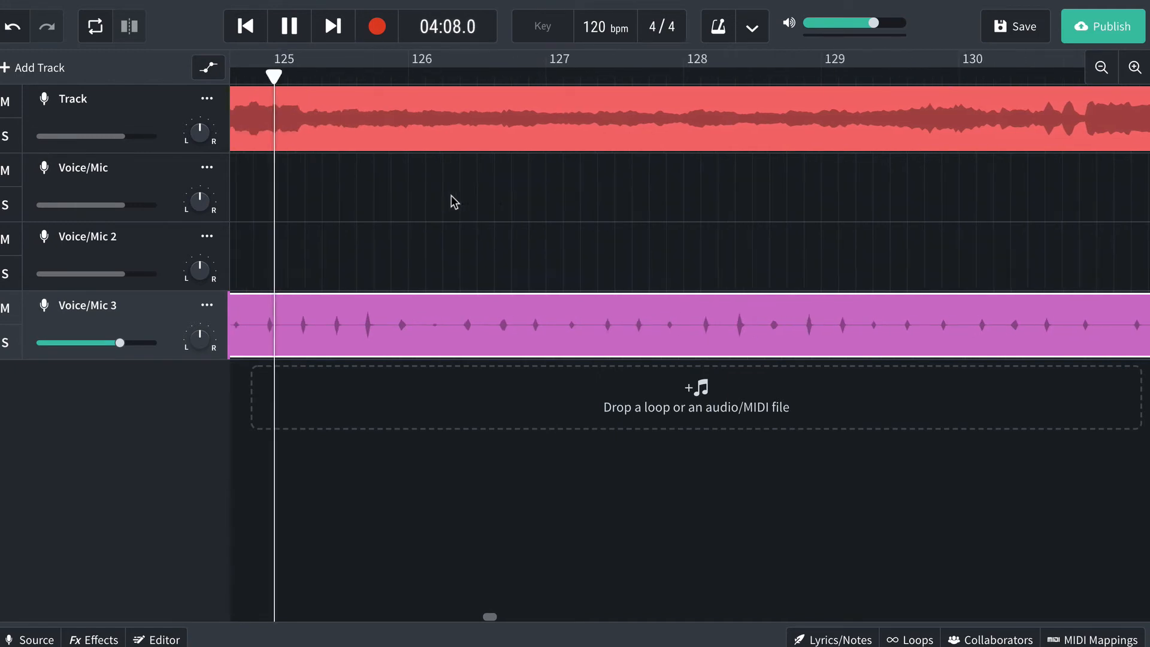
{"action": "scroll", "coordinate": [454, 202], "scroll_direction": "right", "scroll_amount": 3}
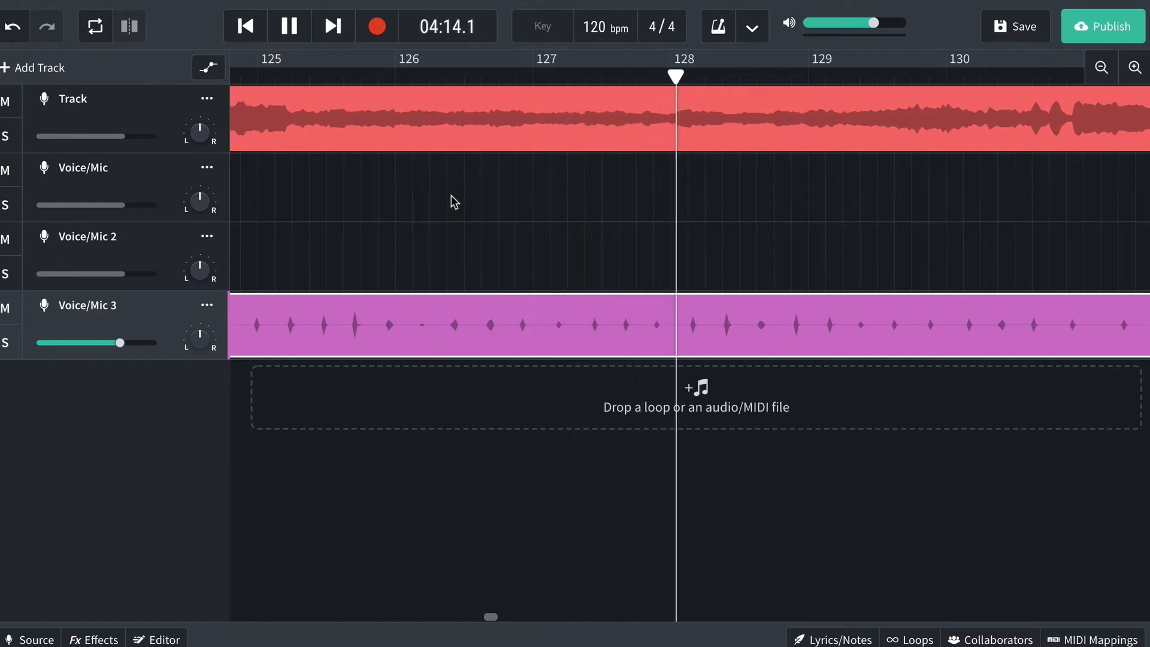
{"action": "scroll", "coordinate": [469, 201], "scroll_direction": "right", "scroll_amount": 8}
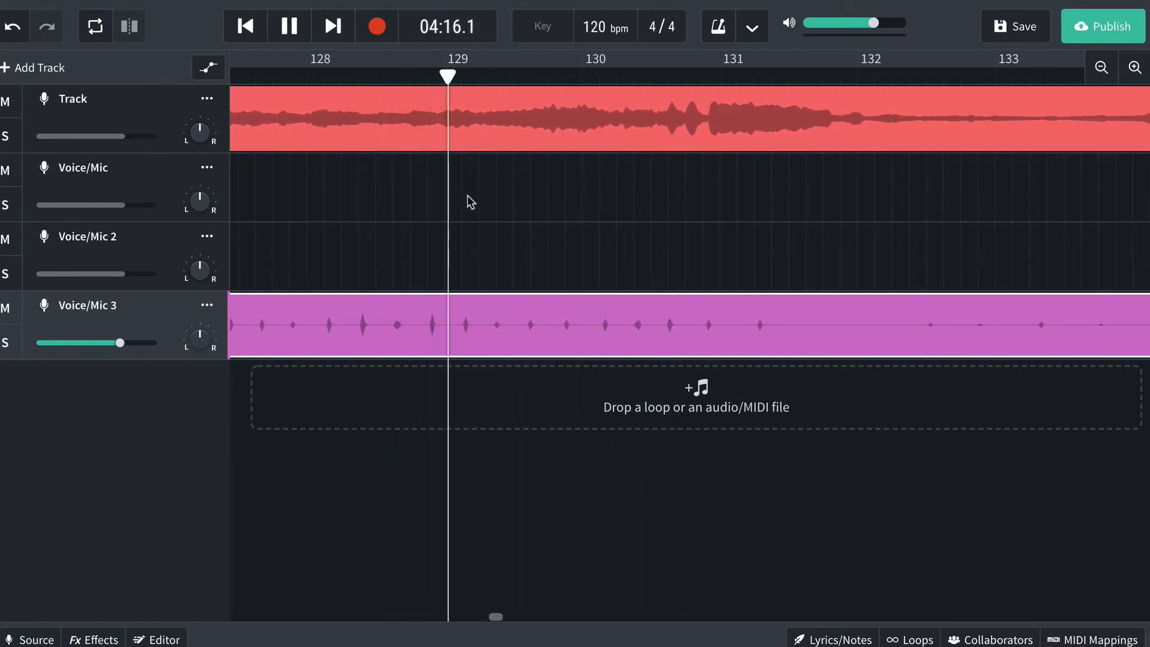
{"action": "scroll", "coordinate": [468, 196], "scroll_direction": "right", "scroll_amount": 3}
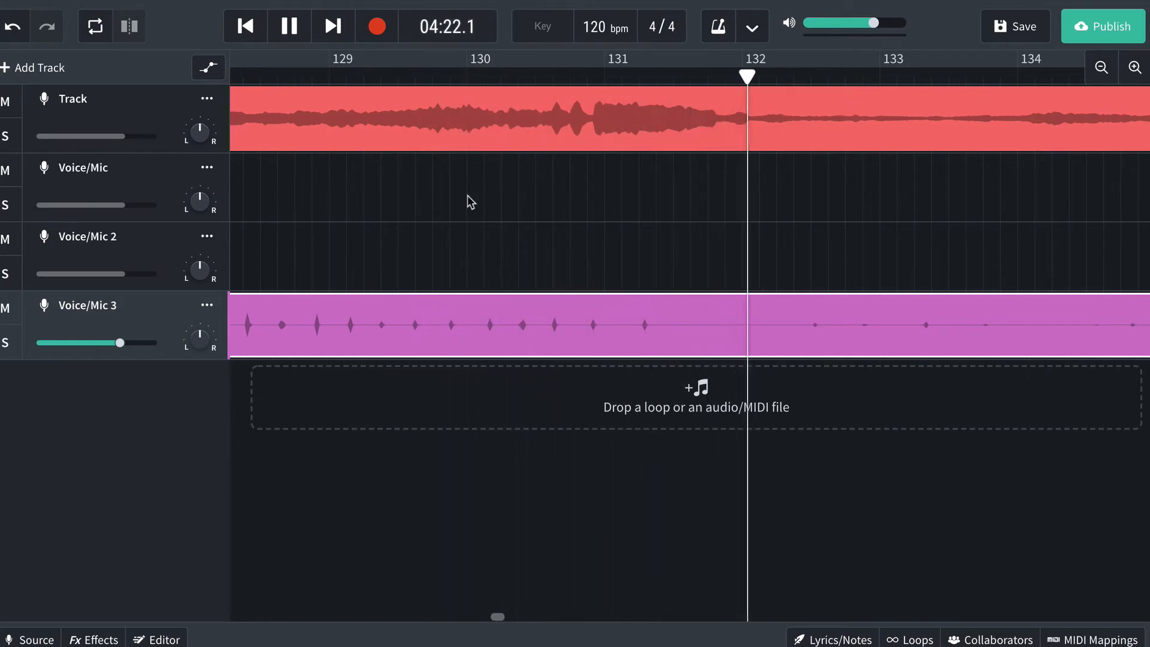
{"action": "key", "text": "space"}
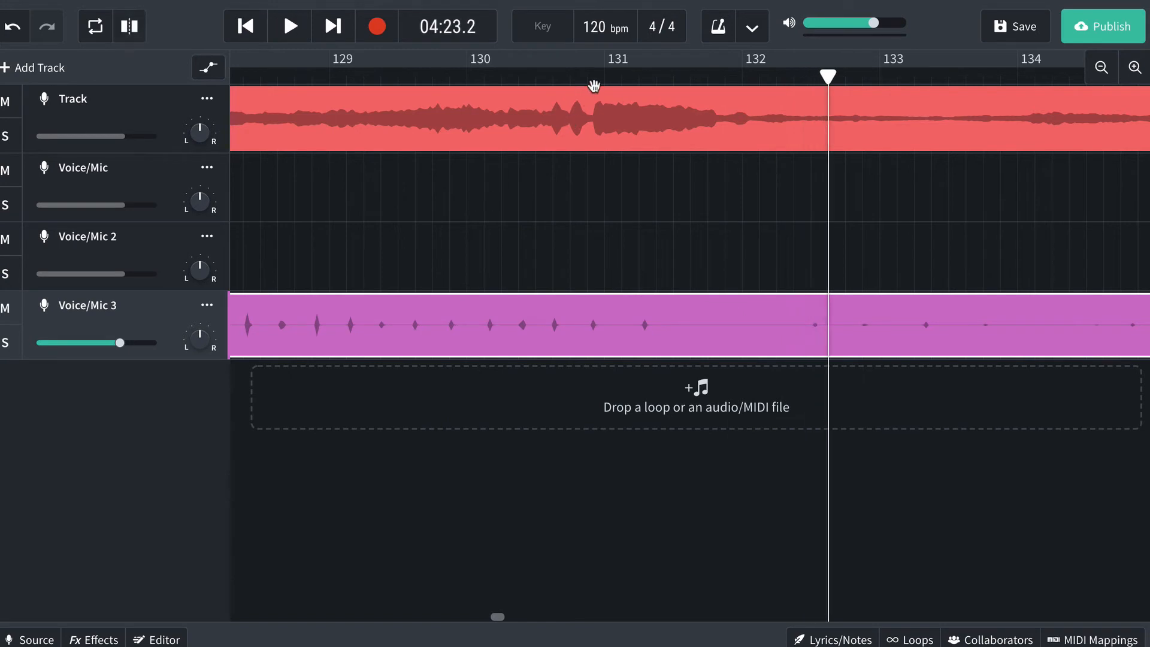
{"action": "left_click", "coordinate": [594, 75]}
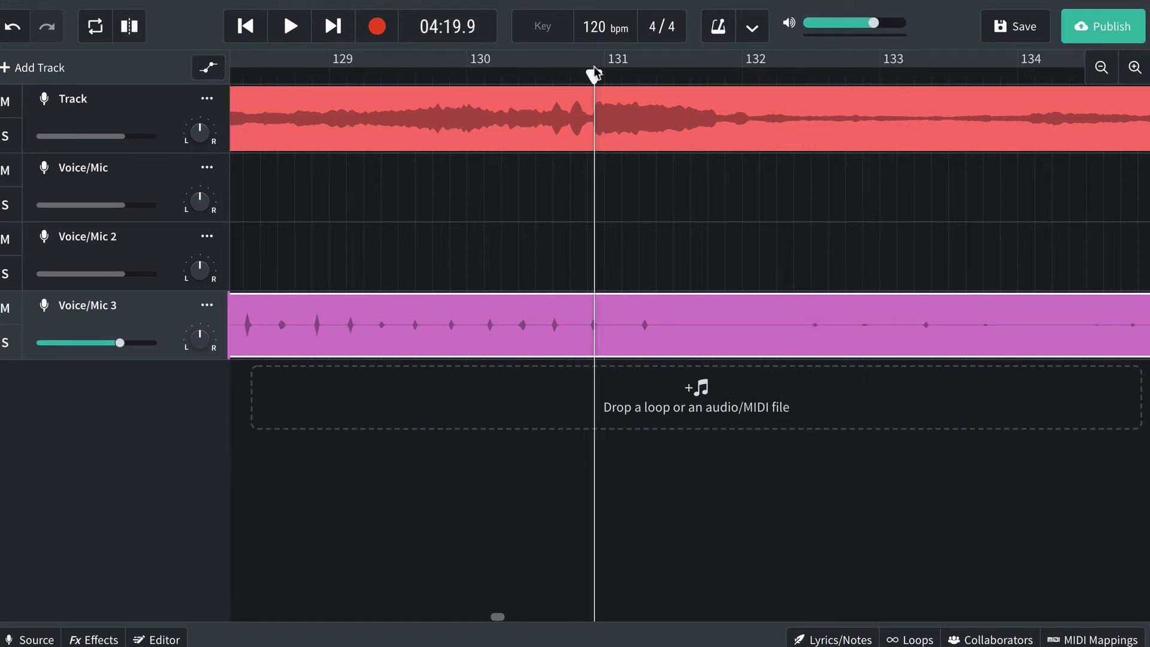
- Record a new take on the Voice/Mic 2 track from 04:19.5 to about 04:23.8
{"action": "key", "text": "space"}
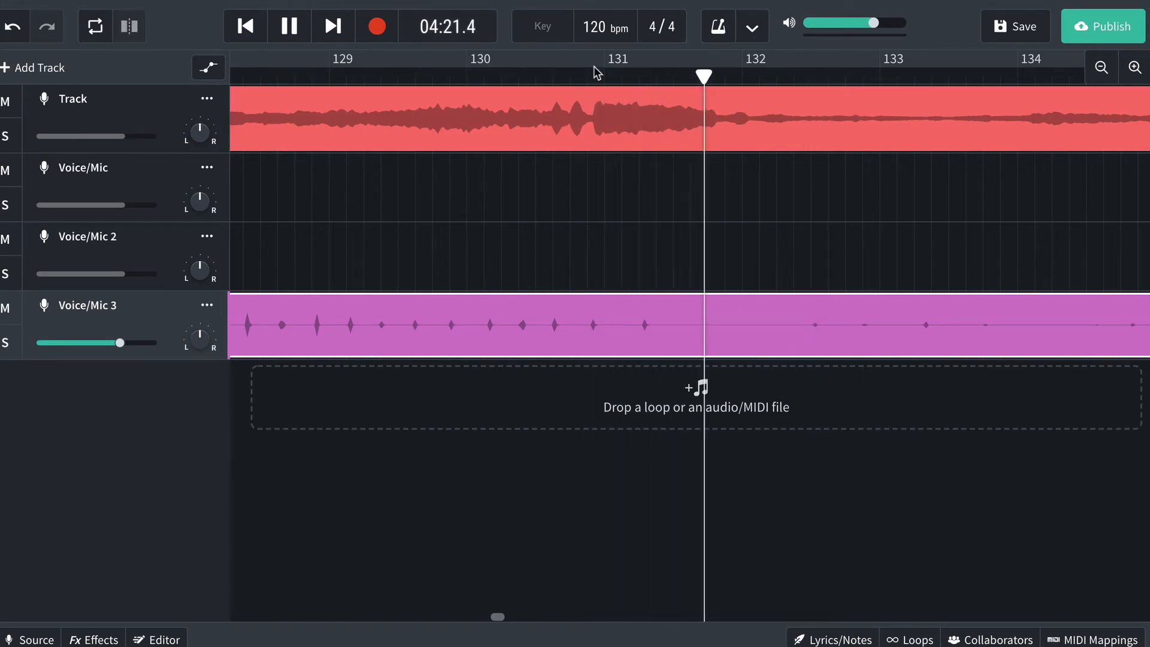
{"action": "key", "text": "space"}
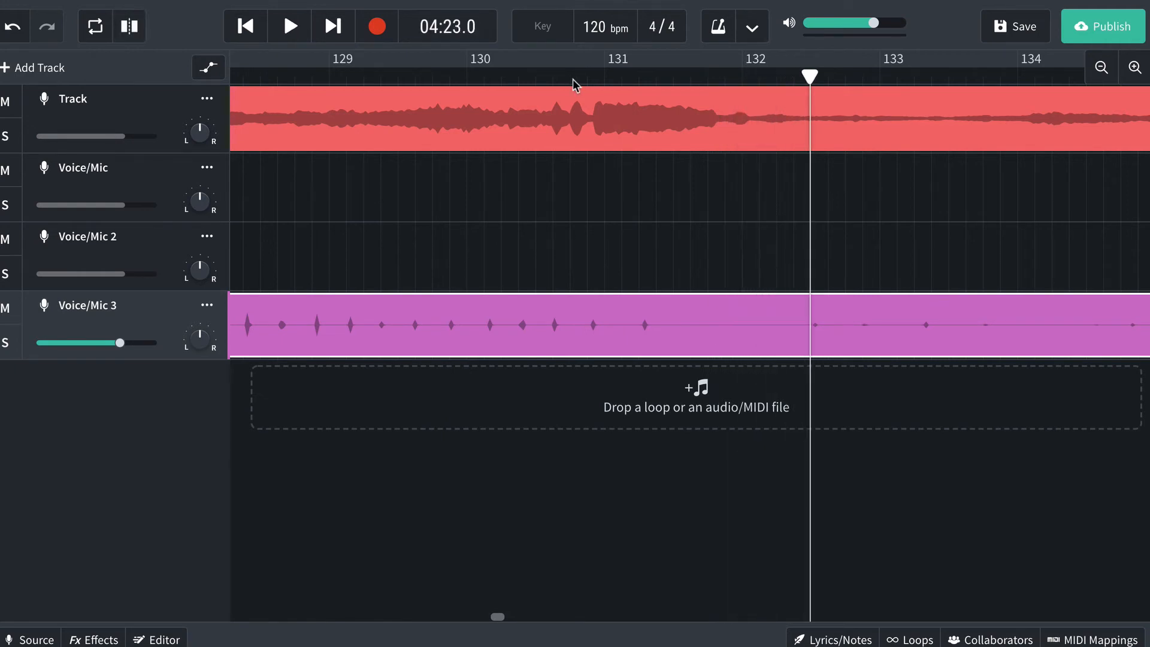
{"action": "left_click", "coordinate": [567, 76]}
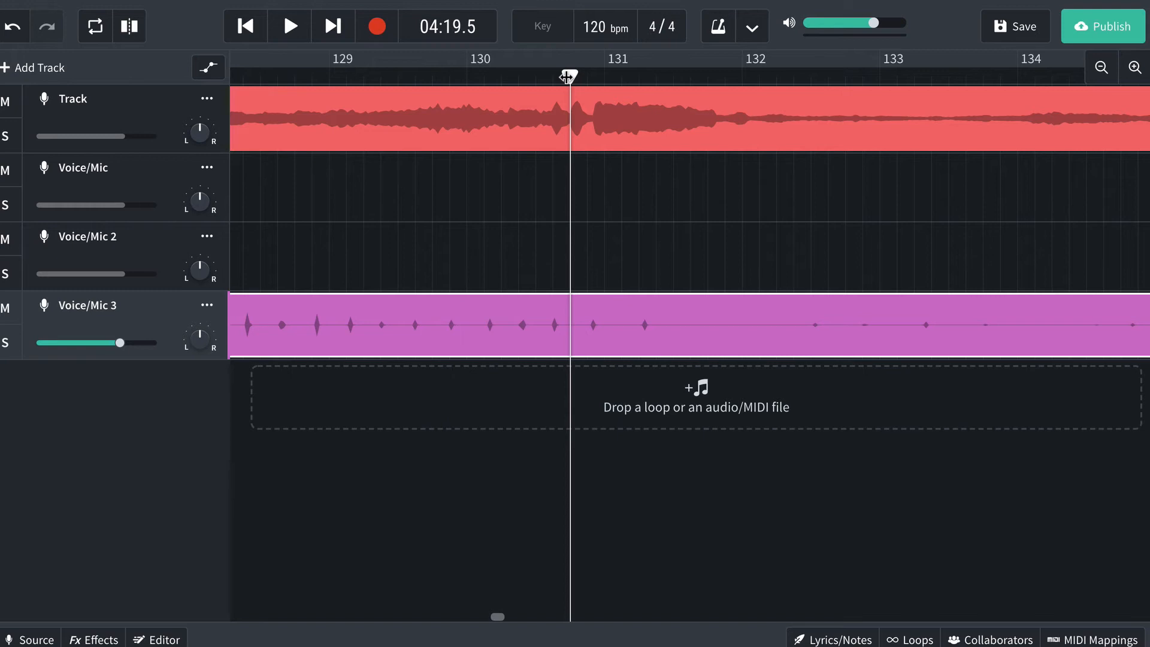
{"action": "left_click", "coordinate": [154, 238]}
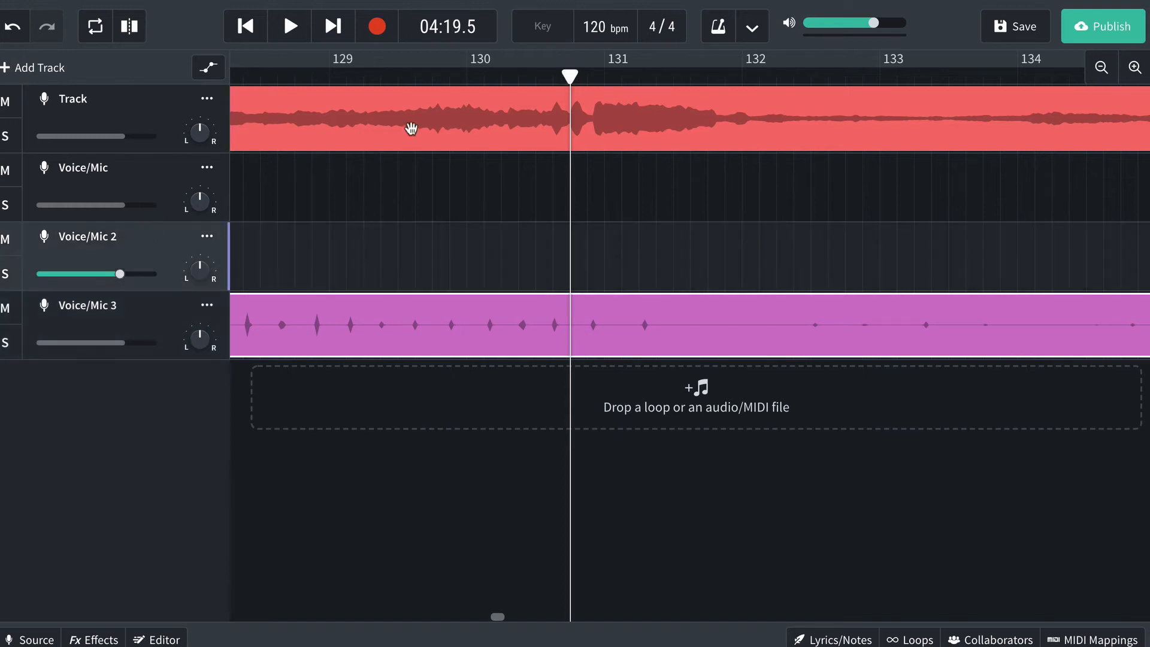
{"action": "left_click", "coordinate": [384, 35]}
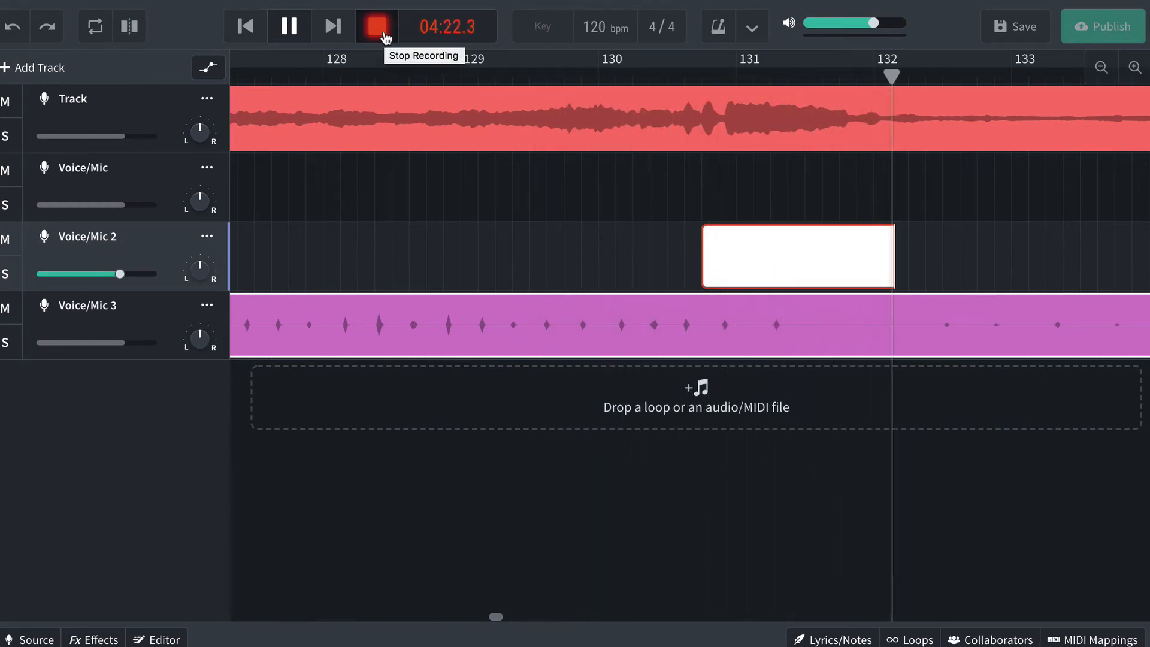
{"action": "left_click", "coordinate": [385, 37]}
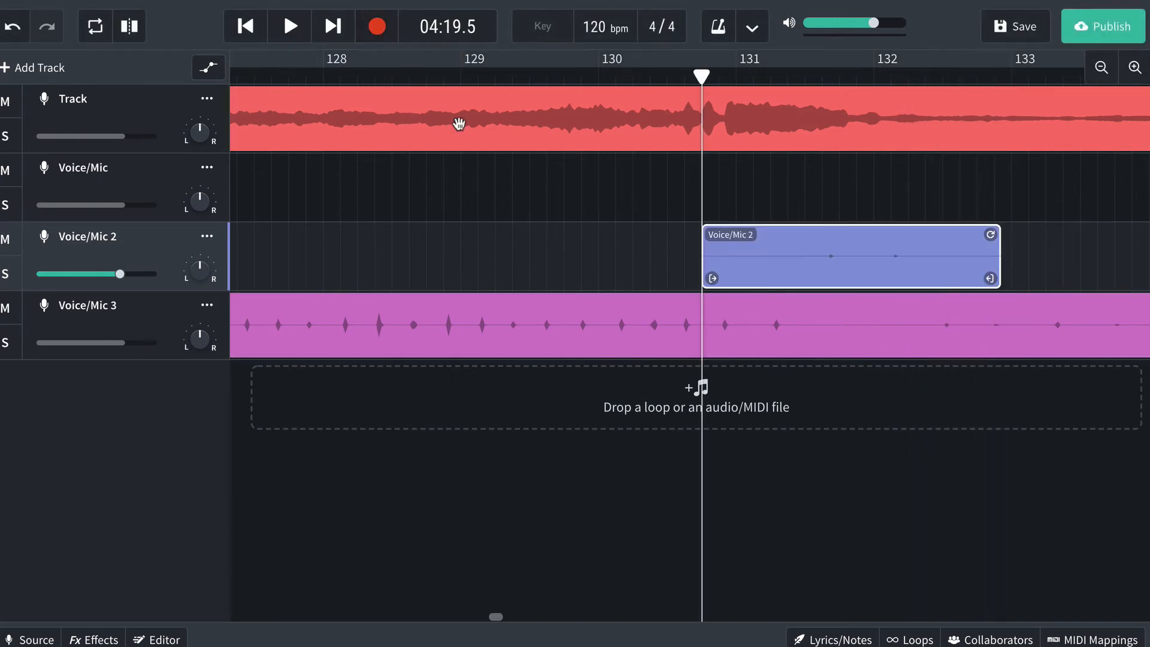
- Play back the new Voice/Mic 2 take from 04:19.5 on to about 04:29.0
{"action": "key", "text": "space"}
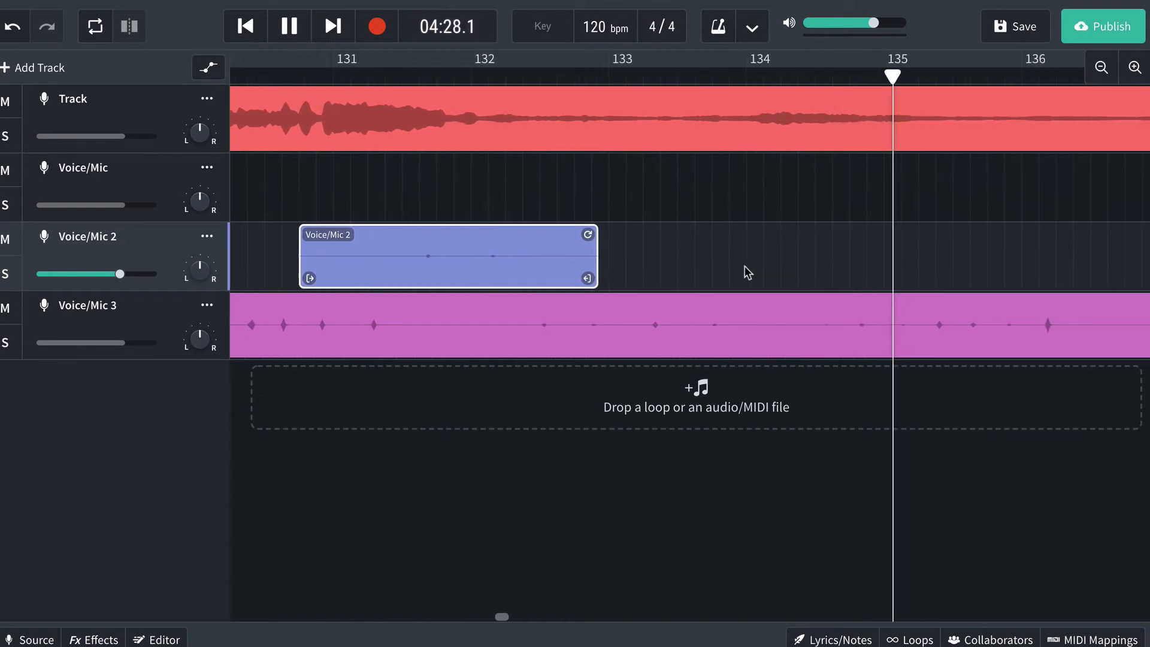
{"action": "key", "text": "space"}
{"action": "scroll", "coordinate": [748, 273], "scroll_direction": "right", "scroll_amount": 2}
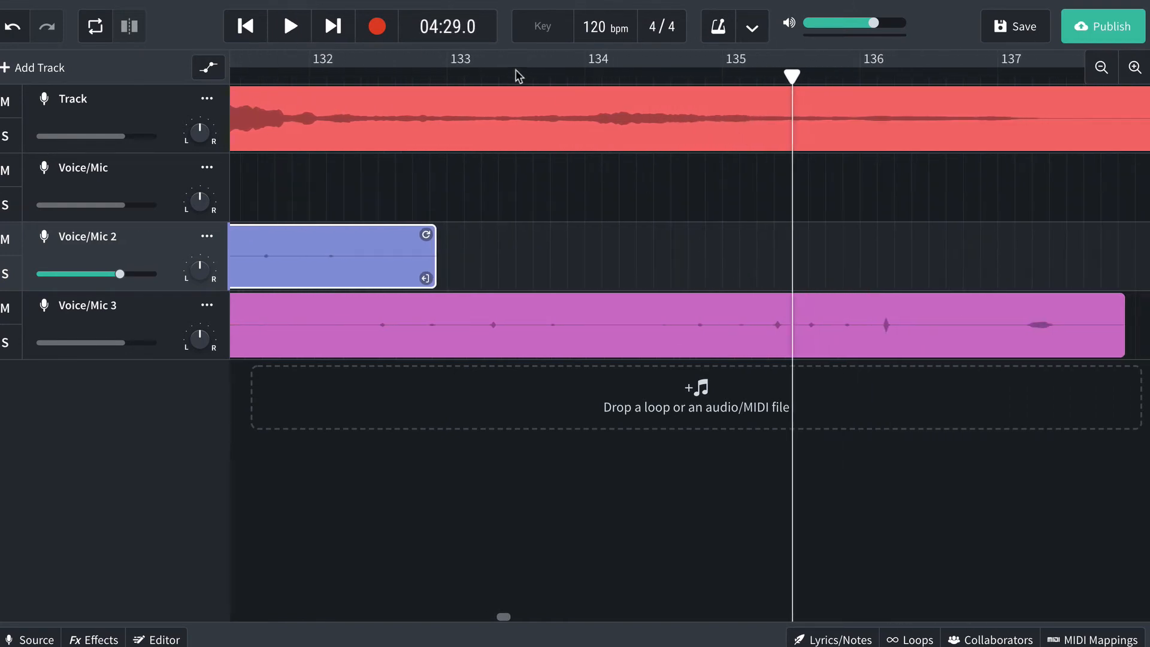
- Record a new take on the Voice/Mic track from 04:23.8 to about bar 135
{"action": "left_click", "coordinate": [464, 74]}
{"action": "left_click_drag", "start_coordinate": [465, 75], "coordinate": [436, 75]}
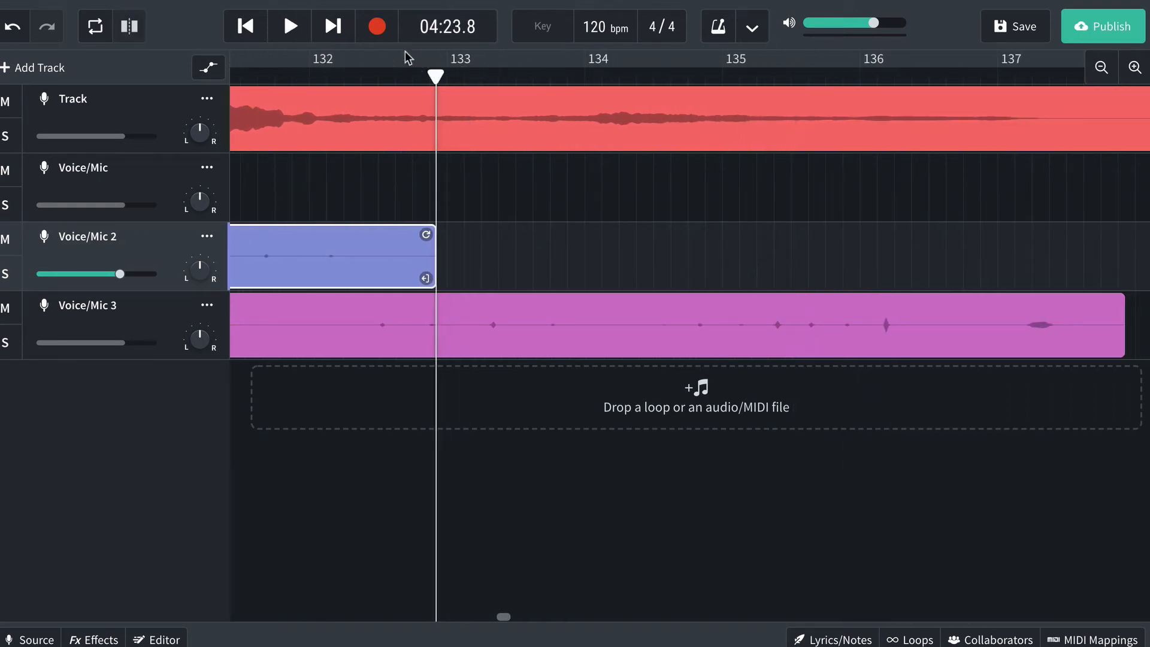
{"action": "left_click", "coordinate": [186, 181]}
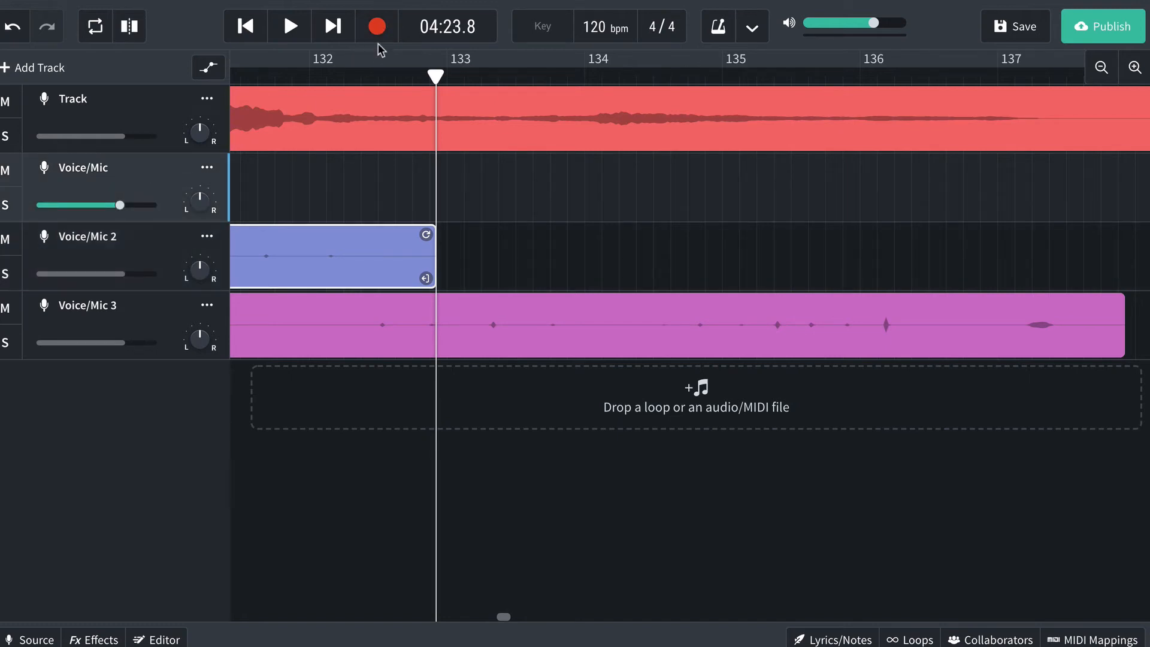
{"action": "left_click", "coordinate": [377, 27]}
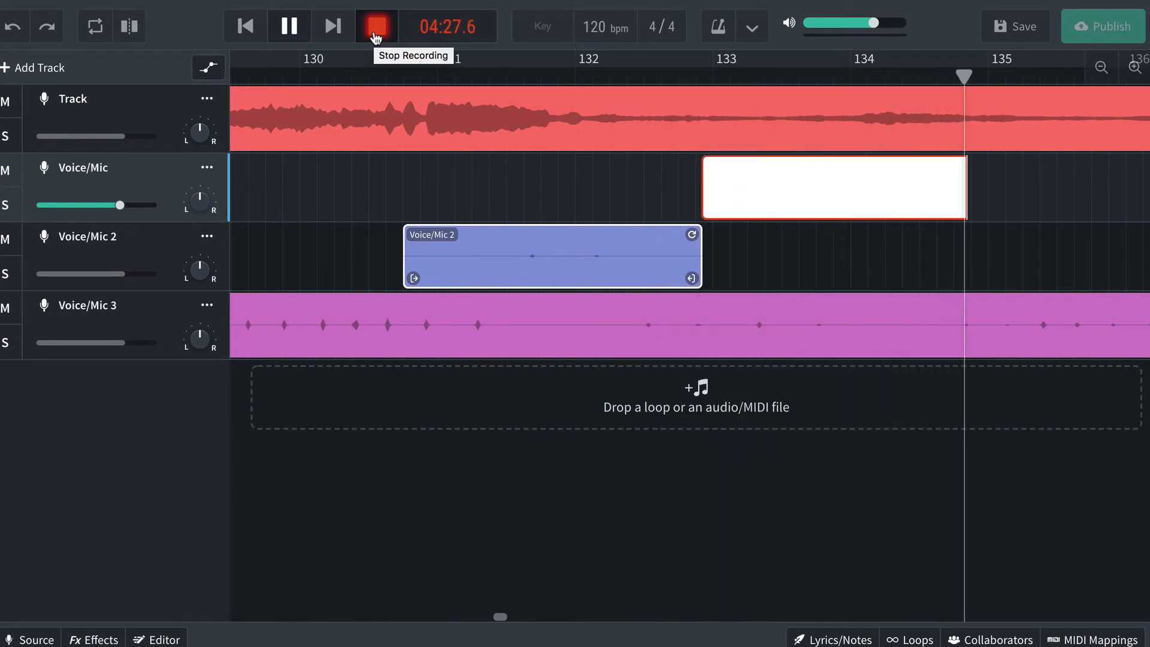
{"action": "left_click", "coordinate": [375, 30]}
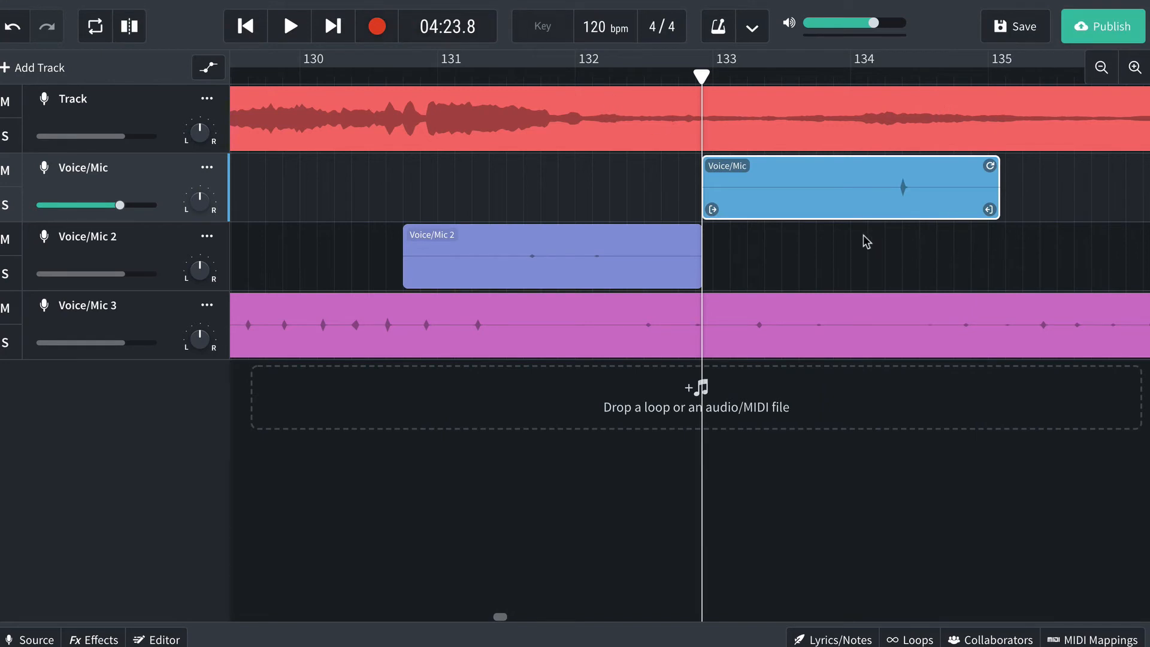
- Trim the Voice/Mic clip's start to about bar 134.2 and play it back from just before the clip
{"action": "scroll", "coordinate": [867, 241], "scroll_direction": "right", "scroll_amount": 3}
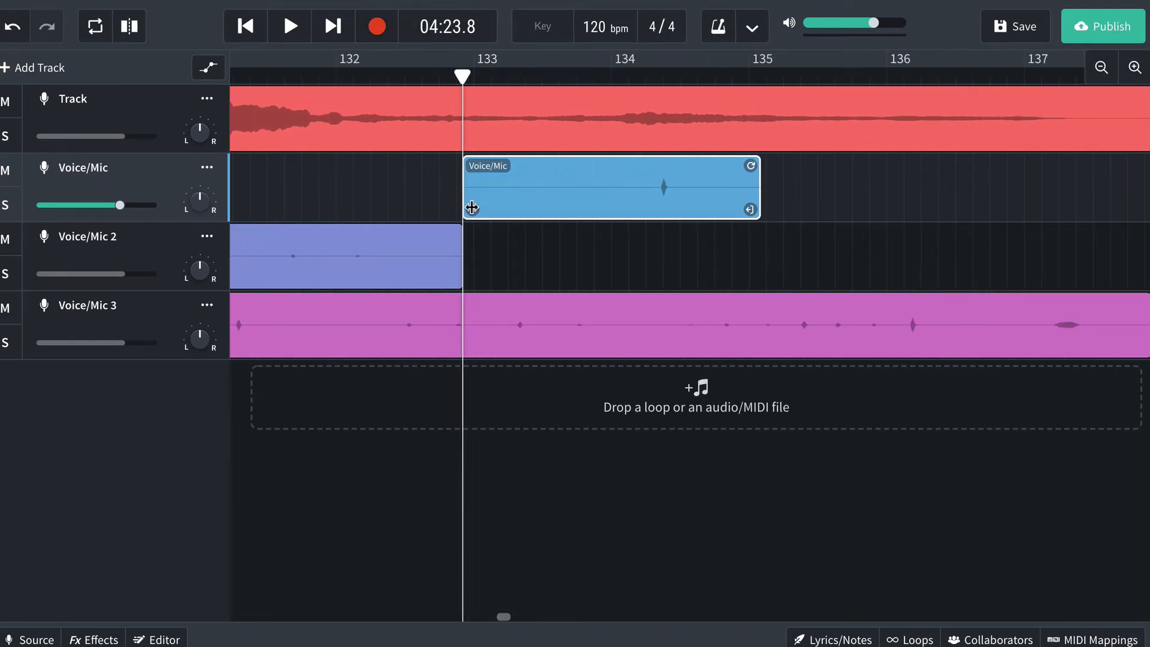
{"action": "left_click_drag", "start_coordinate": [472, 207], "coordinate": [652, 208]}
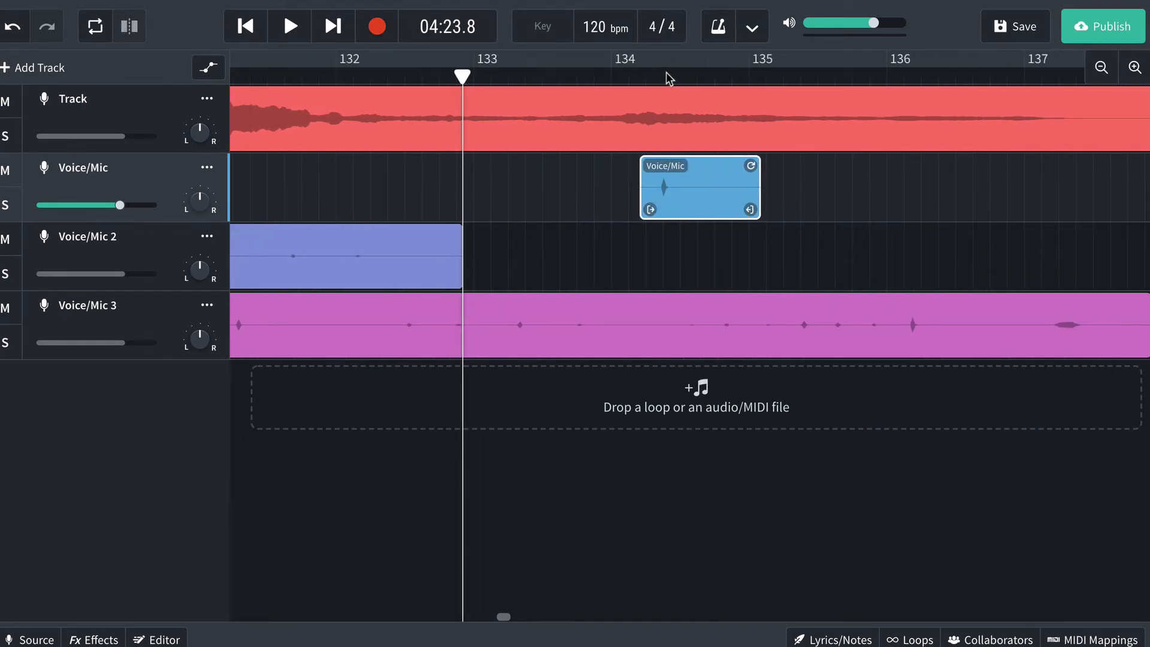
{"action": "left_click", "coordinate": [620, 76]}
{"action": "key", "text": "space"}
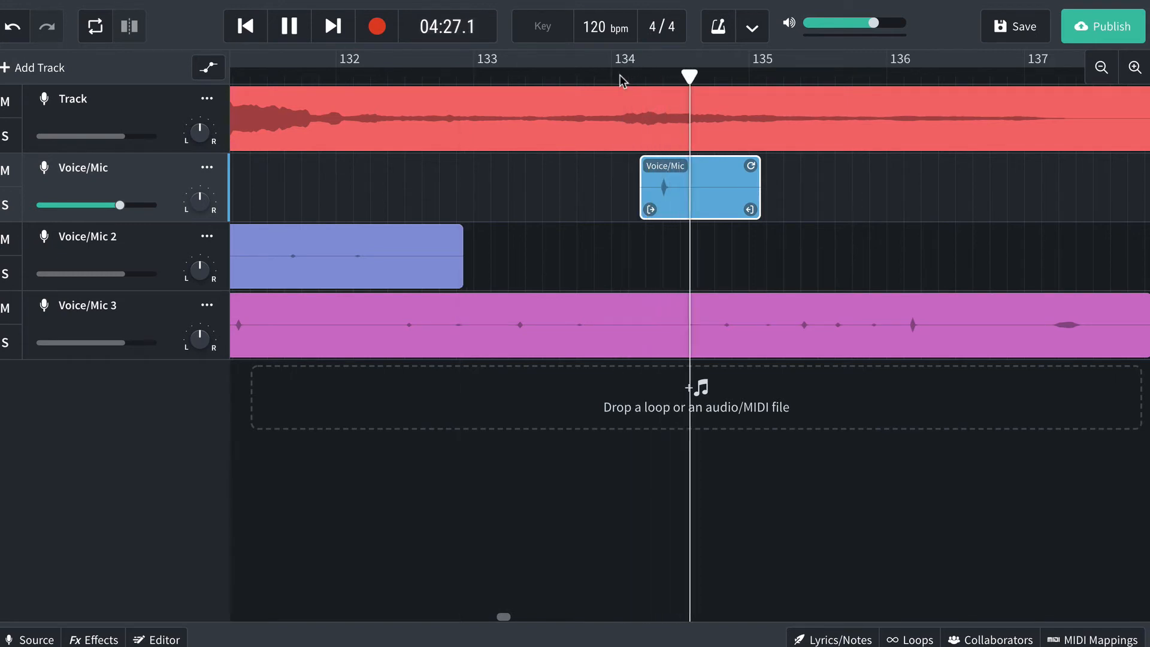
{"action": "key", "text": "space"}
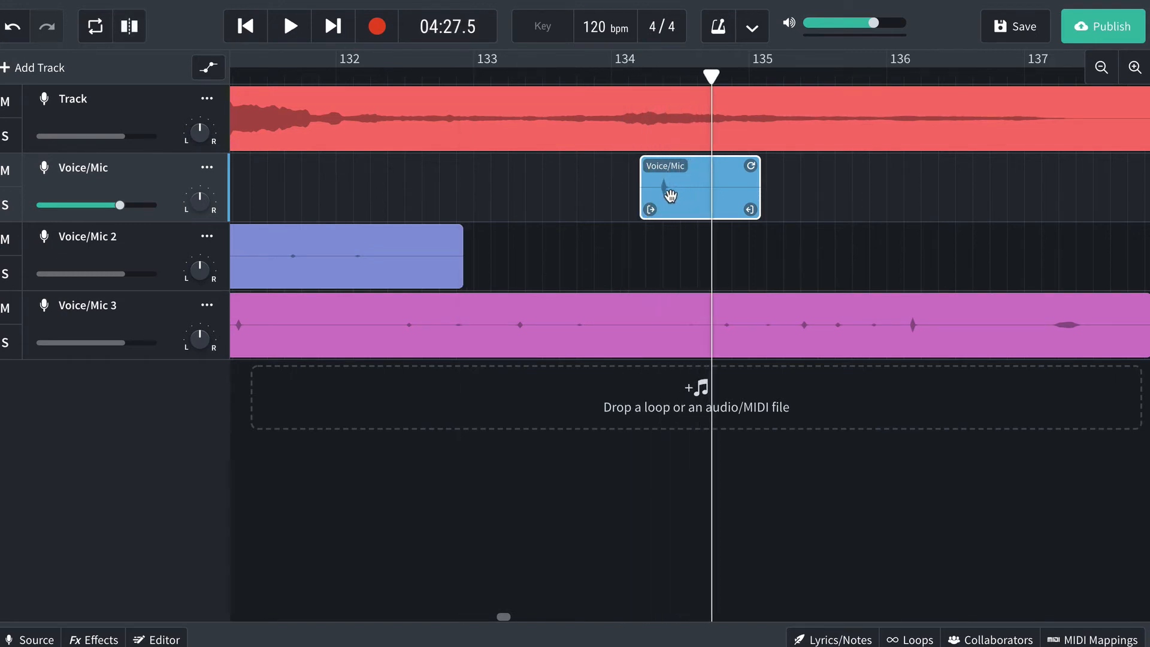
- Shift the trimmed Voice/Mic clip slightly later so it starts at about 04:26.6, and check its timing by playback
{"action": "left_click_drag", "start_coordinate": [673, 197], "coordinate": [687, 198]}
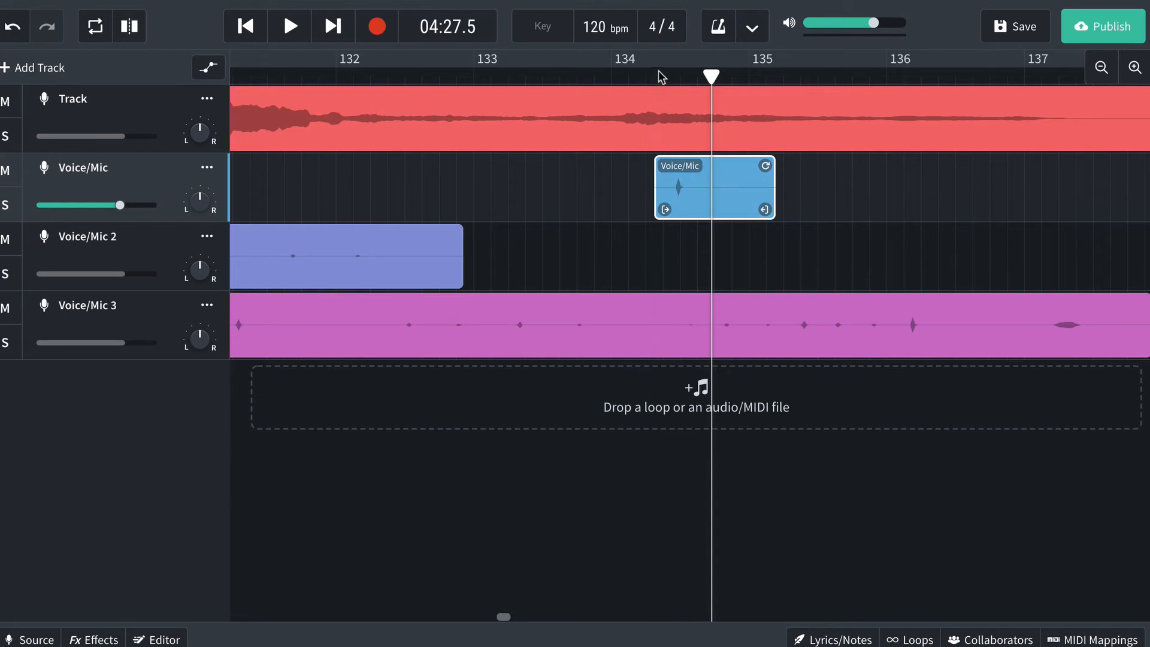
{"action": "left_click", "coordinate": [628, 73]}
{"action": "key", "text": "space"}
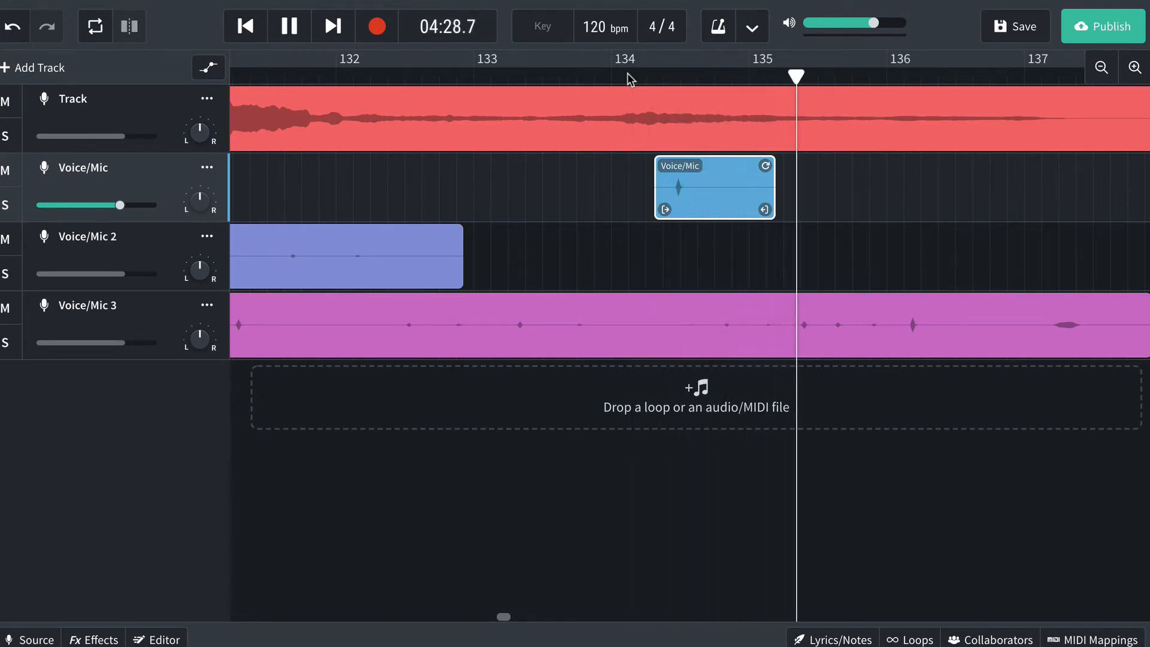
{"action": "key", "text": "space"}
{"action": "left_click", "coordinate": [535, 75]}
{"action": "key", "text": "space"}
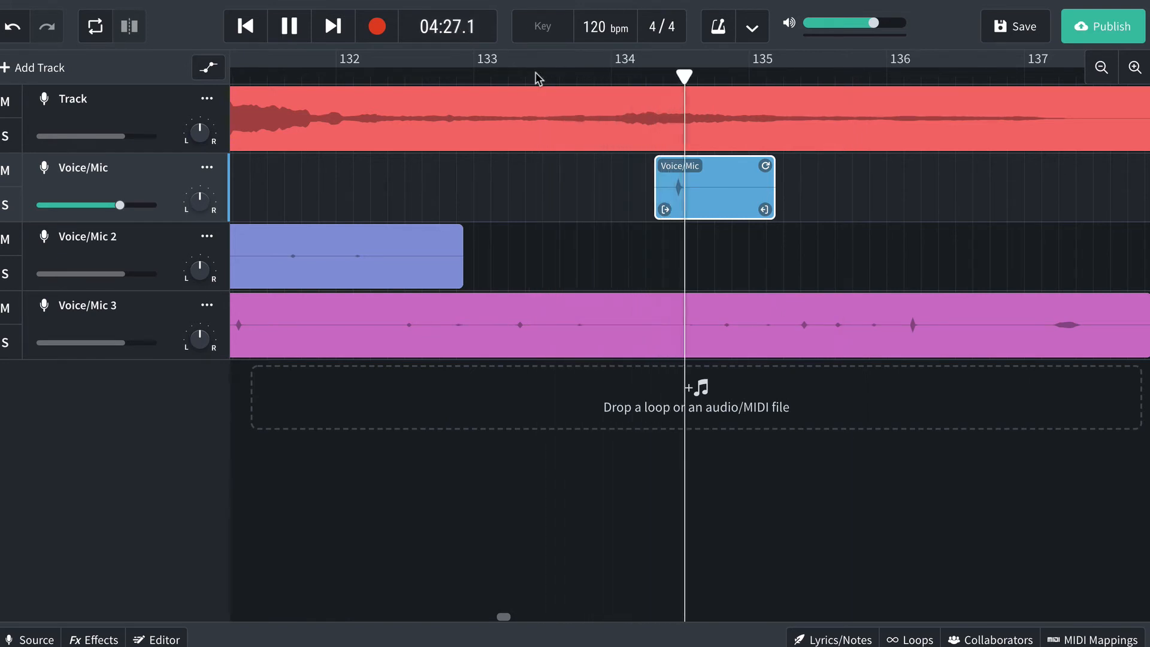
{"action": "key", "text": "space"}
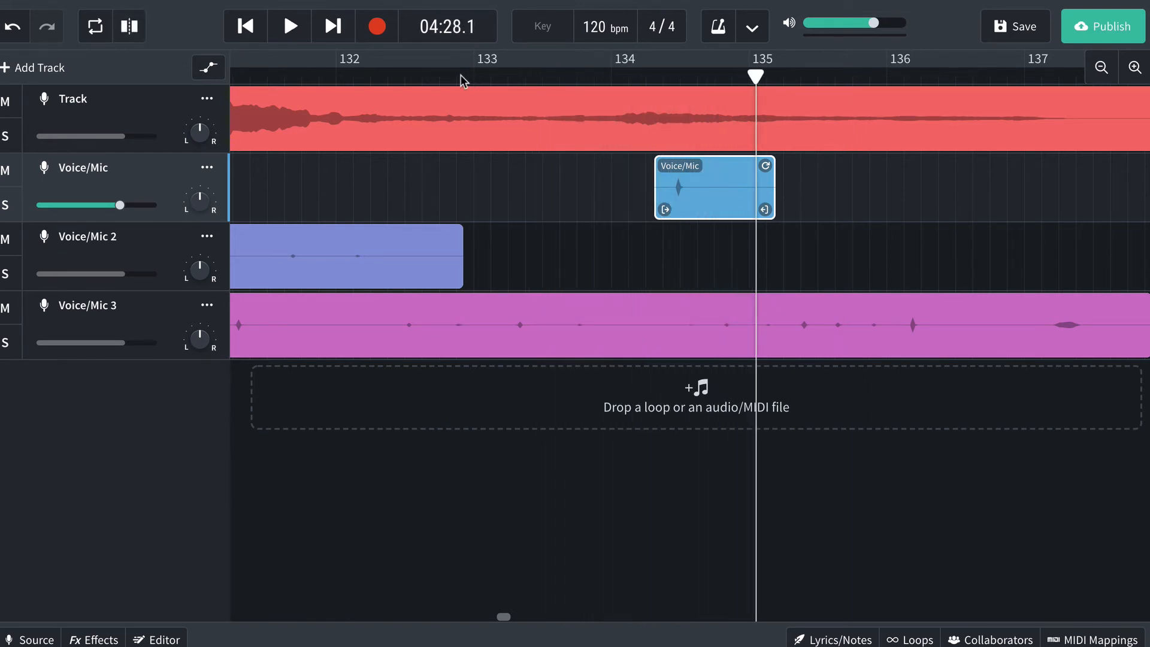
- Move the short Voice/Mic clip down onto the Voice/Mic 2 track, starting at 04:26.6, and play it back
{"action": "left_click", "coordinate": [459, 75]}
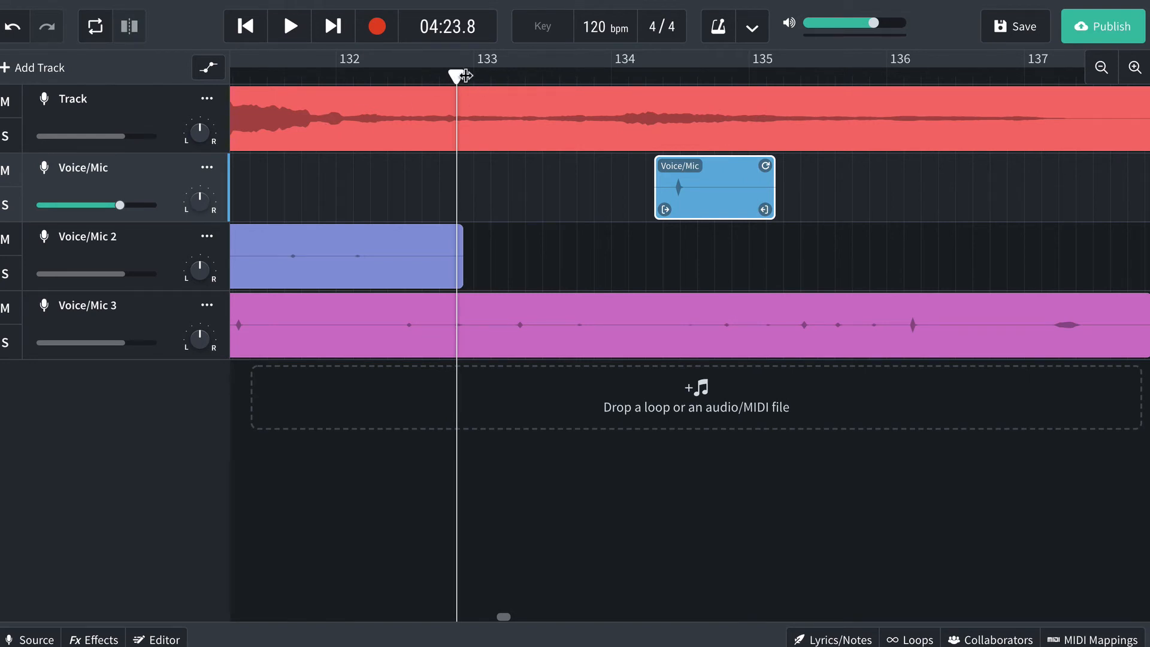
{"action": "left_click_drag", "start_coordinate": [466, 75], "coordinate": [510, 75]}
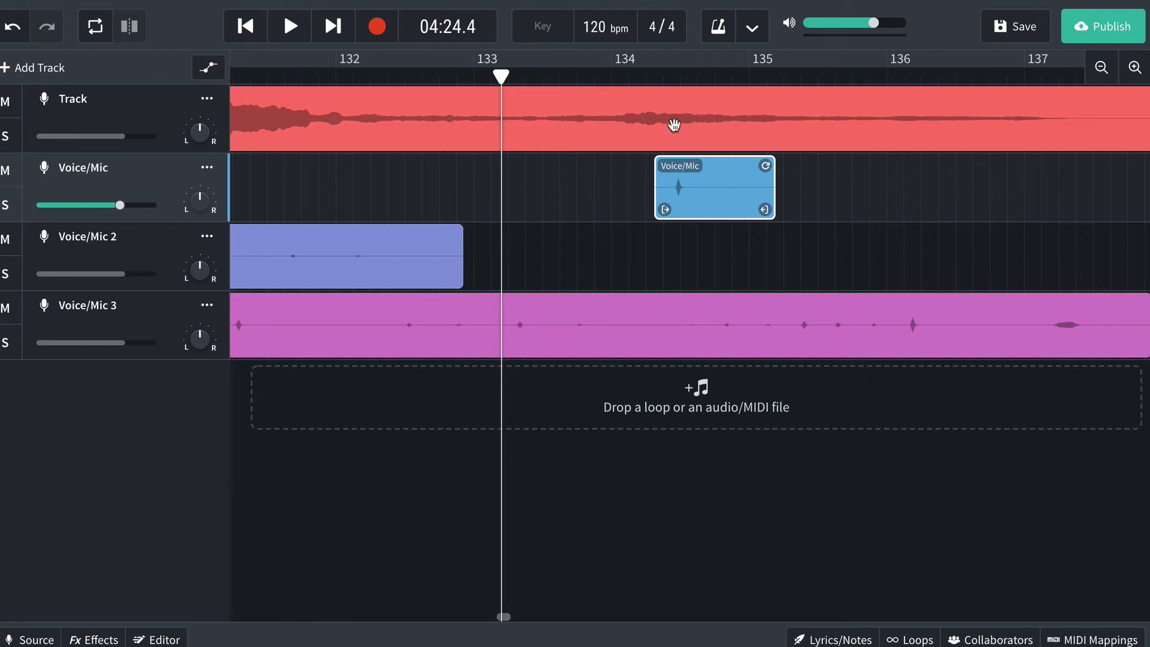
{"action": "left_click", "coordinate": [653, 75]}
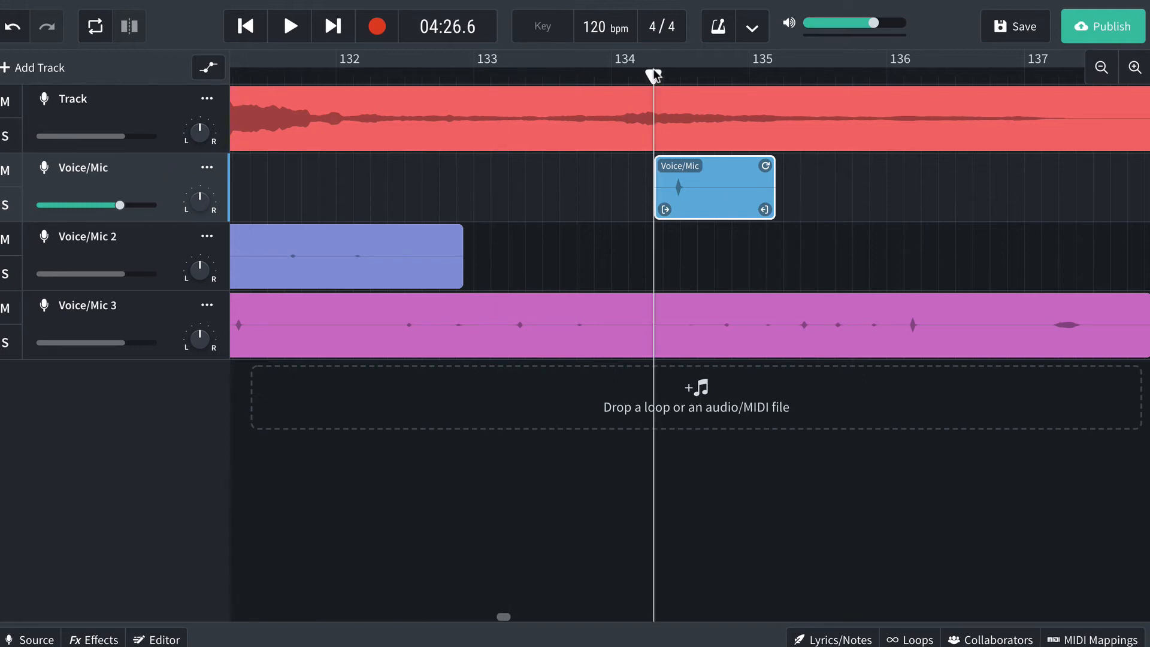
{"action": "left_click_drag", "start_coordinate": [699, 177], "coordinate": [701, 235]}
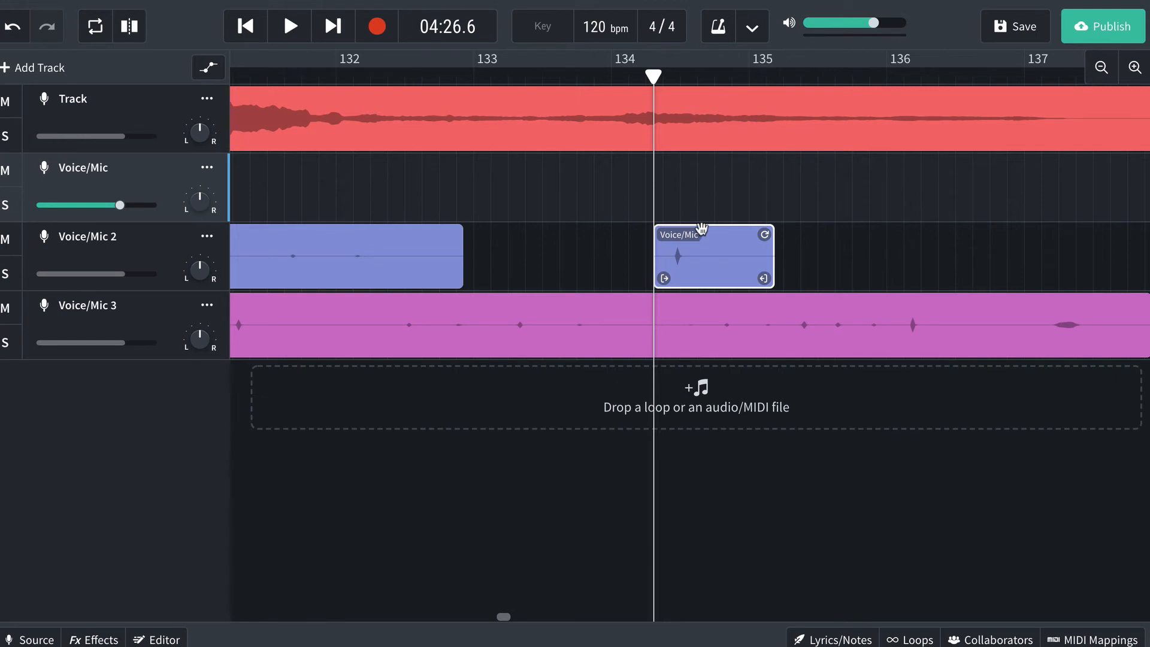
{"action": "key", "text": "space"}
{"action": "key", "text": "space"}
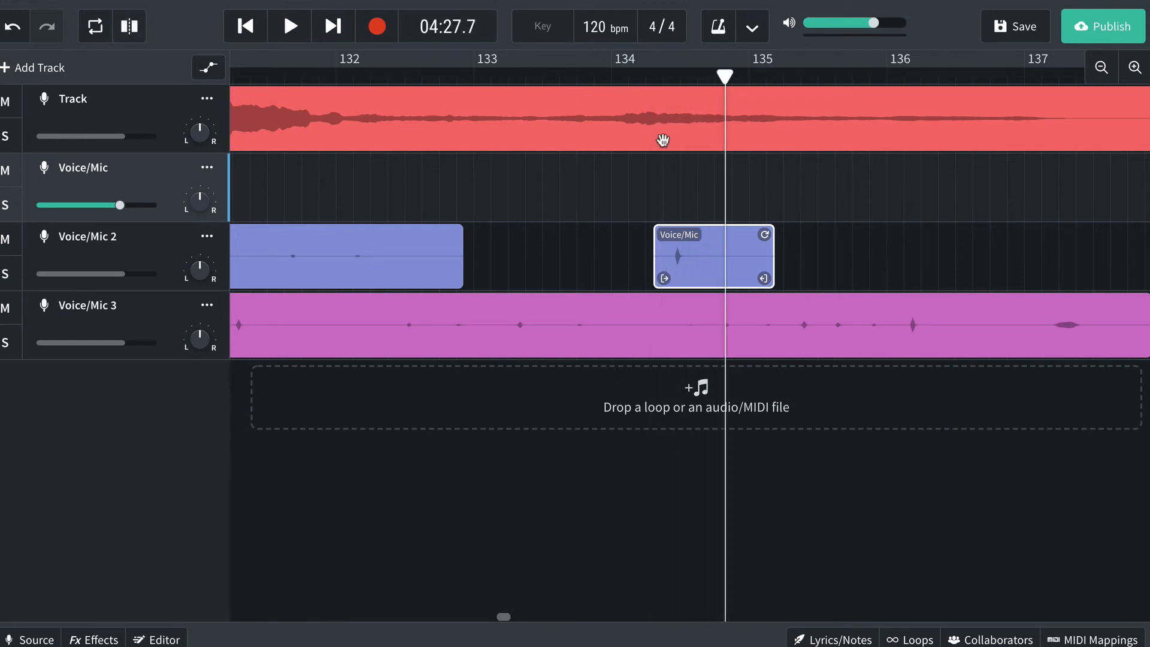
- Record another take on the Voice/Mic track from 04:23.9 to about bar 135, and play it back
{"action": "left_click", "coordinate": [464, 76]}
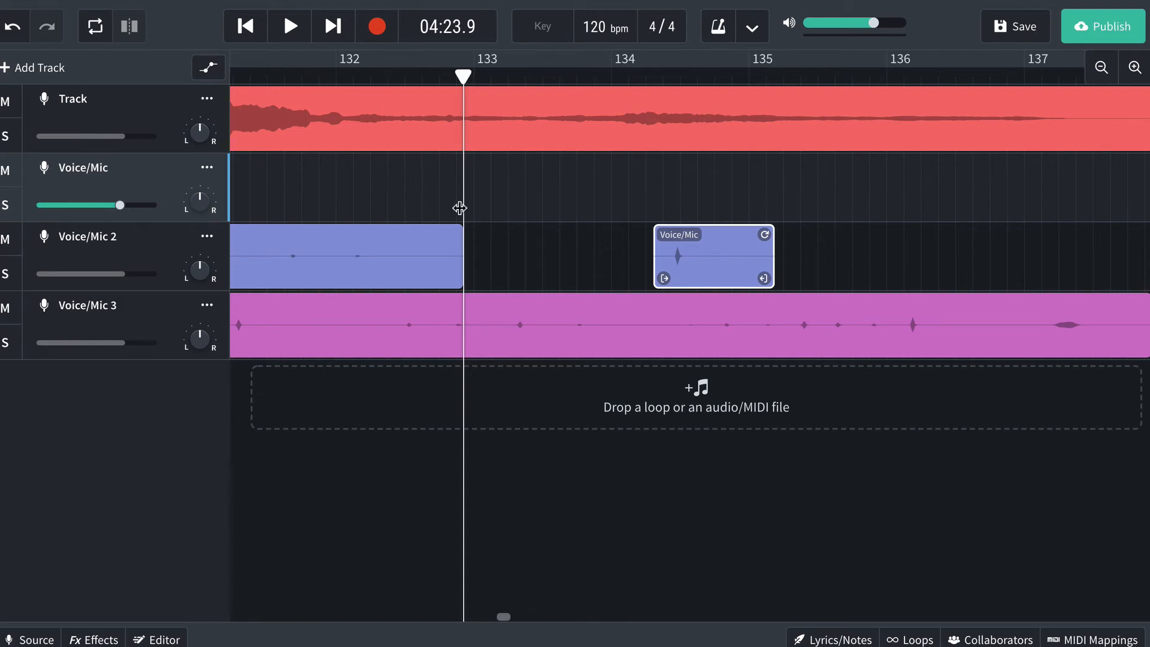
{"action": "left_click", "coordinate": [377, 29]}
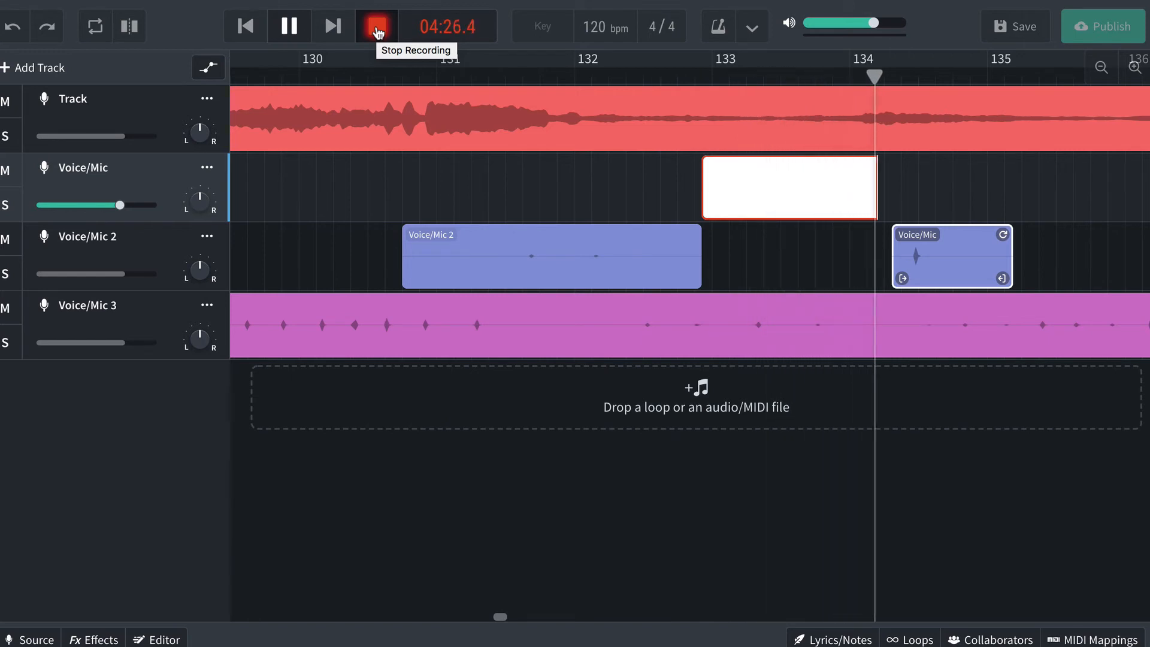
{"action": "left_click", "coordinate": [377, 28]}
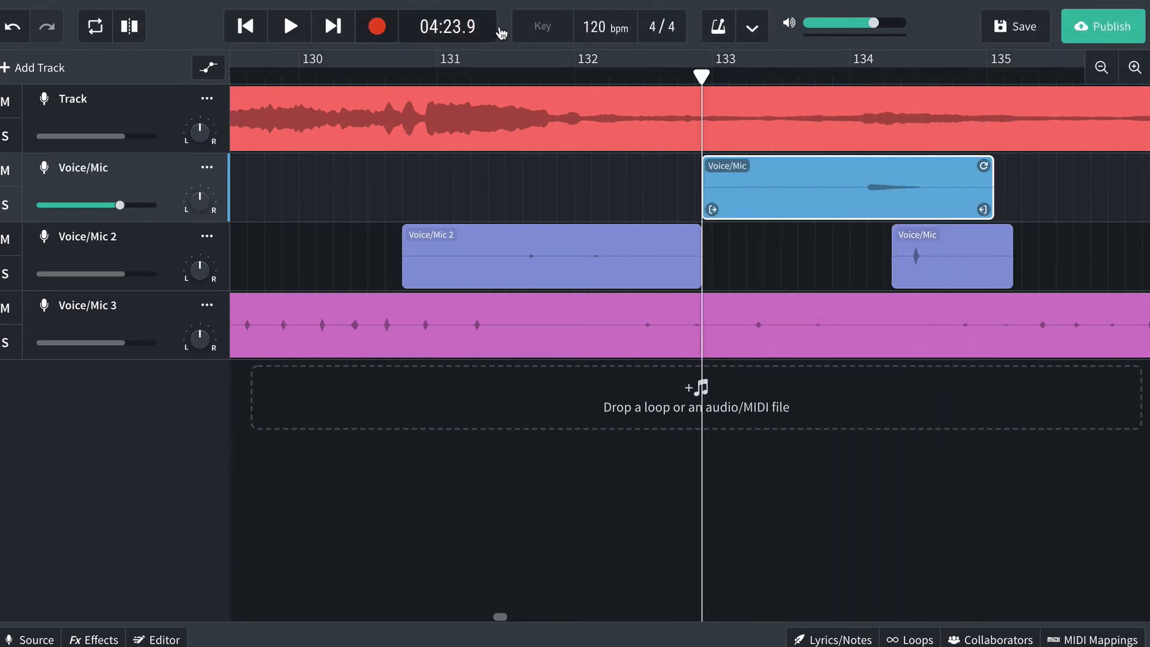
{"action": "key", "text": "space"}
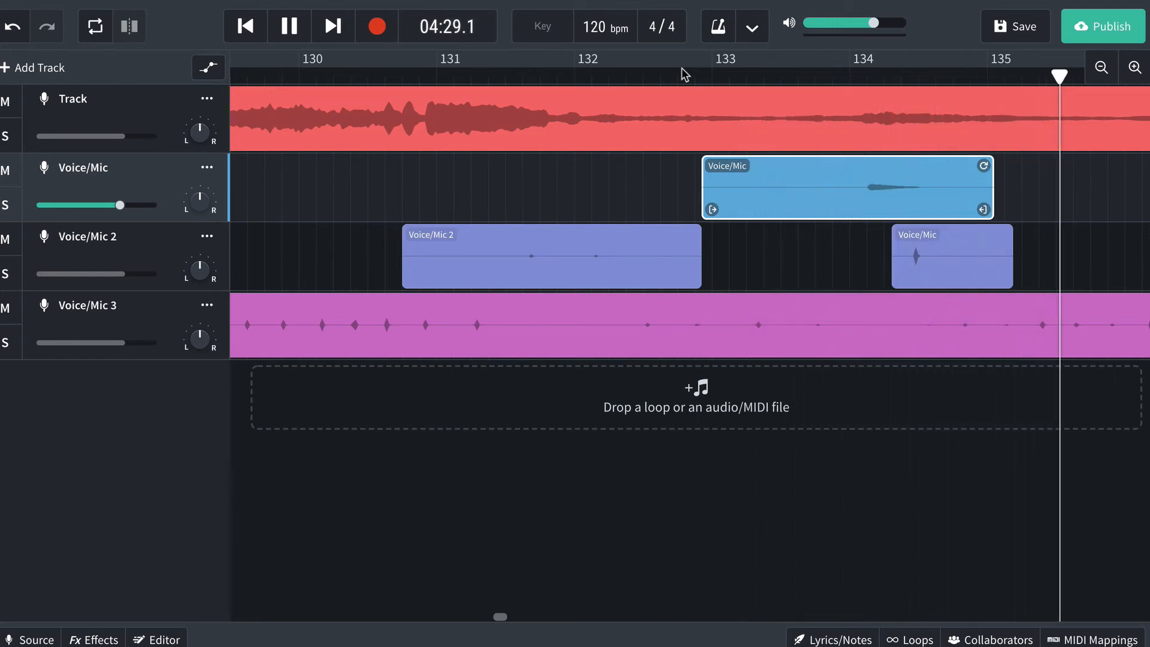
{"action": "key", "text": "space"}
- Trim the new Voice/Mic clip's start to about bar 134.1 and its end to about bar 134.6
{"action": "scroll", "coordinate": [661, 268], "scroll_direction": "right", "scroll_amount": 1}
{"action": "scroll", "coordinate": [661, 267], "scroll_direction": "right", "scroll_amount": 5}
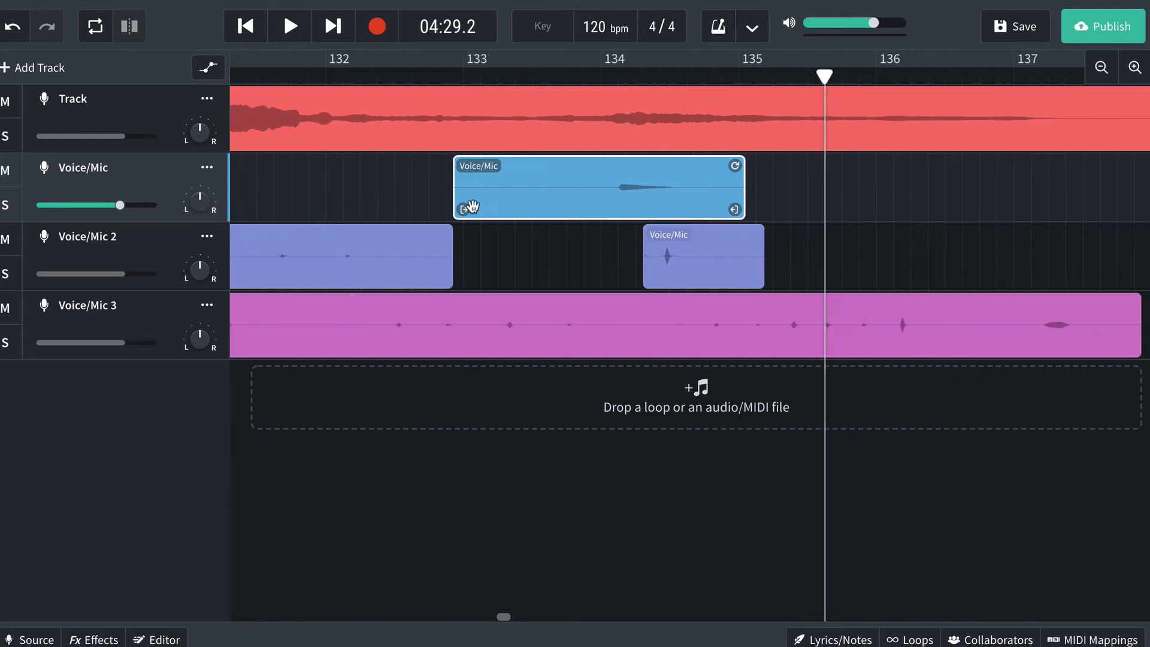
{"action": "left_click_drag", "start_coordinate": [466, 208], "coordinate": [625, 209]}
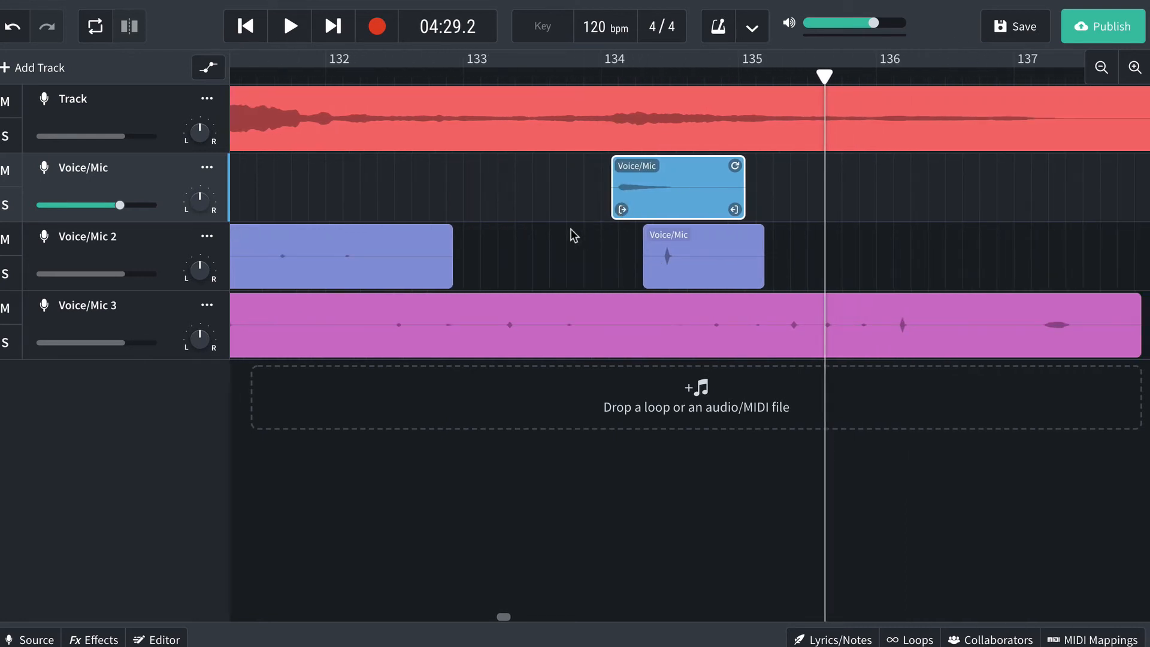
{"action": "left_click_drag", "start_coordinate": [734, 208], "coordinate": [687, 207]}
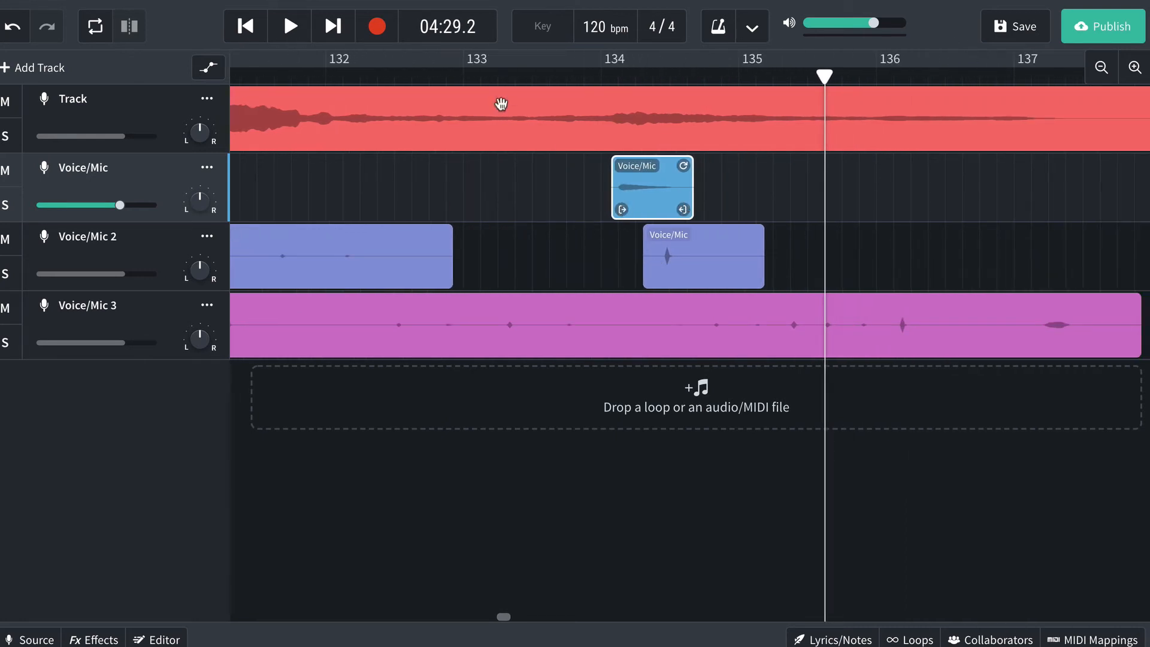
- Play back the tracks from just after the trimmed Voice/Mic clip to about 04:33.3
{"action": "scroll", "coordinate": [437, 246], "scroll_direction": "right", "scroll_amount": 5}
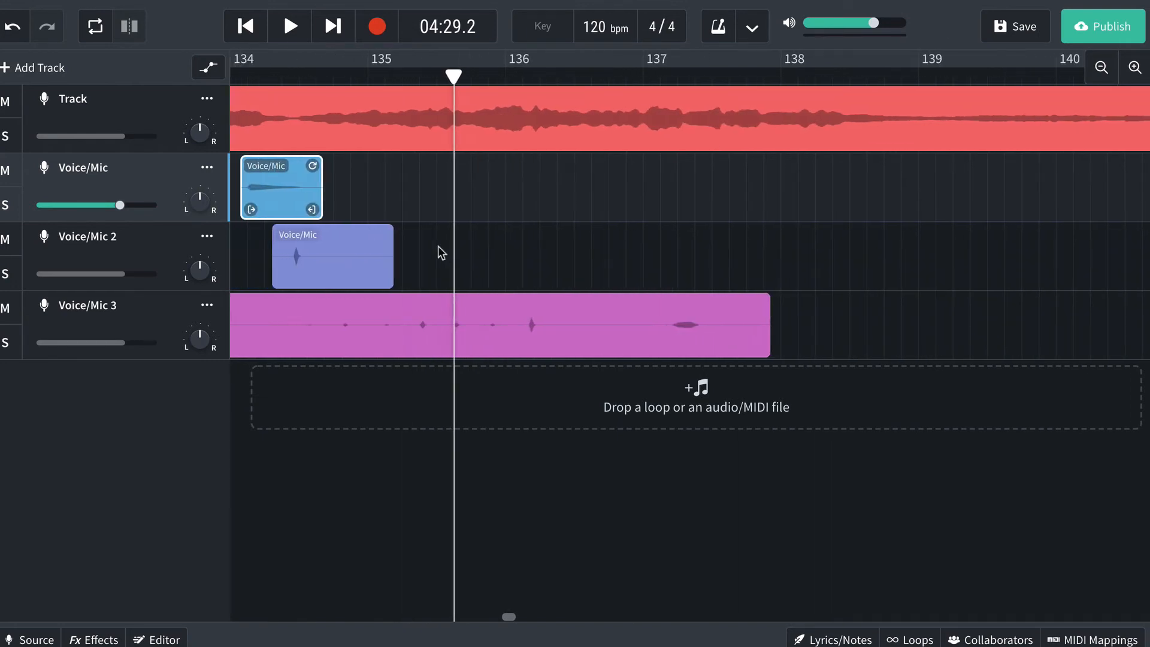
{"action": "left_click", "coordinate": [331, 83]}
{"action": "key", "text": "space"}
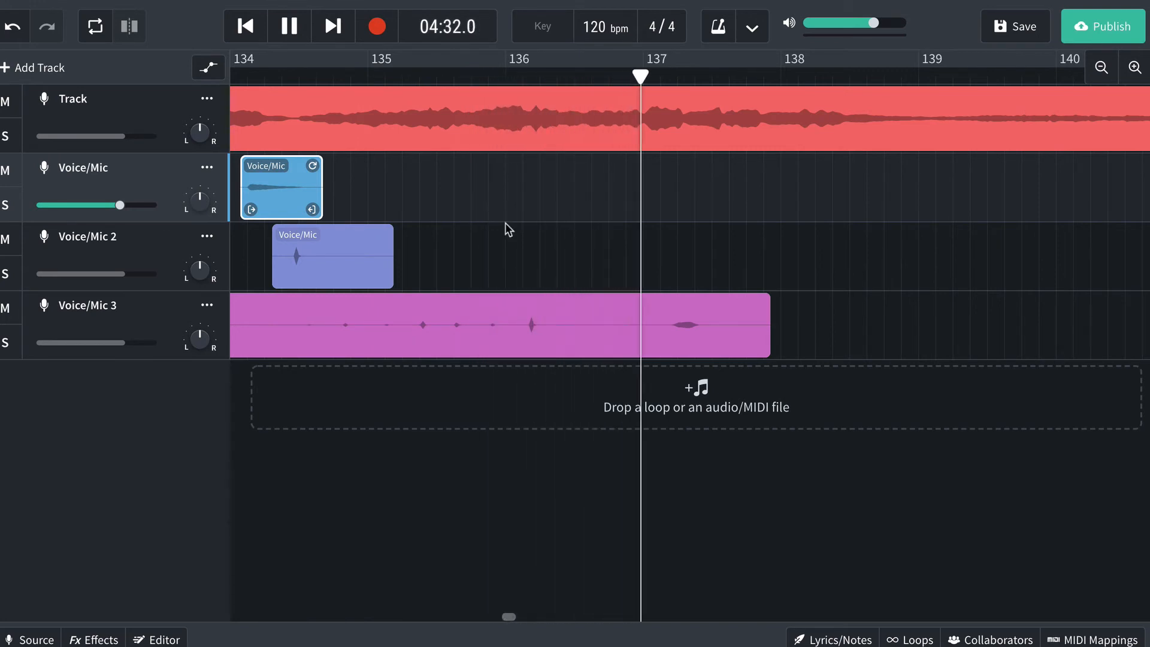
{"action": "key", "text": "space"}
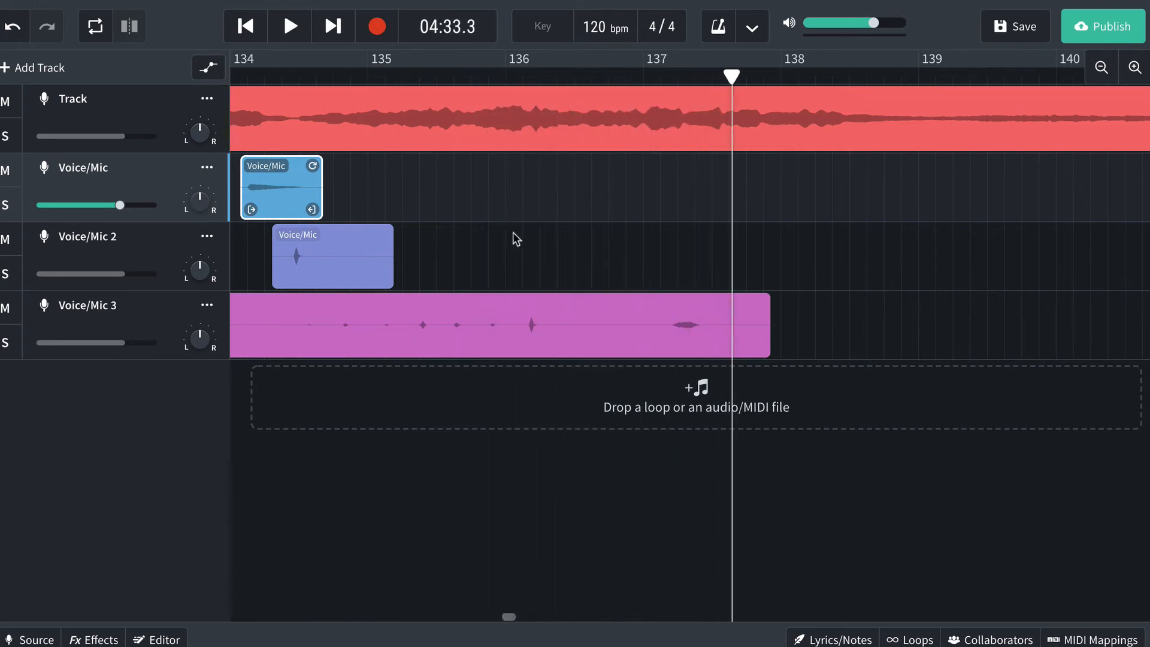
- Trim the Voice/Mic 3 clip's end to about bar 136.1 and play back the tracks from about bar 134.2
{"action": "left_click", "coordinate": [762, 339]}
{"action": "left_click_drag", "start_coordinate": [765, 340], "coordinate": [521, 322]}
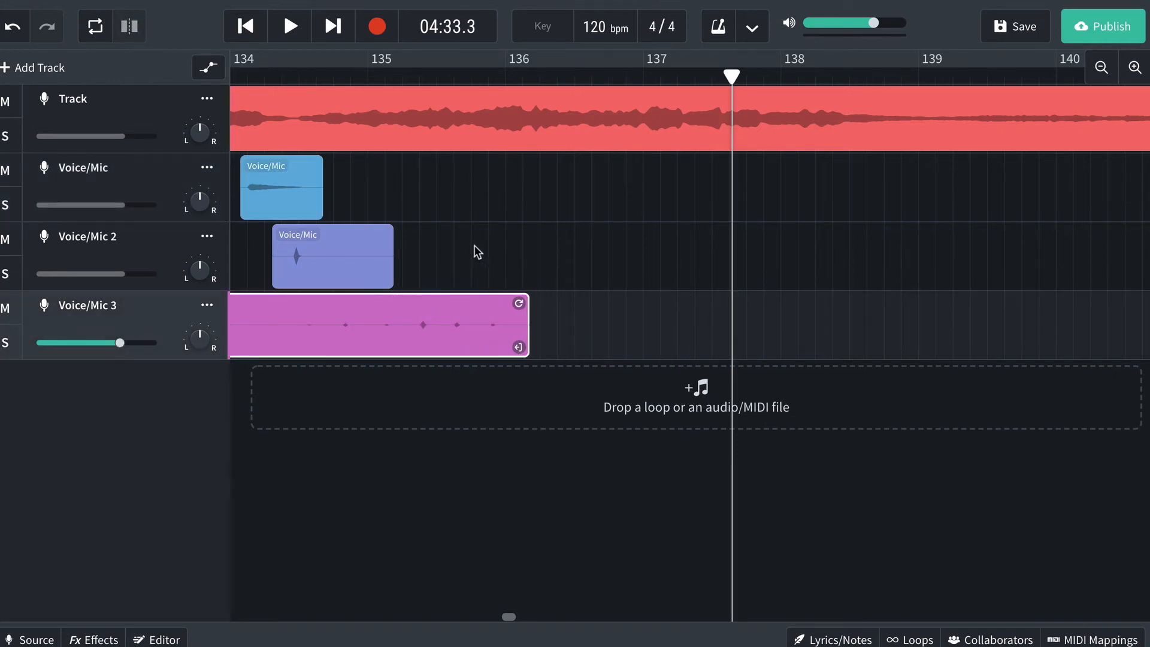
{"action": "scroll", "coordinate": [477, 252], "scroll_direction": "left", "scroll_amount": 4}
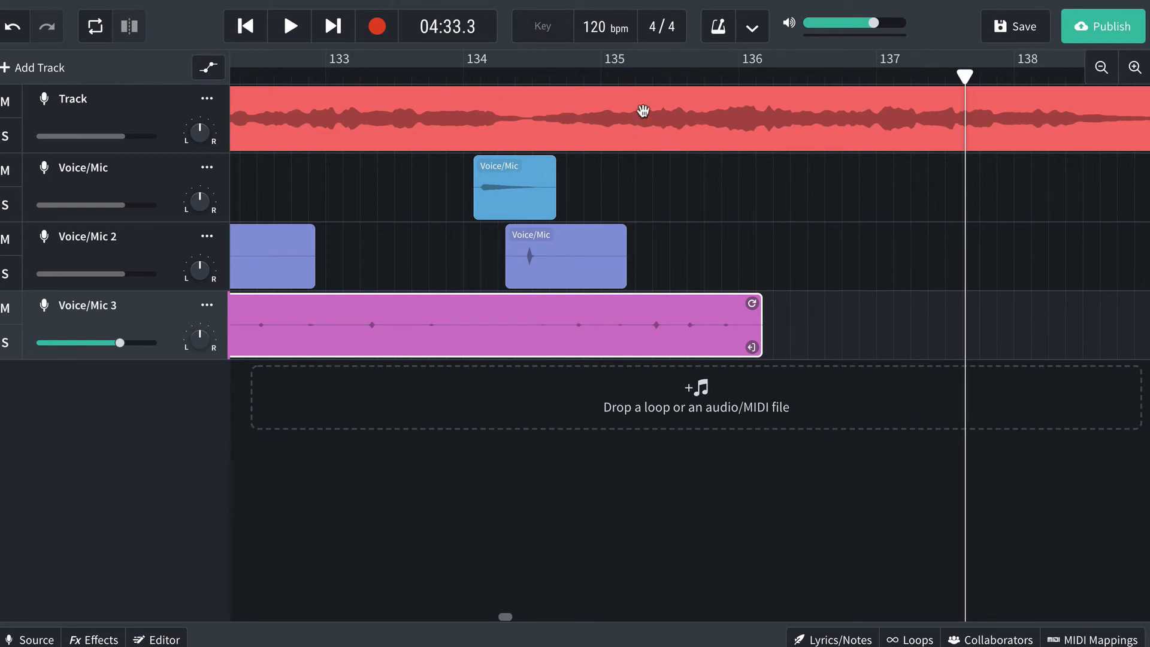
{"action": "left_click", "coordinate": [501, 75]}
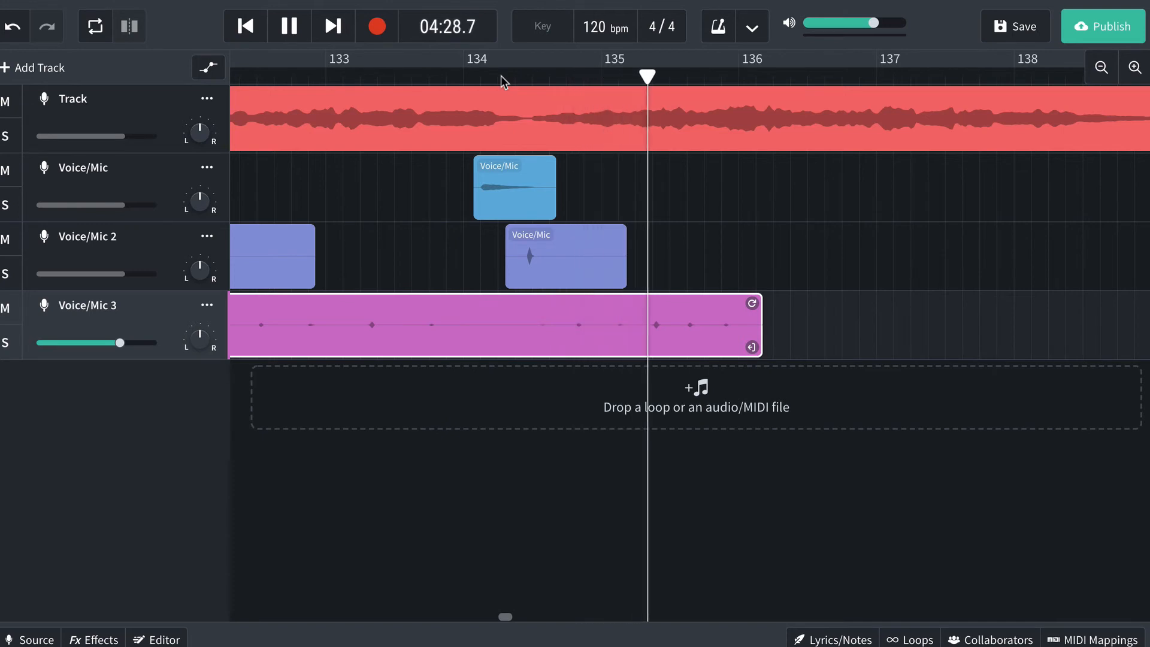
{"action": "key", "text": "space"}
- Record another take on the Voice/Mic track from 04:27.5 to about 05:05.6, following the sheet music onto page 9
{"action": "left_click", "coordinate": [568, 79]}
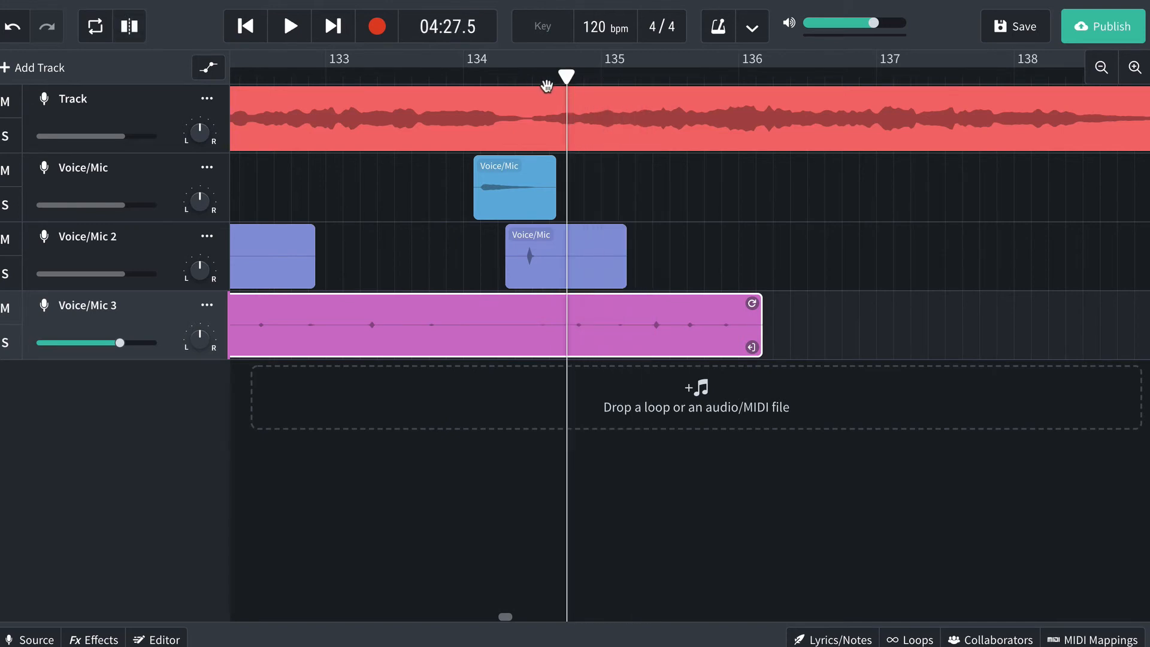
{"action": "left_click", "coordinate": [116, 182]}
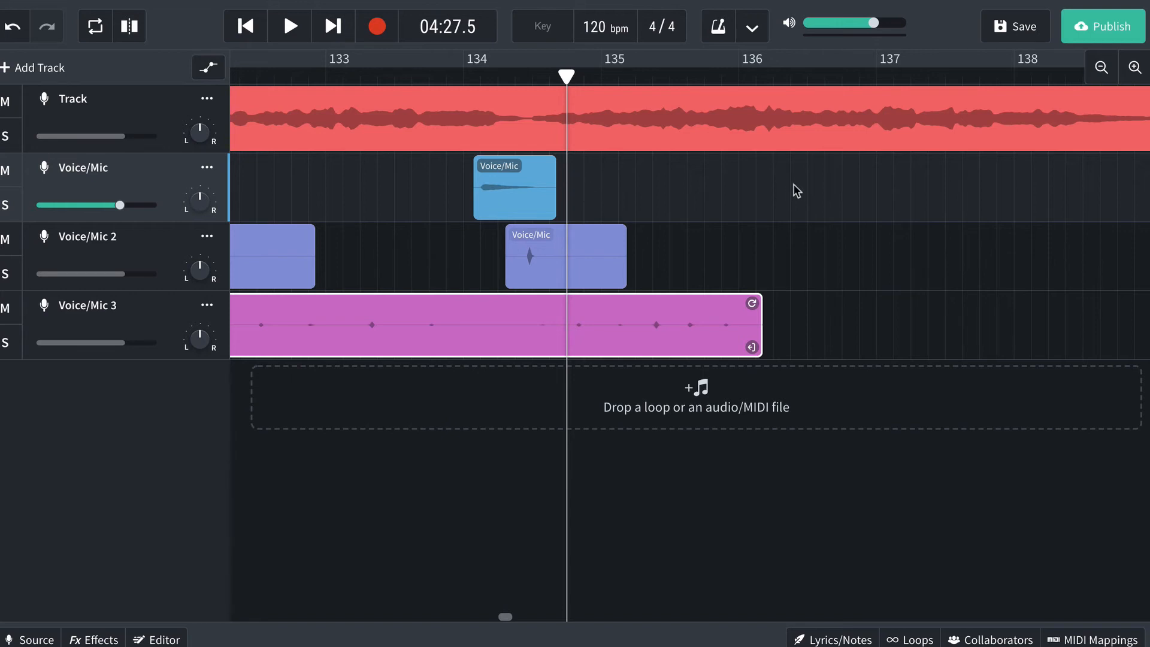
{"action": "left_click", "coordinate": [384, 29]}
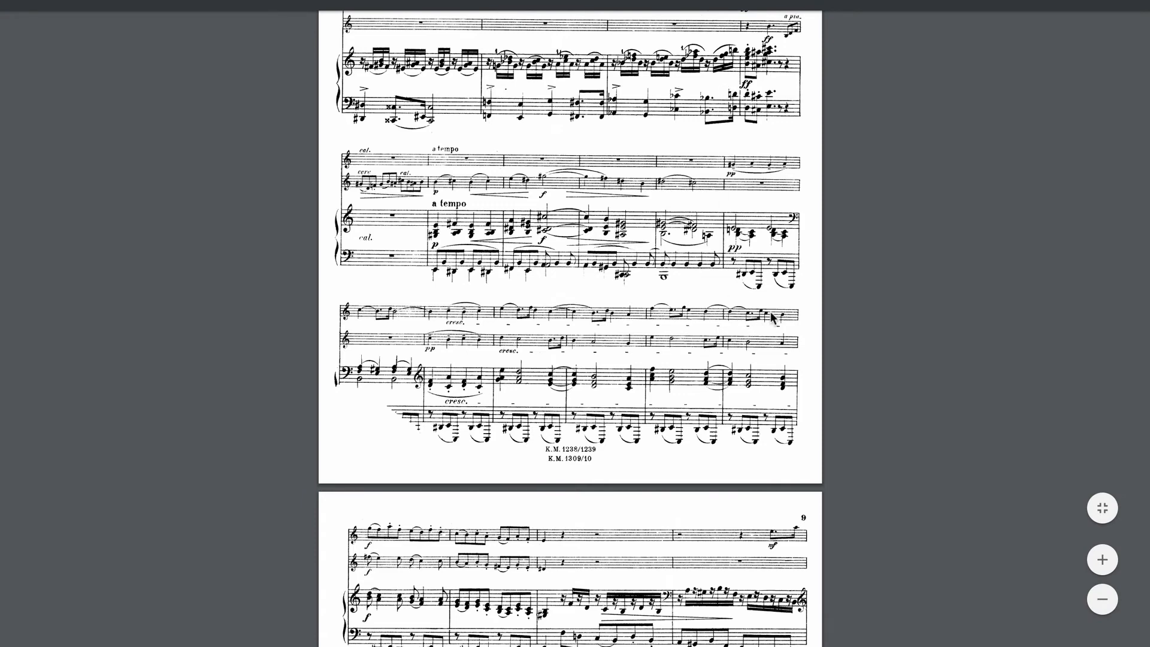
{"action": "scroll", "coordinate": [771, 314], "scroll_direction": "down", "scroll_amount": 5}
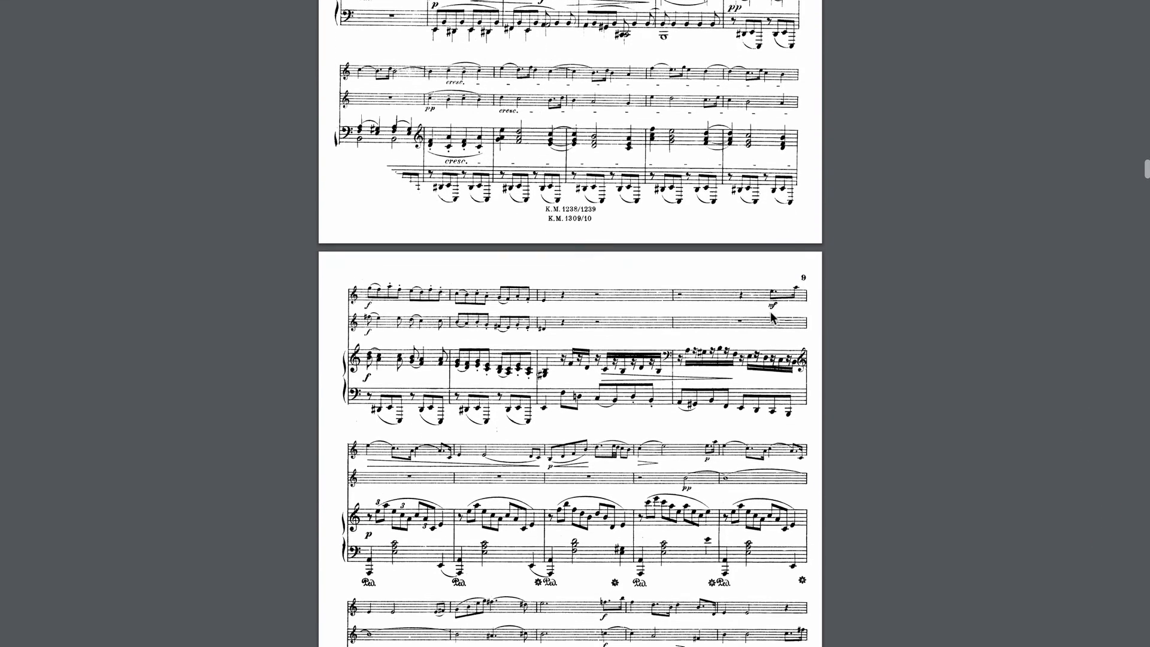
{"action": "scroll", "coordinate": [770, 312], "scroll_direction": "down", "scroll_amount": 1}
{"action": "scroll", "coordinate": [773, 317], "scroll_direction": "down", "scroll_amount": 1}
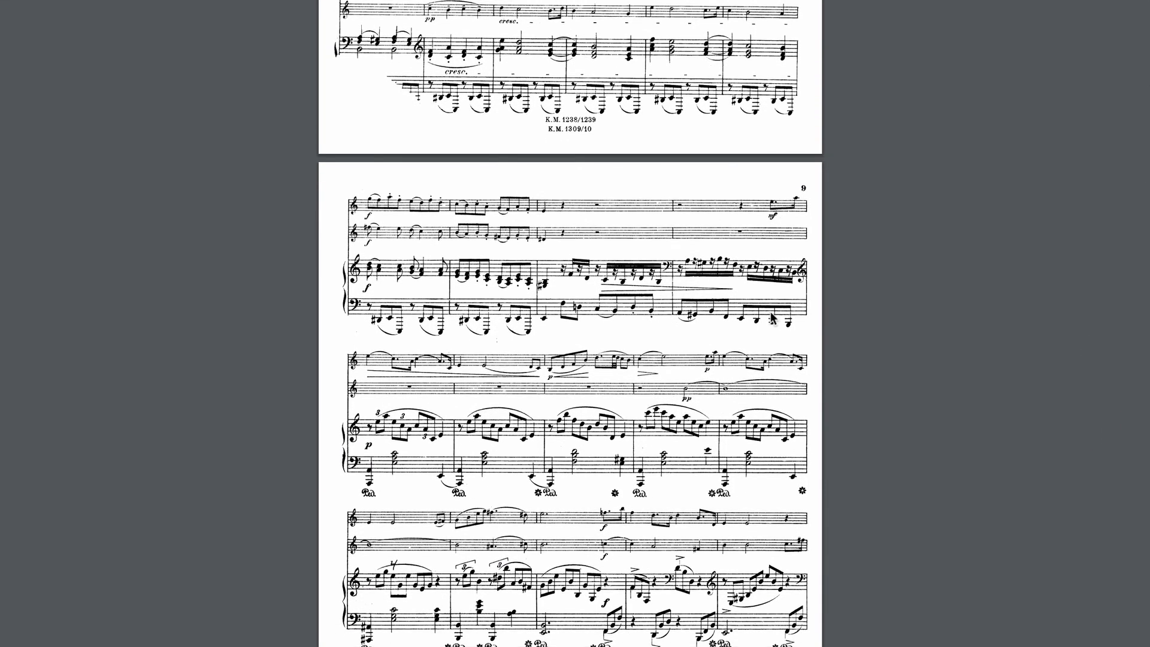
{"action": "scroll", "coordinate": [772, 317], "scroll_direction": "up", "scroll_amount": 1}
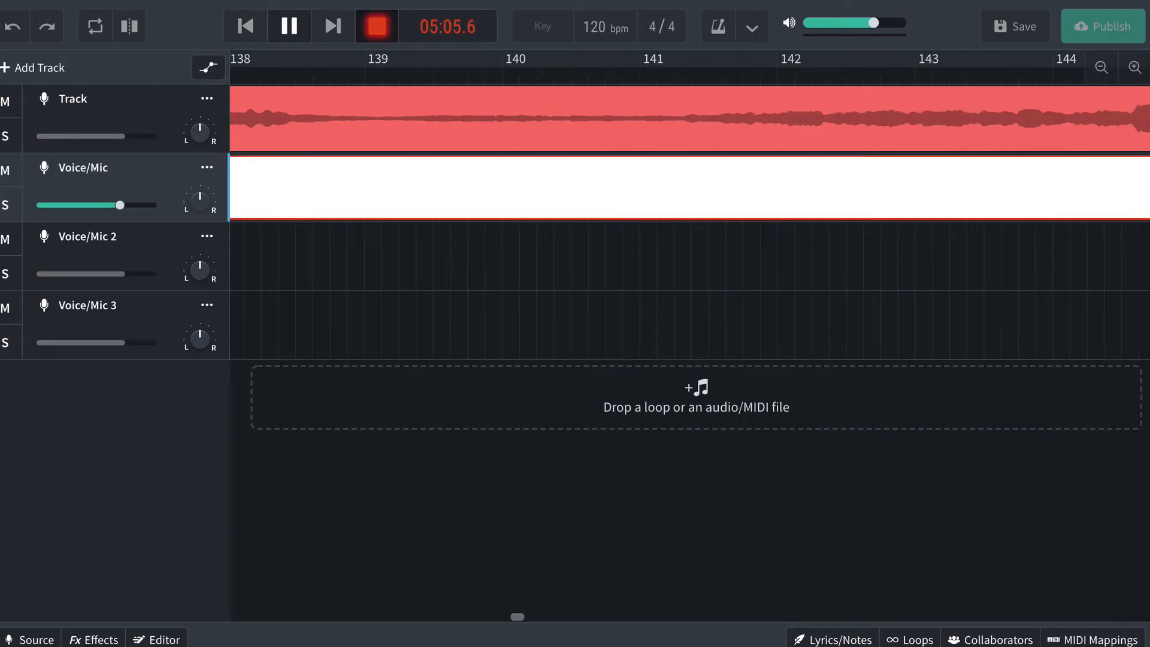
{"action": "key", "text": "space"}
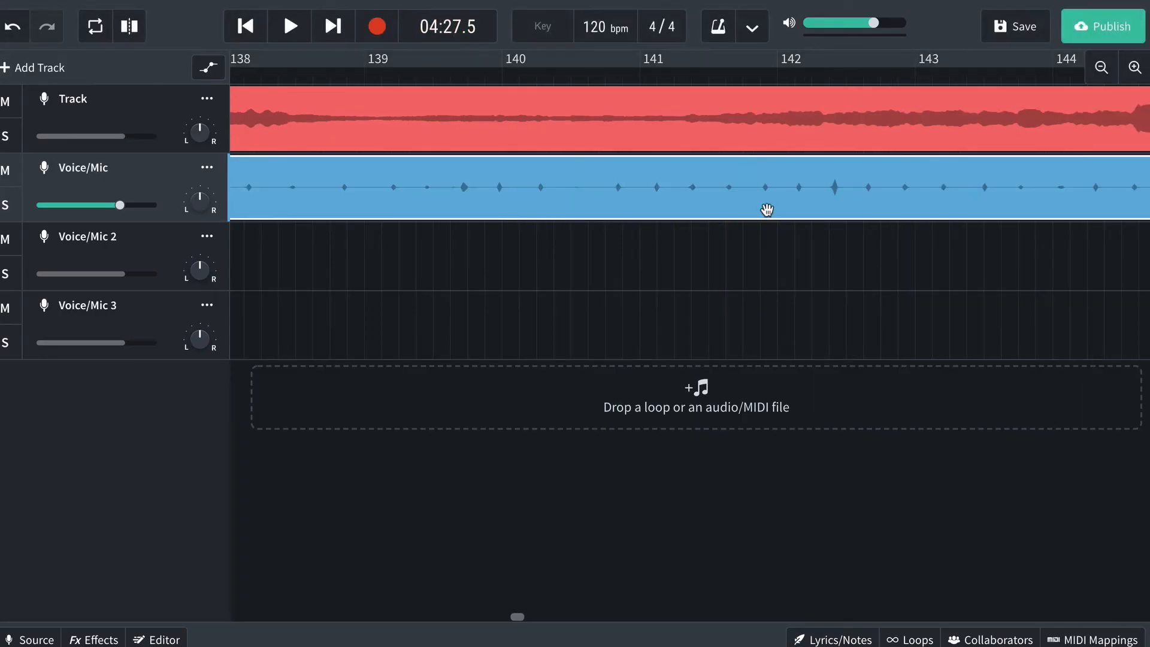
- Play back the start of the new Voice/Mic take and trim its beginning to about bar 135.3
{"action": "key", "text": "space"}
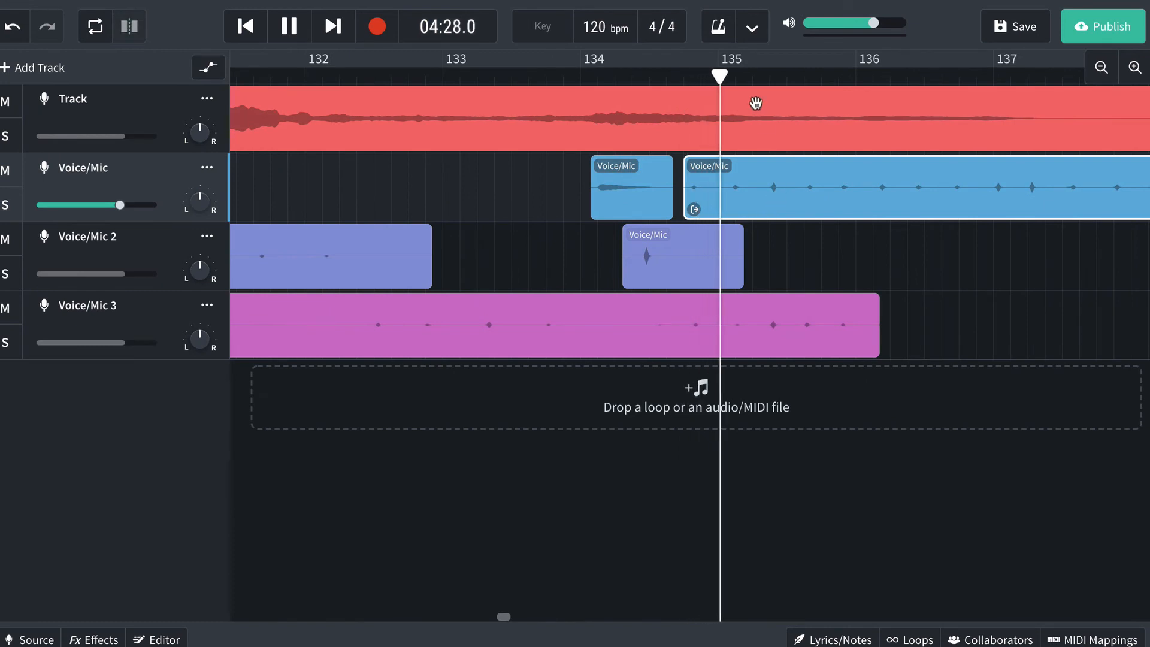
{"action": "key", "text": "space"}
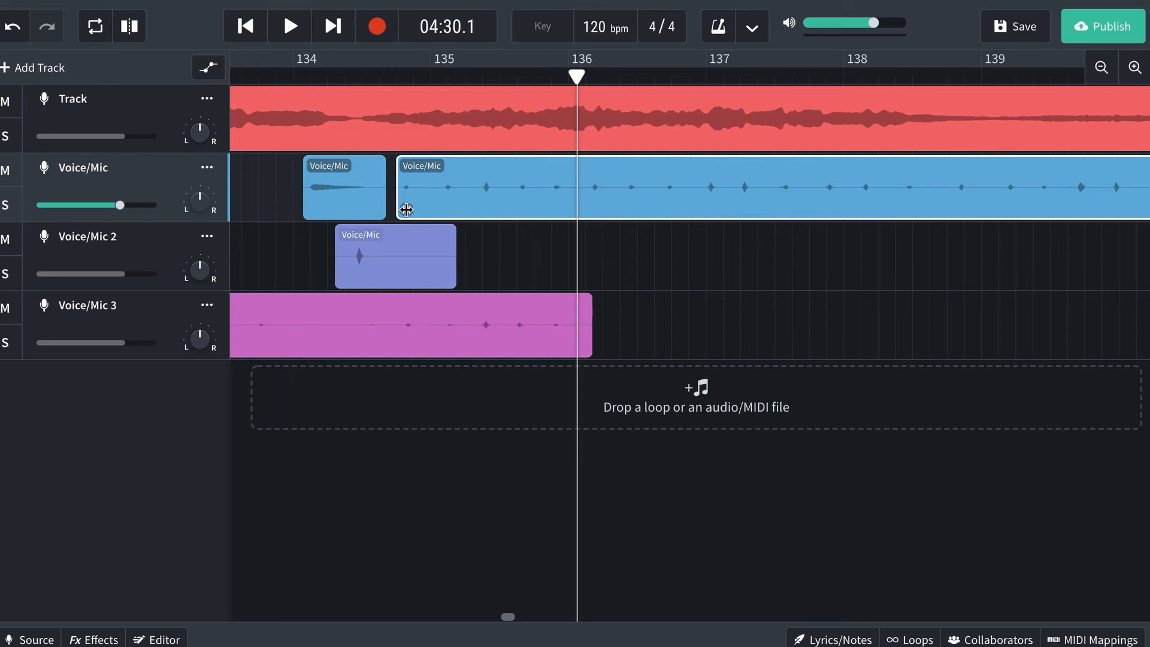
{"action": "left_click_drag", "start_coordinate": [404, 210], "coordinate": [479, 210]}
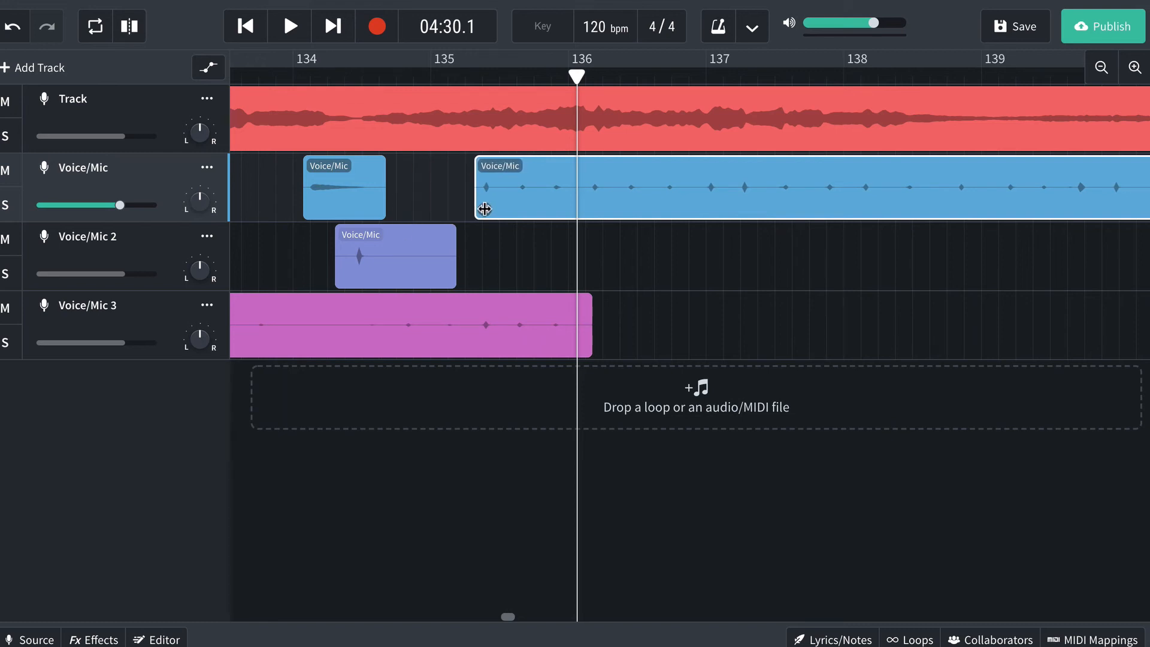
- Trim the Voice/Mic 3 clip's end to about bar 135.3, where the new Voice/Mic take starts
{"action": "left_click", "coordinate": [583, 331]}
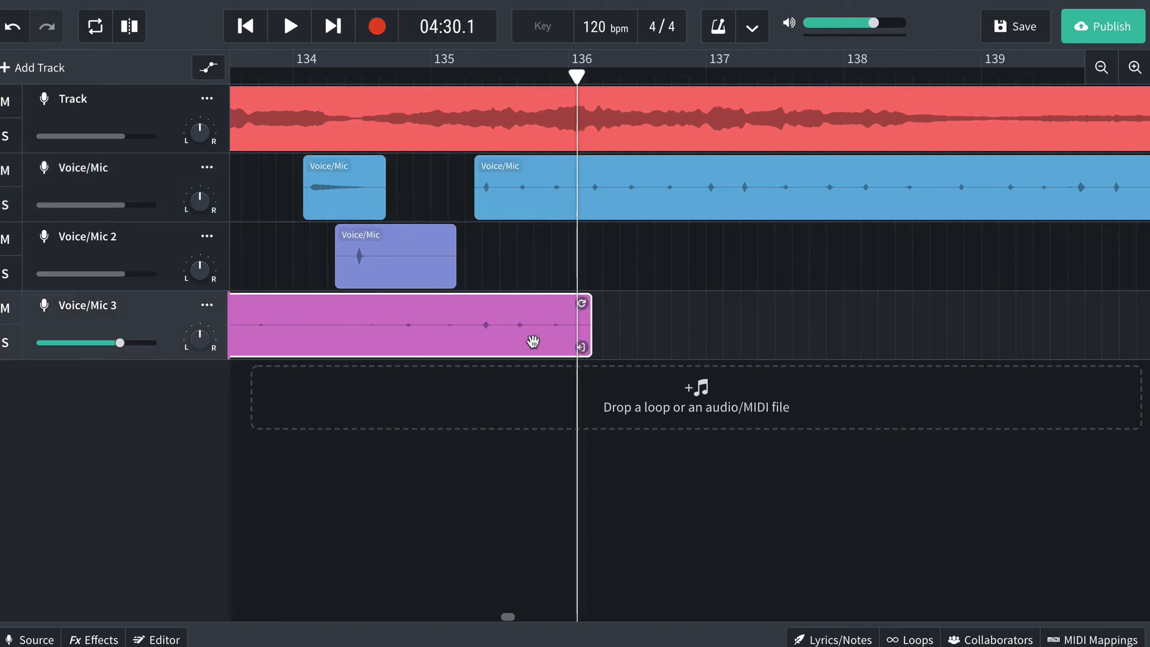
{"action": "left_click", "coordinate": [490, 340]}
{"action": "left_click", "coordinate": [476, 339]}
{"action": "left_click", "coordinate": [459, 341]}
{"action": "left_click_drag", "start_coordinate": [581, 347], "coordinate": [473, 342]}
- Play back the join from 04:27.1, and the Voice/Mic take from about bar 144.7 to 04:57.6
{"action": "left_click", "coordinate": [368, 77]}
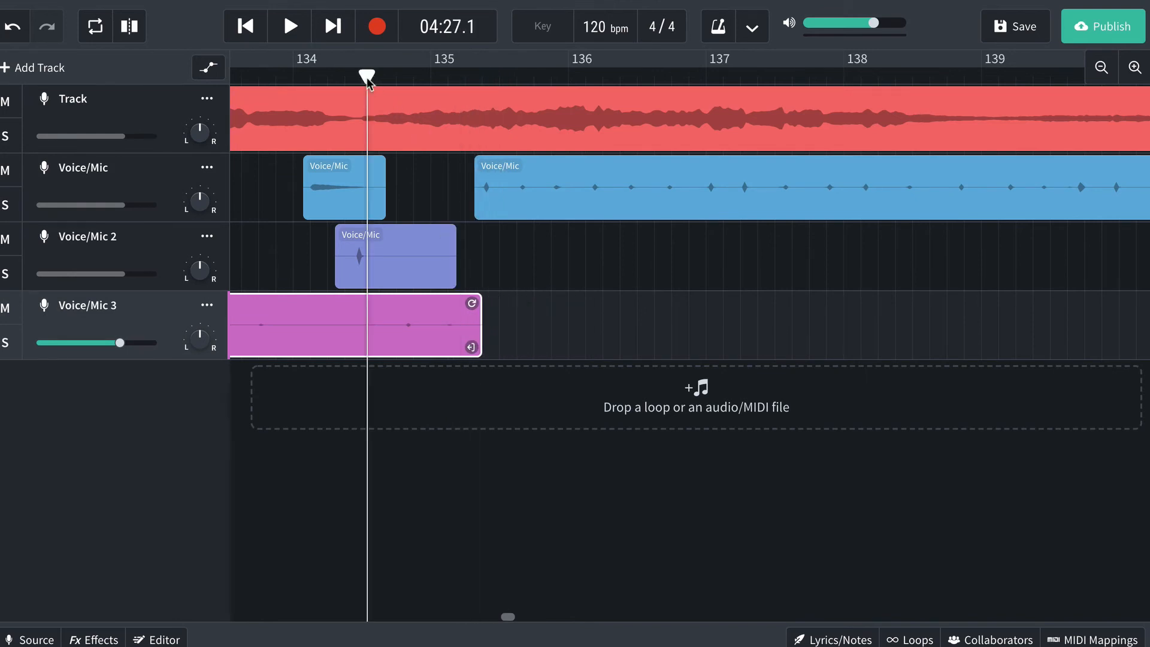
{"action": "key", "text": "space"}
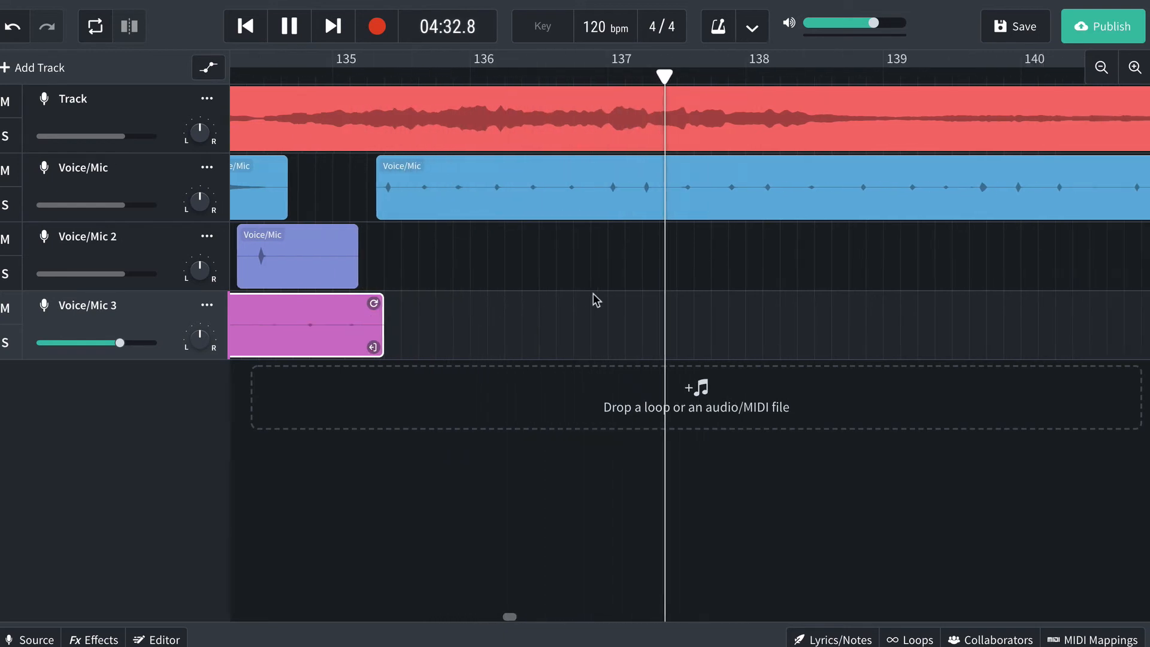
{"action": "scroll", "coordinate": [593, 300], "scroll_direction": "right", "scroll_amount": 5}
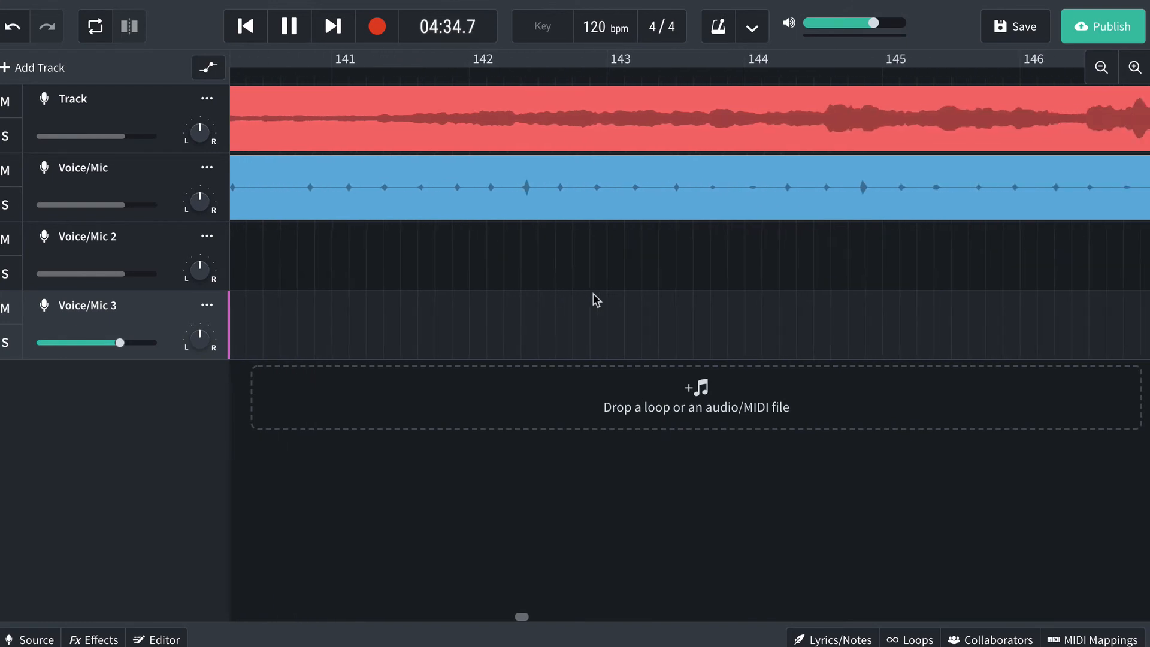
{"action": "left_click", "coordinate": [853, 77]}
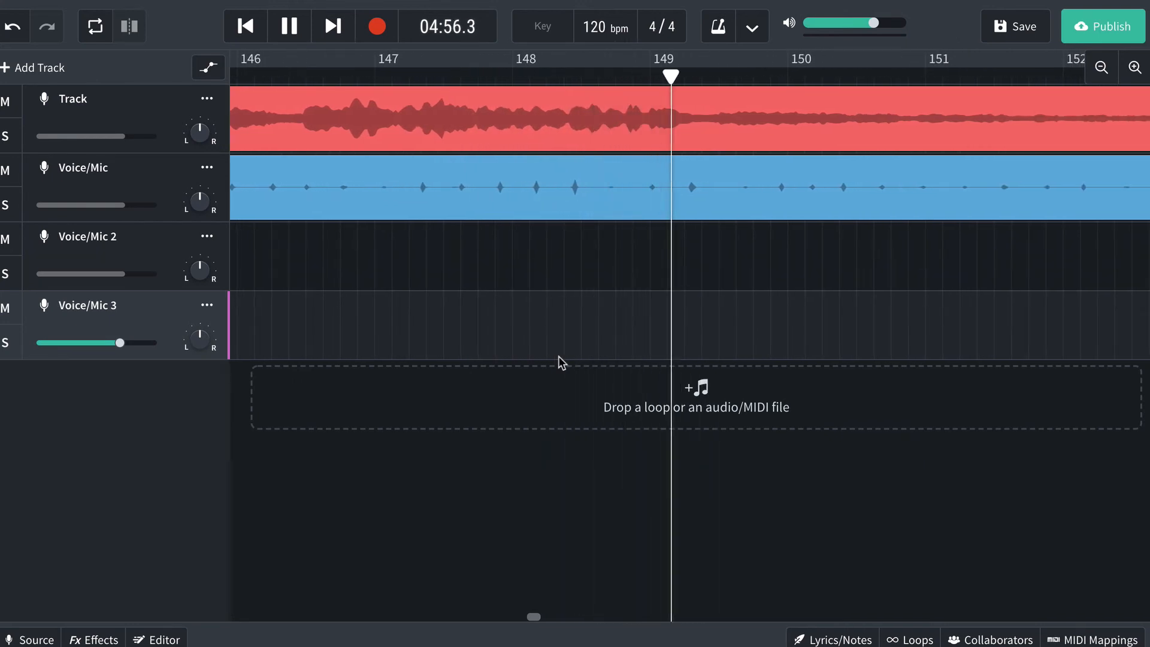
{"action": "key", "text": "space"}
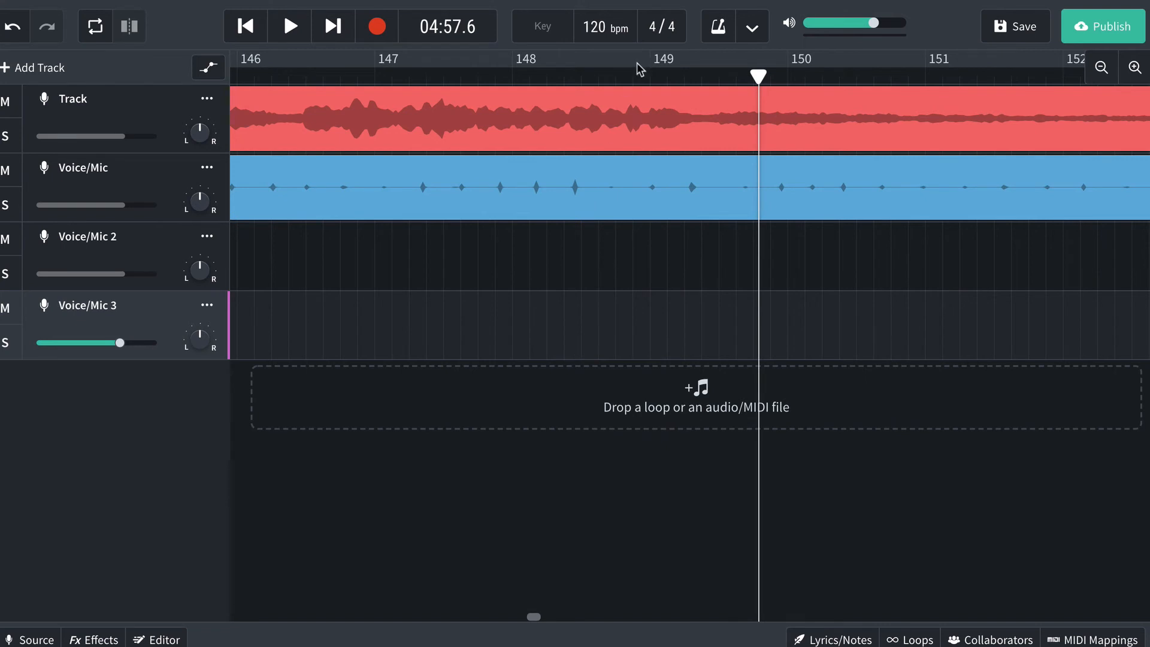
- Split the long Voice/Mic clip at 04:56.0 and delete the part after the split
{"action": "left_click", "coordinate": [648, 77]}
{"action": "scroll", "coordinate": [613, 244], "scroll_direction": "right", "scroll_amount": 5}
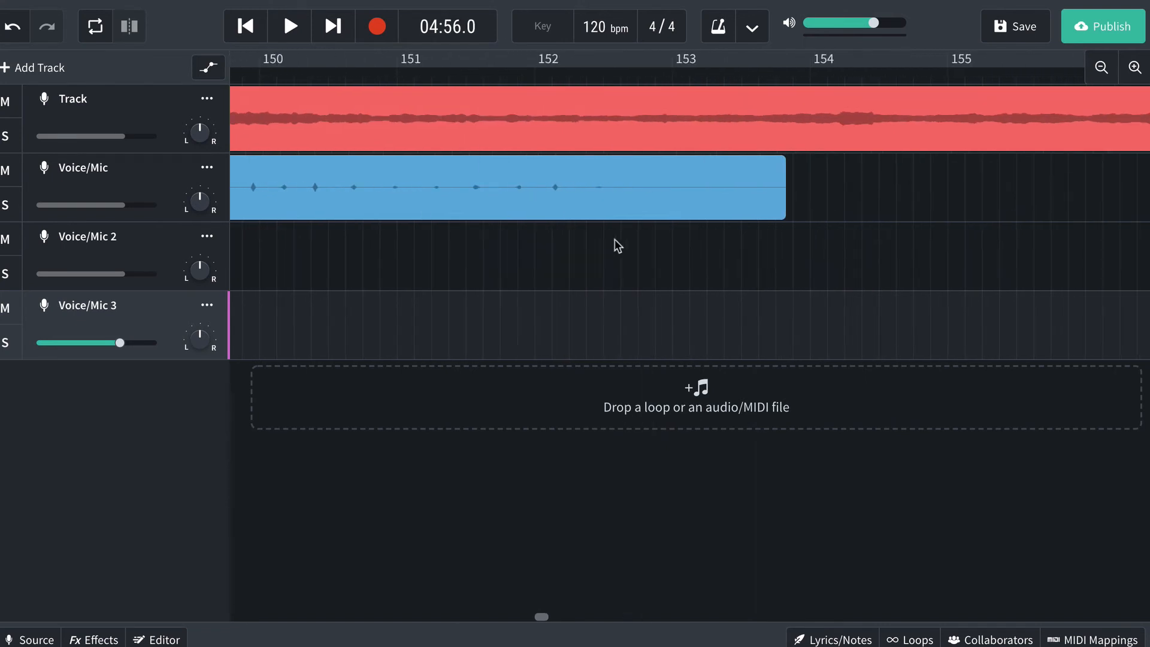
{"action": "scroll", "coordinate": [527, 249], "scroll_direction": "left", "scroll_amount": 3}
{"action": "scroll", "coordinate": [527, 245], "scroll_direction": "left", "scroll_amount": 1}
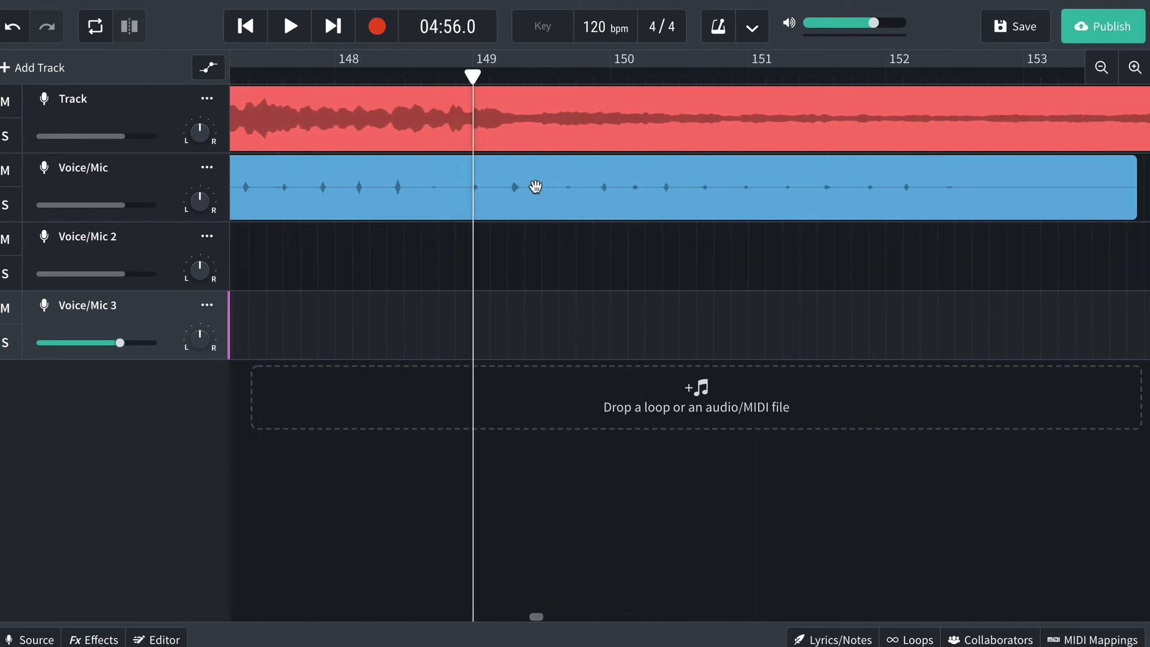
{"action": "left_click", "coordinate": [535, 186]}
{"action": "left_click", "coordinate": [129, 26]}
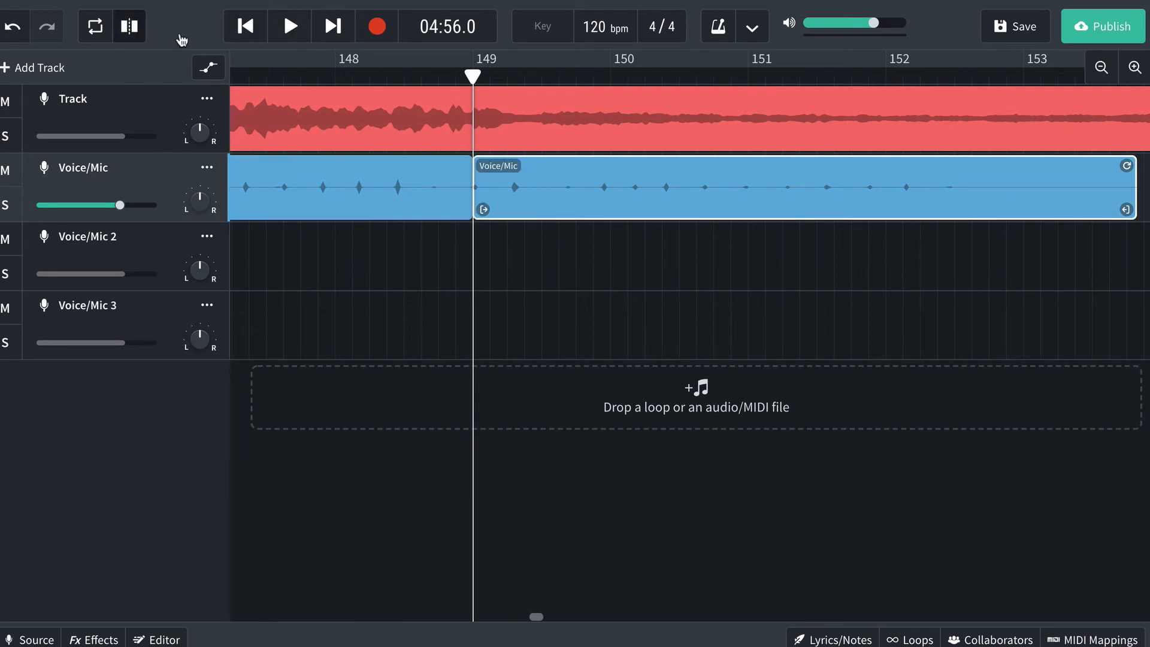
{"action": "key", "text": "Delete"}
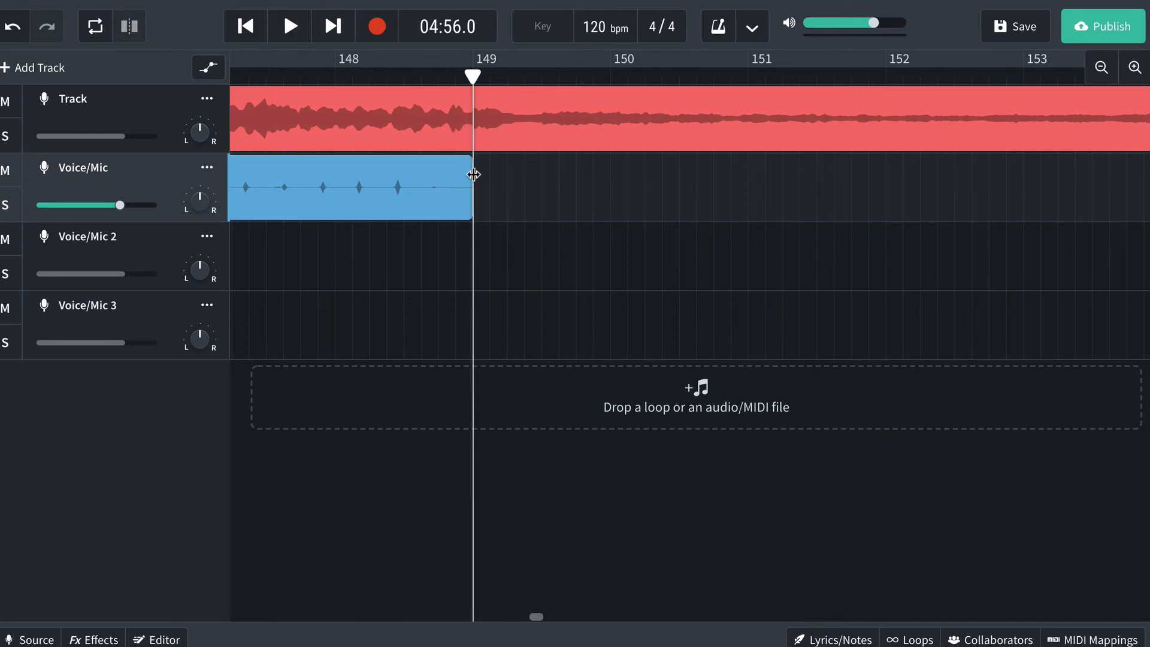
- Extend the remaining Voice/Mic clip's end to about bar 149.2 and play back its ending from about bar 148.4
{"action": "left_click_drag", "start_coordinate": [470, 183], "coordinate": [494, 206]}
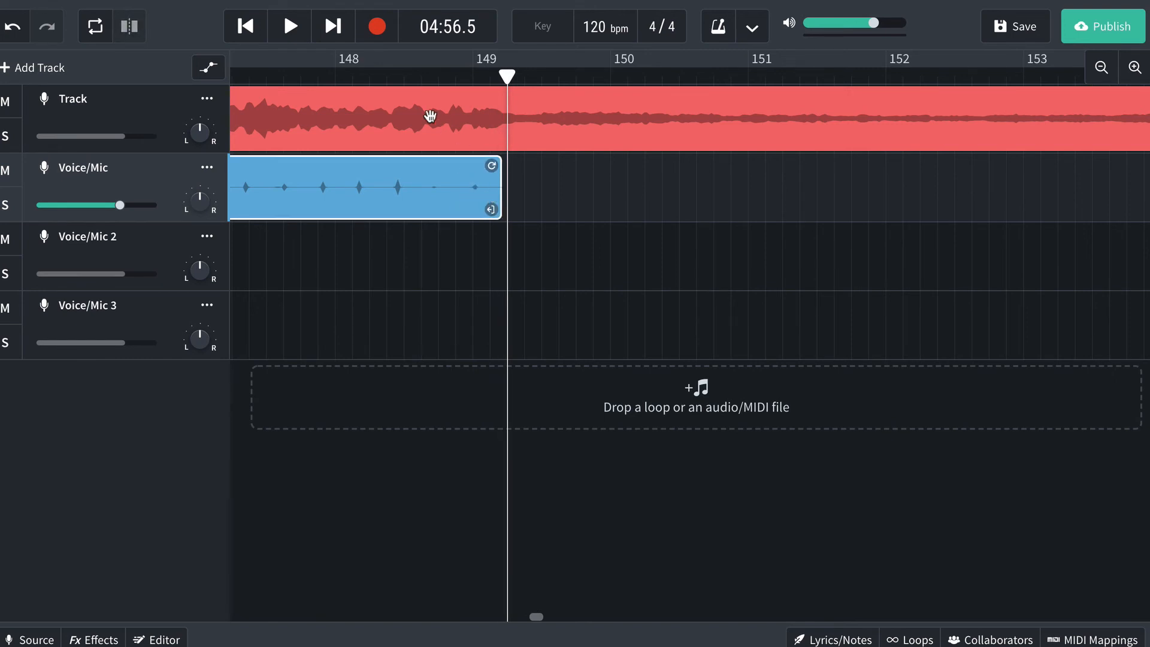
{"action": "left_click", "coordinate": [392, 69]}
{"action": "key", "text": "space"}
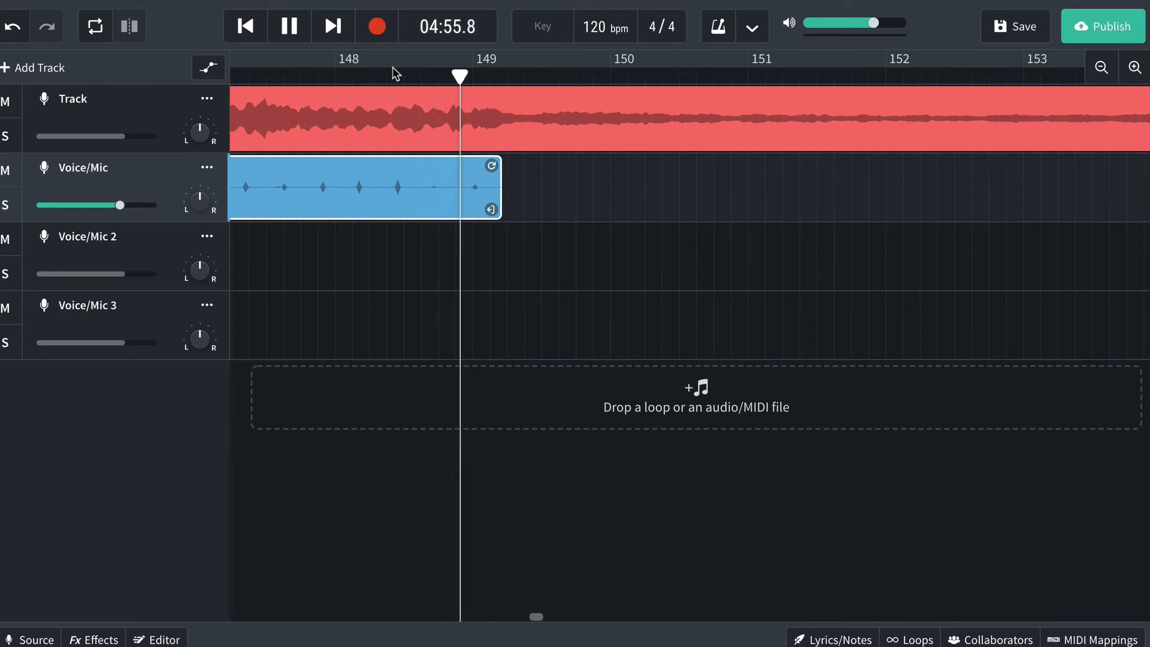
{"action": "key", "text": "space"}
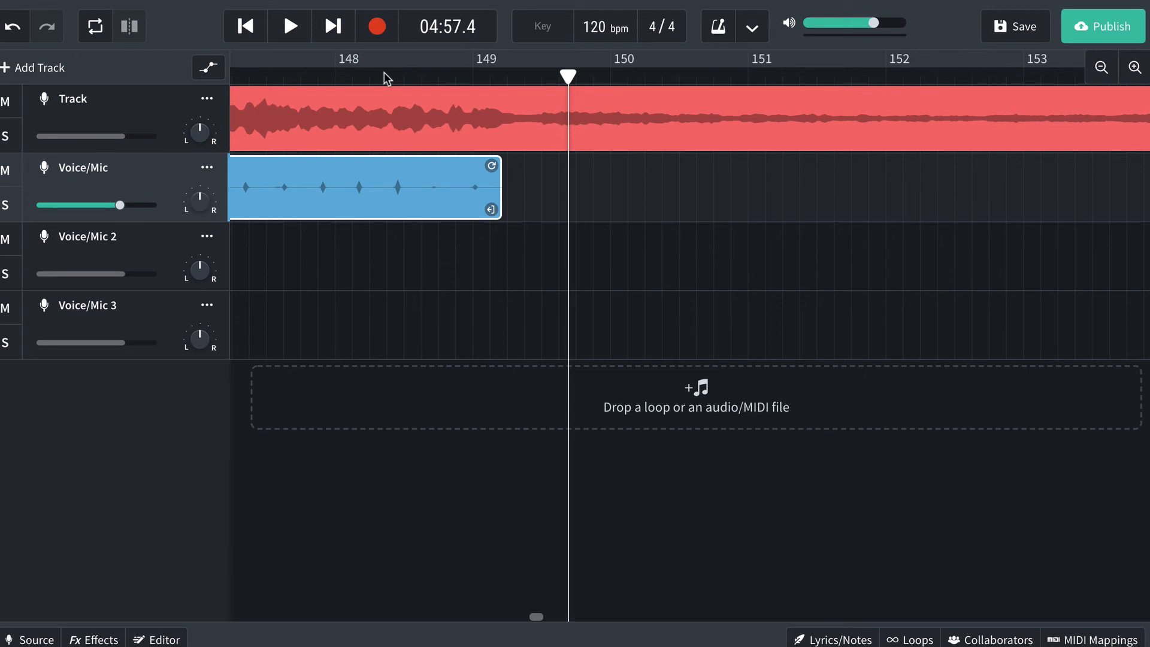
- Start recording a new take on the Voice/Mic 2 track from 04:53.9
{"action": "left_click", "coordinate": [151, 239]}
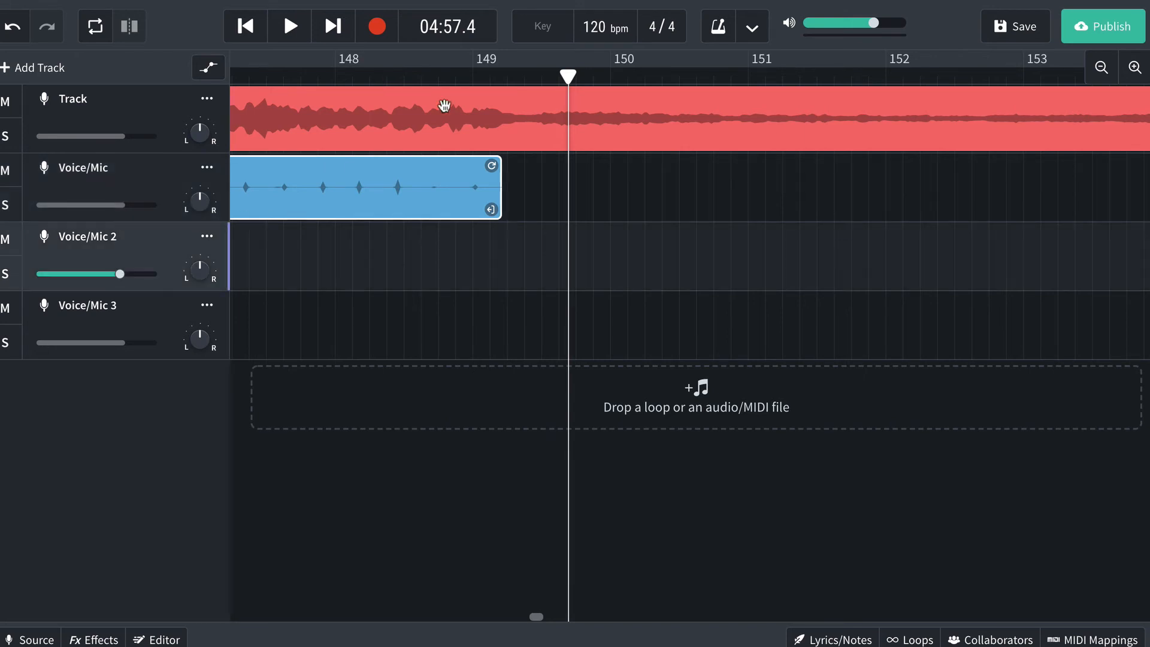
{"action": "left_click", "coordinate": [446, 83]}
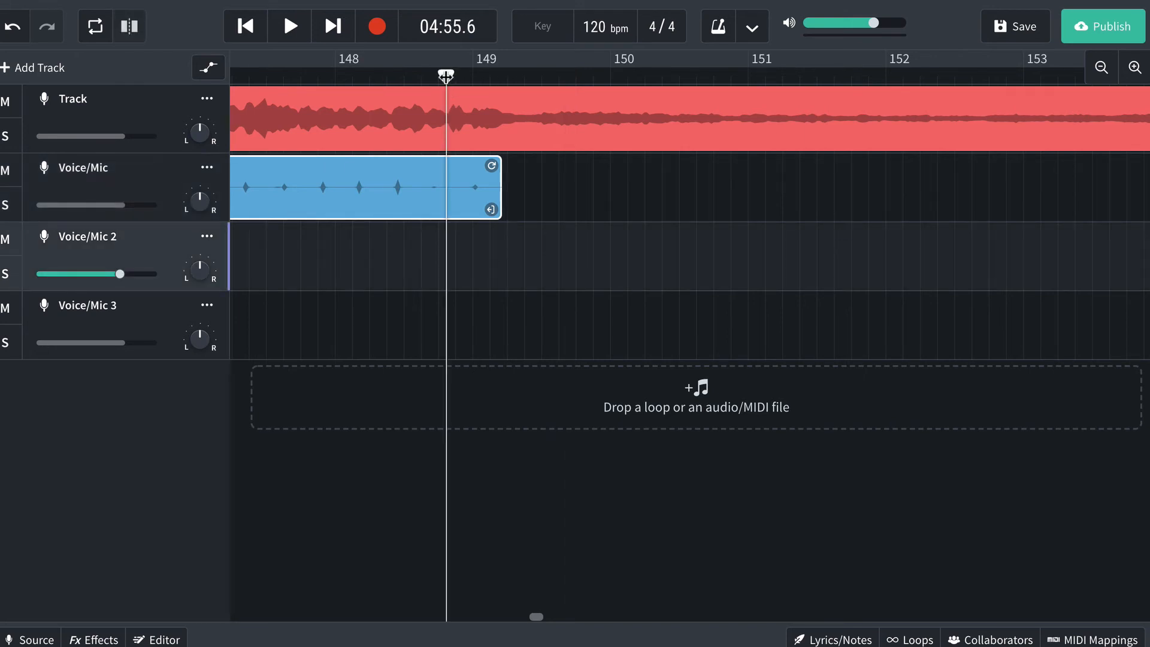
{"action": "left_click", "coordinate": [328, 80]}
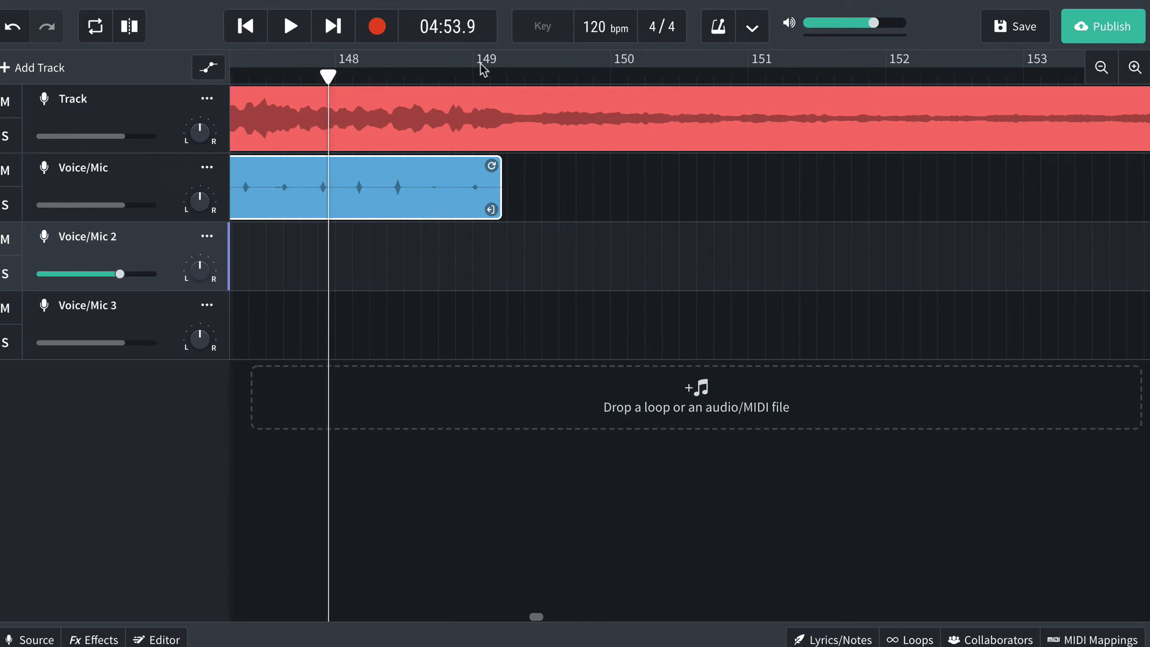
{"action": "left_click", "coordinate": [384, 41]}
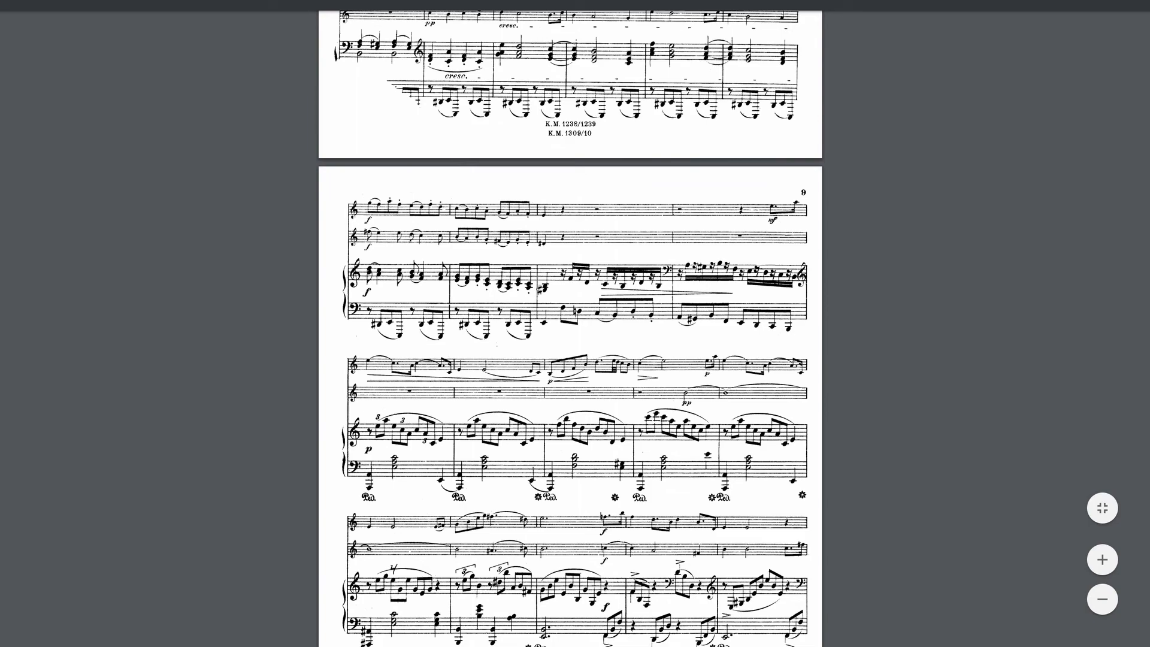
- Follow the score through pages 9 and 10 during the take, stop recording at about 06:01.9 and save the project
{"action": "scroll", "coordinate": [282, 217], "scroll_direction": "down", "scroll_amount": 2}
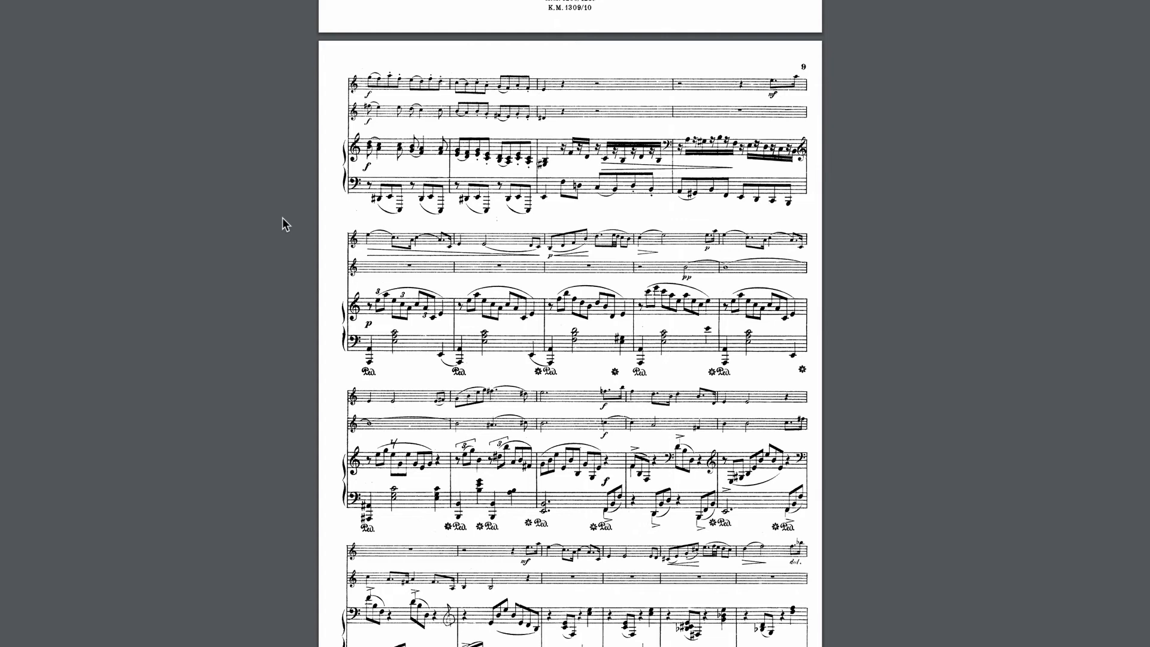
{"action": "scroll", "coordinate": [282, 218], "scroll_direction": "down", "scroll_amount": 3}
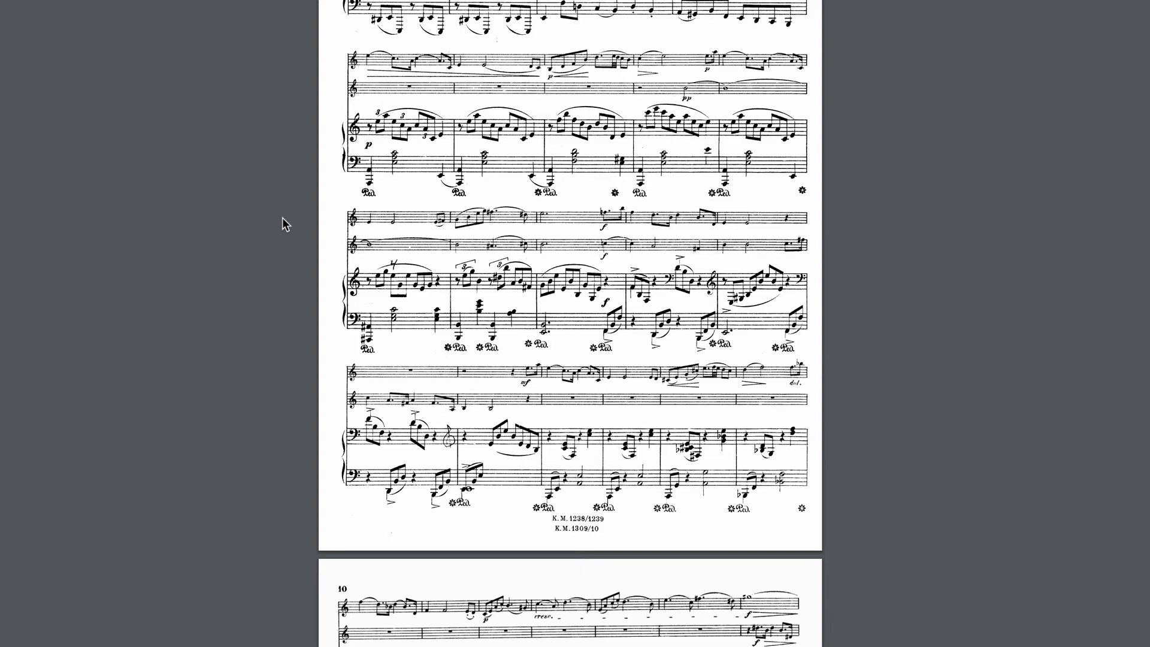
{"action": "scroll", "coordinate": [282, 217], "scroll_direction": "down", "scroll_amount": 3}
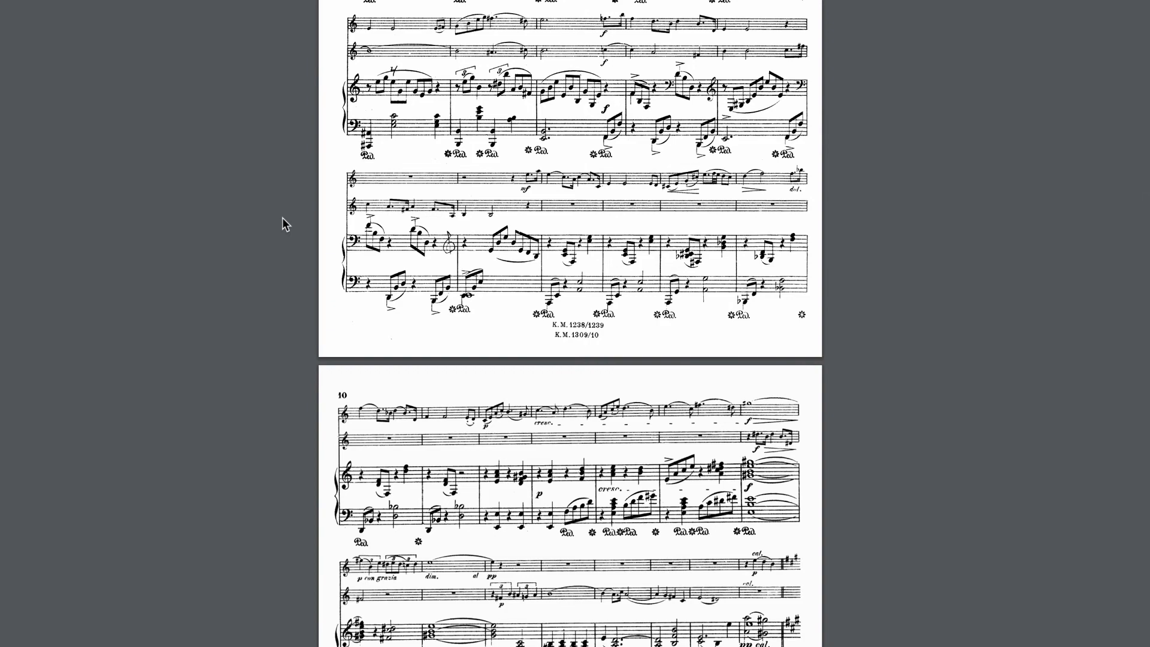
{"action": "scroll", "coordinate": [282, 217], "scroll_direction": "down", "scroll_amount": 3}
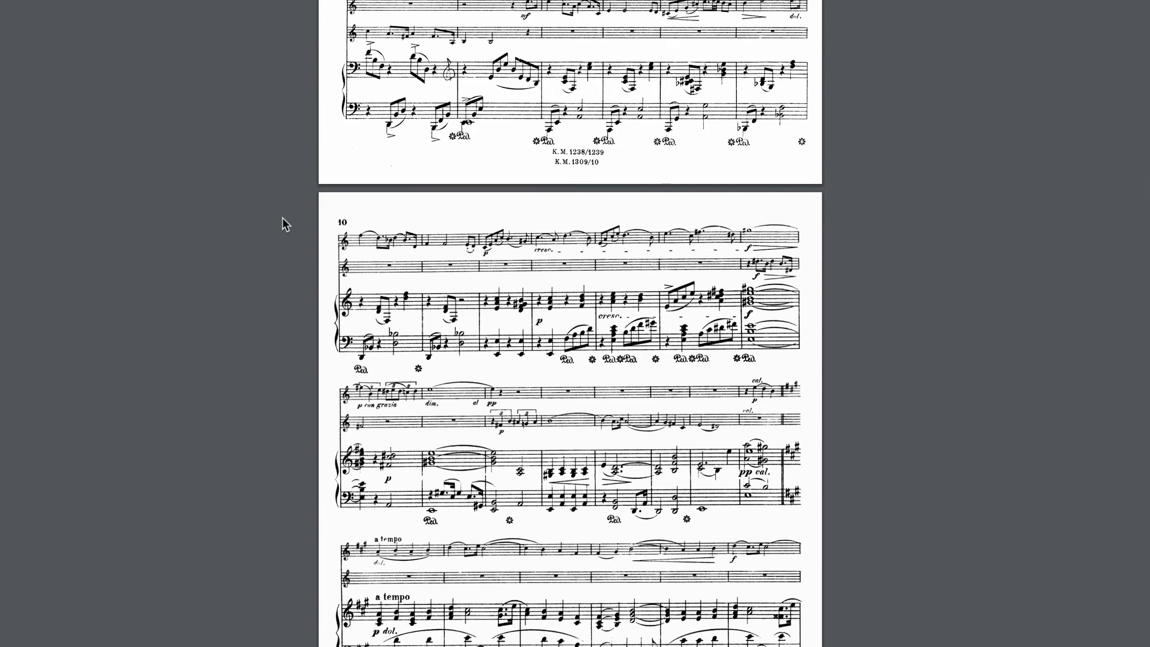
{"action": "right_click", "coordinate": [282, 224]}
{"action": "left_click", "coordinate": [258, 149]}
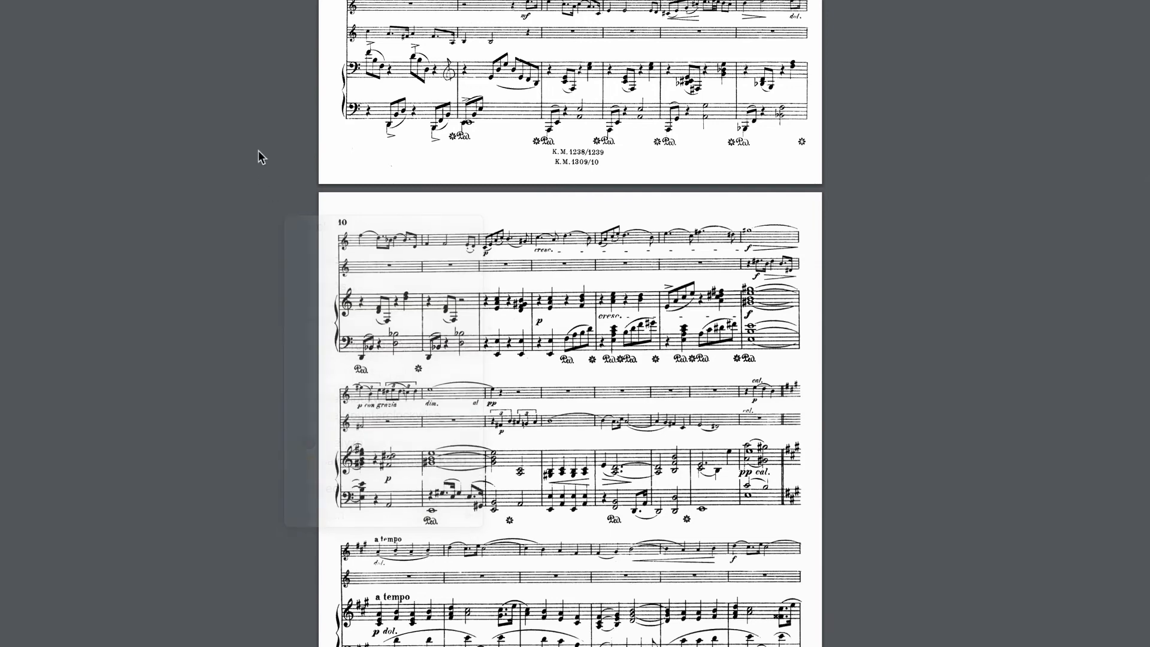
{"action": "scroll", "coordinate": [258, 149], "scroll_direction": "down", "scroll_amount": 5}
{"action": "scroll", "coordinate": [258, 150], "scroll_direction": "down", "scroll_amount": 3}
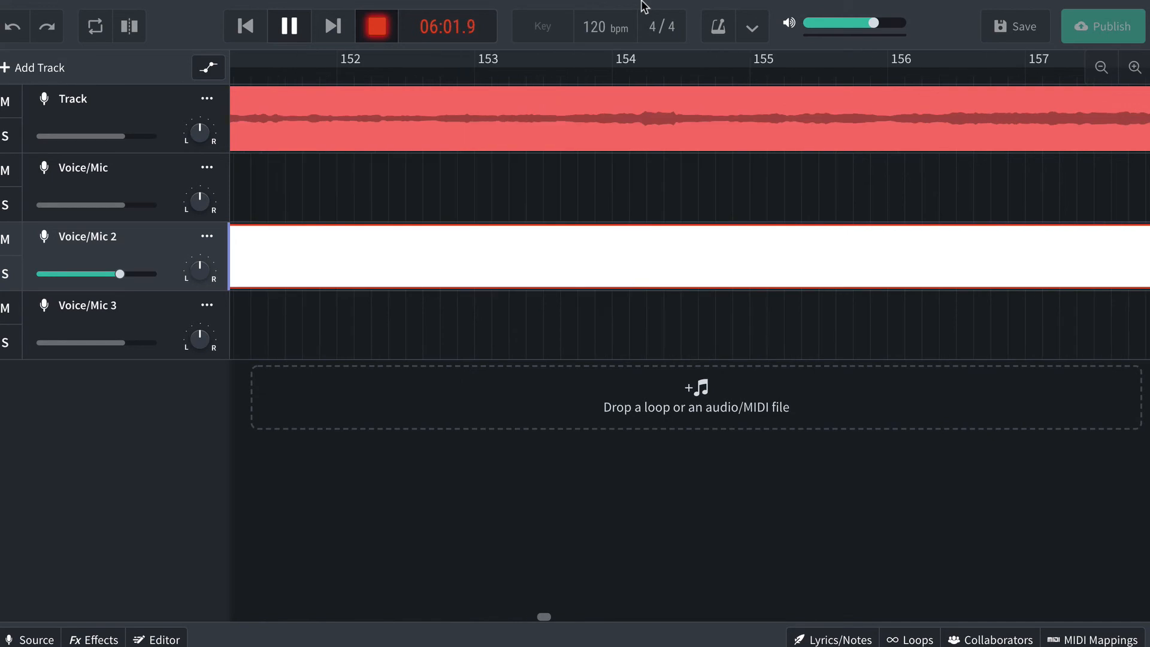
{"action": "key", "text": "space"}
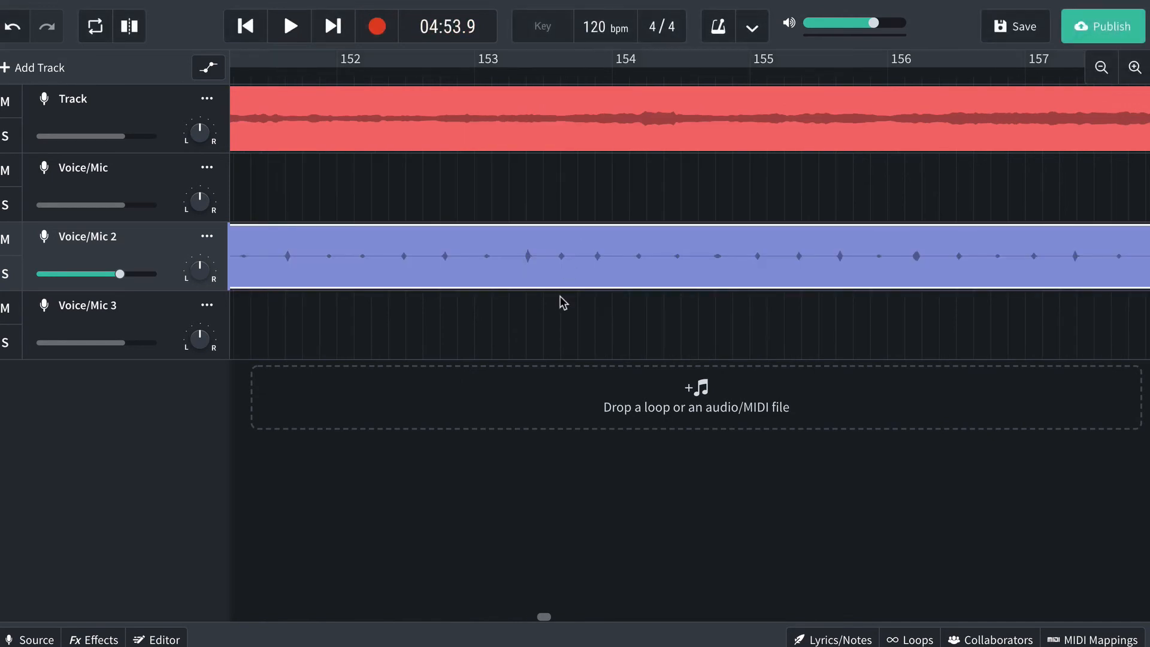
{"action": "left_click", "coordinate": [1011, 30]}
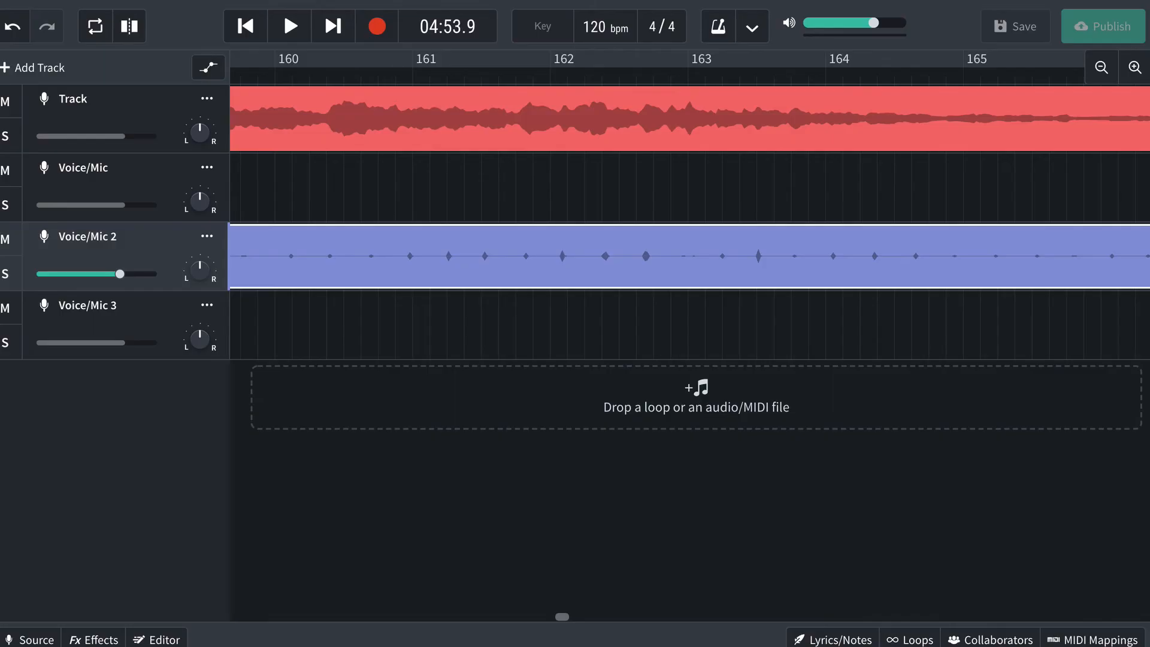
- Play back the Voice/Mic 2 take from 05:48.0 to 05:57.9 and trim its end to about bar 178.9
{"action": "scroll", "coordinate": [659, 176], "scroll_direction": "right", "scroll_amount": 15}
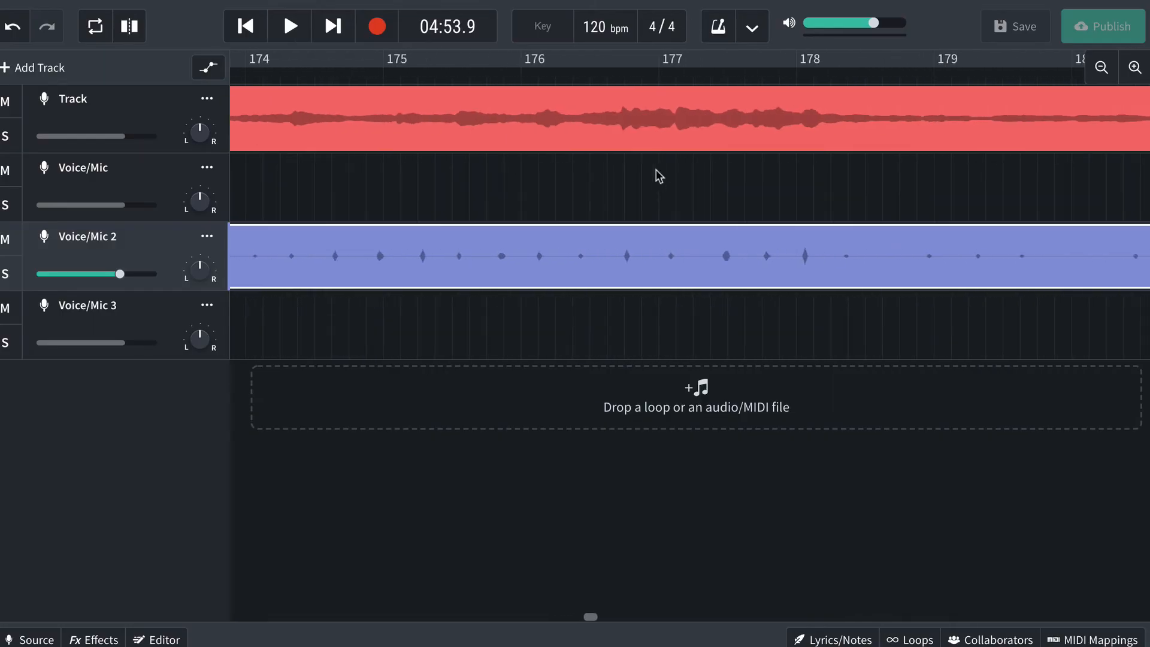
{"action": "scroll", "coordinate": [657, 174], "scroll_direction": "left", "scroll_amount": 5}
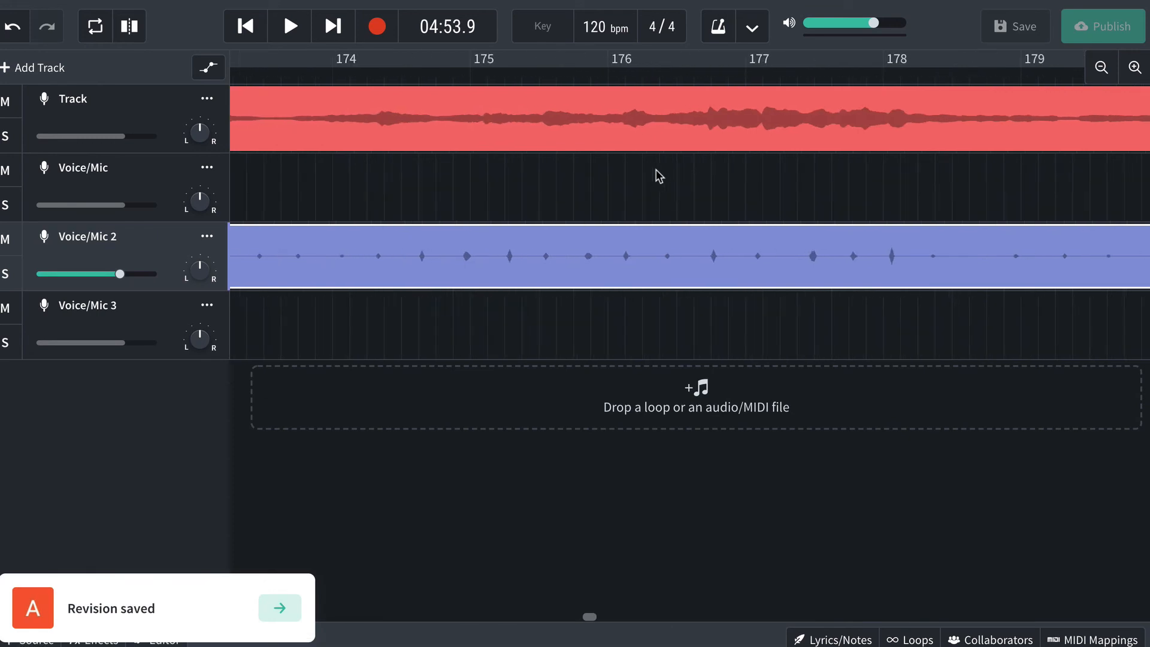
{"action": "left_click", "coordinate": [470, 75]}
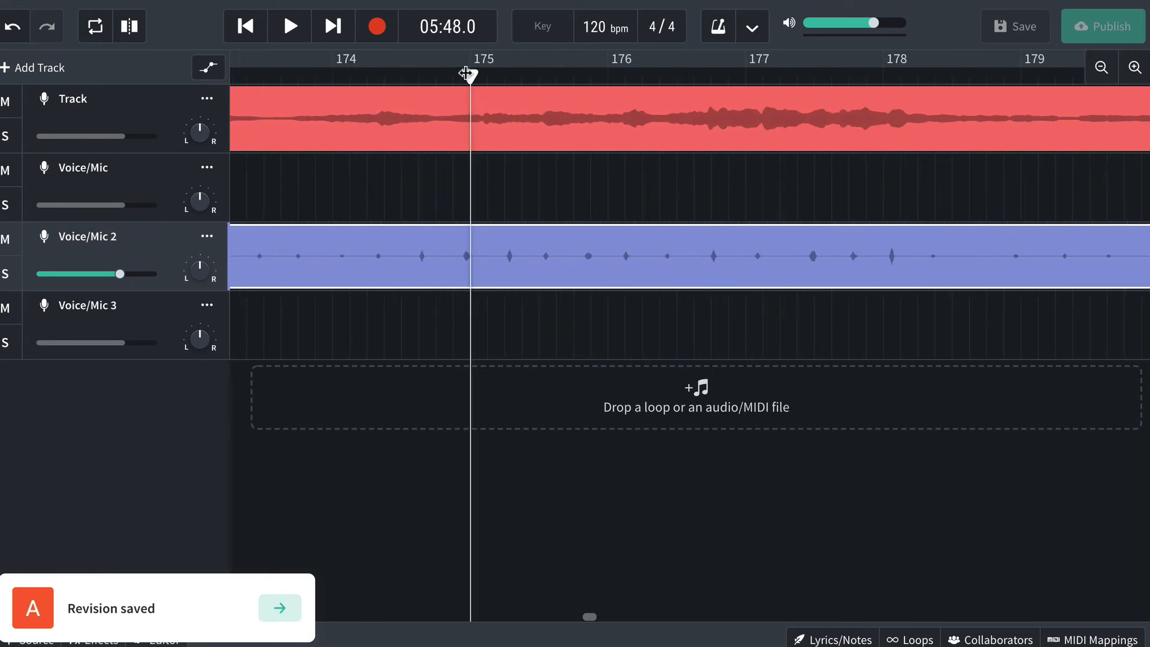
{"action": "key", "text": "space"}
{"action": "scroll", "coordinate": [500, 191], "scroll_direction": "right", "scroll_amount": 2}
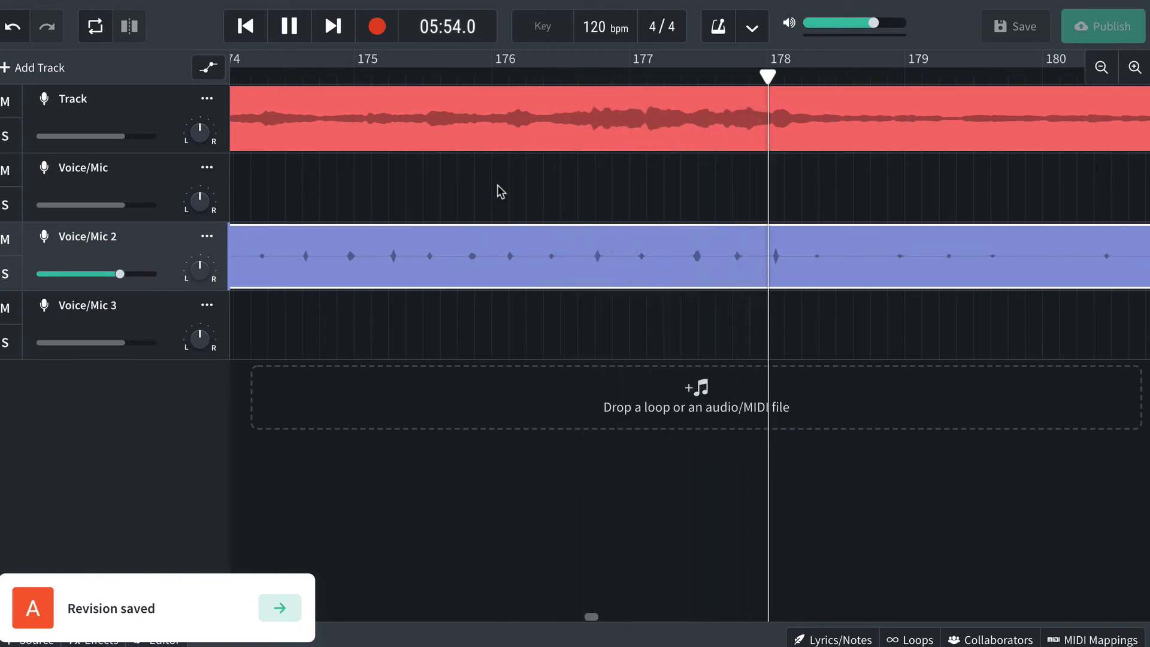
{"action": "scroll", "coordinate": [498, 186], "scroll_direction": "right", "scroll_amount": 3}
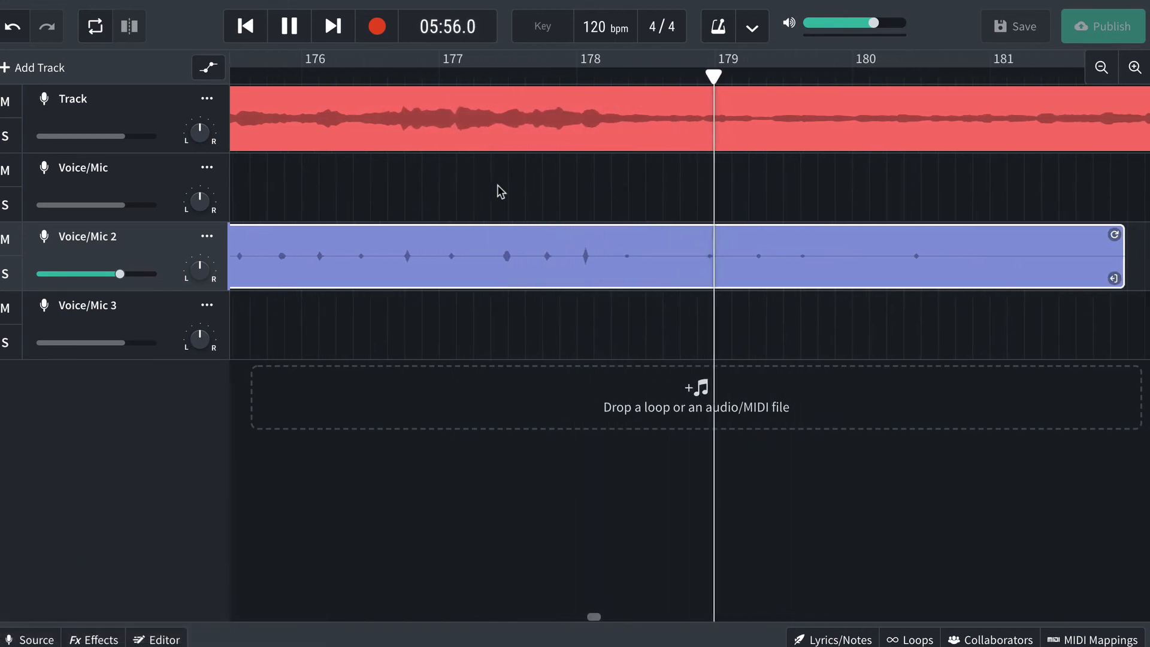
{"action": "key", "text": "space"}
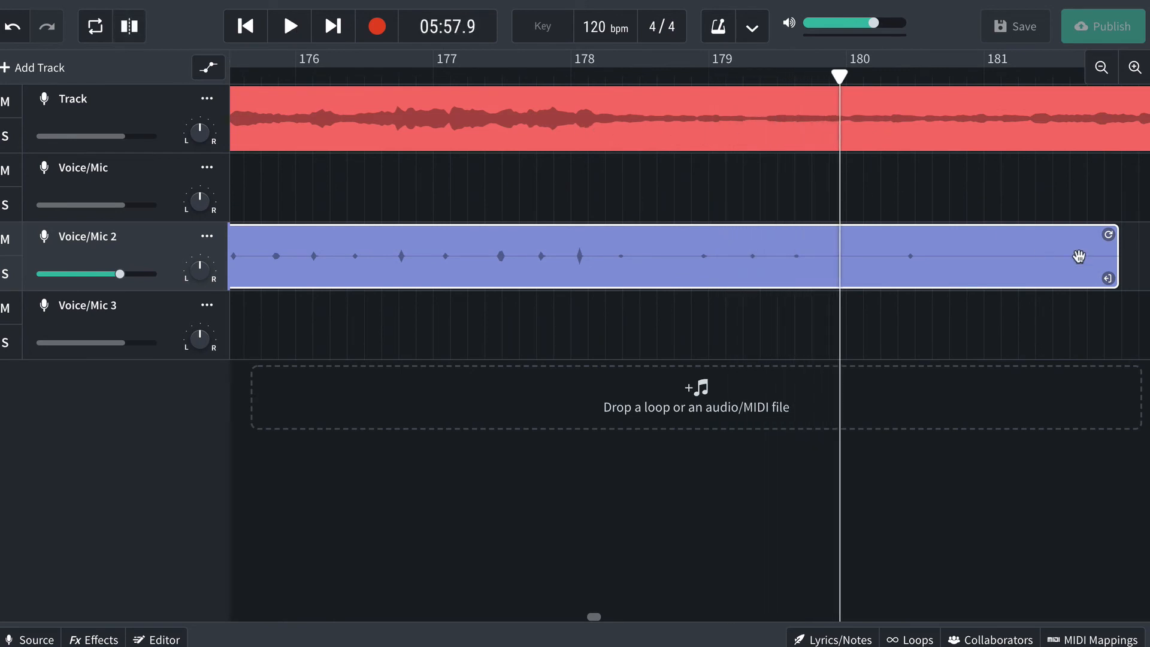
{"action": "left_click_drag", "start_coordinate": [1106, 284], "coordinate": [685, 317]}
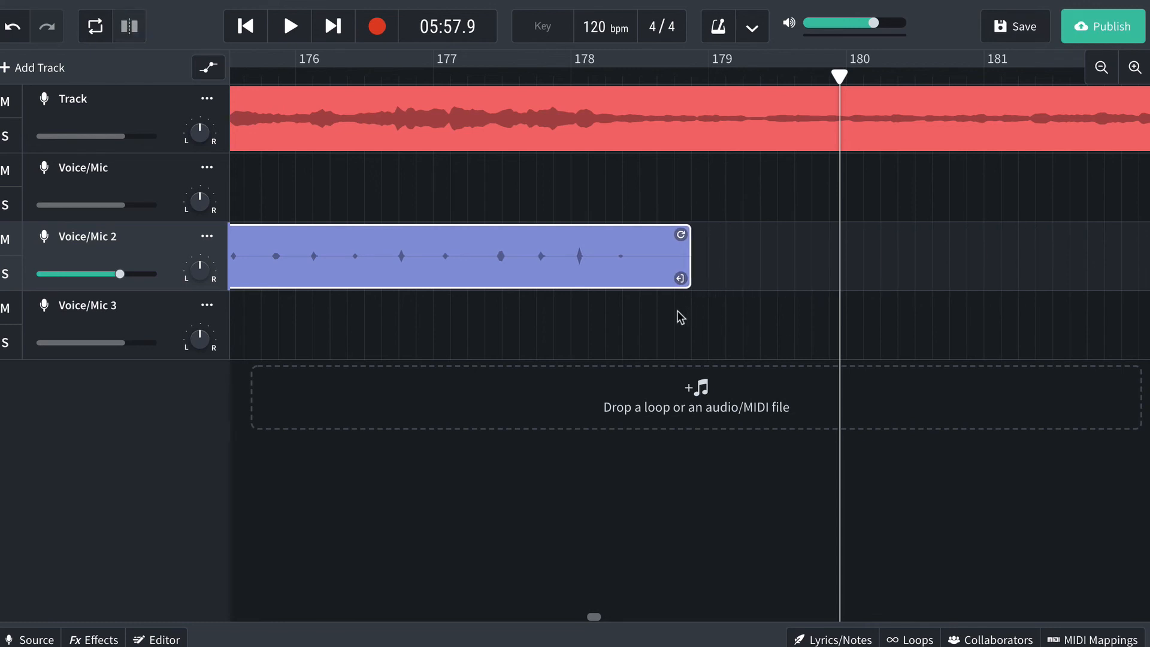
- Record a Voice/Mic take from 05:52.8 to about 07:55.2 while following the score onto page 11, and save the project
{"action": "left_click", "coordinate": [510, 79]}
{"action": "left_click", "coordinate": [363, 177]}
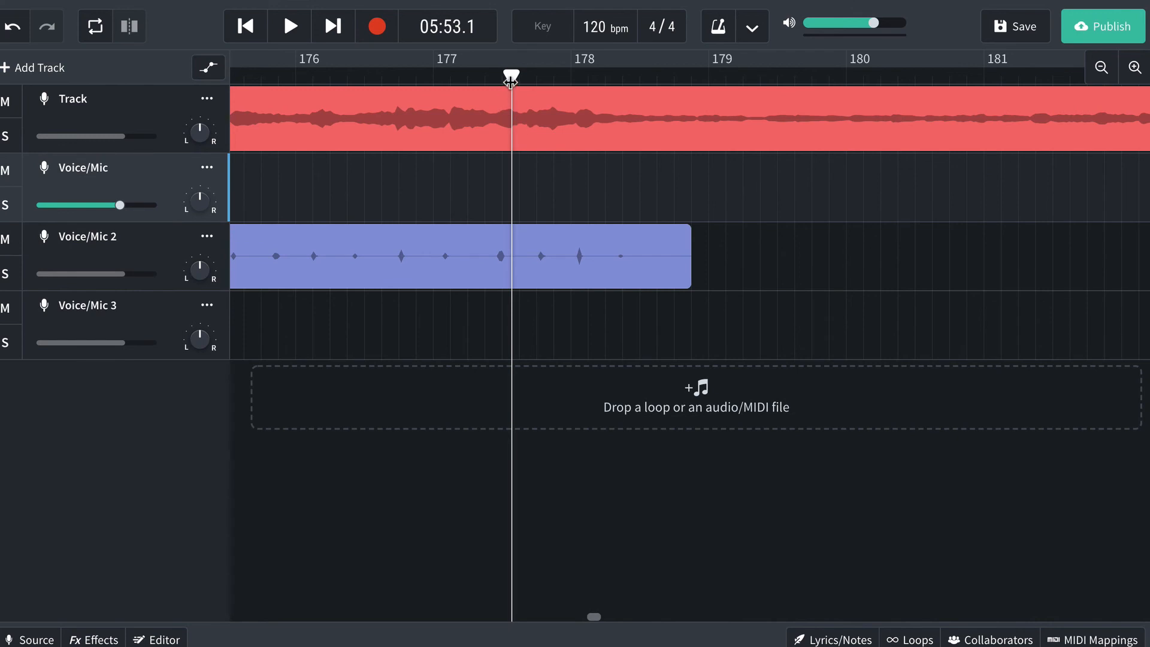
{"action": "left_click_drag", "start_coordinate": [510, 79], "coordinate": [485, 79]}
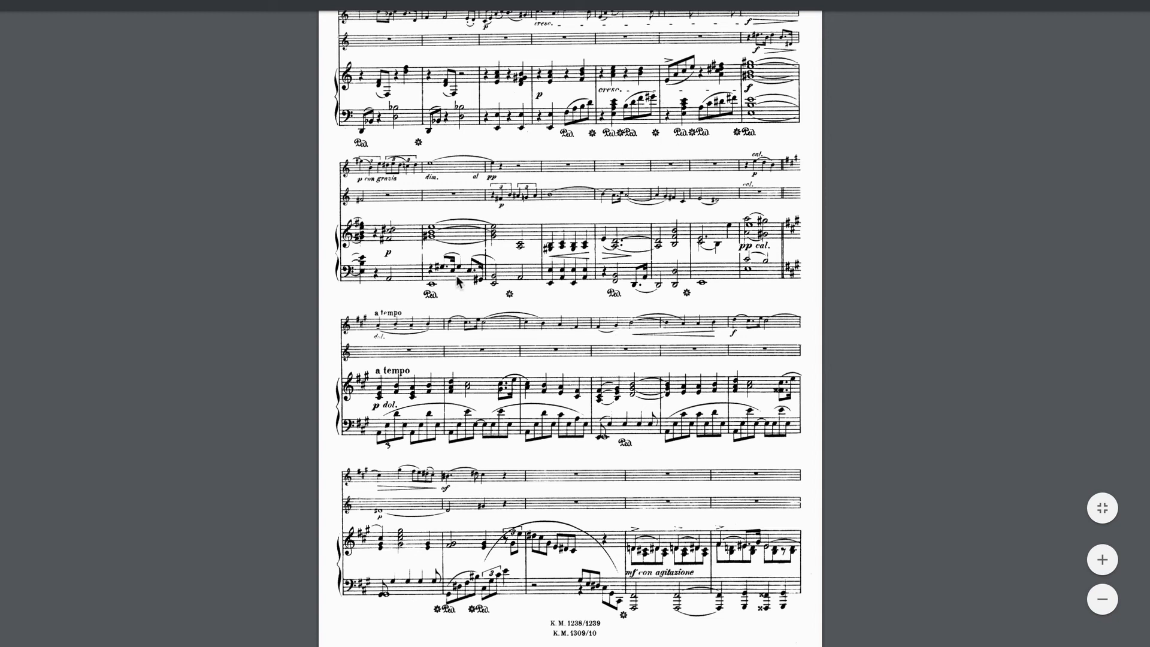
{"action": "scroll", "coordinate": [196, 324], "scroll_direction": "down", "scroll_amount": 5}
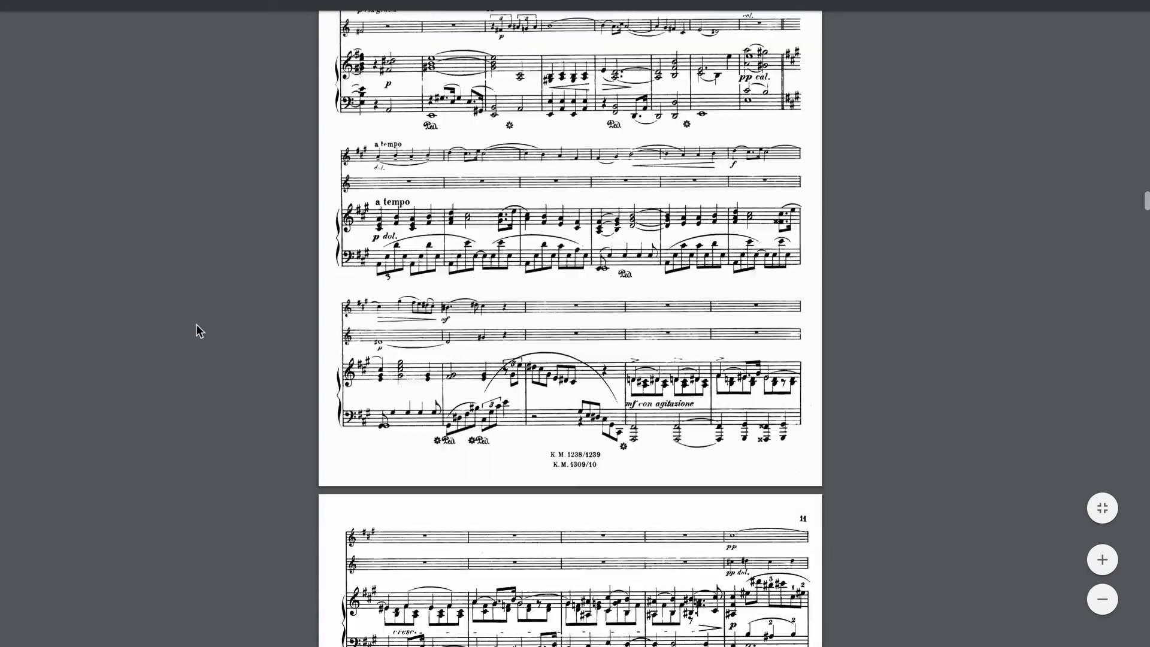
{"action": "scroll", "coordinate": [196, 325], "scroll_direction": "down", "scroll_amount": 2}
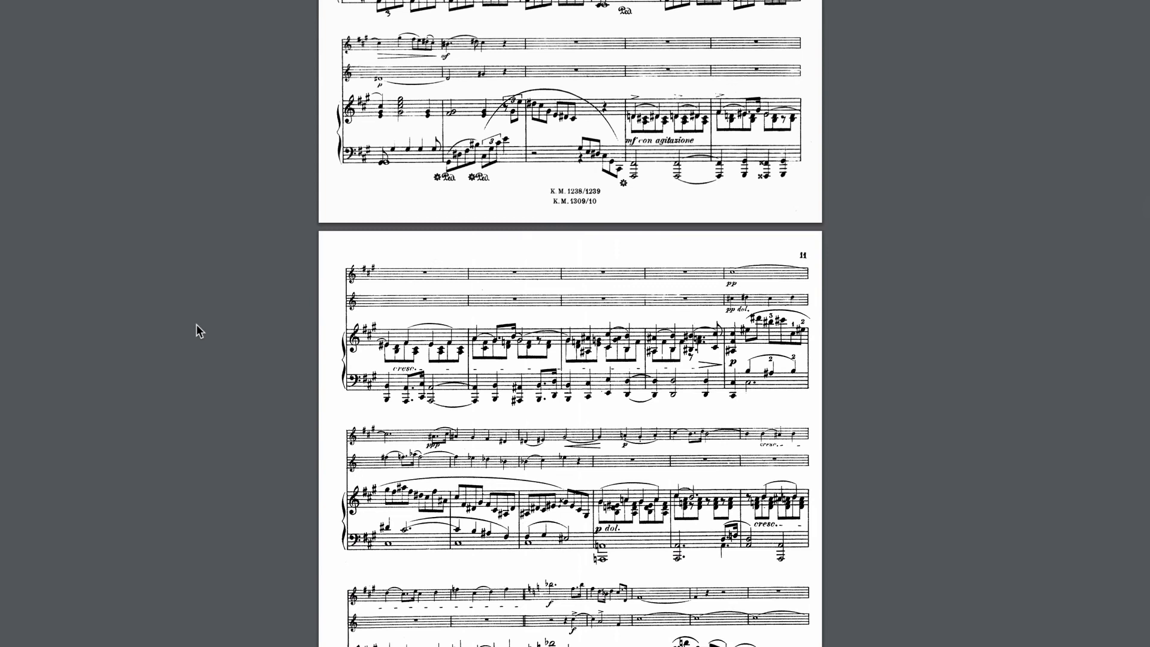
{"action": "scroll", "coordinate": [196, 325], "scroll_direction": "down", "scroll_amount": 3}
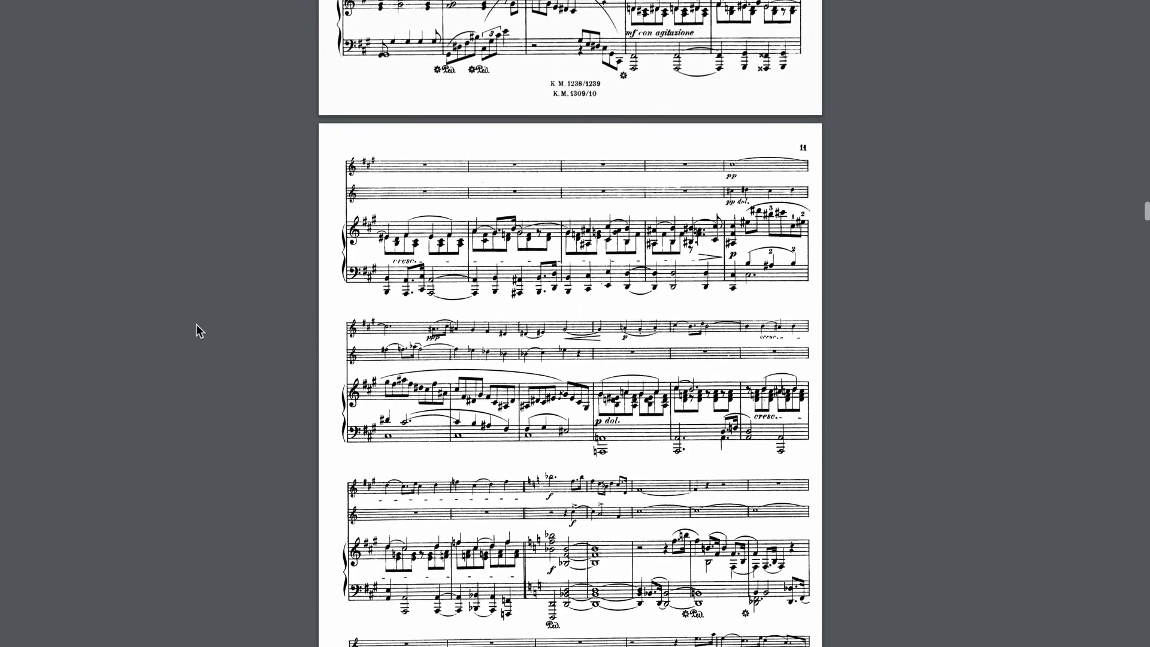
{"action": "scroll", "coordinate": [196, 325], "scroll_direction": "down", "scroll_amount": 1}
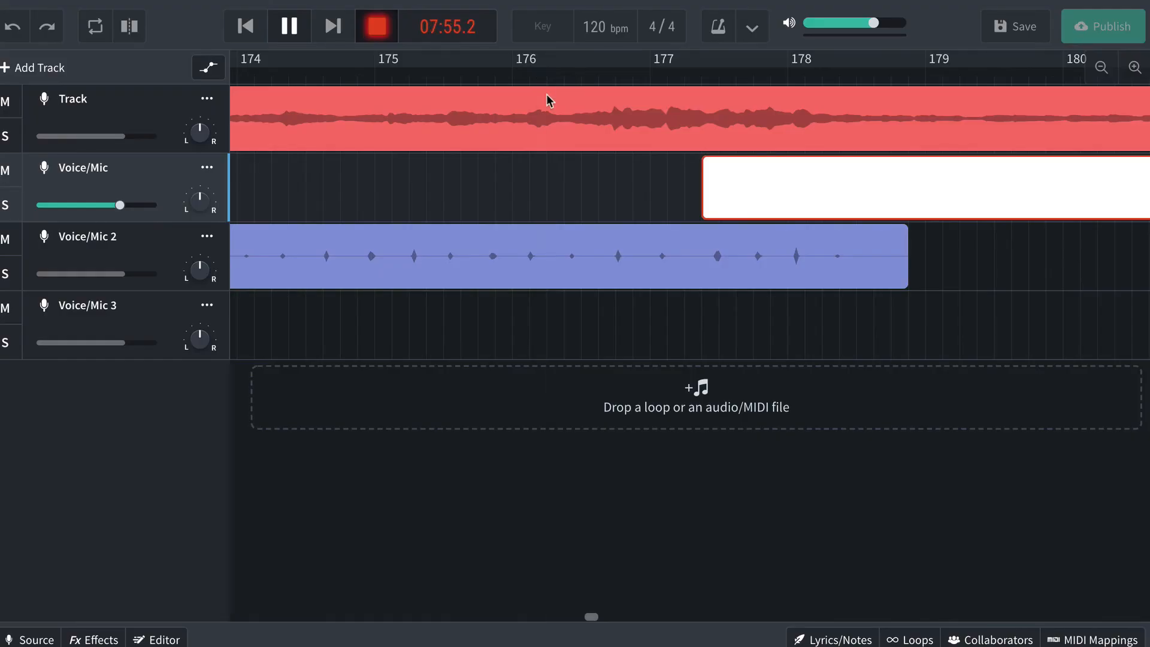
{"action": "left_click", "coordinate": [376, 28]}
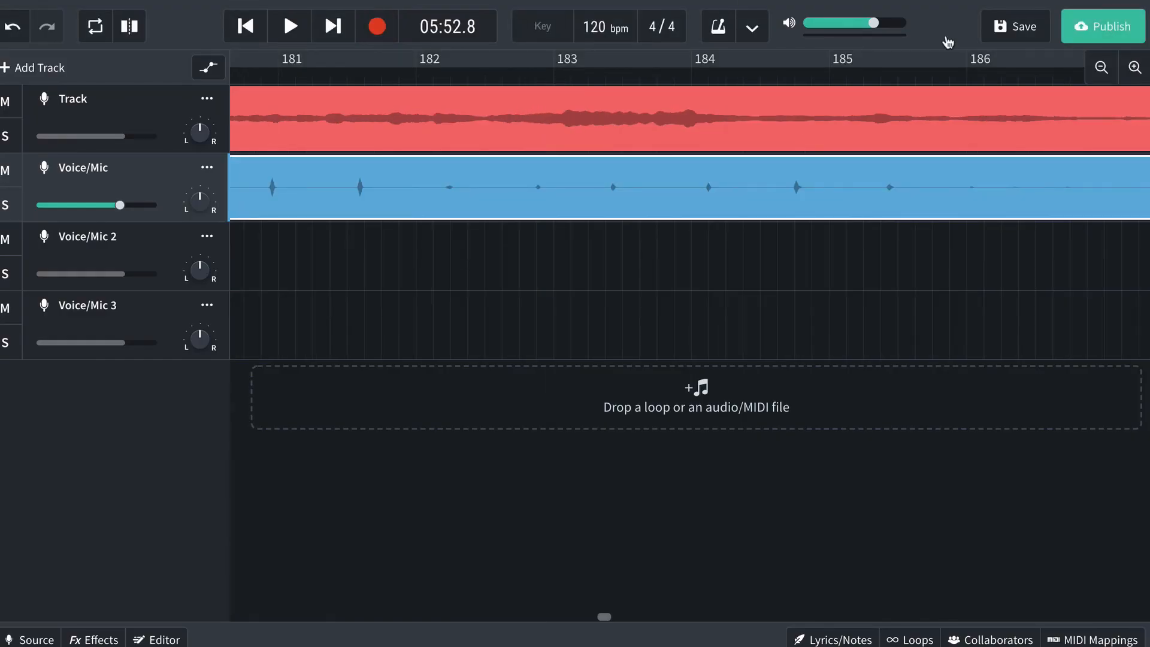
{"action": "left_click", "coordinate": [1014, 27]}
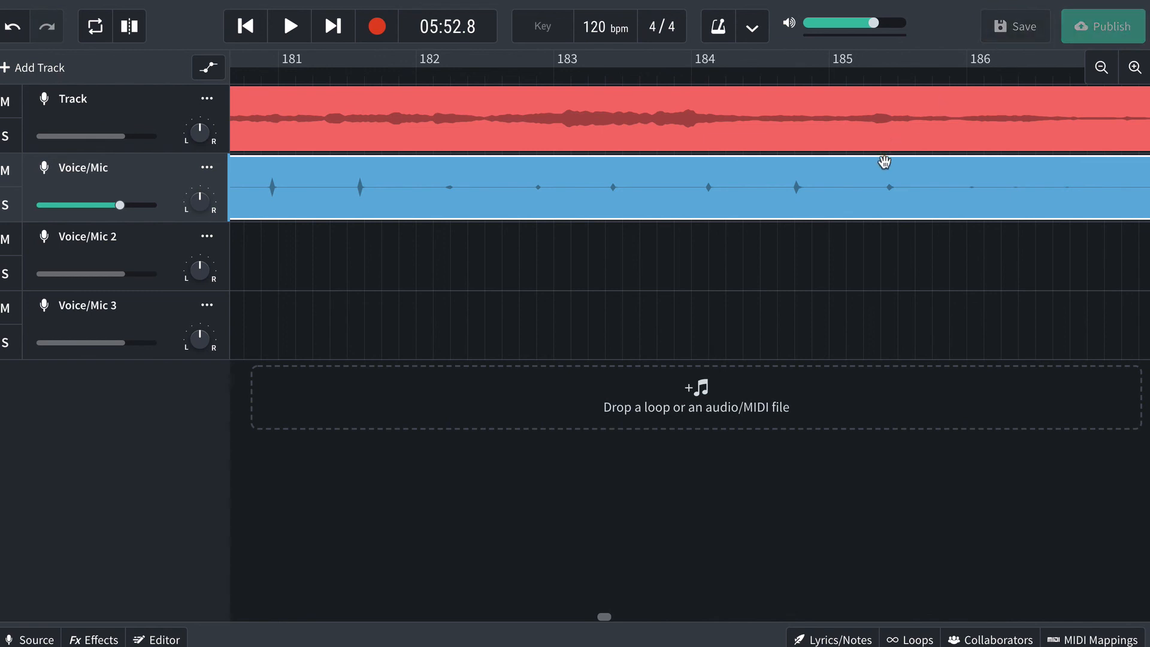
- Zoom out the timeline and review the new Voice/Mic take and the earlier clips on all tracks back to bar 1
{"action": "scroll", "coordinate": [981, 226], "scroll_direction": "right", "scroll_amount": 1}
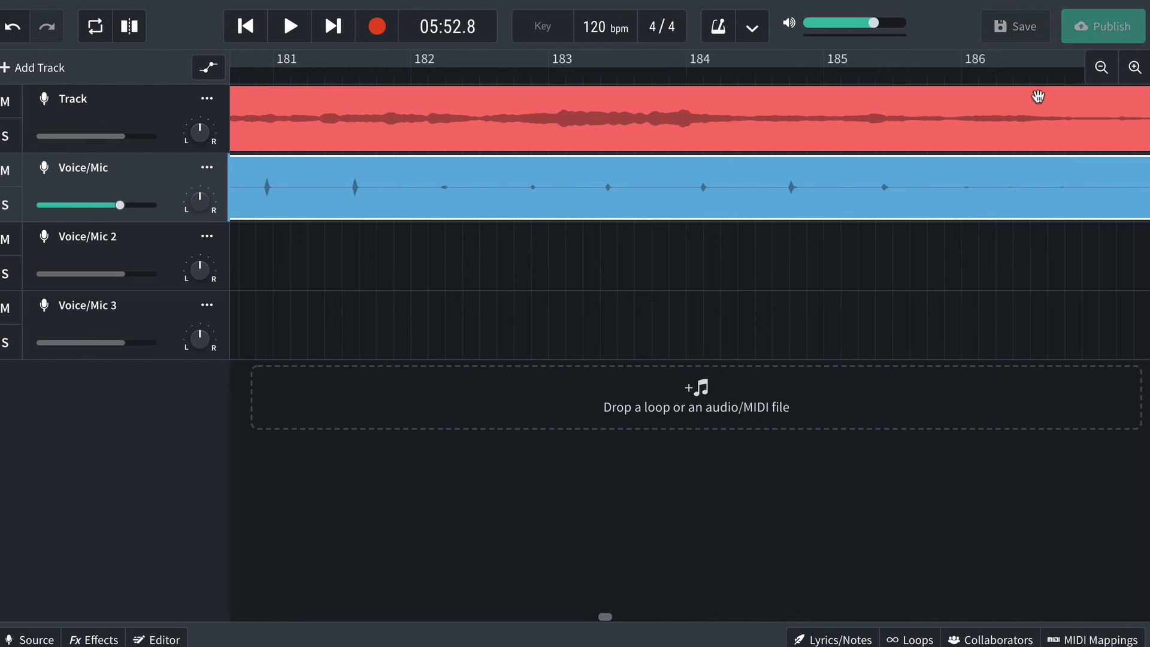
{"action": "left_click", "coordinate": [1101, 68]}
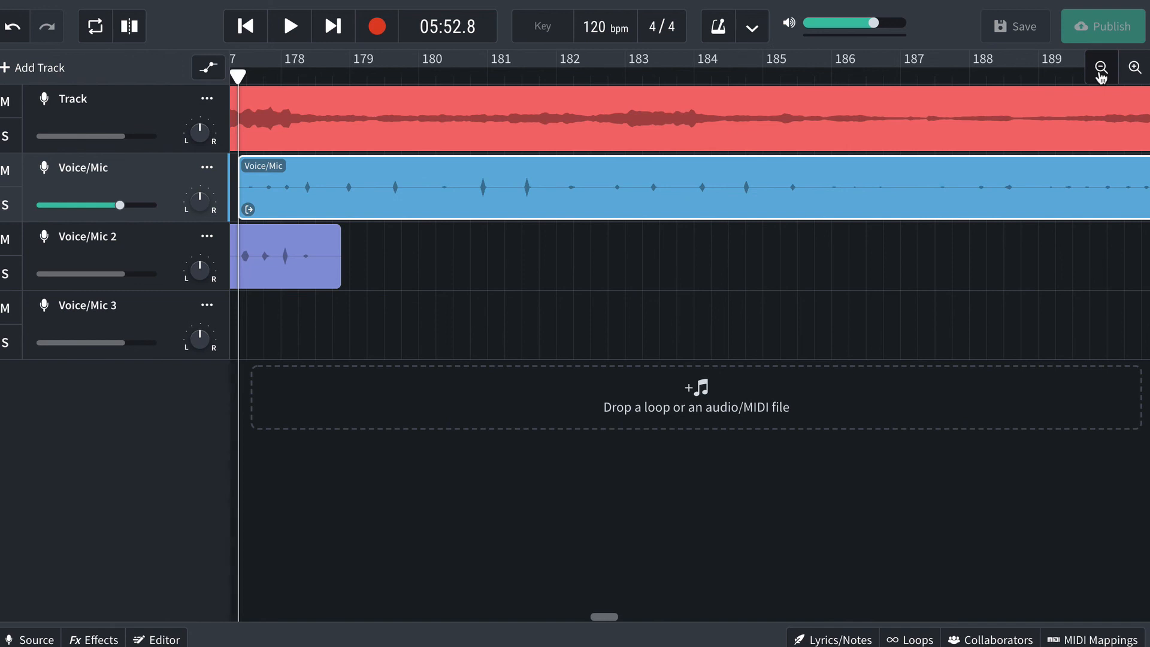
{"action": "left_click", "coordinate": [1101, 68]}
{"action": "left_click", "coordinate": [1101, 68]}
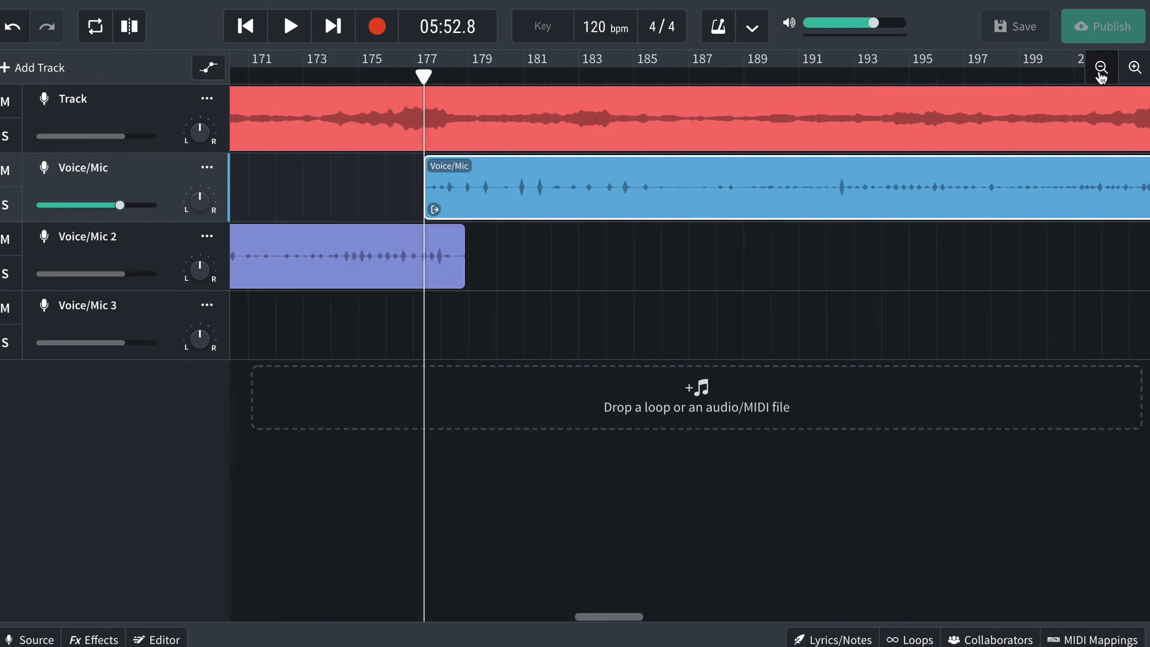
{"action": "scroll", "coordinate": [746, 344], "scroll_direction": "right", "scroll_amount": 10}
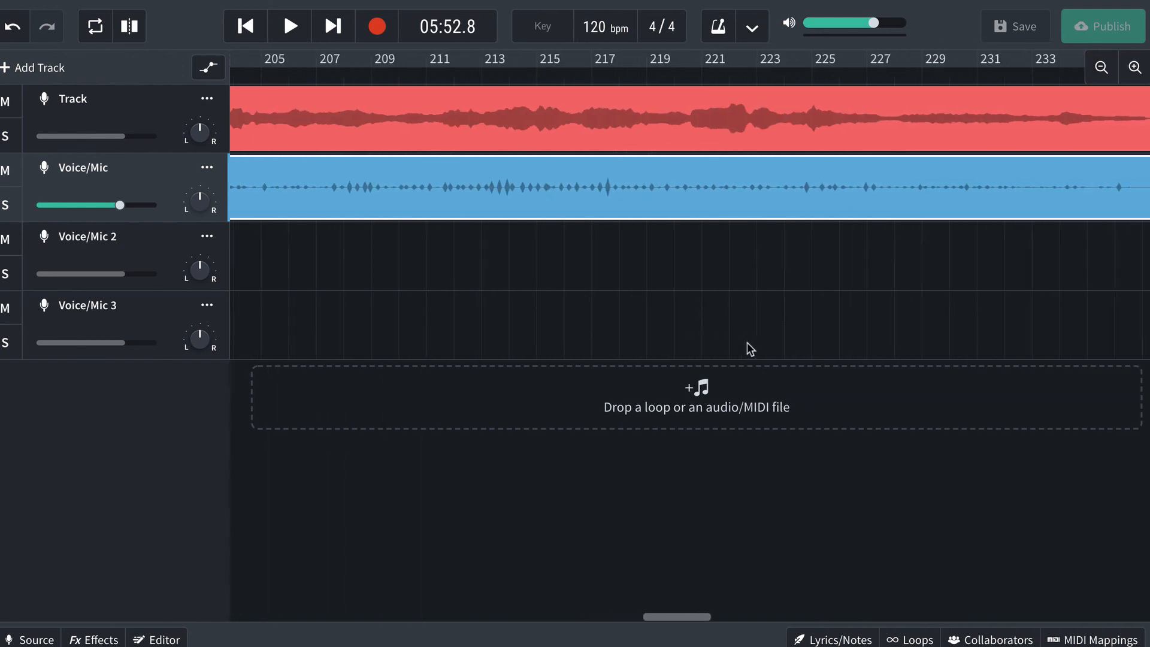
{"action": "scroll", "coordinate": [746, 342], "scroll_direction": "right", "scroll_amount": 7}
{"action": "scroll", "coordinate": [746, 342], "scroll_direction": "left", "scroll_amount": 12}
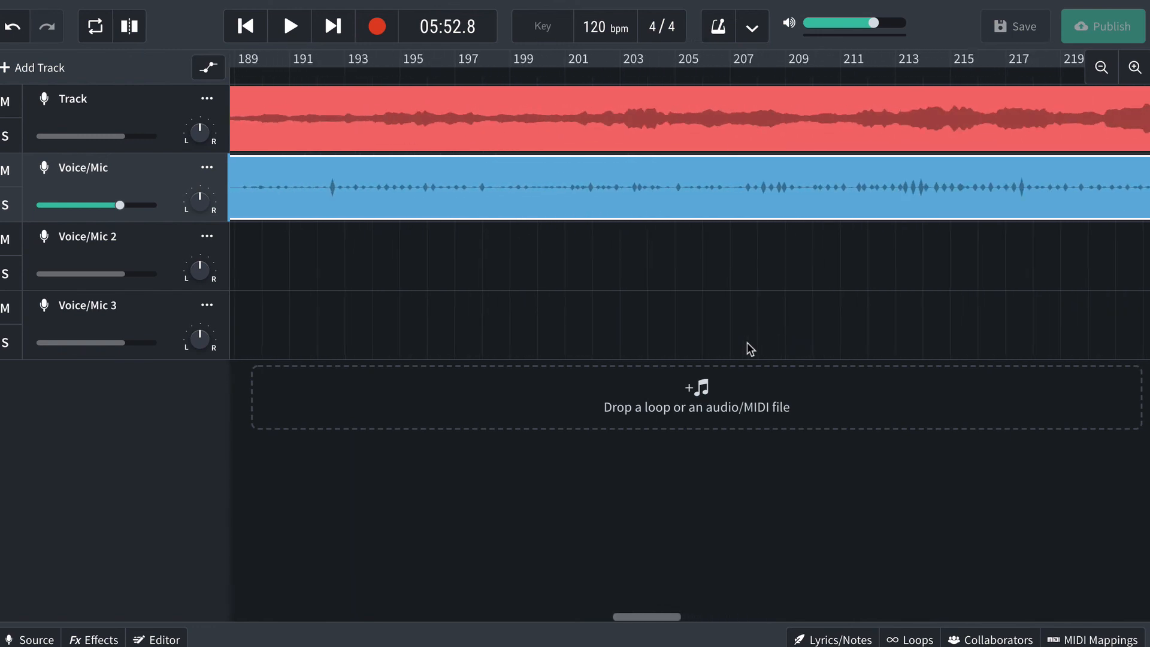
{"action": "scroll", "coordinate": [746, 343], "scroll_direction": "left", "scroll_amount": 20}
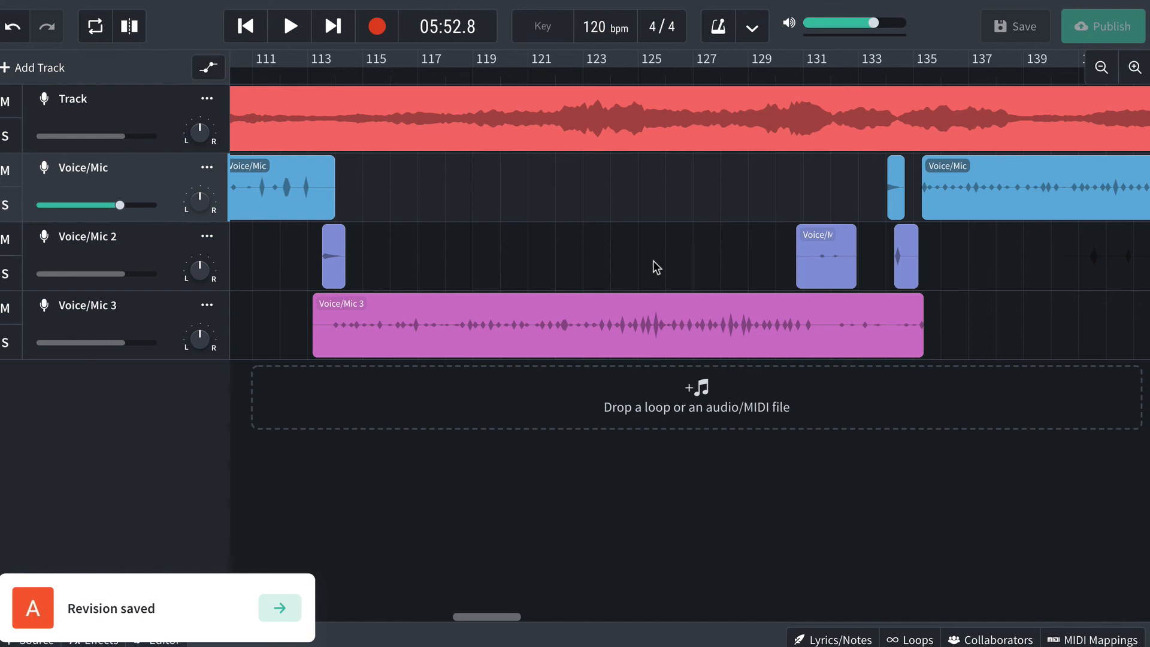
{"action": "scroll", "coordinate": [653, 260], "scroll_direction": "left", "scroll_amount": 15}
{"action": "scroll", "coordinate": [653, 260], "scroll_direction": "left", "scroll_amount": 5}
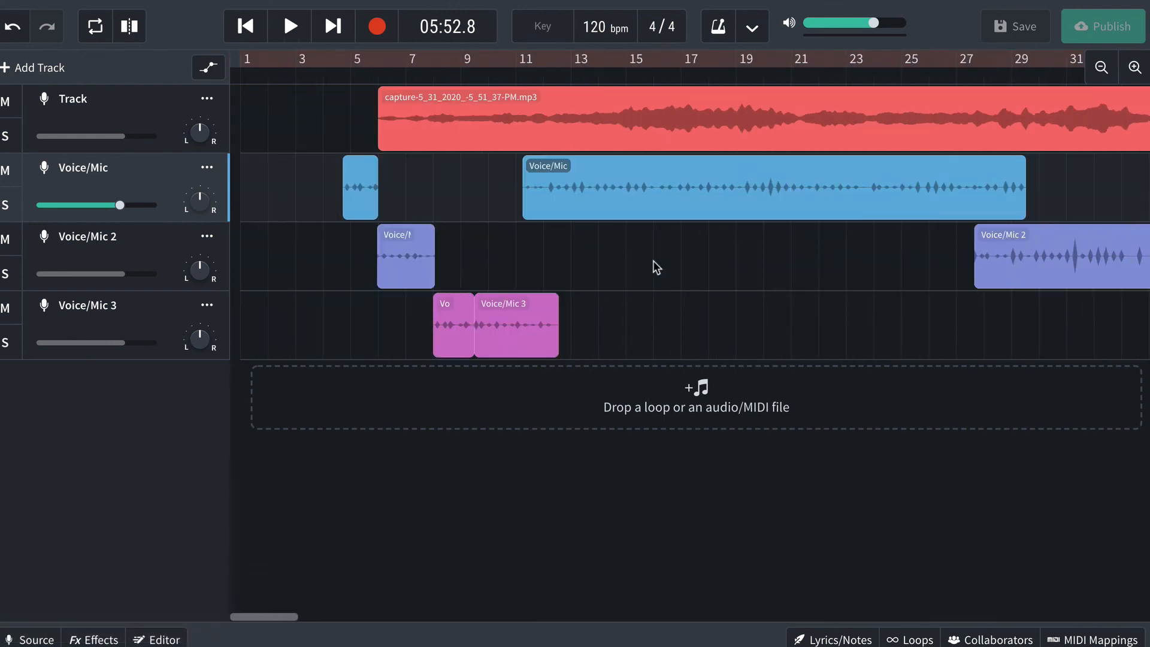
{"action": "scroll", "coordinate": [653, 260], "scroll_direction": "right", "scroll_amount": 20}
{"action": "scroll", "coordinate": [652, 261], "scroll_direction": "right", "scroll_amount": 14}
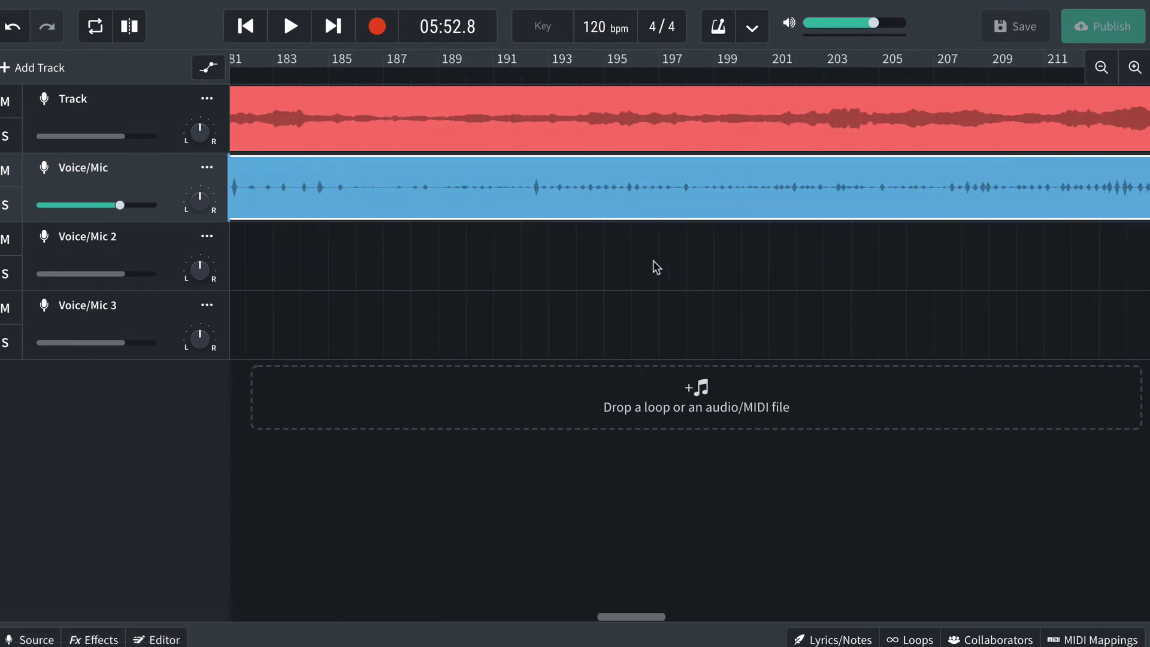
- Play back passages of the last Voice/Mic take, one from 06:24.0 and one from about bar 201 to 06:53.4
{"action": "scroll", "coordinate": [653, 261], "scroll_direction": "left", "scroll_amount": 8}
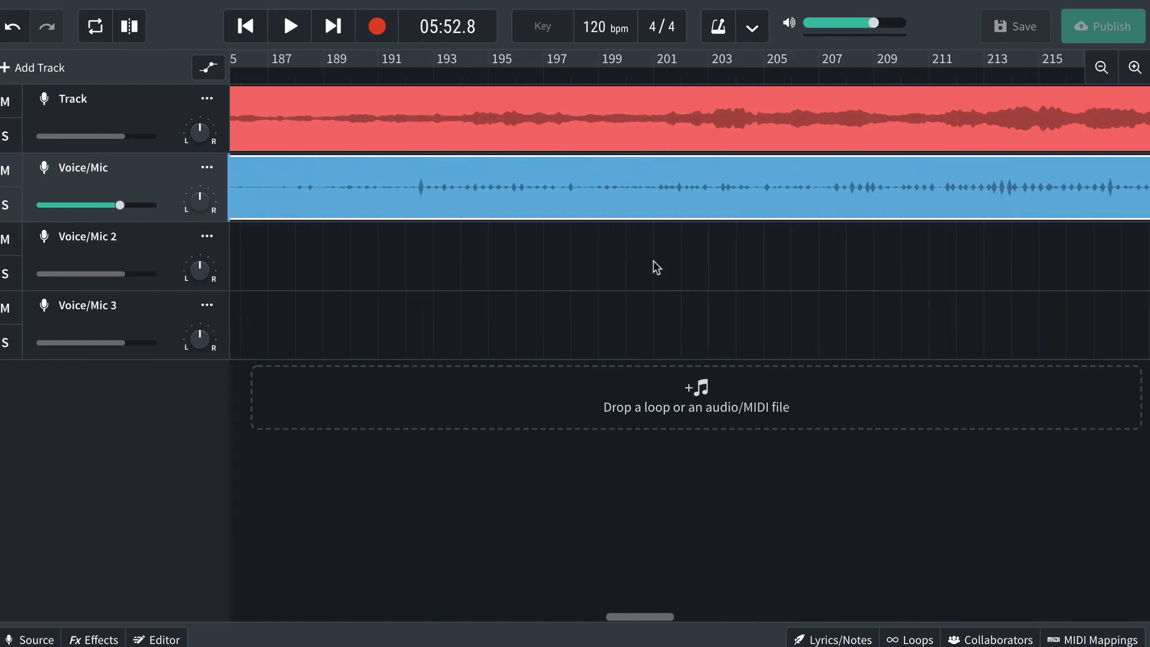
{"action": "left_click", "coordinate": [448, 78]}
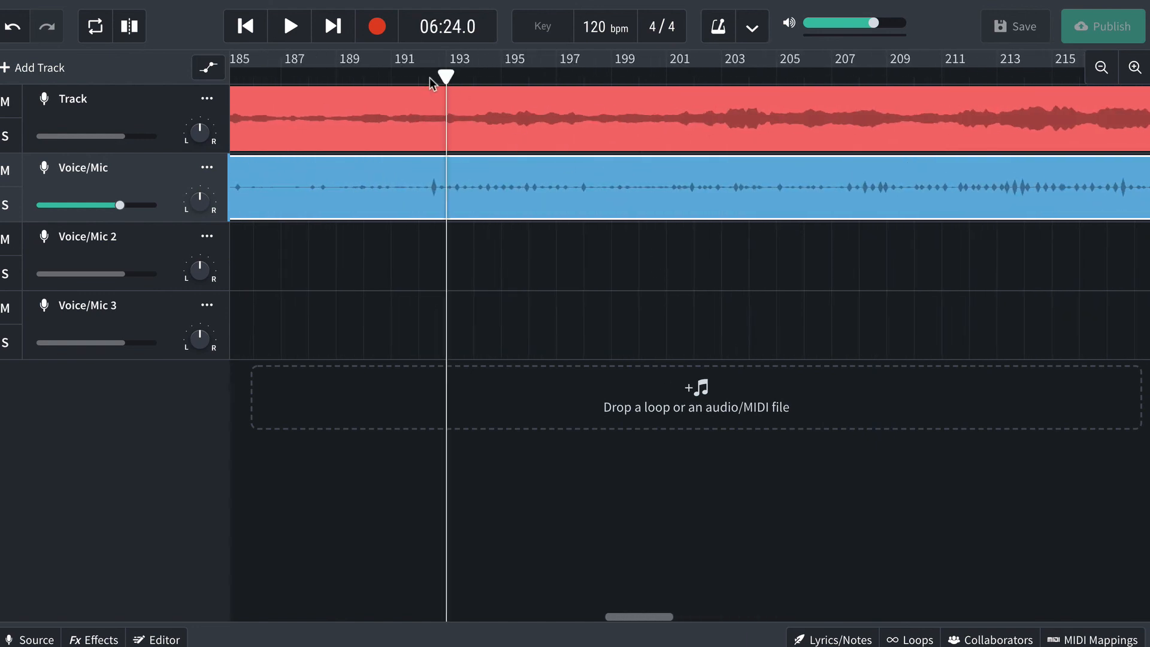
{"action": "left_click", "coordinate": [430, 78]}
{"action": "key", "text": "space"}
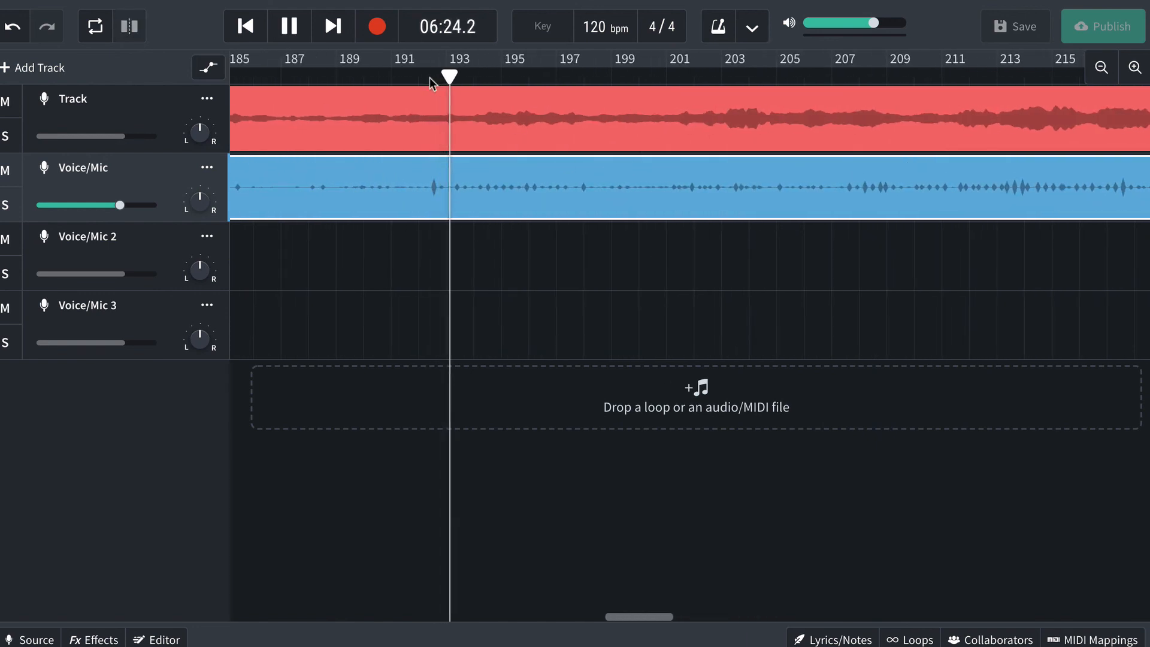
{"action": "key", "text": "space"}
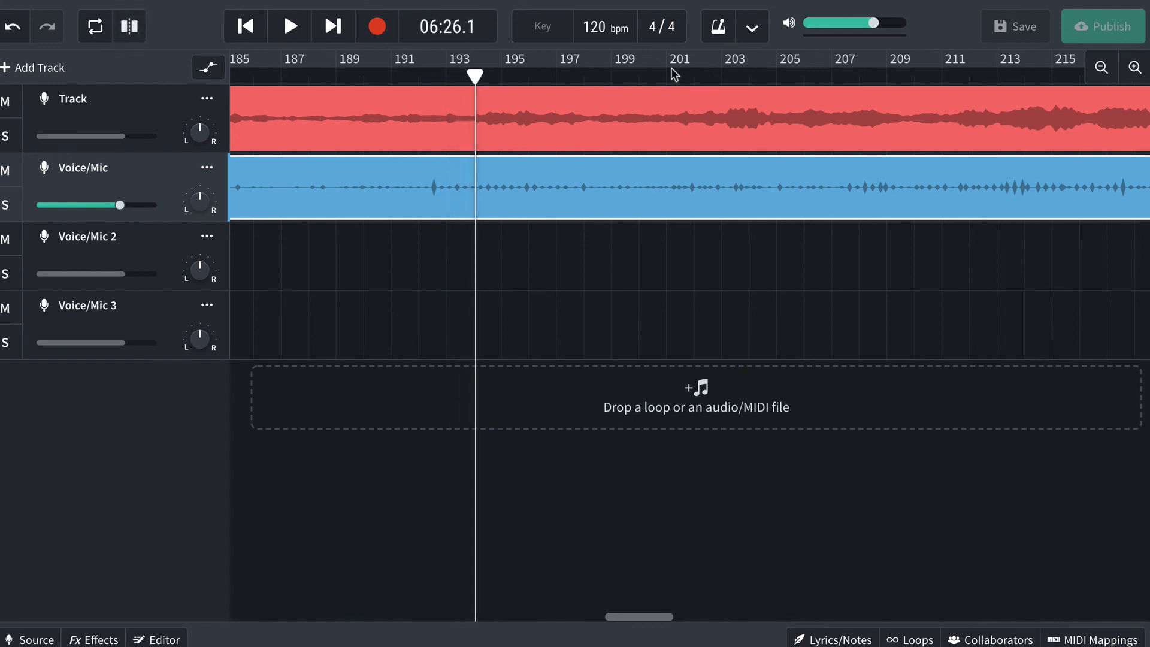
{"action": "left_click", "coordinate": [673, 70]}
{"action": "key", "text": "space"}
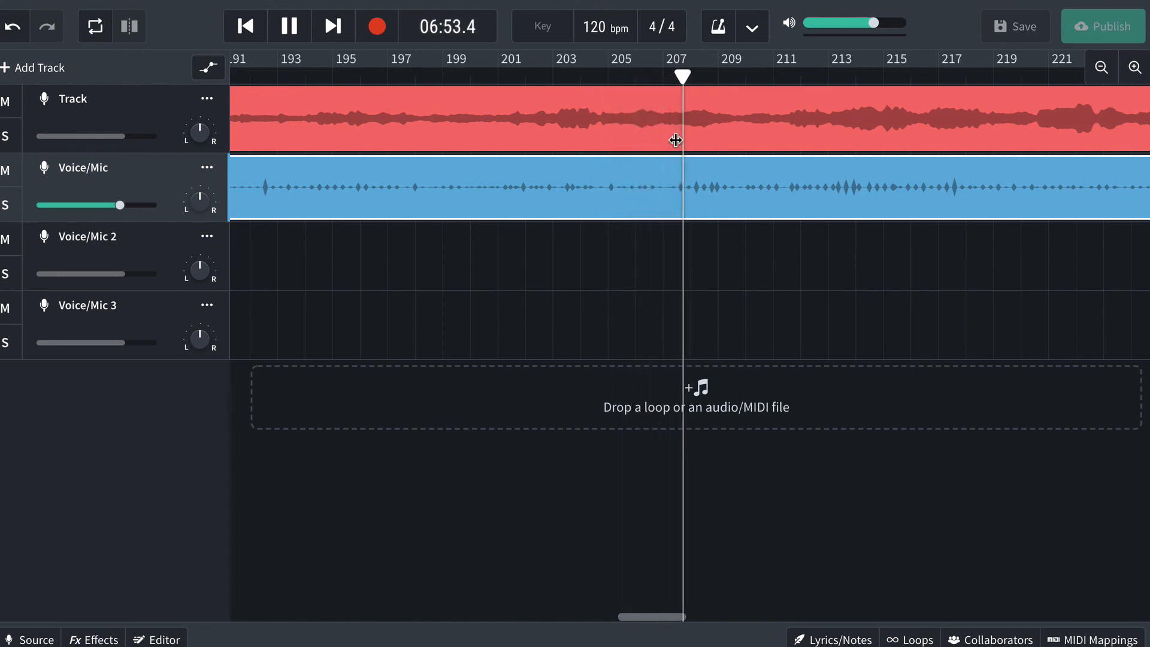
{"action": "key", "text": "space"}
- Play back the last Voice/Mic take from 06:46.0 through to its end, stopping at about 07:55.1
{"action": "left_click", "coordinate": [581, 77]}
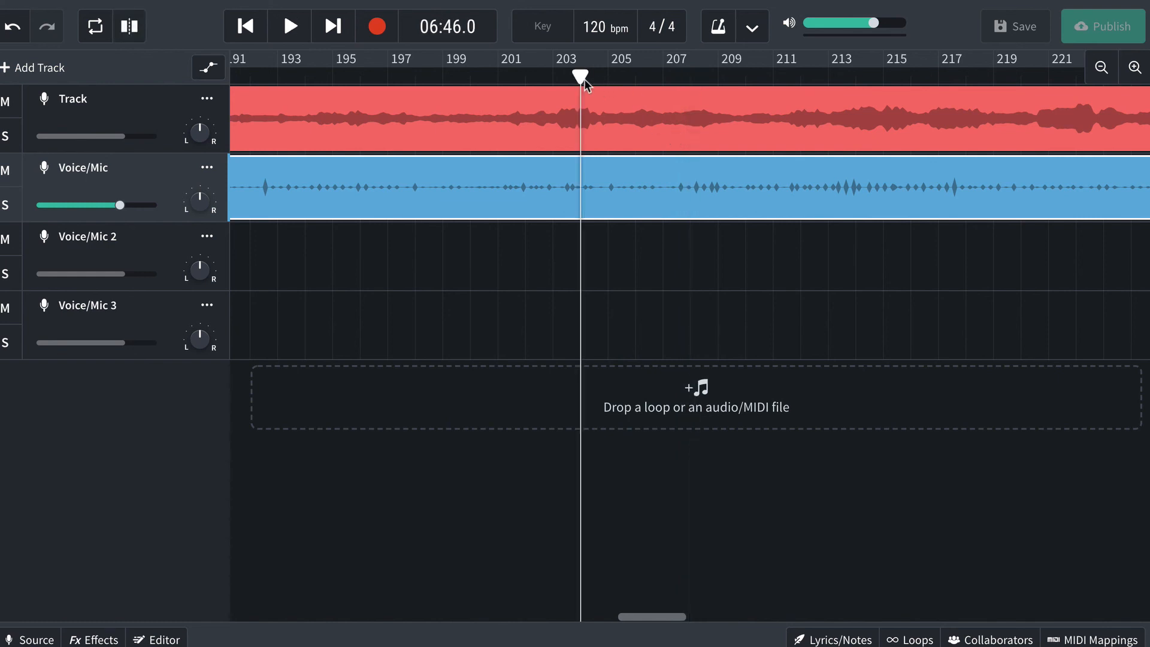
{"action": "key", "text": "space"}
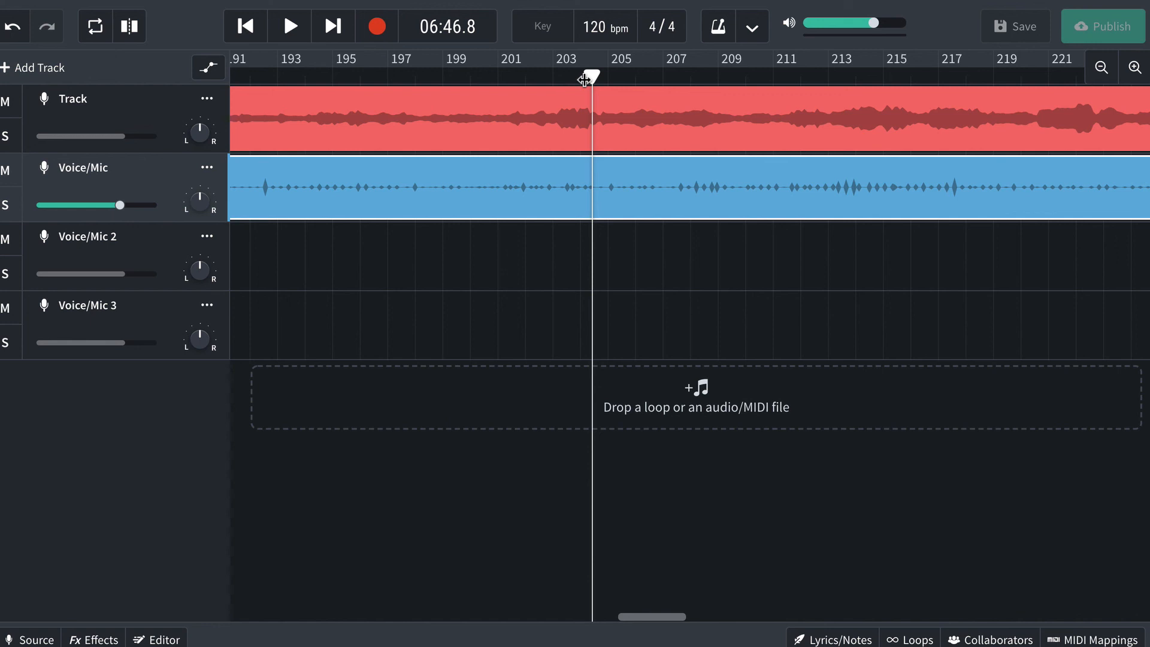
{"action": "key", "text": "space"}
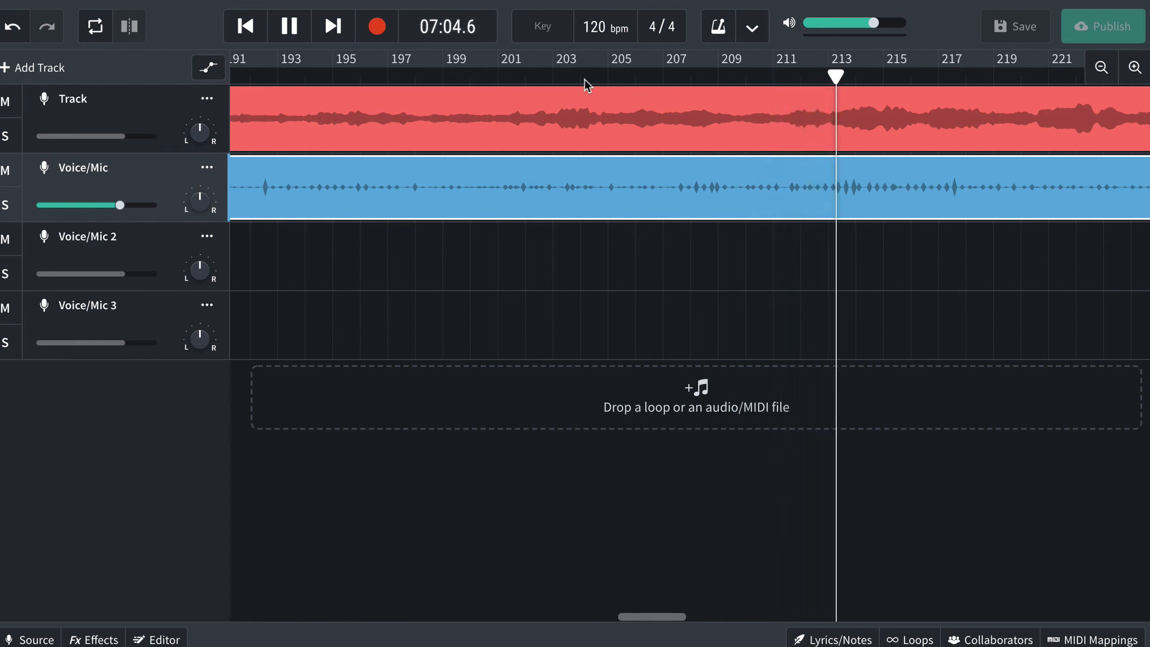
{"action": "scroll", "coordinate": [580, 220], "scroll_direction": "right", "scroll_amount": 2}
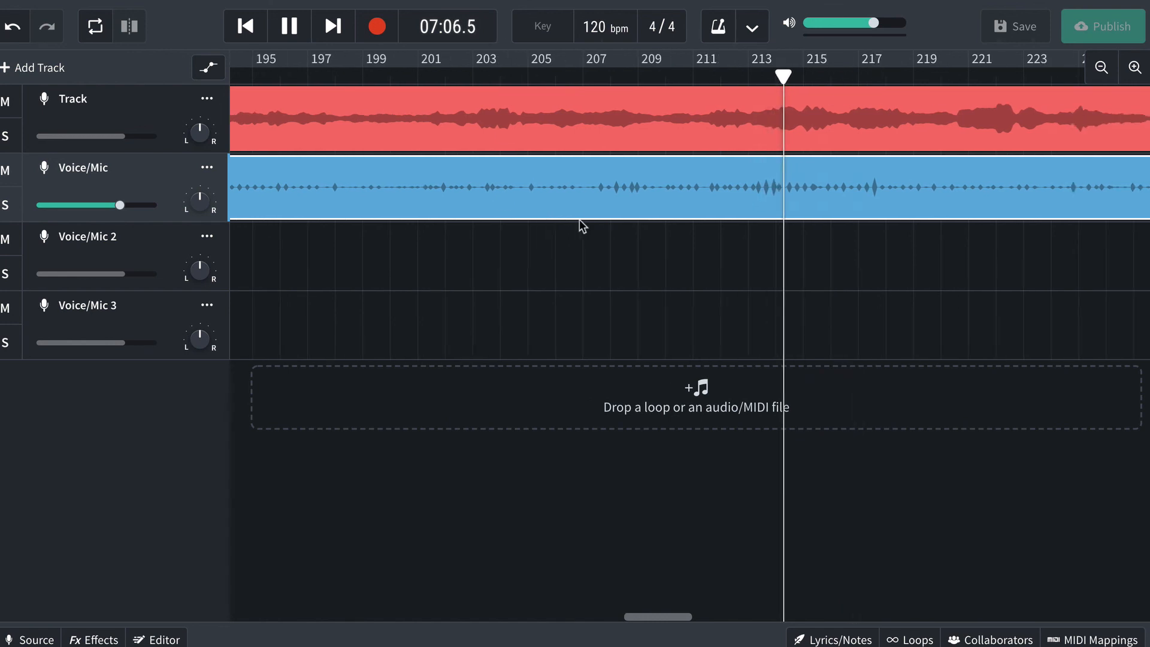
{"action": "scroll", "coordinate": [579, 219], "scroll_direction": "right", "scroll_amount": 10}
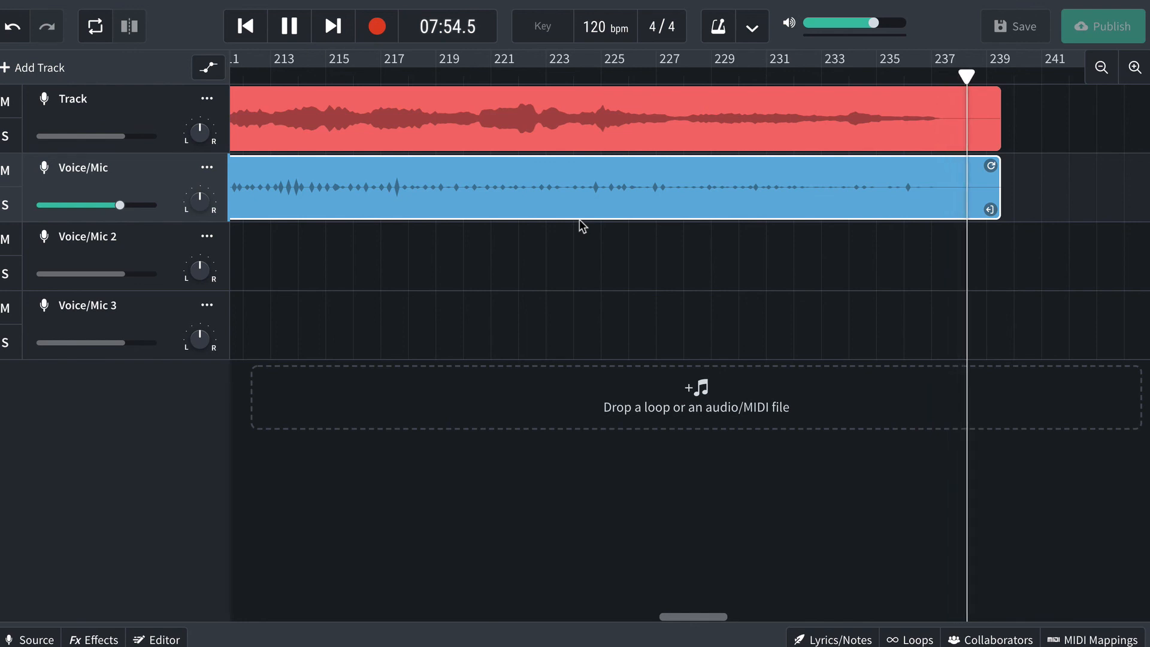
{"action": "key", "text": "space"}
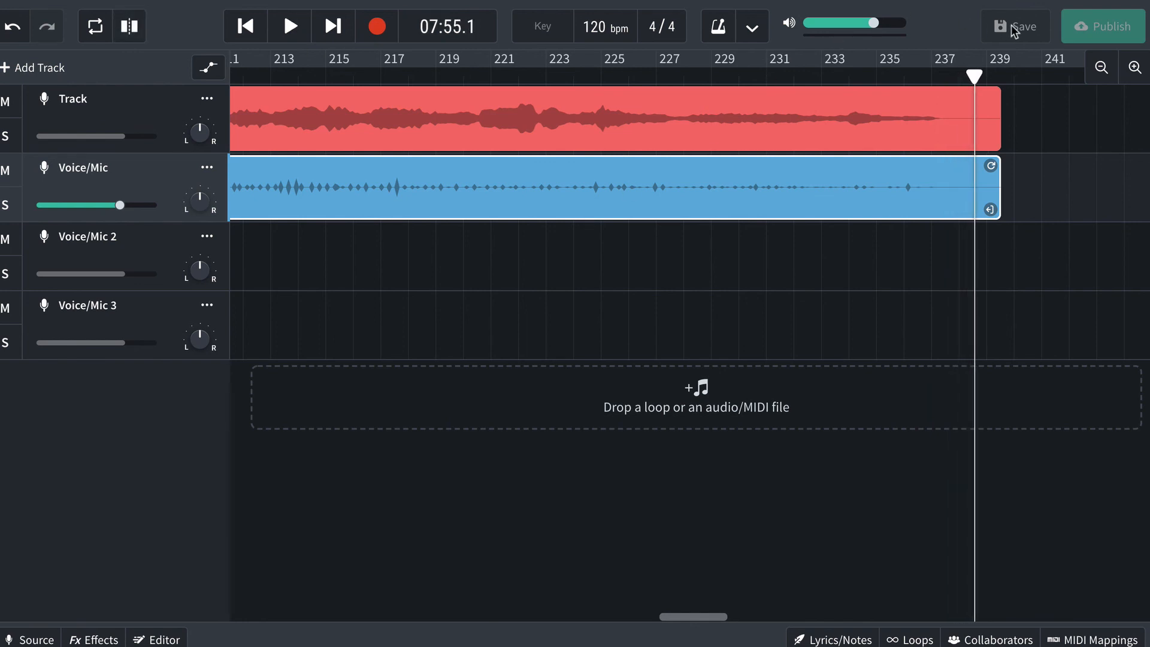
- Check the earlier clips back to bar 1 and place the playhead at 00:07.1, just before the first Voice/Mic clip
{"action": "scroll", "coordinate": [610, 316], "scroll_direction": "left", "scroll_amount": 15}
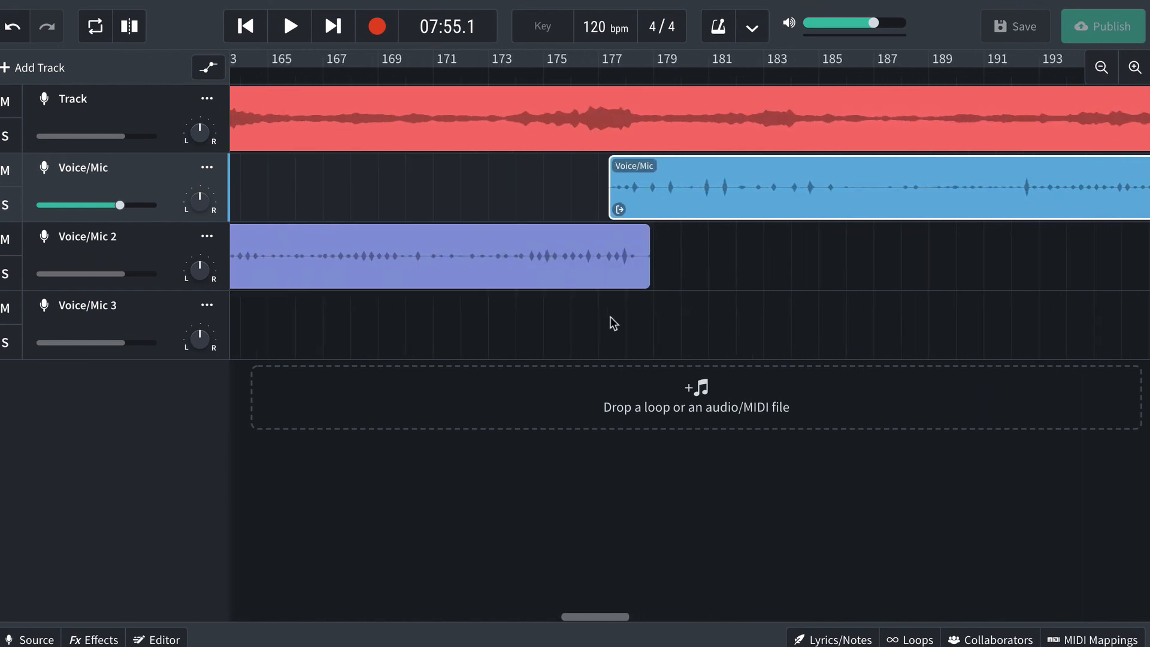
{"action": "scroll", "coordinate": [611, 317], "scroll_direction": "right", "scroll_amount": 6}
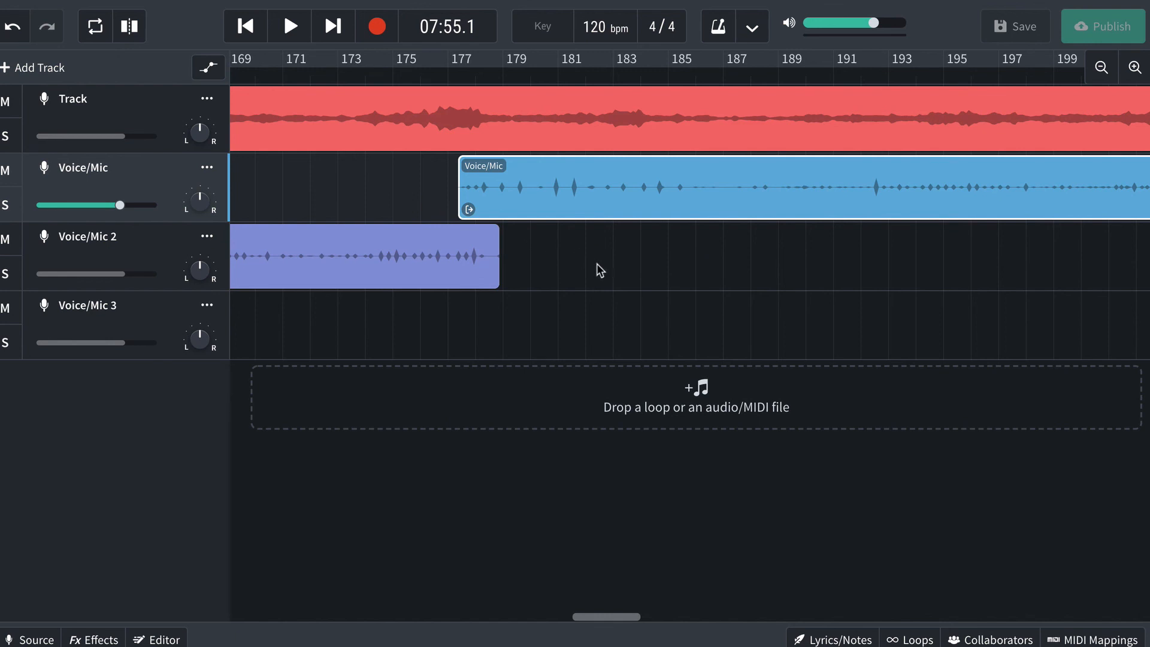
{"action": "scroll", "coordinate": [597, 265], "scroll_direction": "left", "scroll_amount": 15}
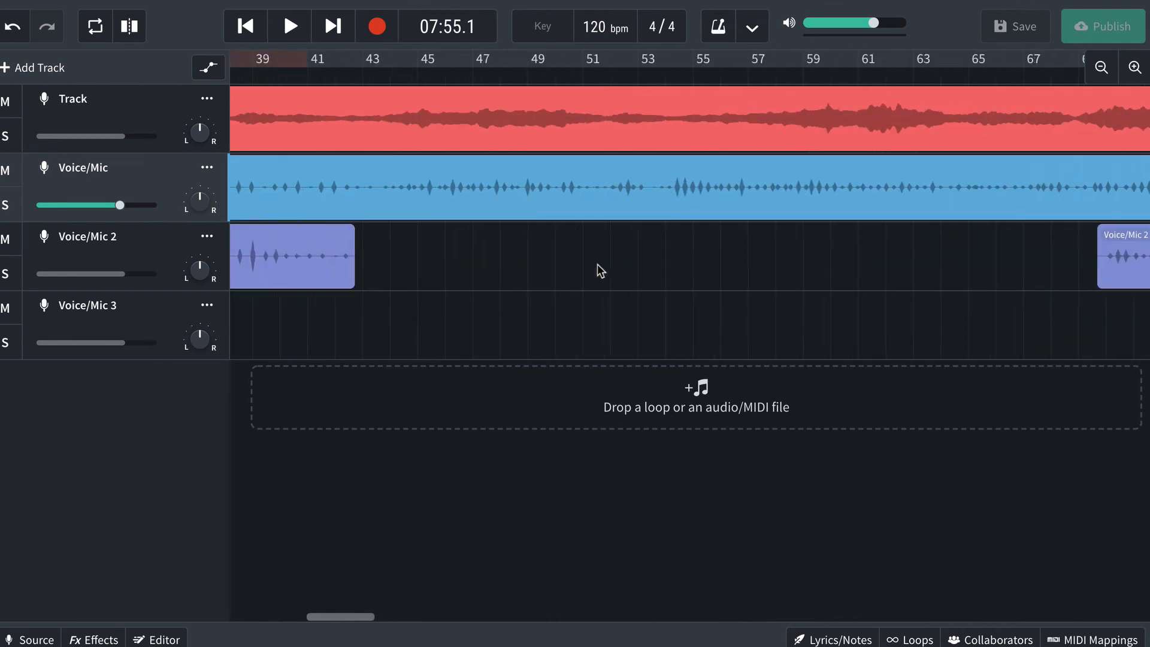
{"action": "scroll", "coordinate": [598, 264], "scroll_direction": "left", "scroll_amount": 5}
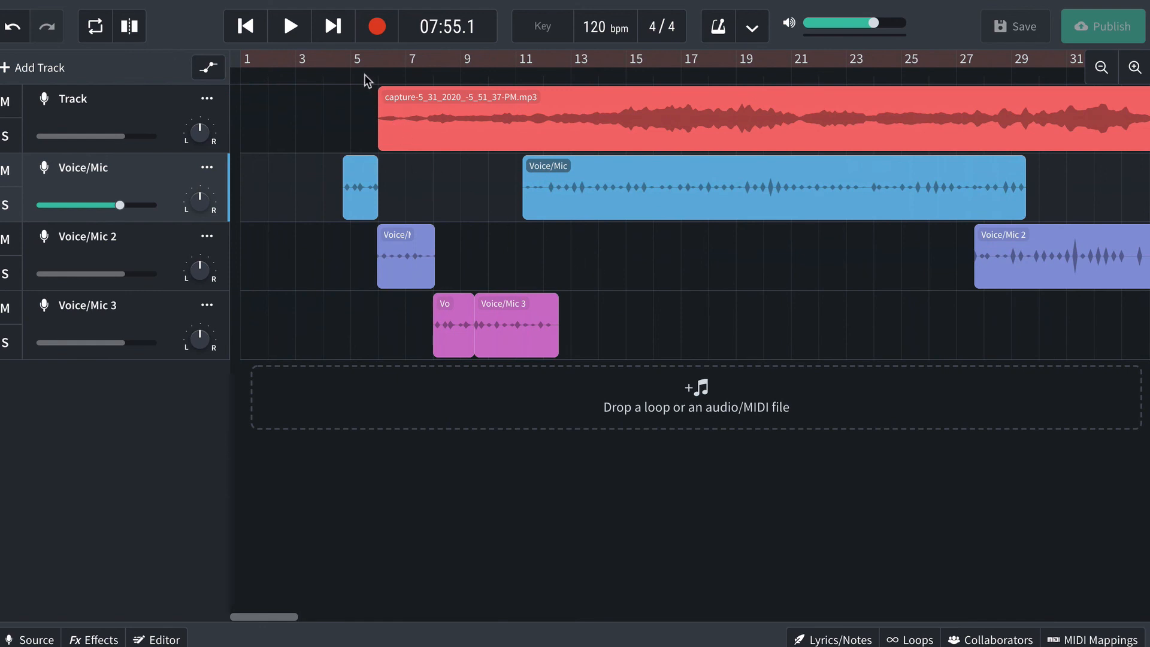
{"action": "left_click", "coordinate": [339, 75]}
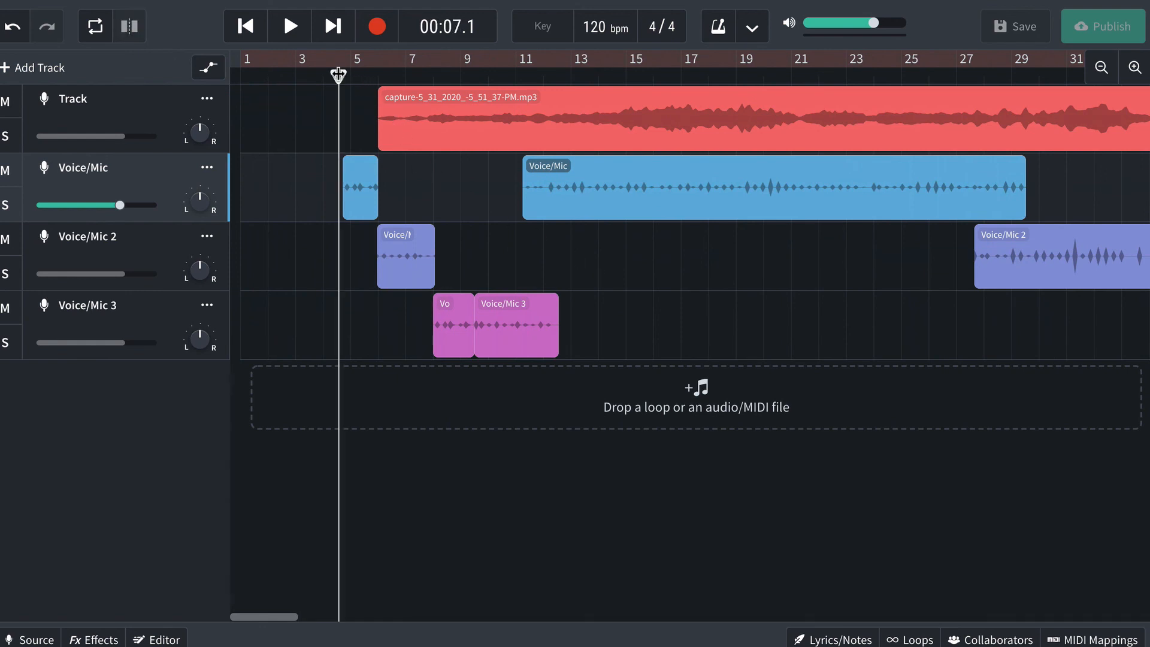